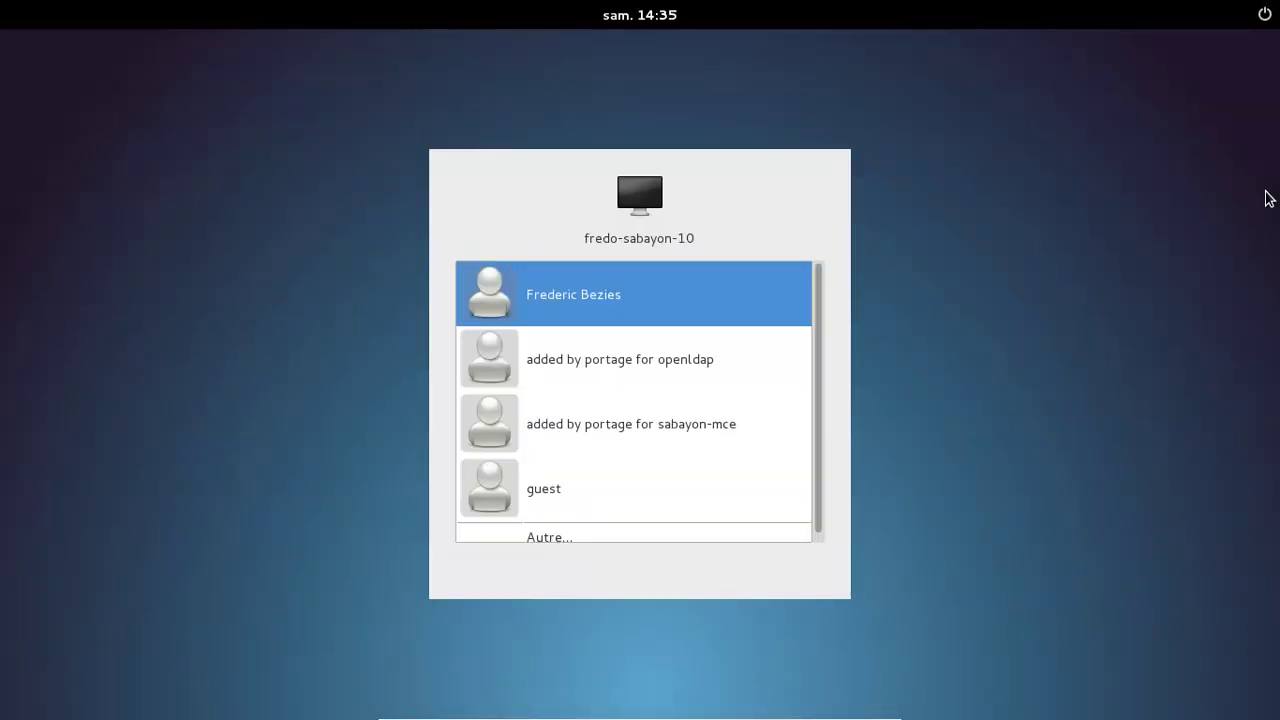
Select the user account on the GDM screen and log in with its password
{"action": "left_click", "coordinate": [670, 300]}
{"action": "type", "text": "********"}
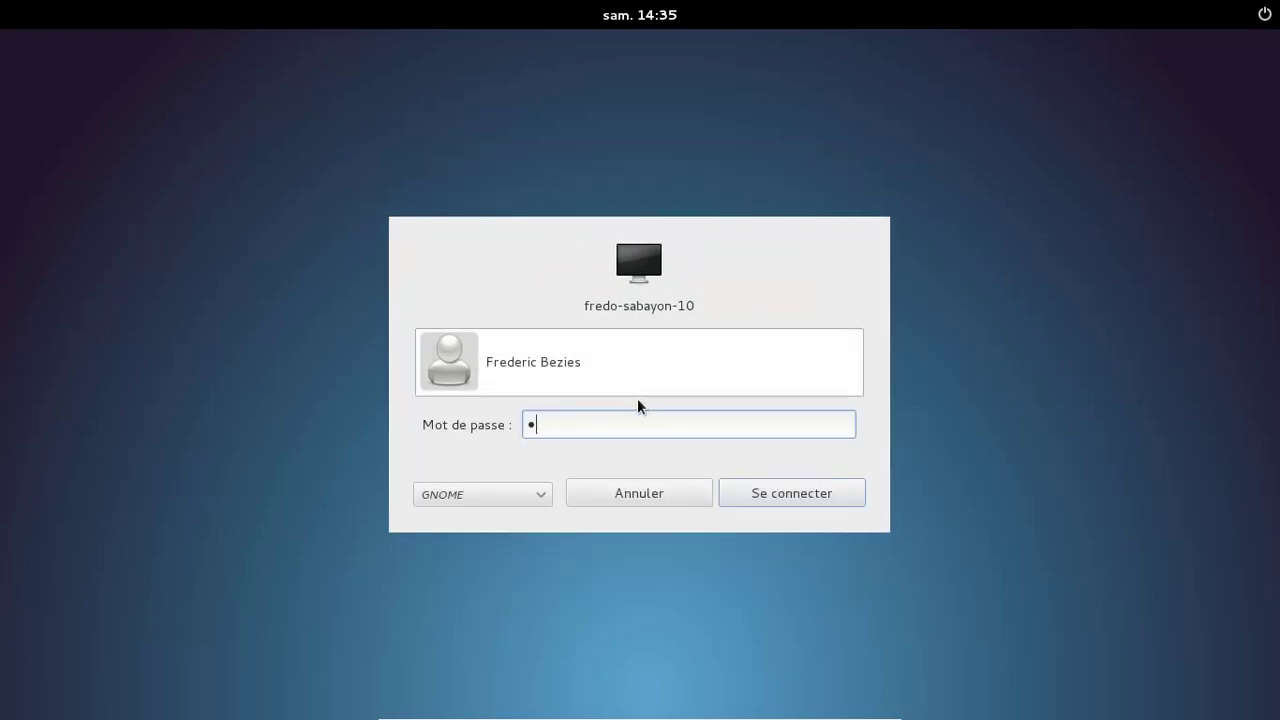
{"action": "key", "text": "Return"}
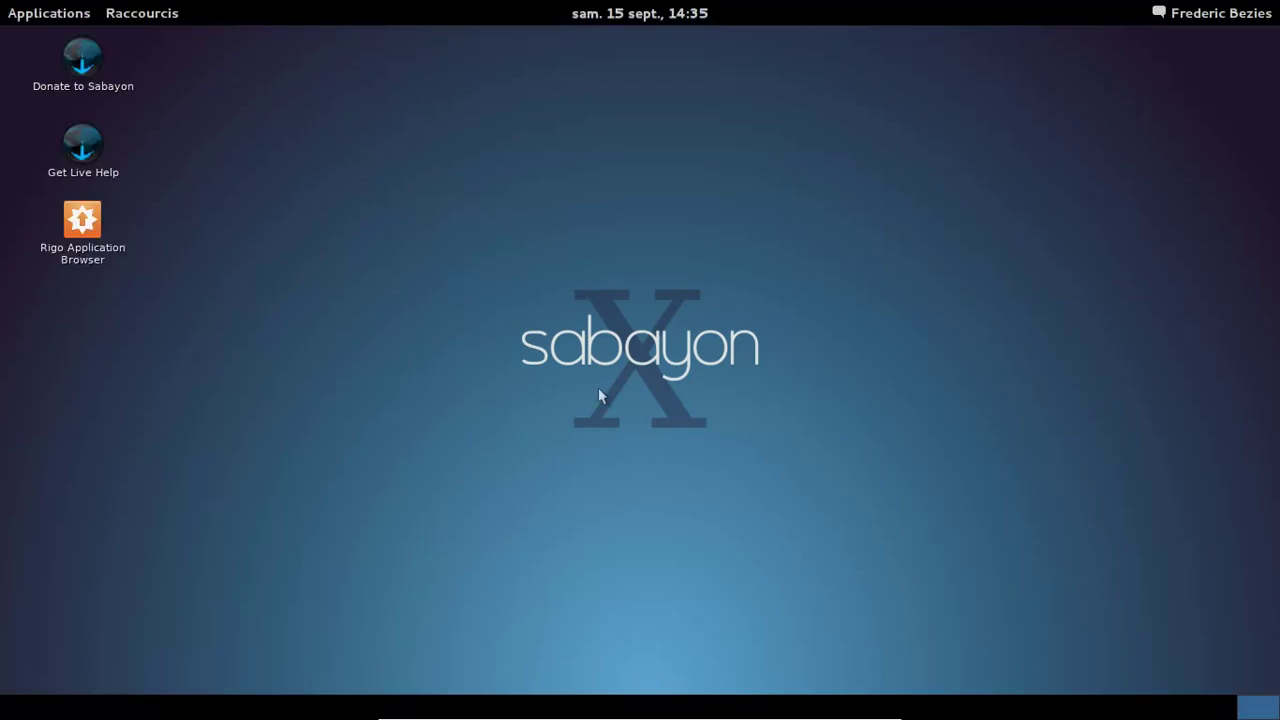
Browse the Applications menu categories, then close the menu
{"action": "left_click", "coordinate": [74, 13]}
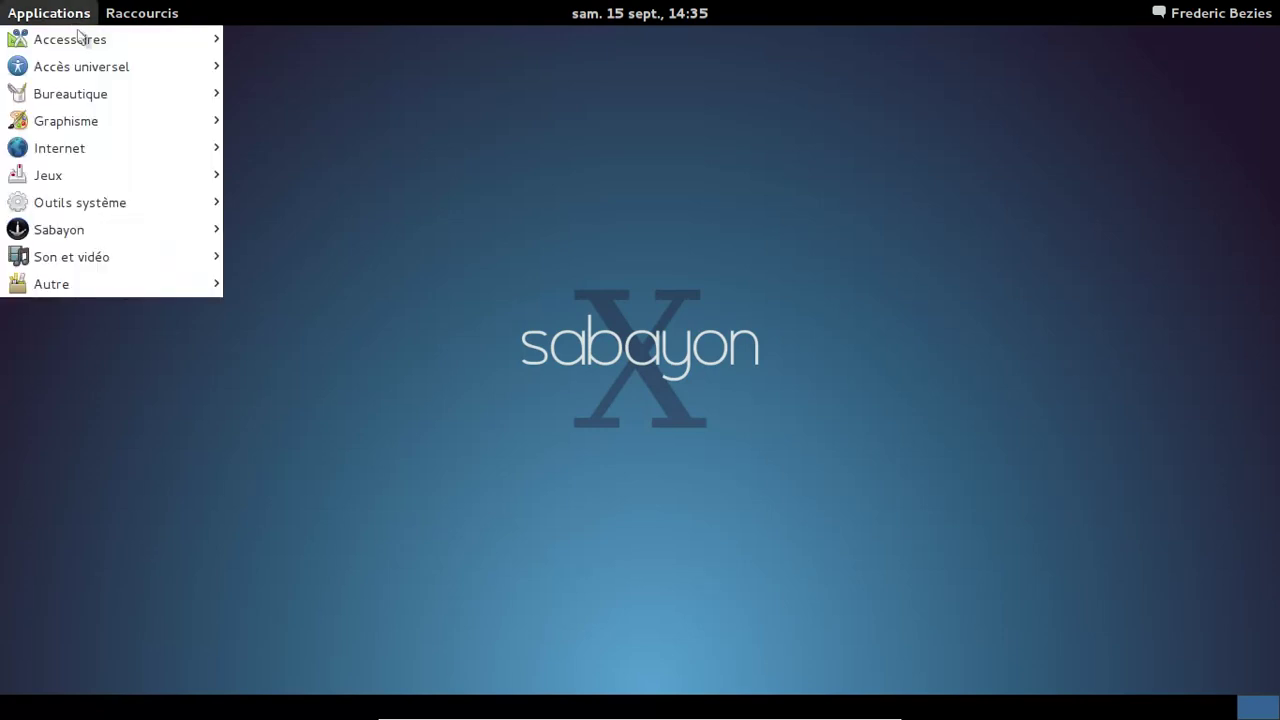
{"action": "mouse_move", "coordinate": [82, 40]}
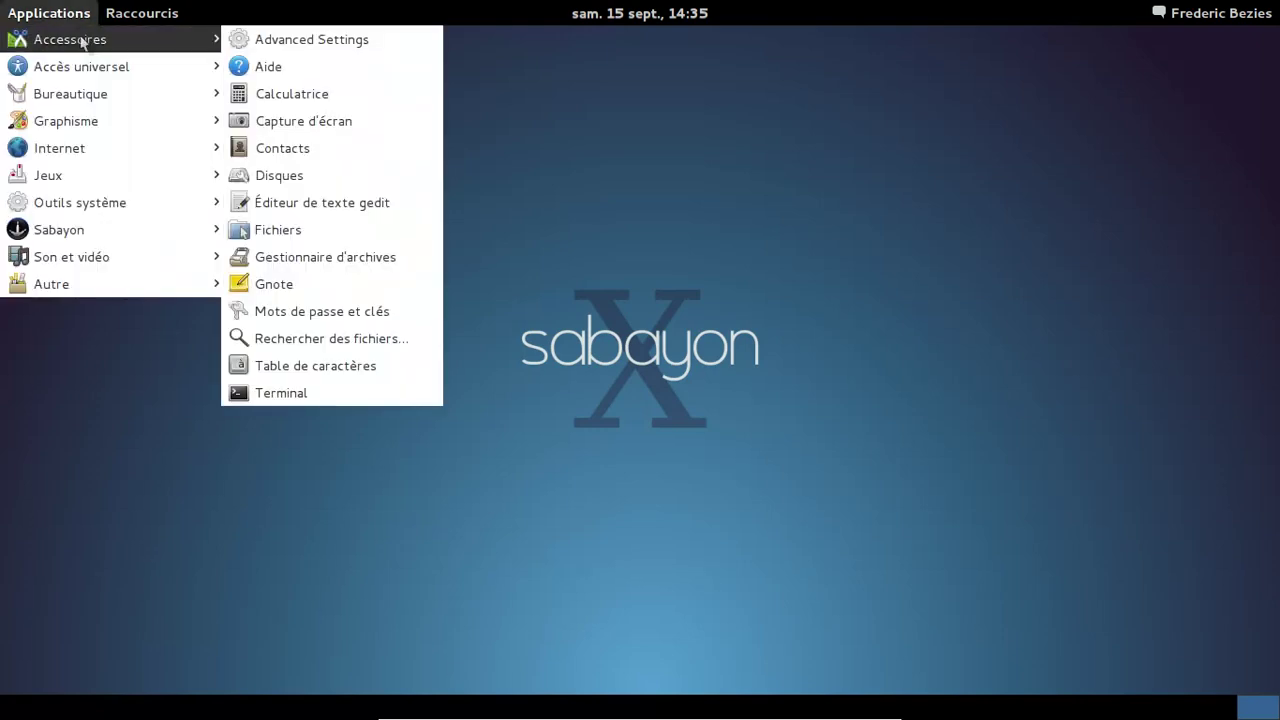
{"action": "mouse_move", "coordinate": [86, 90]}
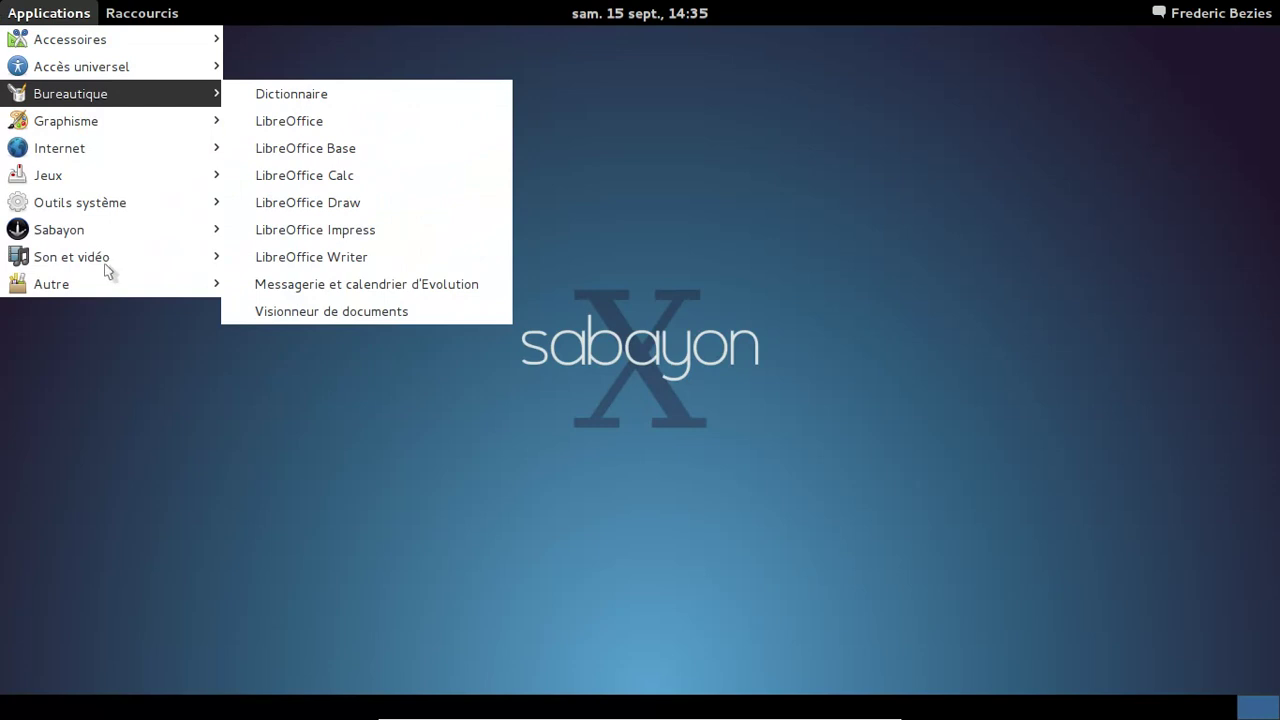
{"action": "mouse_move", "coordinate": [126, 229]}
{"action": "left_click", "coordinate": [566, 175]}
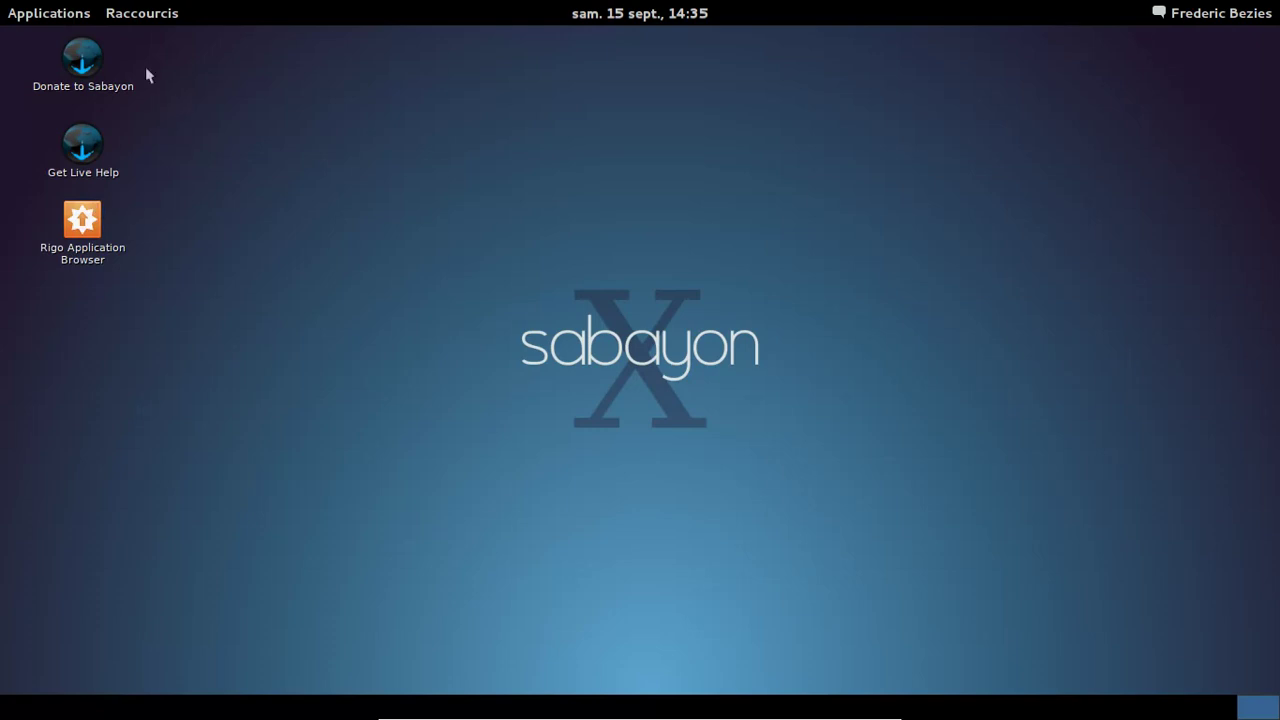
Launch Éditeur d'image GIMP from the Applications > Graphisme category
{"action": "left_click", "coordinate": [75, 16]}
{"action": "mouse_move", "coordinate": [72, 40]}
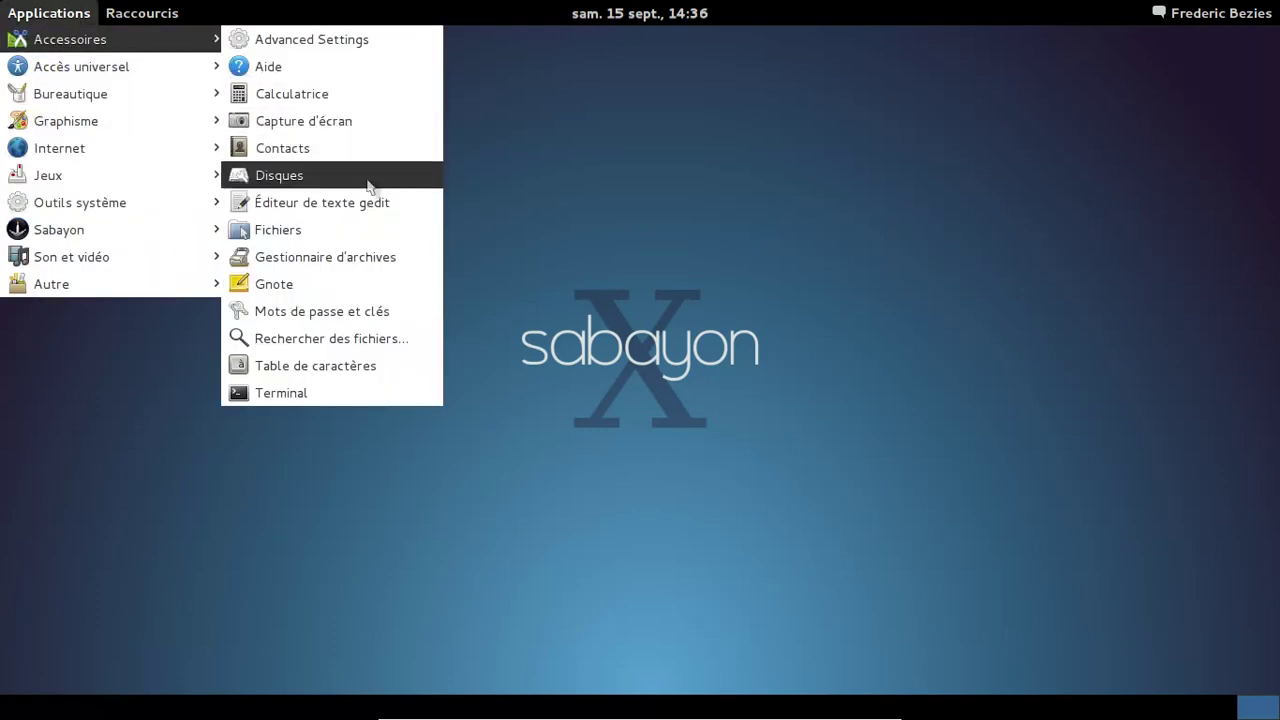
{"action": "mouse_move", "coordinate": [67, 251]}
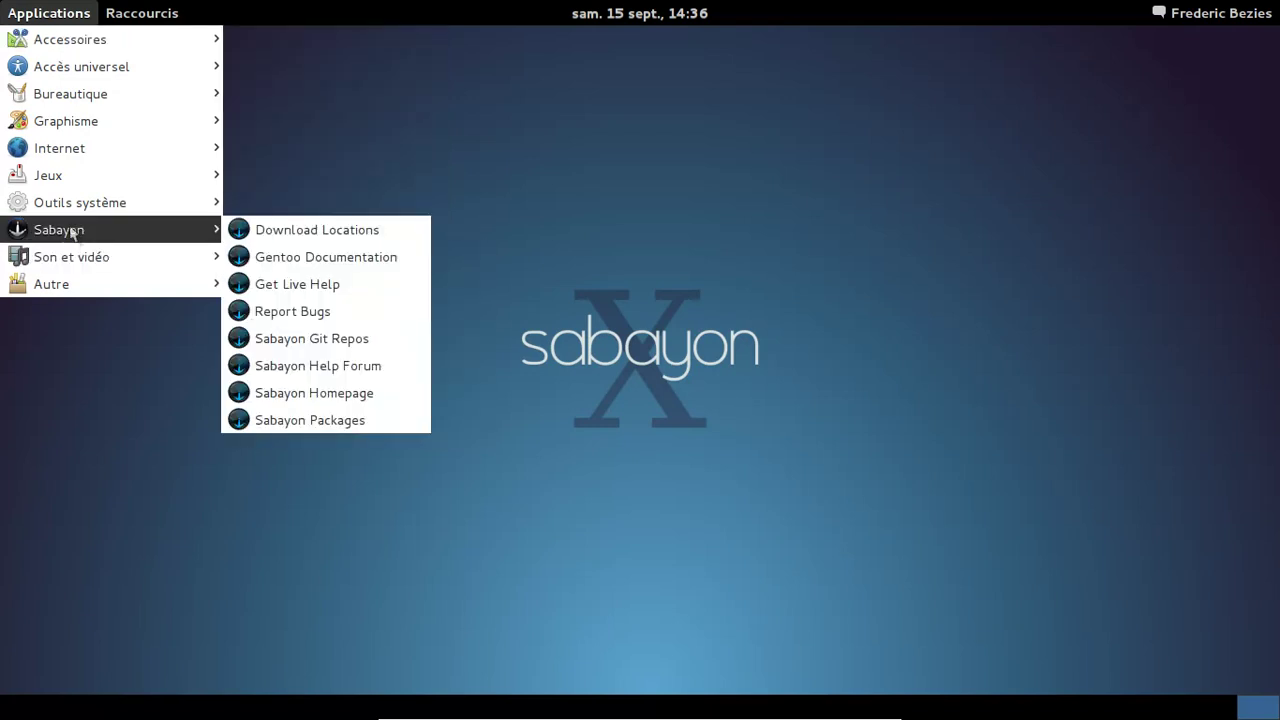
{"action": "mouse_move", "coordinate": [73, 205]}
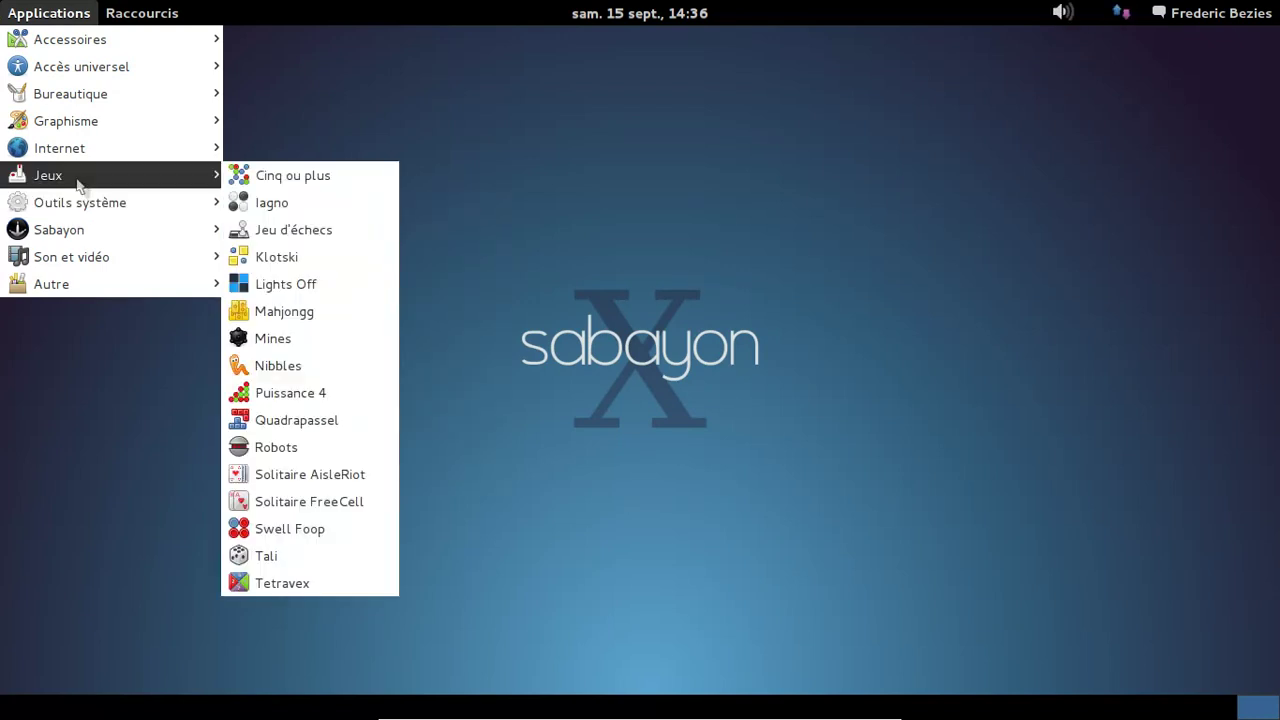
{"action": "mouse_move", "coordinate": [90, 162]}
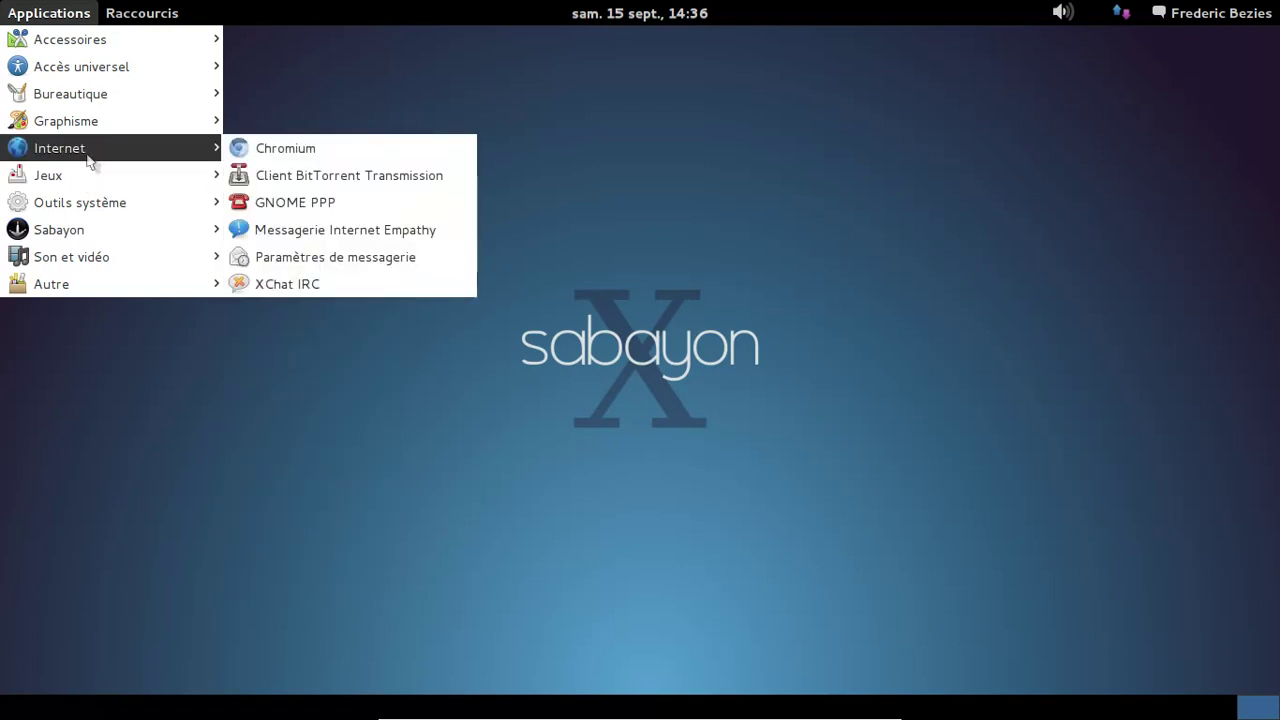
{"action": "mouse_move", "coordinate": [90, 133]}
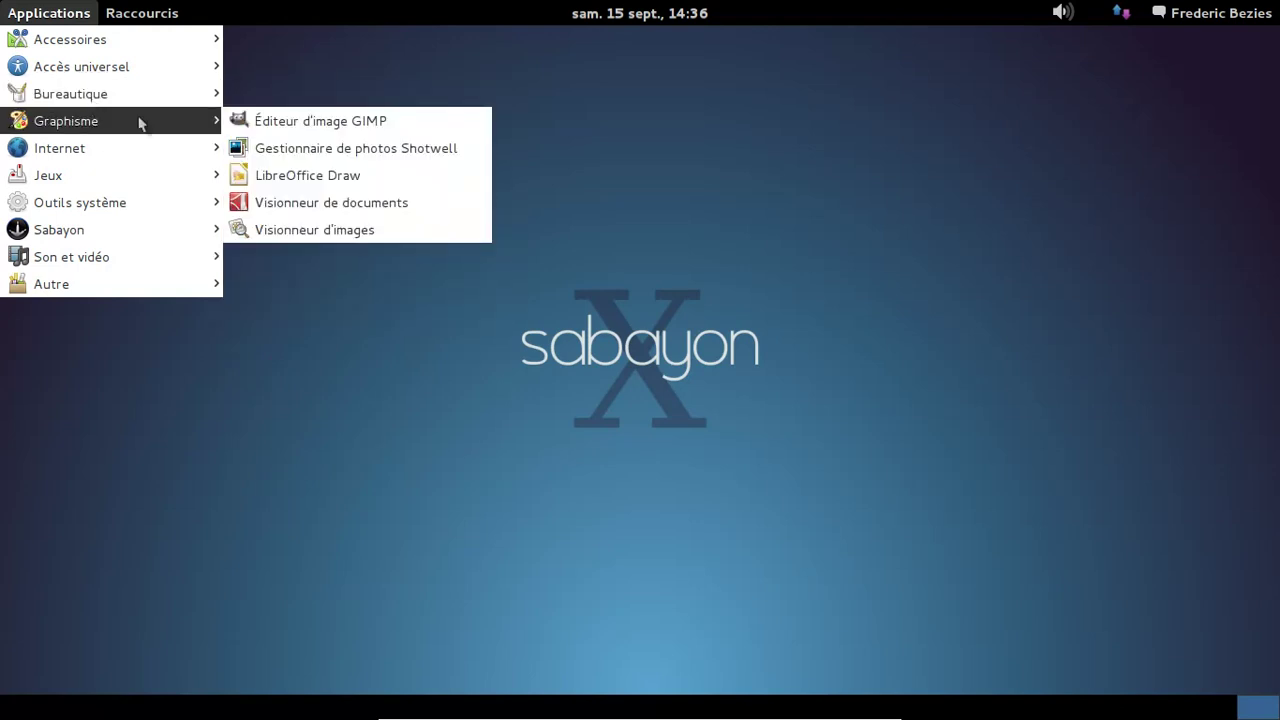
{"action": "left_click", "coordinate": [265, 119]}
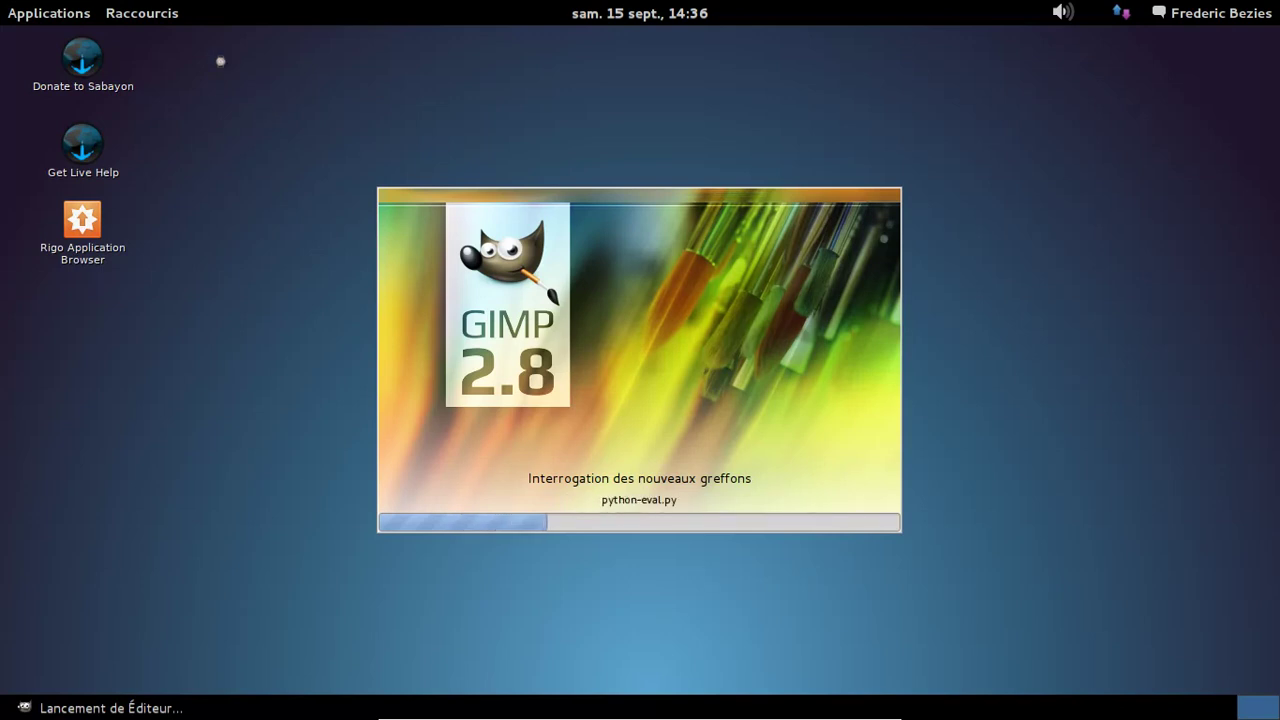
Launch LibreOffice Writer from Applications > Bureautique while GIMP loads
{"action": "left_click", "coordinate": [36, 12]}
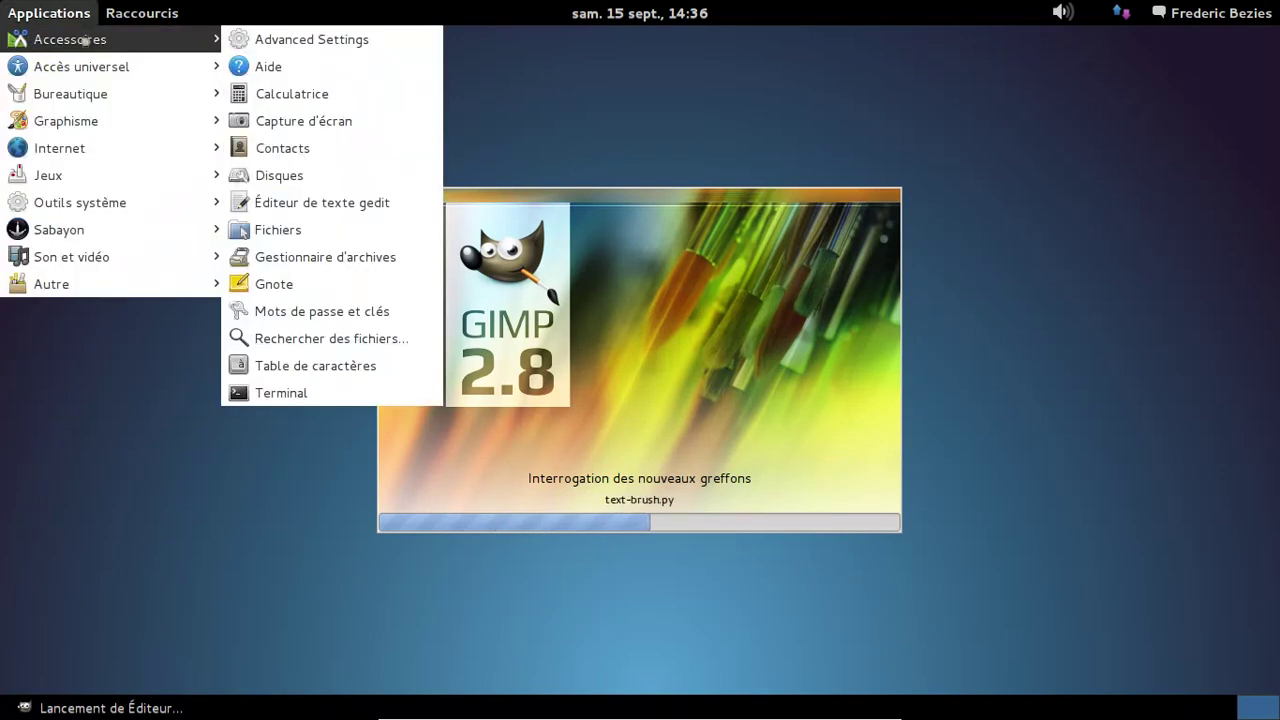
{"action": "mouse_move", "coordinate": [102, 93]}
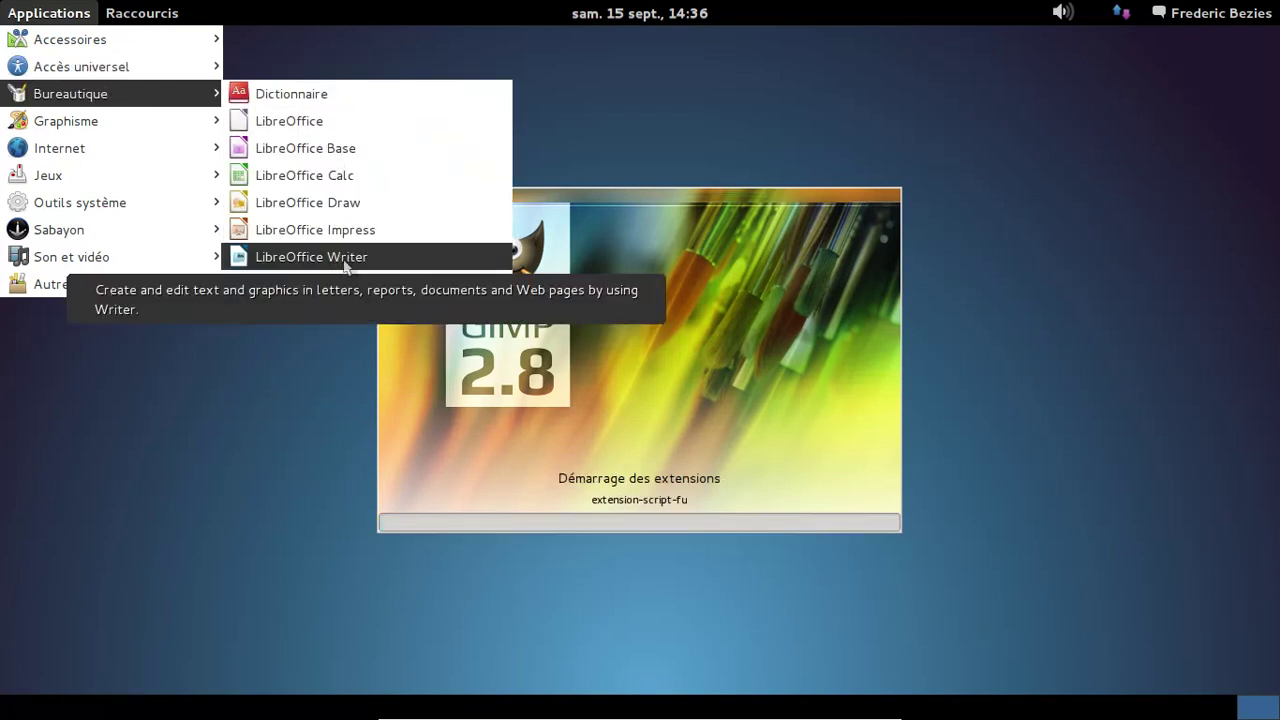
{"action": "left_click", "coordinate": [344, 260]}
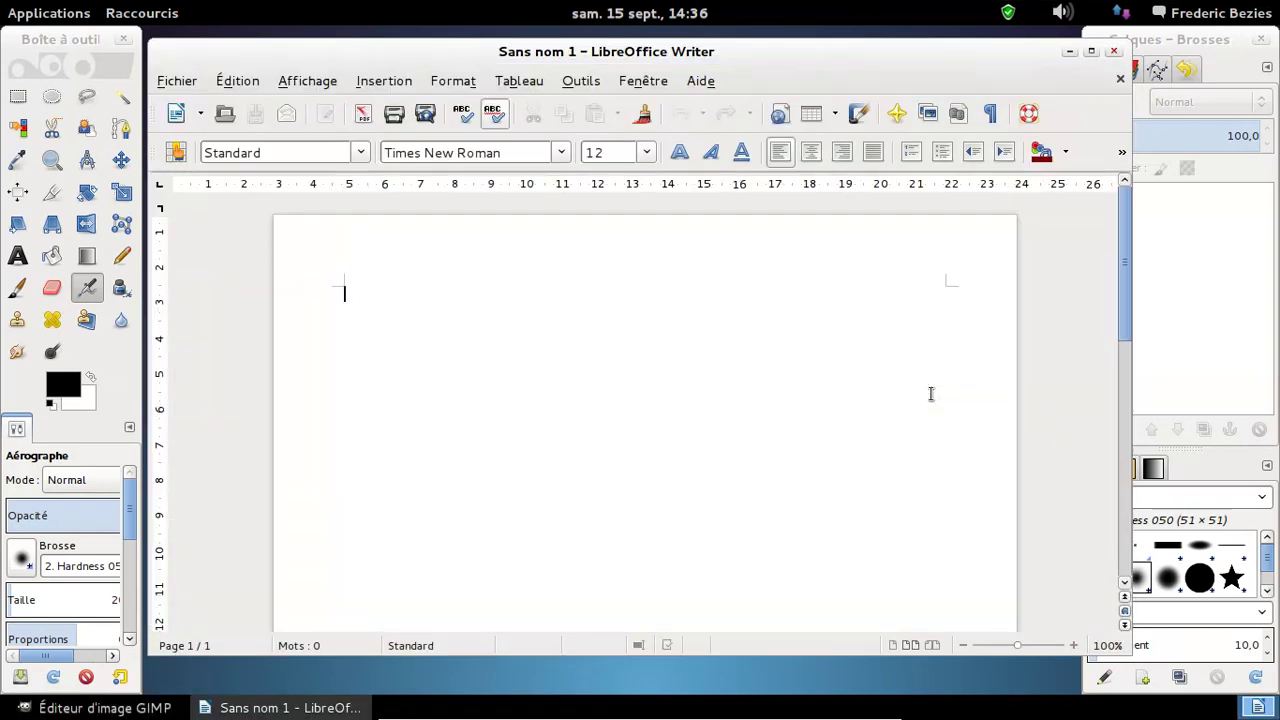
In GIMP, enable Fenêtres > Mode fenêtre unique
{"action": "key", "text": "alt+Tab"}
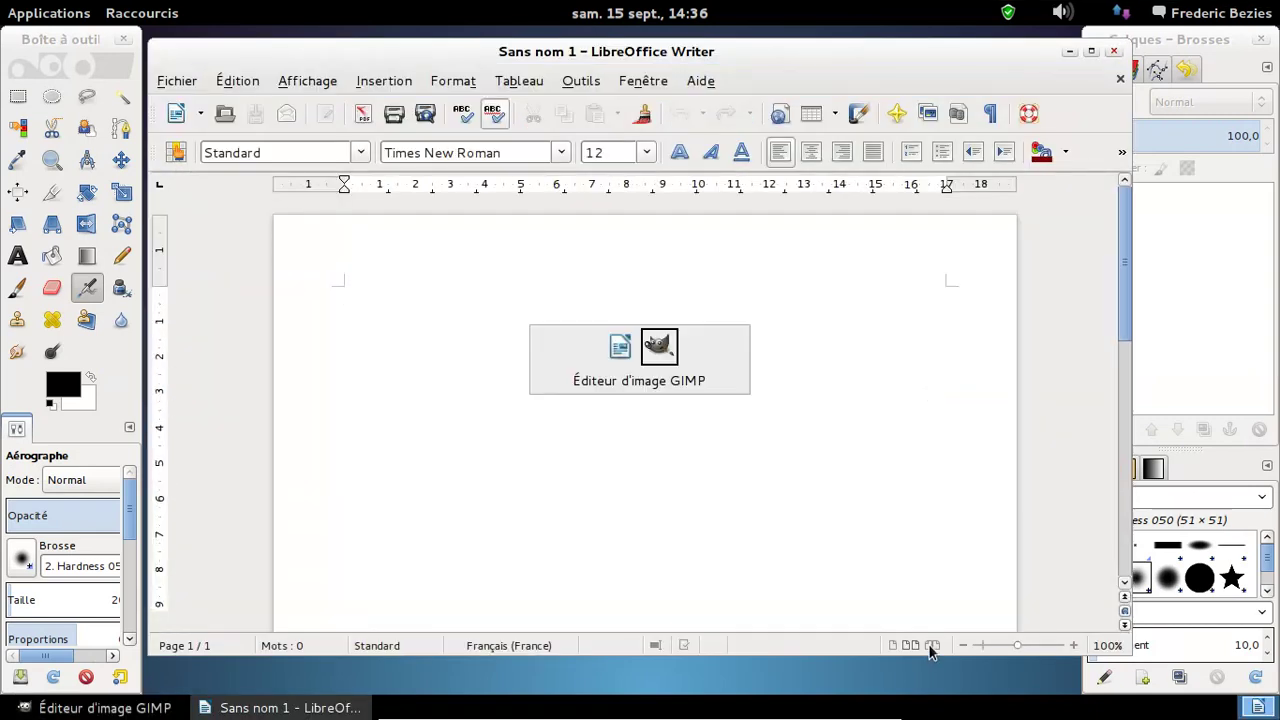
{"action": "left_click", "coordinate": [940, 388]}
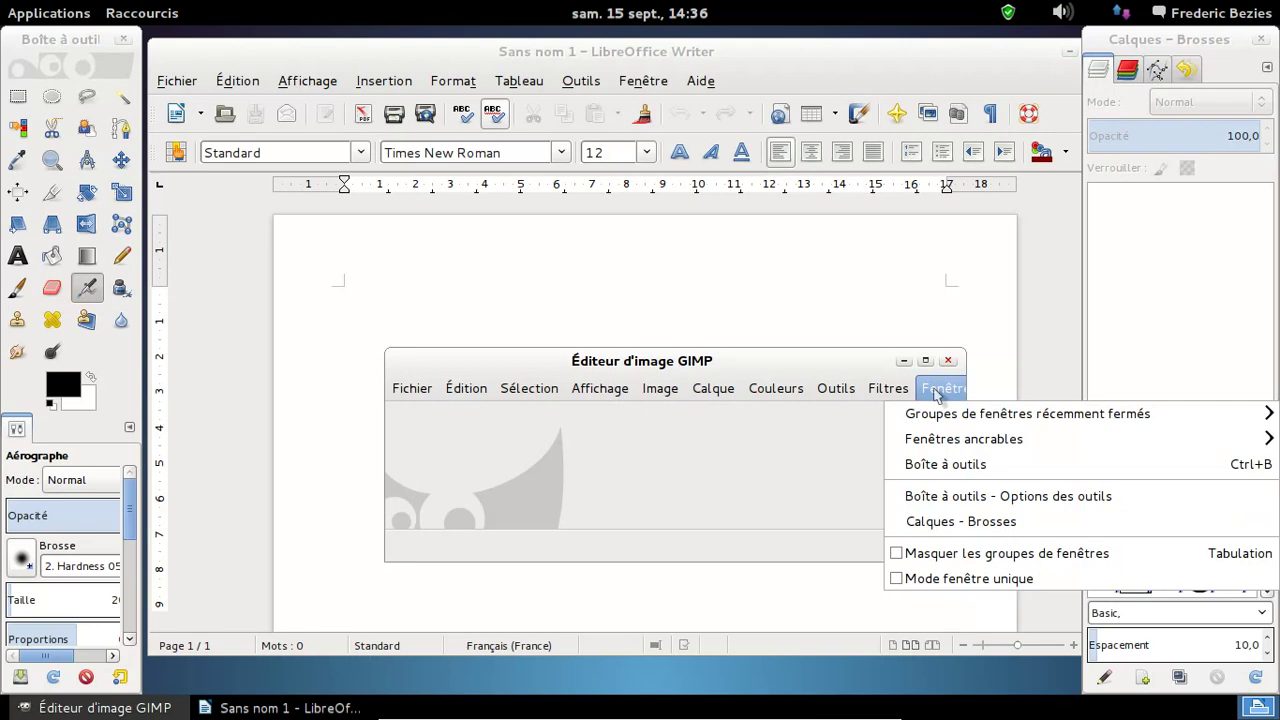
{"action": "left_click", "coordinate": [942, 578]}
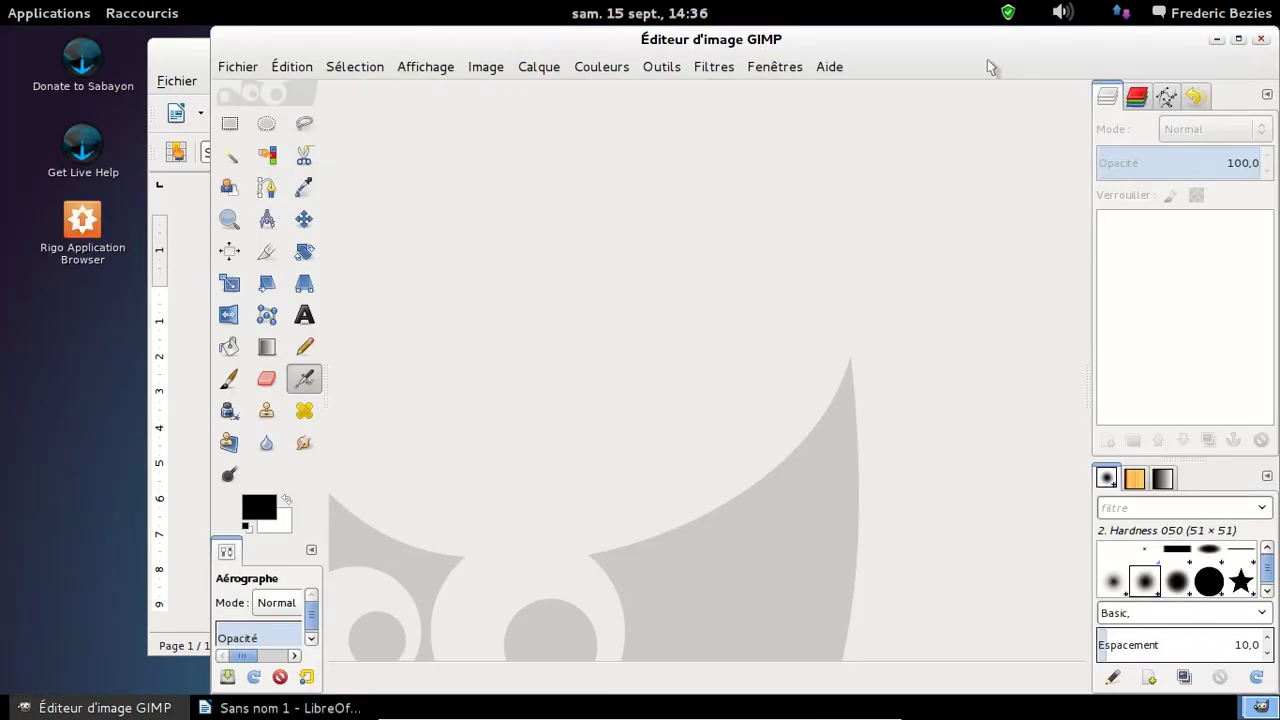
View GIMP's About information, close it, and dismiss the update notification
{"action": "left_click", "coordinate": [745, 70]}
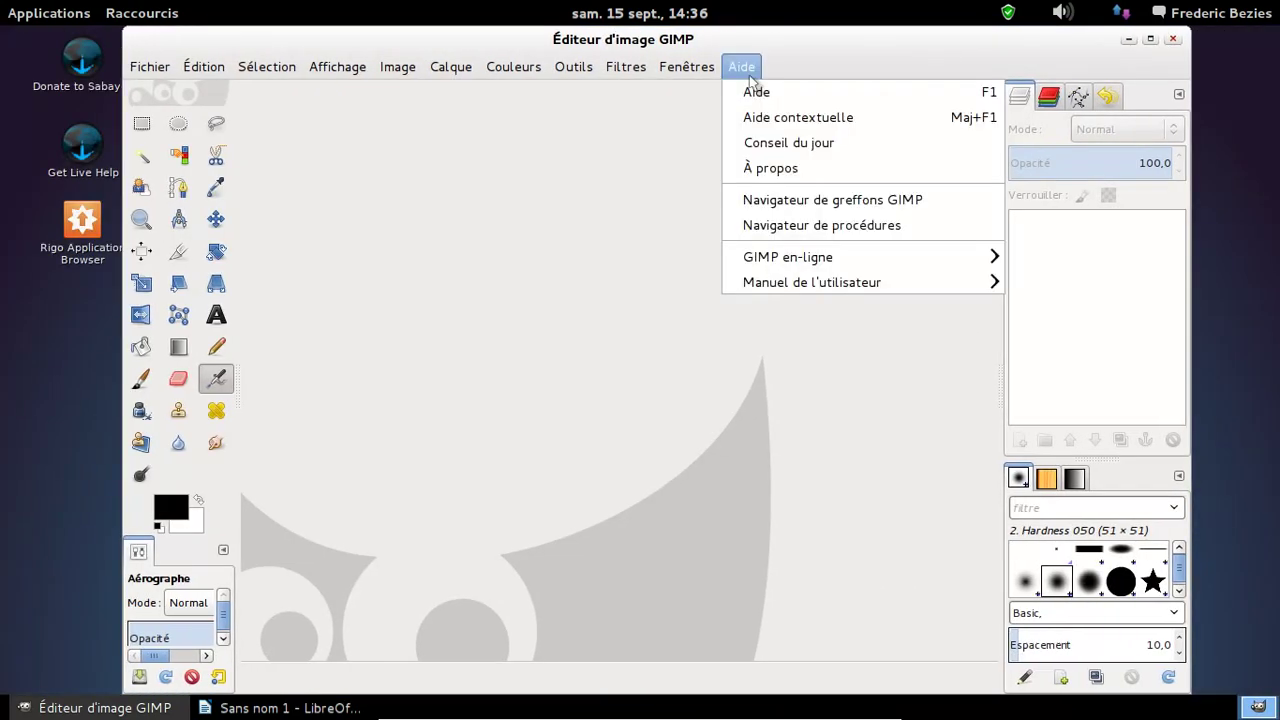
{"action": "left_click", "coordinate": [810, 172]}
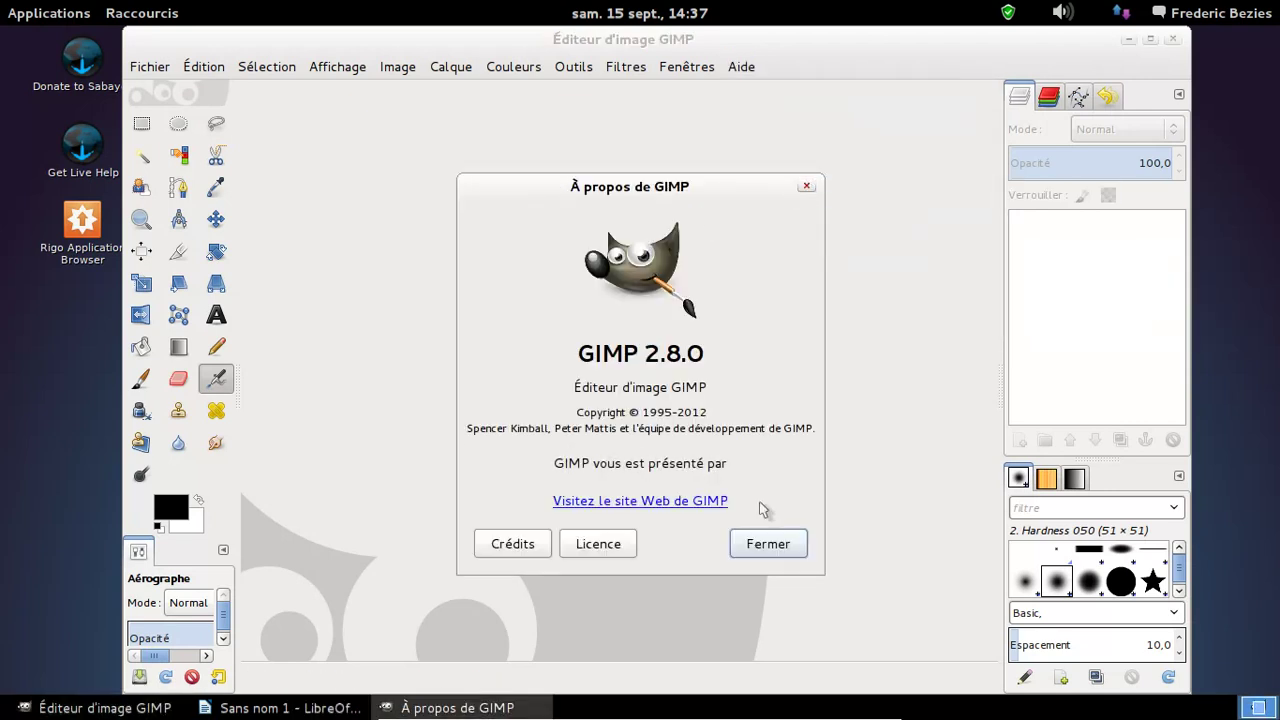
{"action": "left_click", "coordinate": [806, 186]}
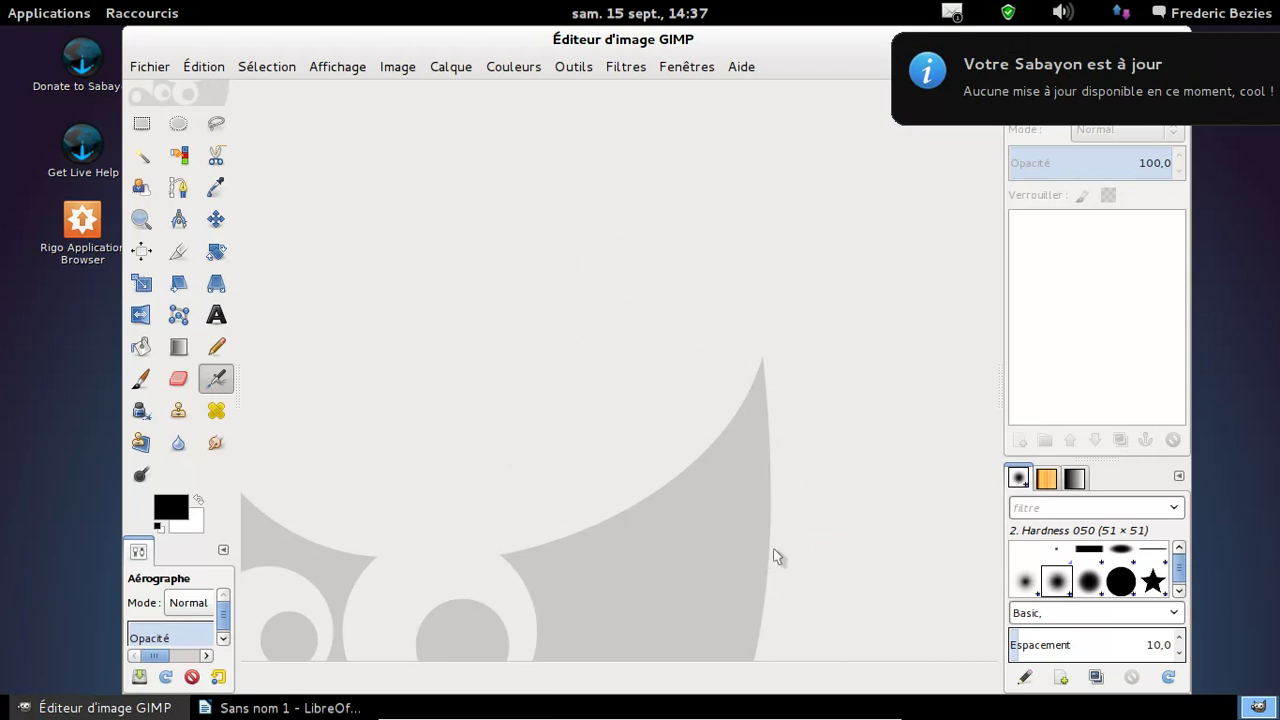
{"action": "left_click", "coordinate": [1270, 48]}
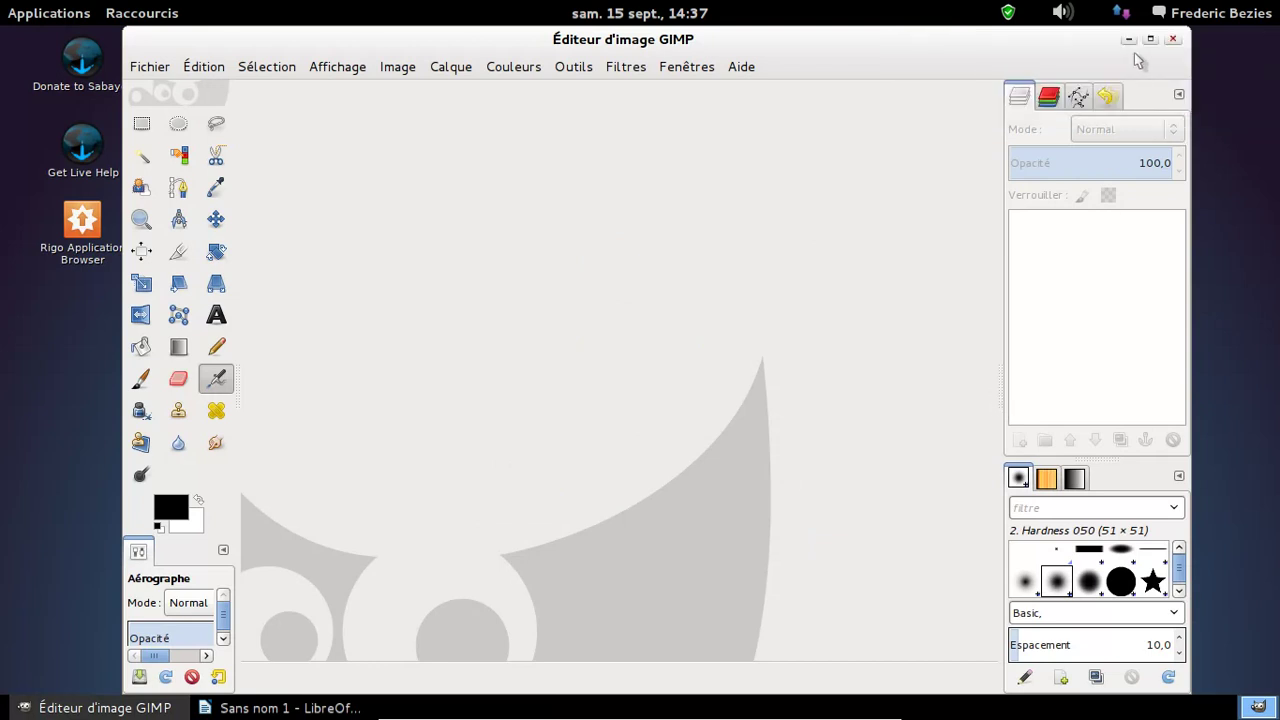
Close GIMP, check Writer's About dialog showing version 3.6.0.4, then close Writer
{"action": "left_click", "coordinate": [1172, 40]}
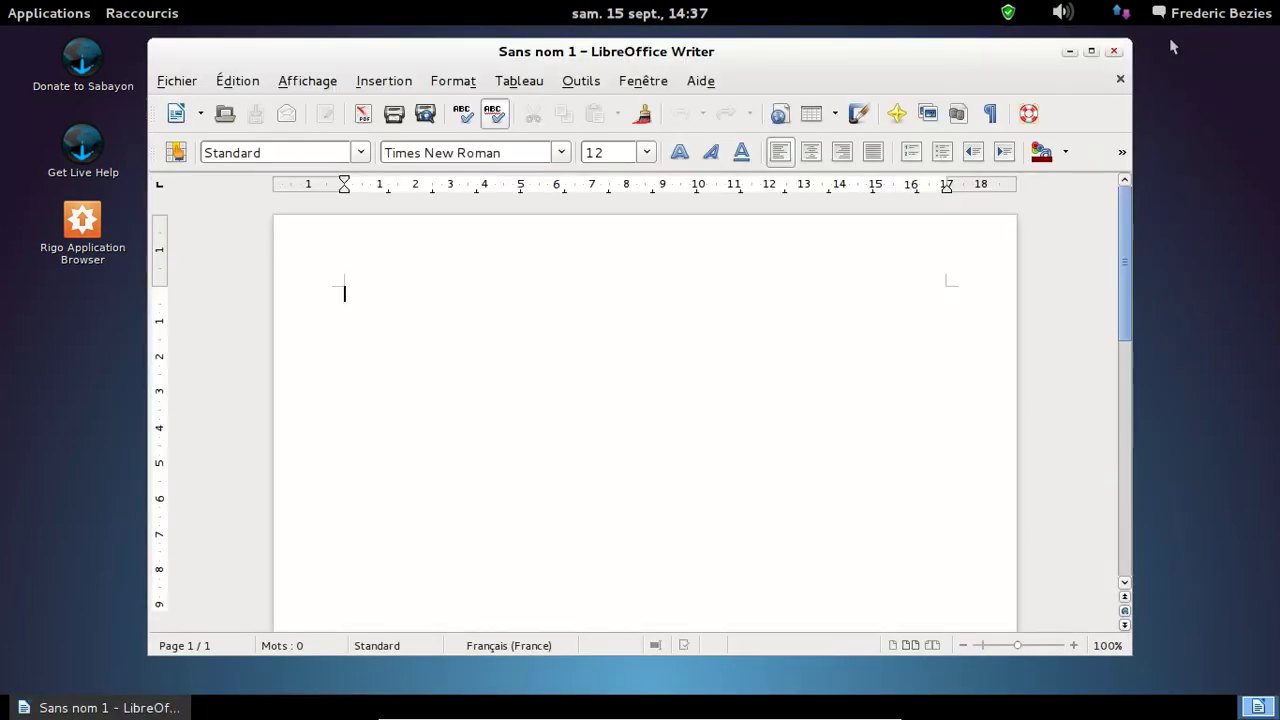
{"action": "left_click", "coordinate": [700, 80]}
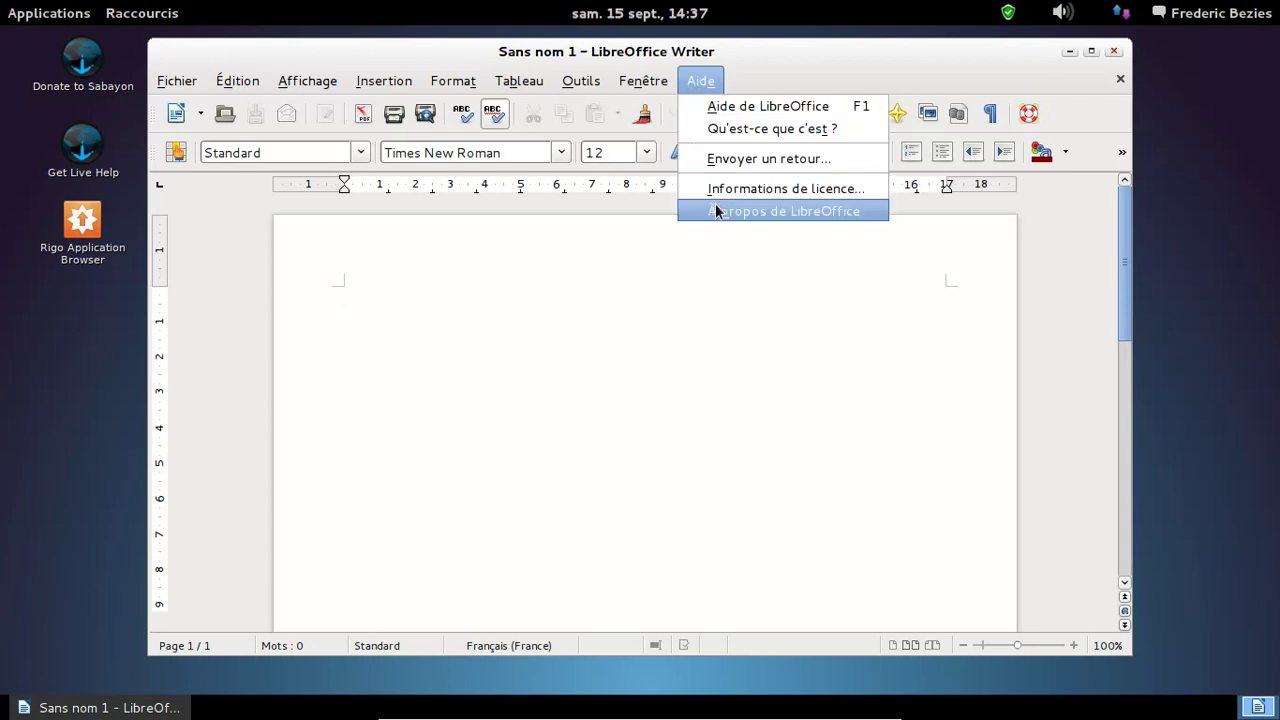
{"action": "left_click", "coordinate": [714, 209]}
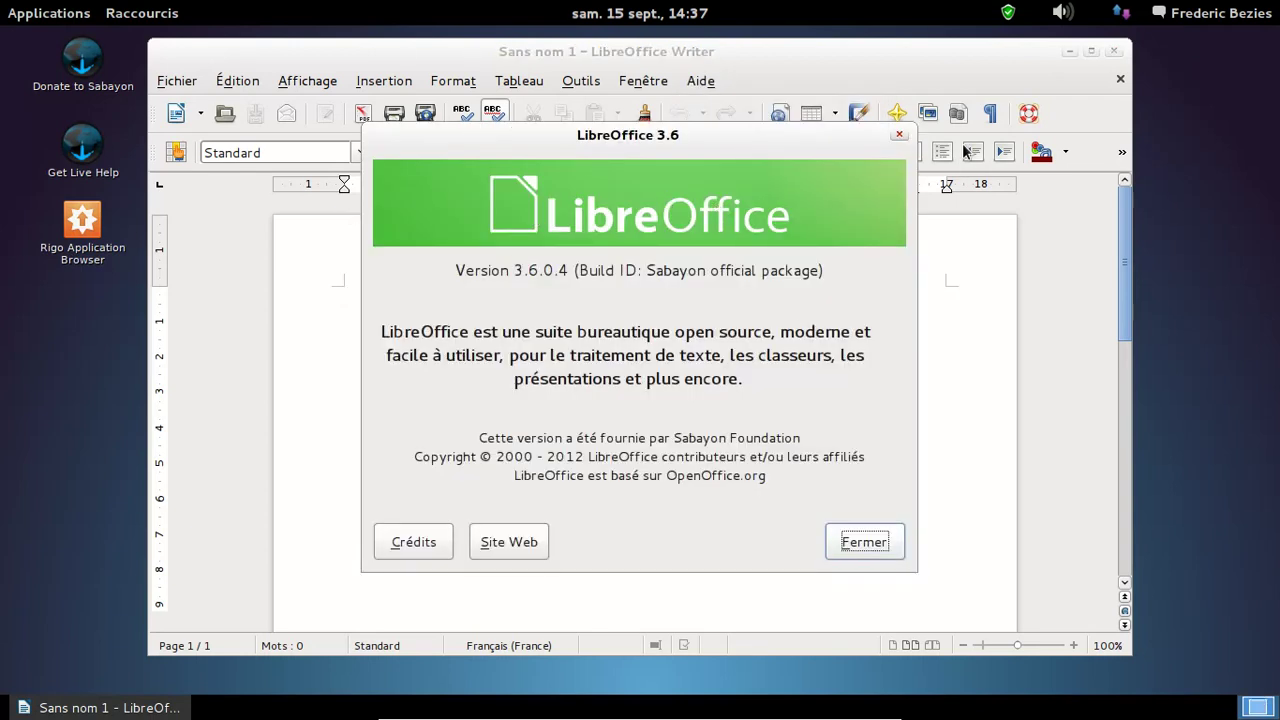
{"action": "left_click", "coordinate": [899, 134]}
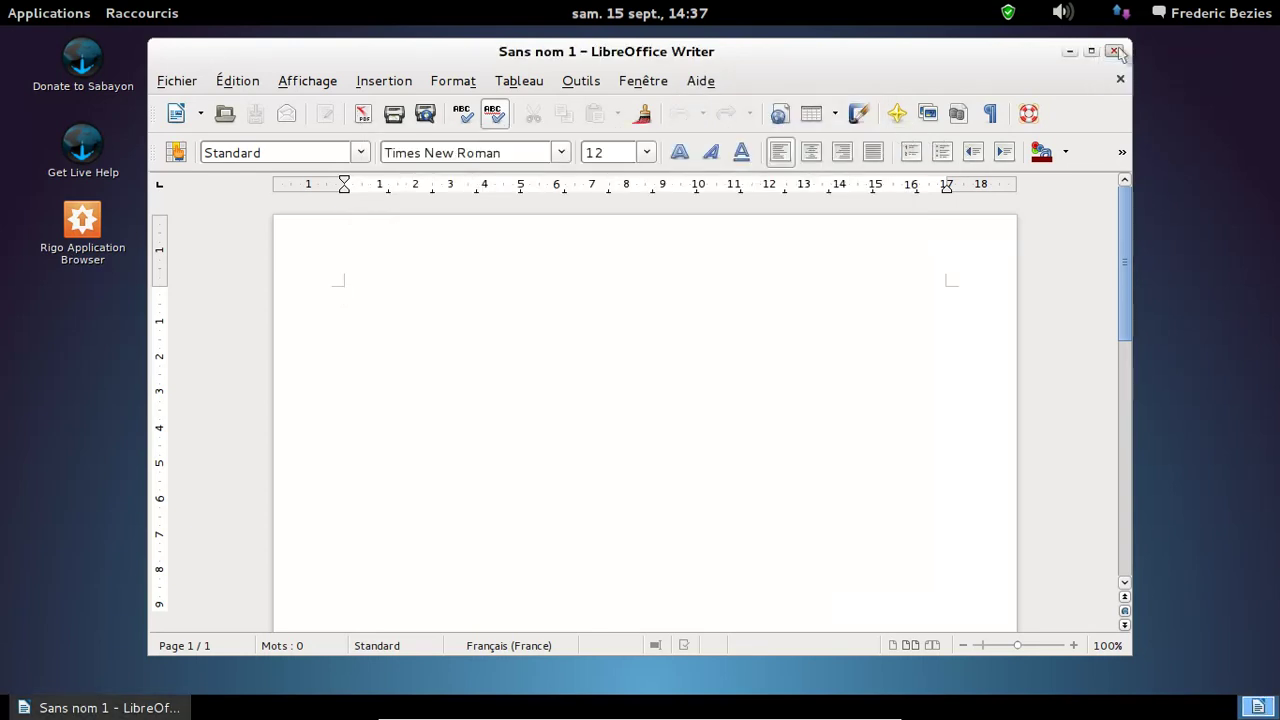
{"action": "left_click", "coordinate": [1114, 50]}
Glance at the applications list, then dismiss both update notifications in the message tray
{"action": "left_click", "coordinate": [46, 14]}
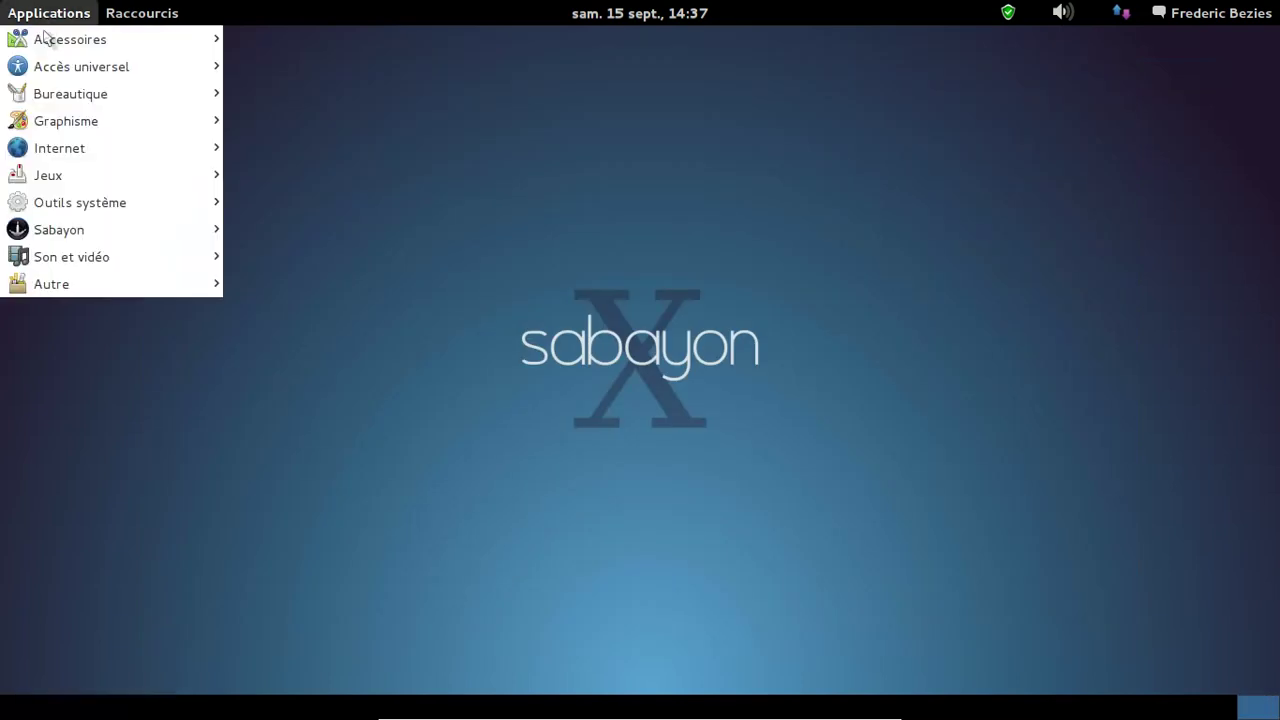
{"action": "mouse_move", "coordinate": [62, 76]}
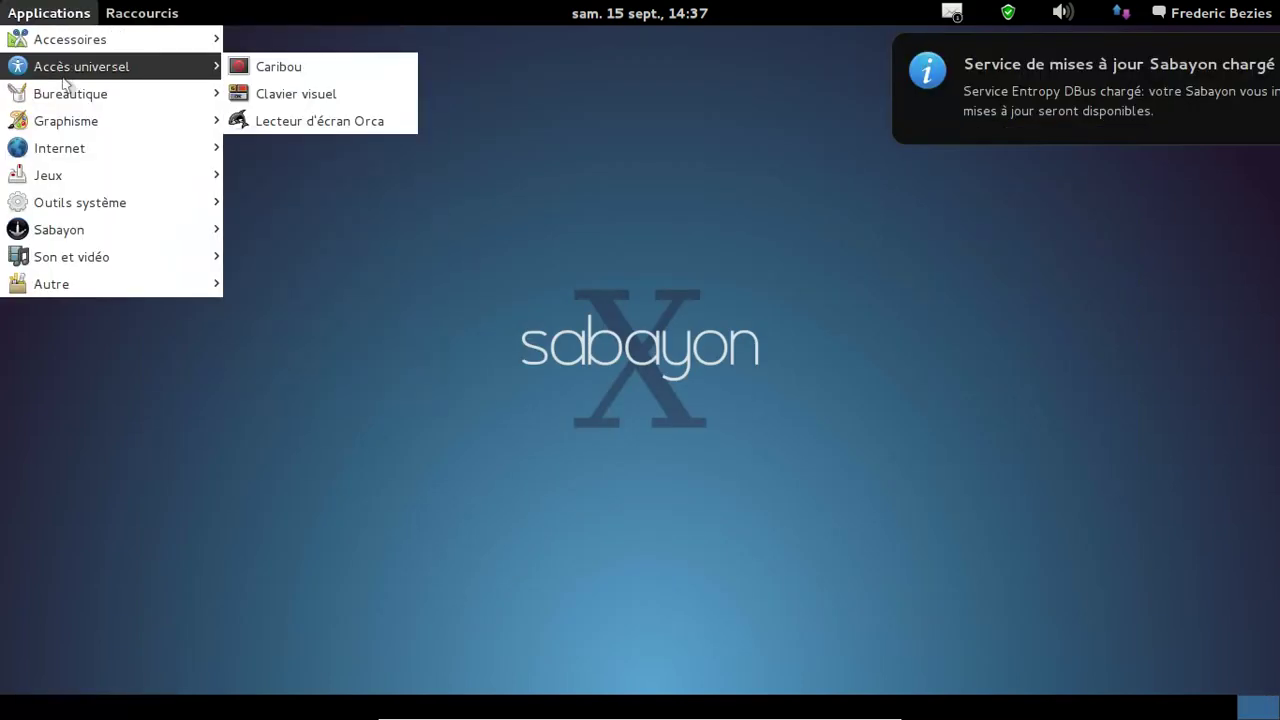
{"action": "left_click", "coordinate": [1106, 104]}
{"action": "left_click", "coordinate": [962, 13]}
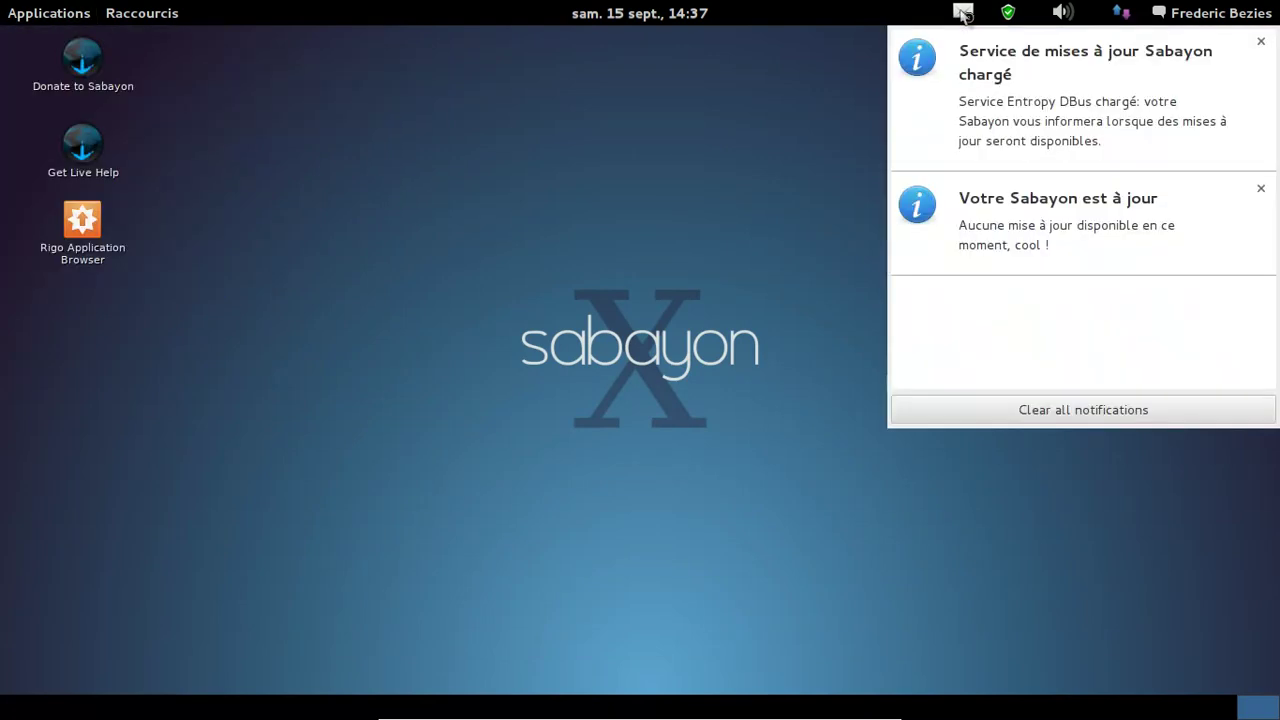
{"action": "left_click", "coordinate": [1057, 147]}
{"action": "left_click", "coordinate": [1055, 100]}
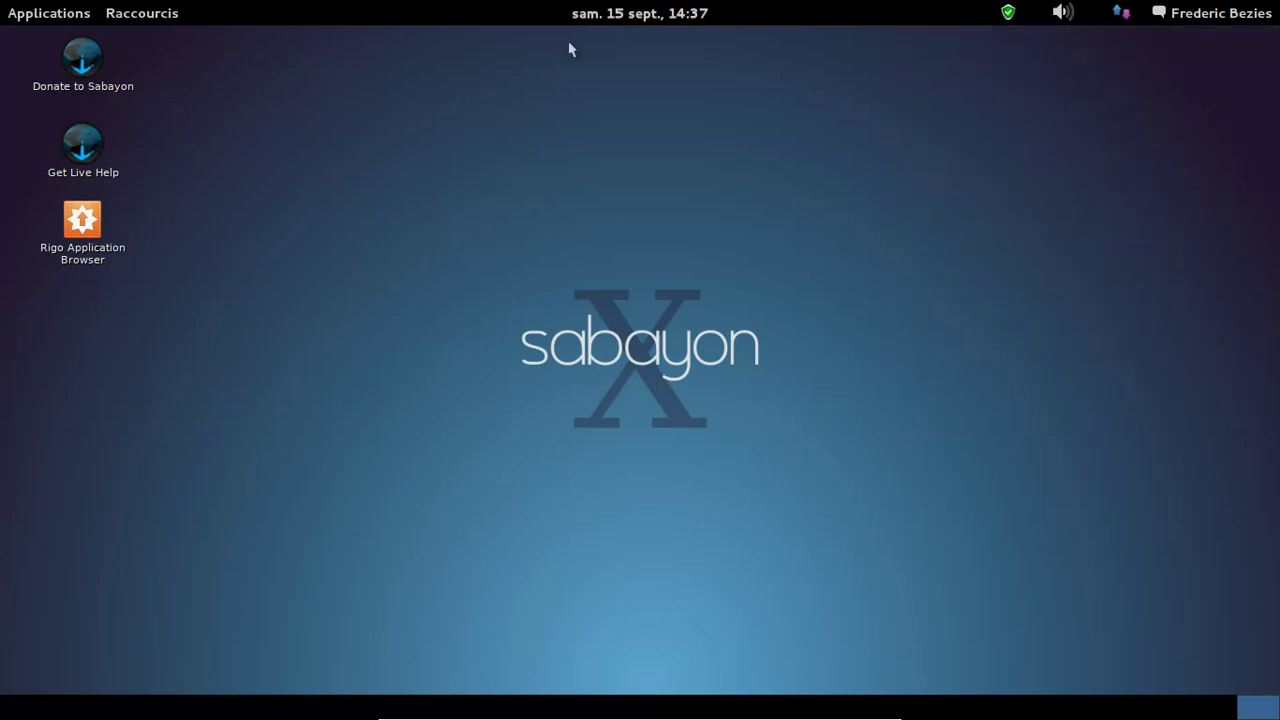
Check the applications list again, then select the Rigo Application Browser desktop icon
{"action": "left_click", "coordinate": [45, 12]}
{"action": "key", "text": "Escape"}
{"action": "left_click", "coordinate": [98, 248]}
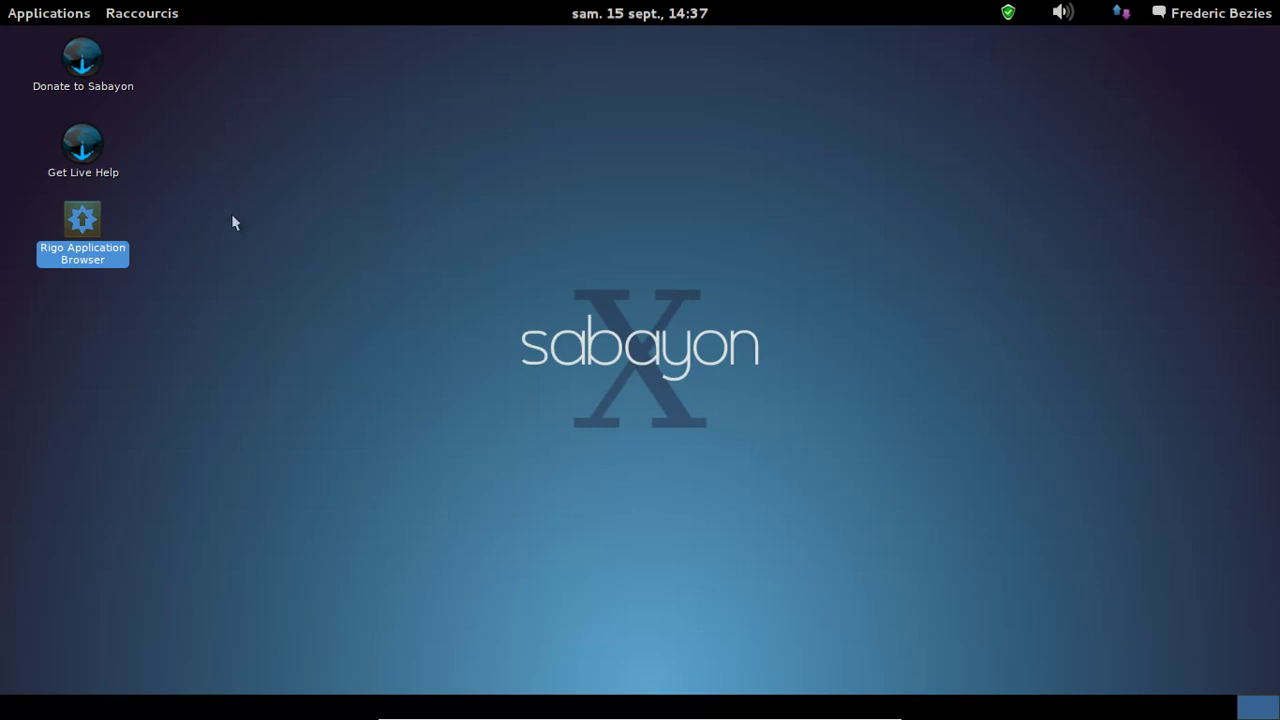
Launch Rigo Application Browser and search for xbmc
{"action": "double_click", "coordinate": [91, 227]}
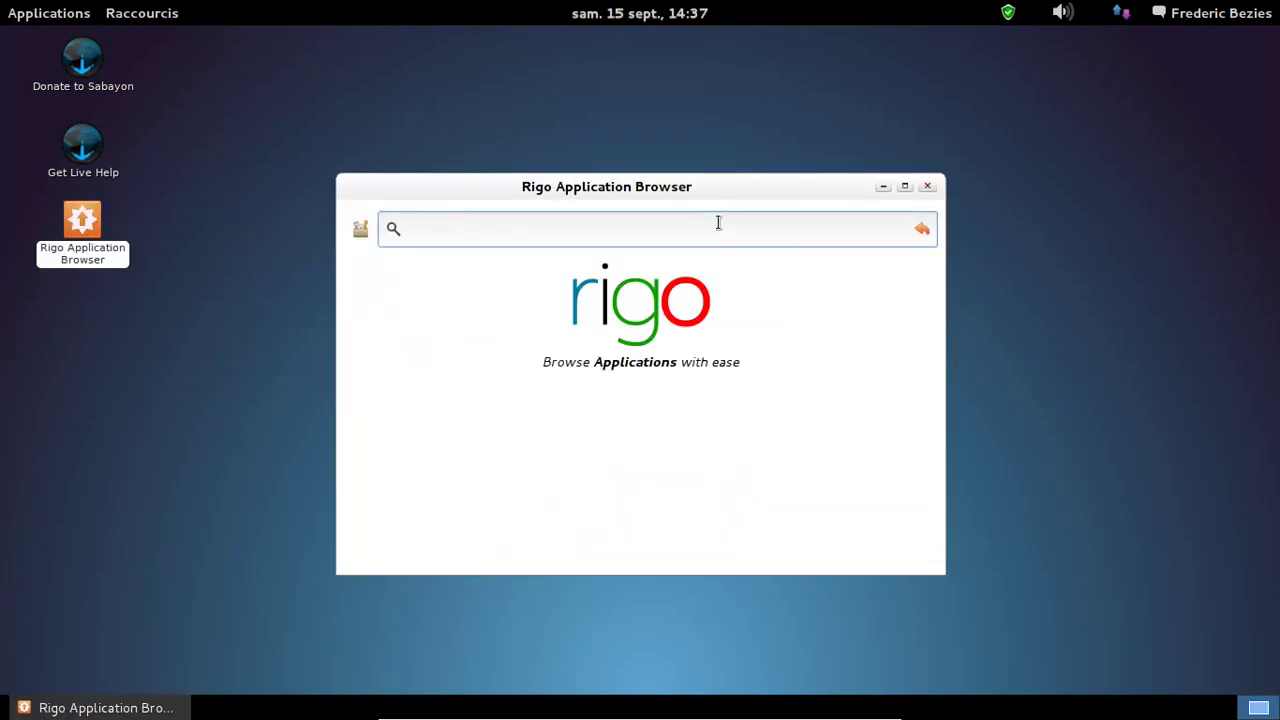
{"action": "type", "text": "xbmc"}
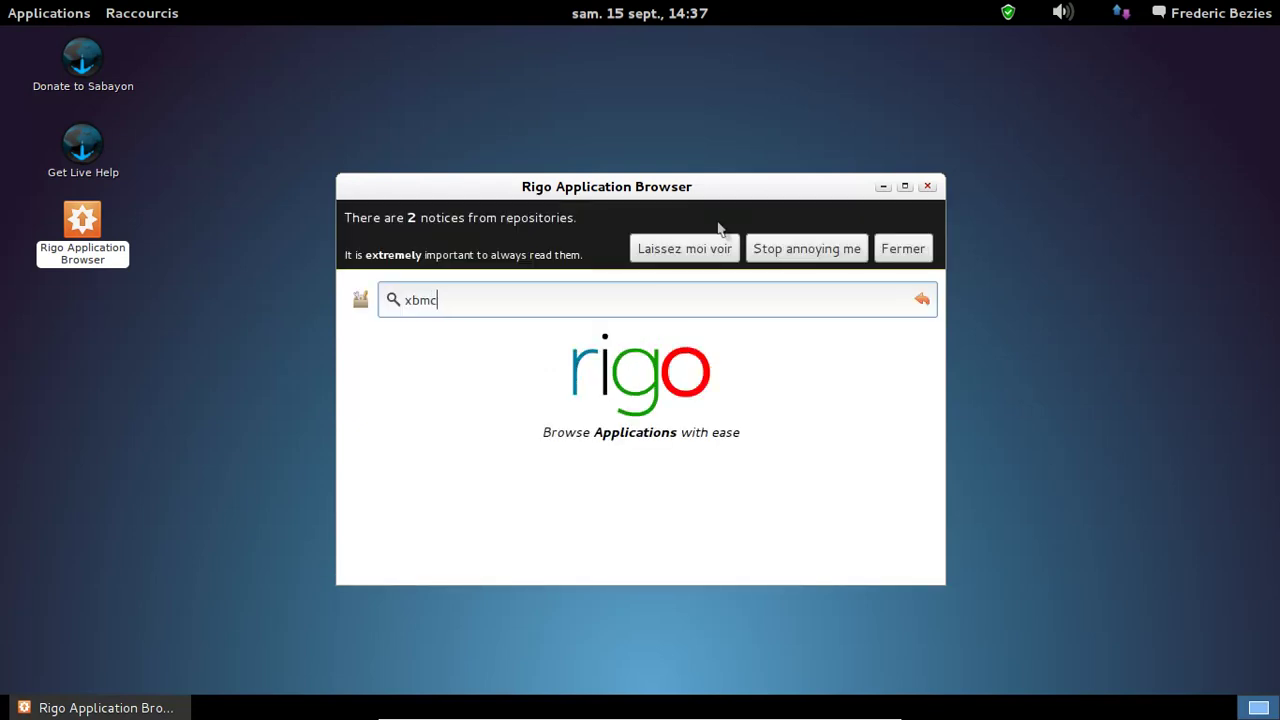
{"action": "key", "text": "Return"}
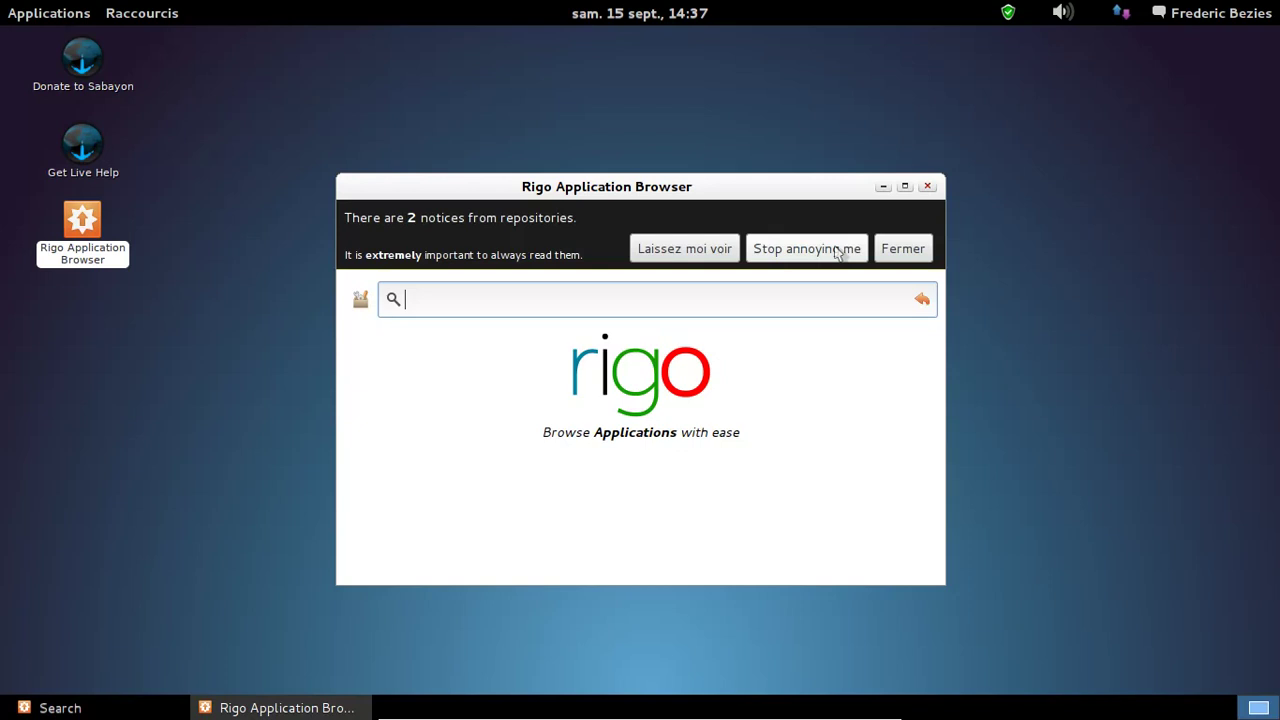
Read and dismiss the repository notices to reveal the Xbmc 11.0 result
{"action": "left_click", "coordinate": [730, 252]}
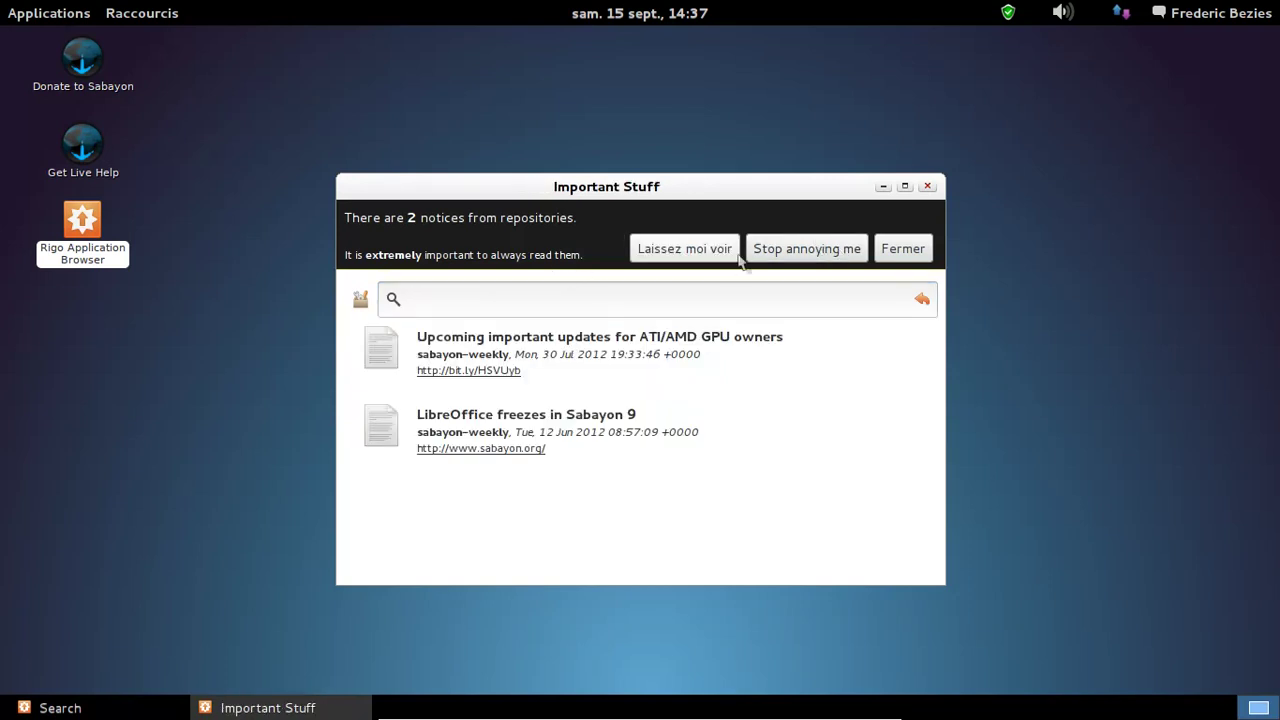
{"action": "left_click", "coordinate": [920, 252]}
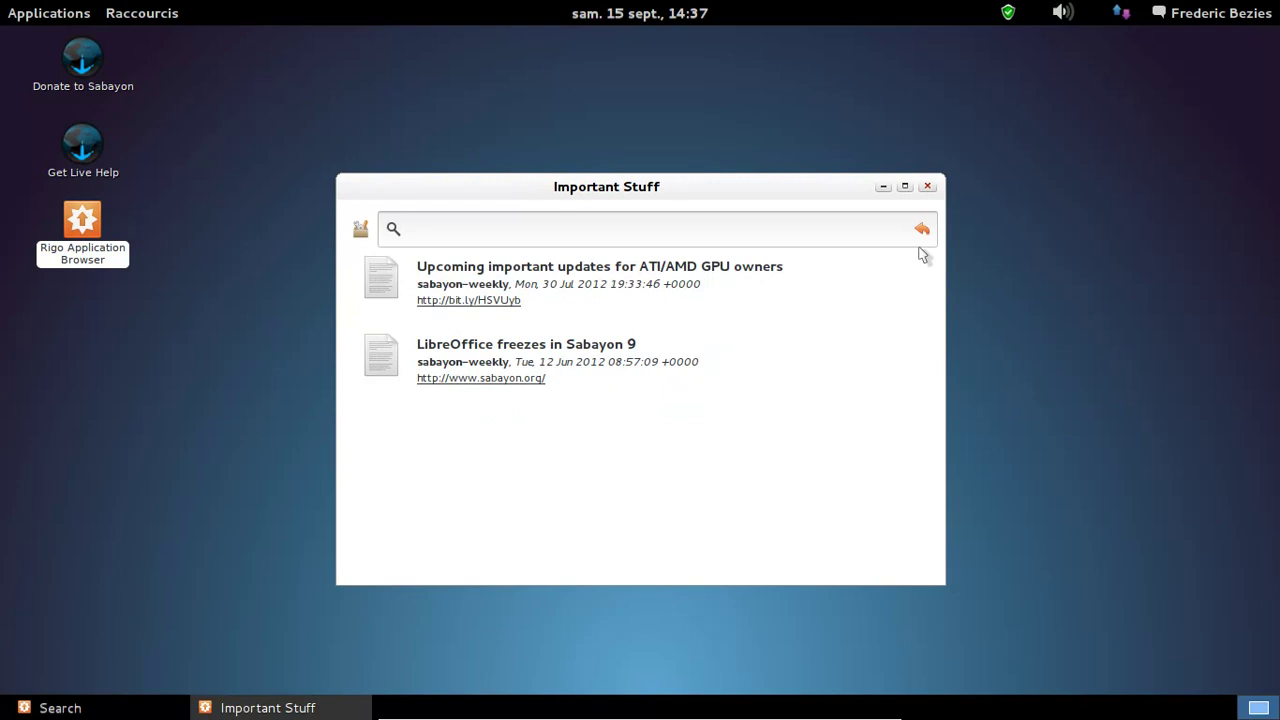
{"action": "left_click", "coordinate": [555, 236]}
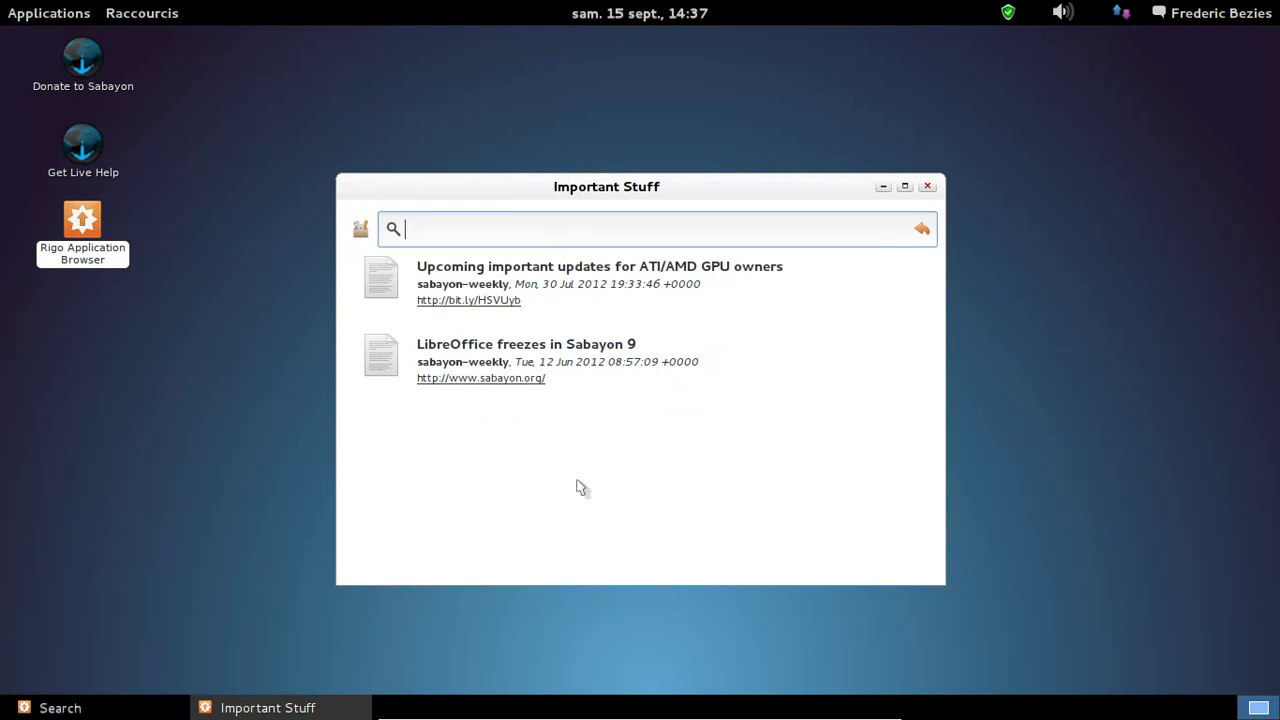
{"action": "left_click", "coordinate": [305, 708]}
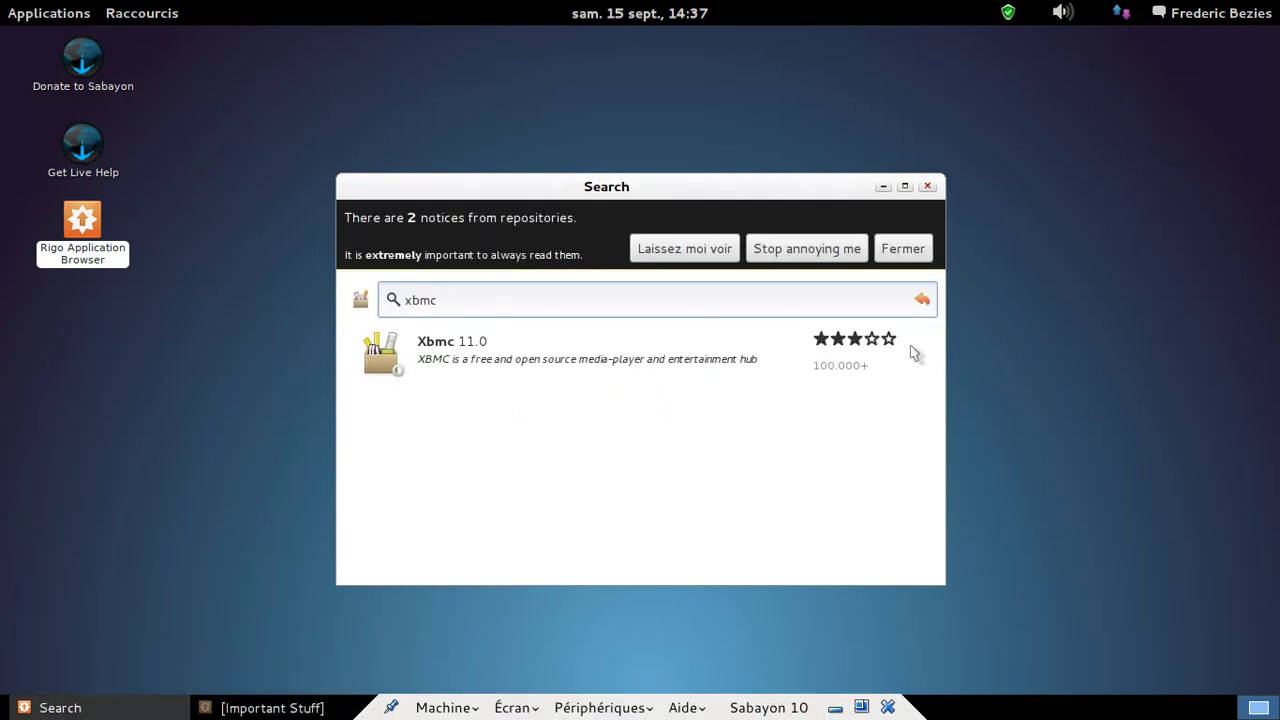
Request removal of Xbmc 11.0 and expand the application management progress log
{"action": "left_click", "coordinate": [572, 345]}
{"action": "left_click", "coordinate": [855, 423]}
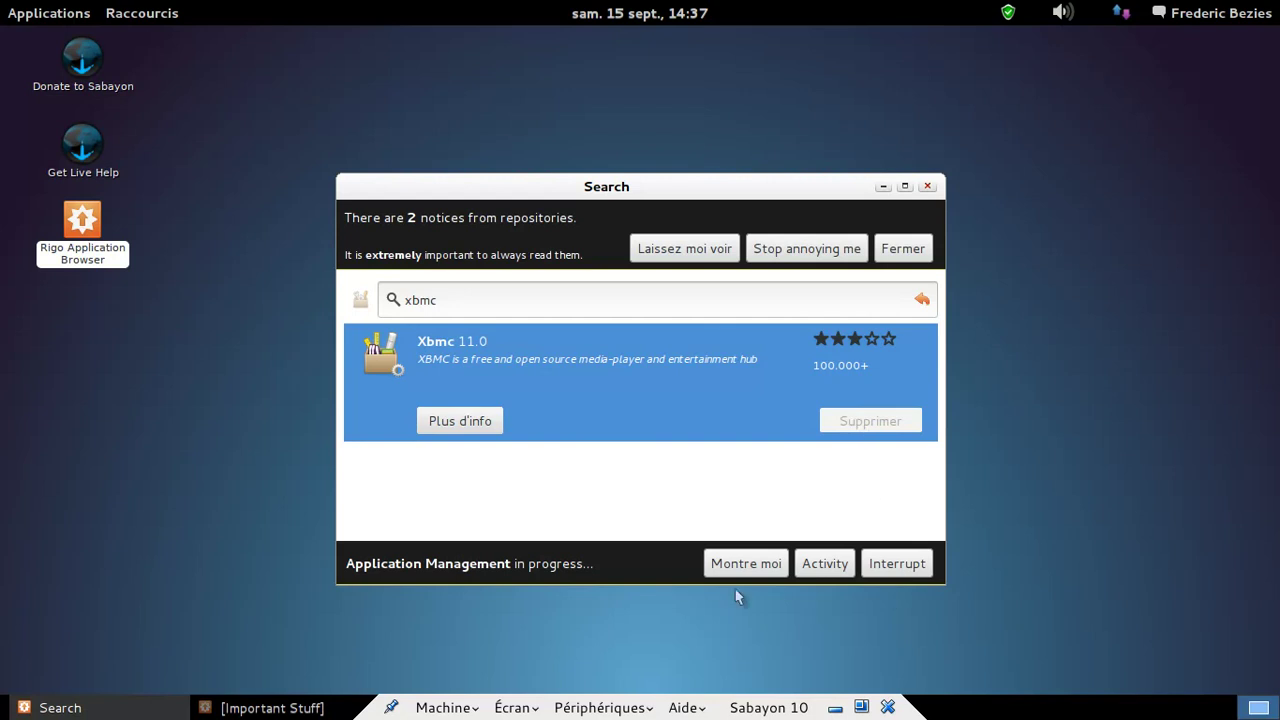
{"action": "left_click", "coordinate": [742, 564]}
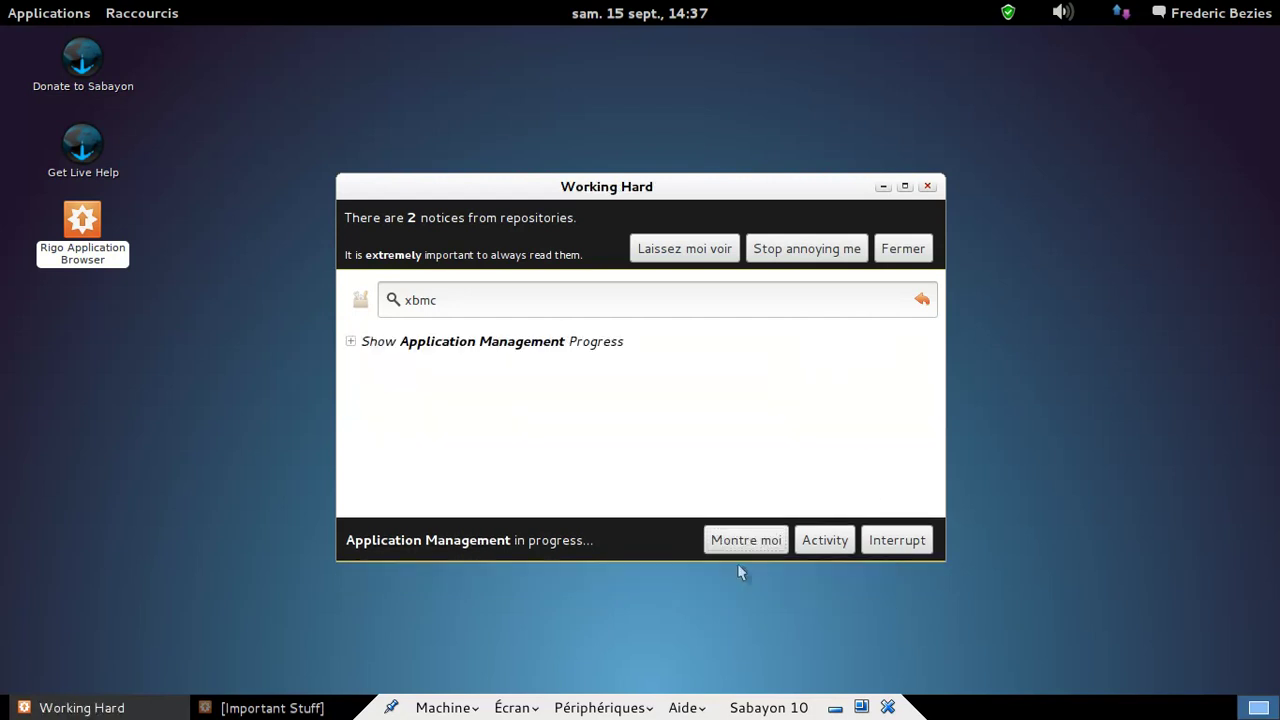
{"action": "left_click", "coordinate": [350, 343]}
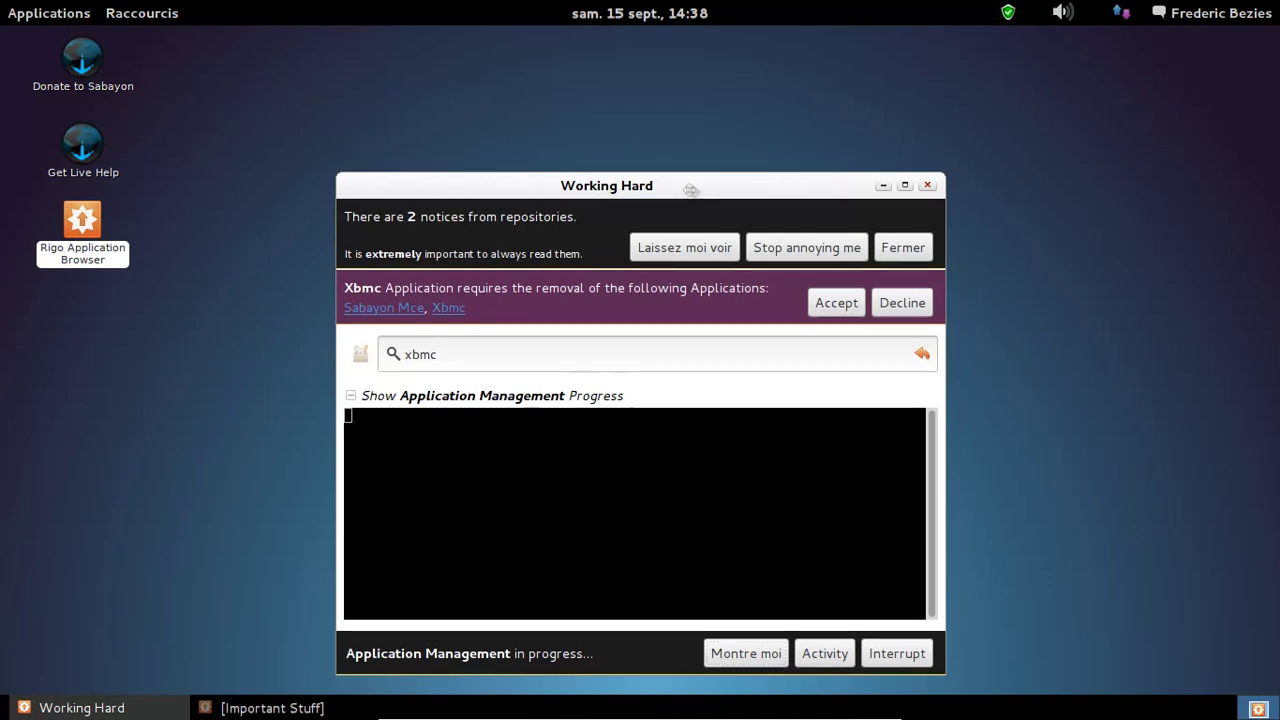
Dismiss the notices bar and accept removing Sabayon Mce along with Xbmc
{"action": "left_click_drag", "start_coordinate": [693, 192], "coordinate": [698, 127]}
{"action": "left_click", "coordinate": [905, 185]}
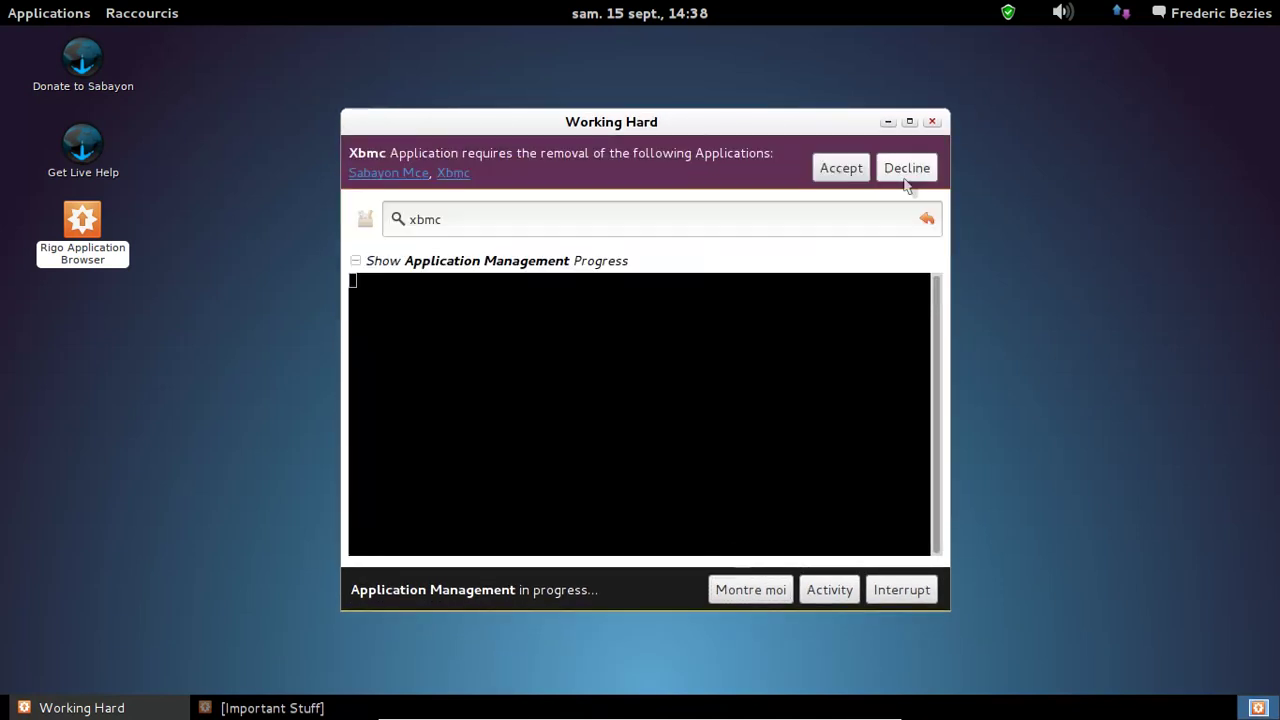
{"action": "left_click", "coordinate": [841, 169]}
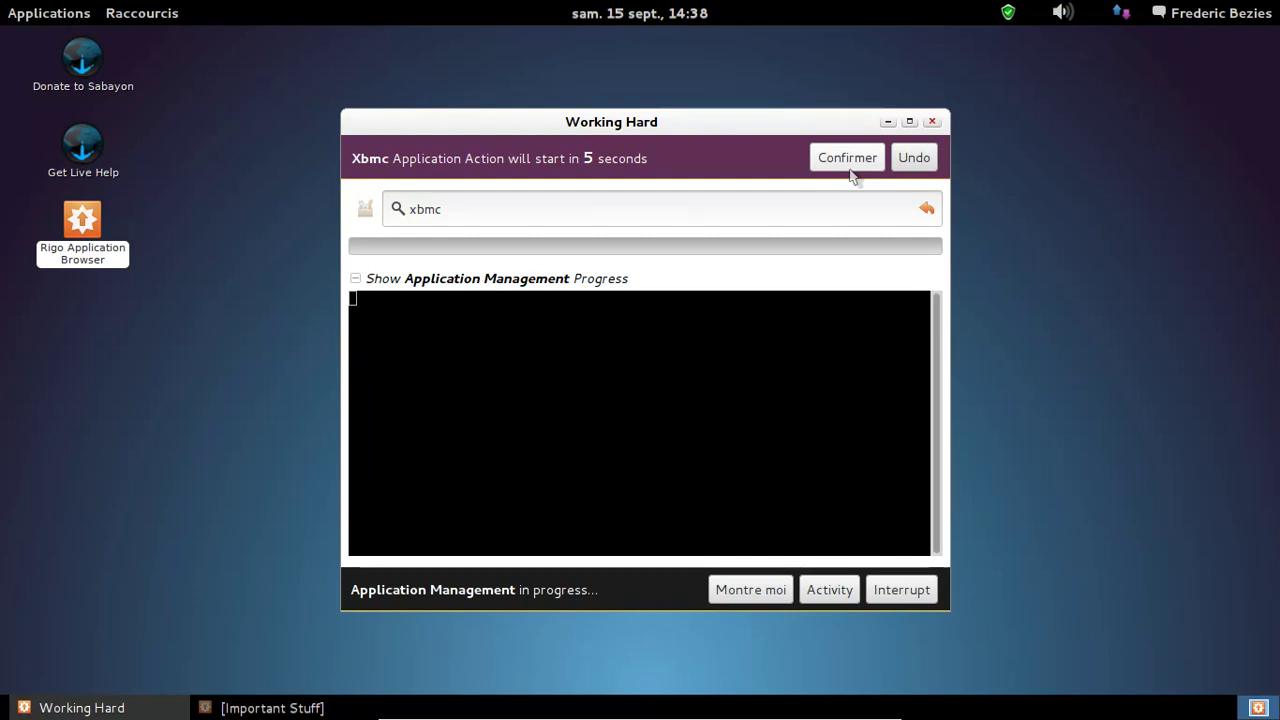
Open Terminal from Accessoires and enter the root password to authorise the removal
{"action": "left_click", "coordinate": [90, 14]}
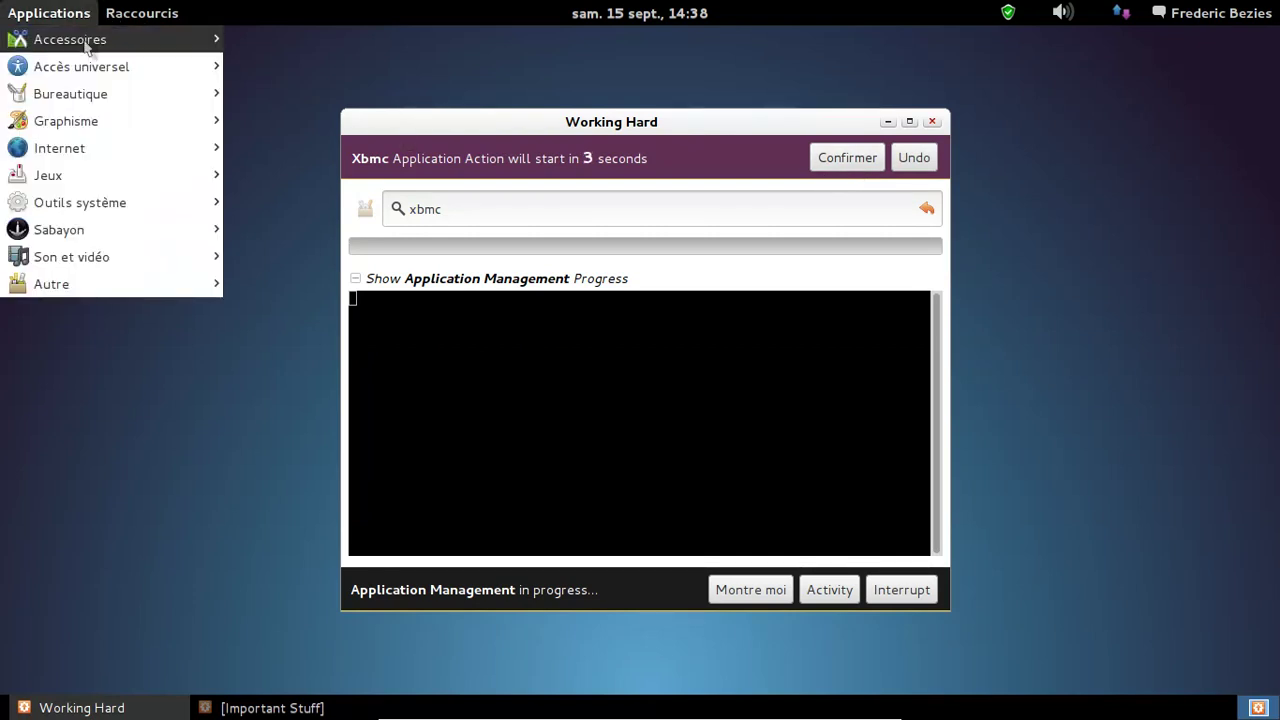
{"action": "mouse_move", "coordinate": [92, 45]}
{"action": "left_click", "coordinate": [348, 395]}
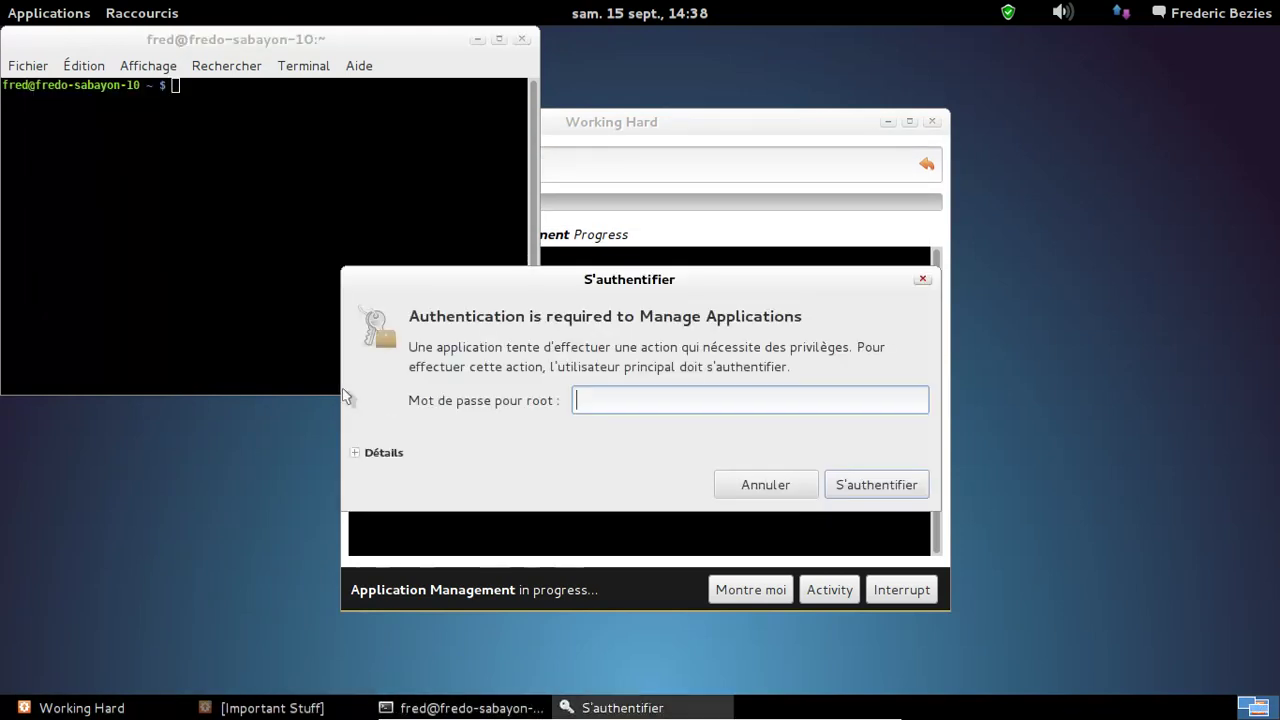
{"action": "type", "text": "********"}
{"action": "key", "text": "Return"}
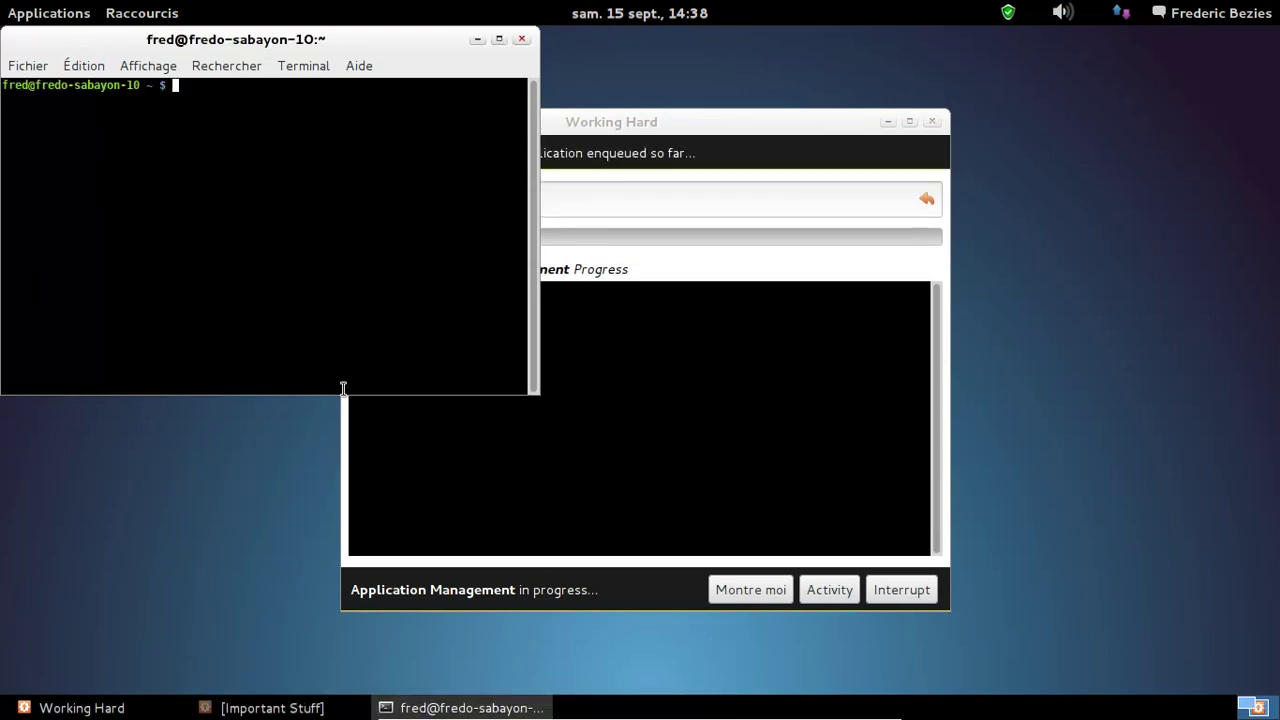
Run gnome-shell &, then rerun it as gnome-shell --replace &
{"action": "type", "text": "gnome-she"}
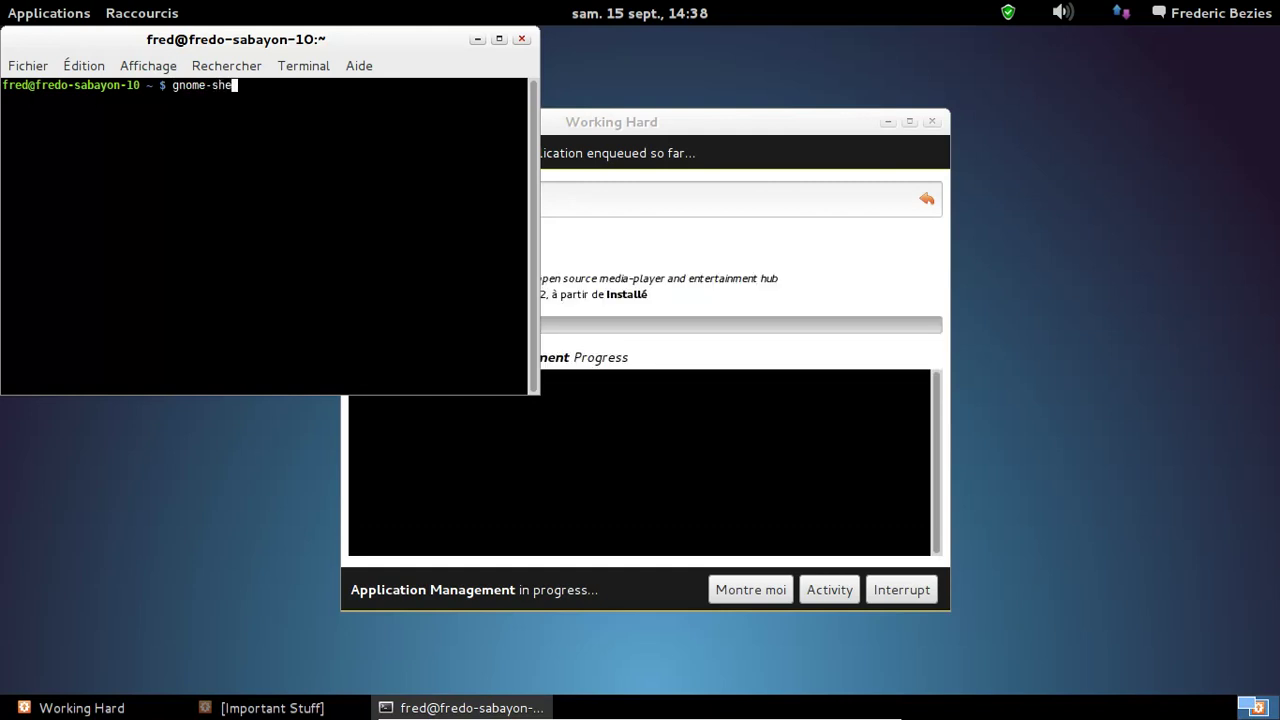
{"action": "type", "text": "ll &"}
{"action": "key", "text": "Return"}
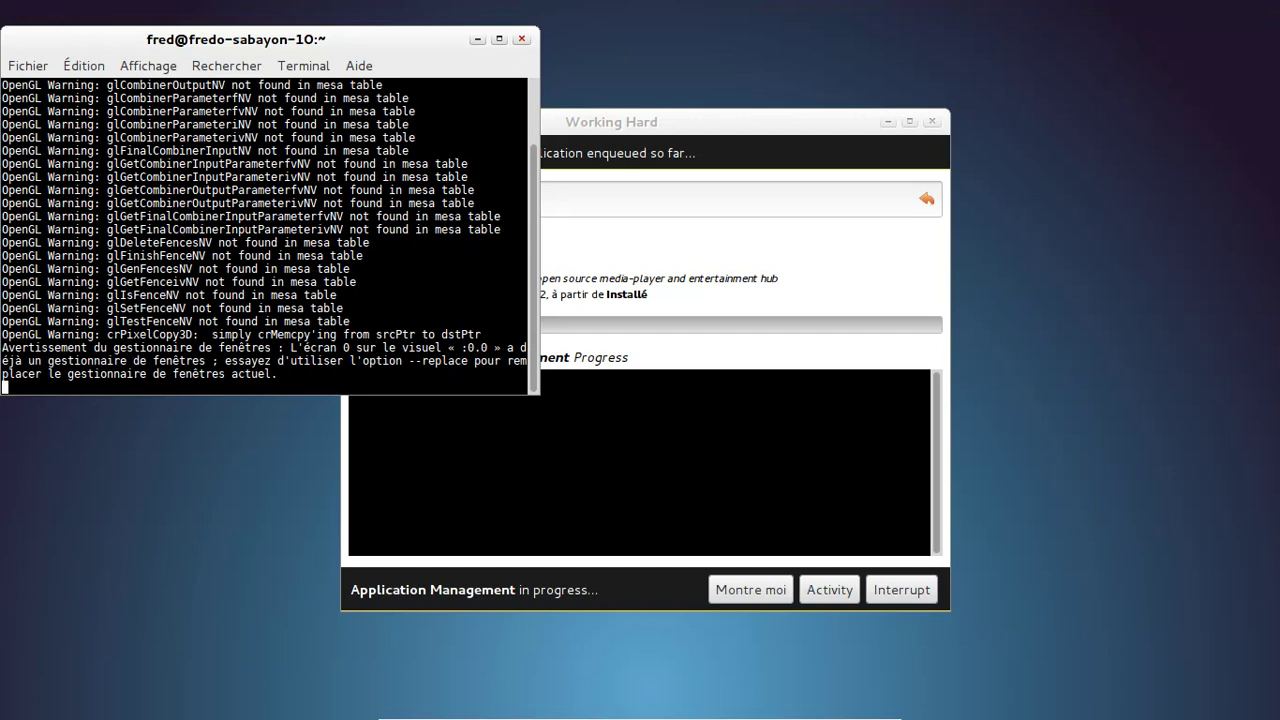
{"action": "key", "text": "Return"}
{"action": "key", "text": "Up"}
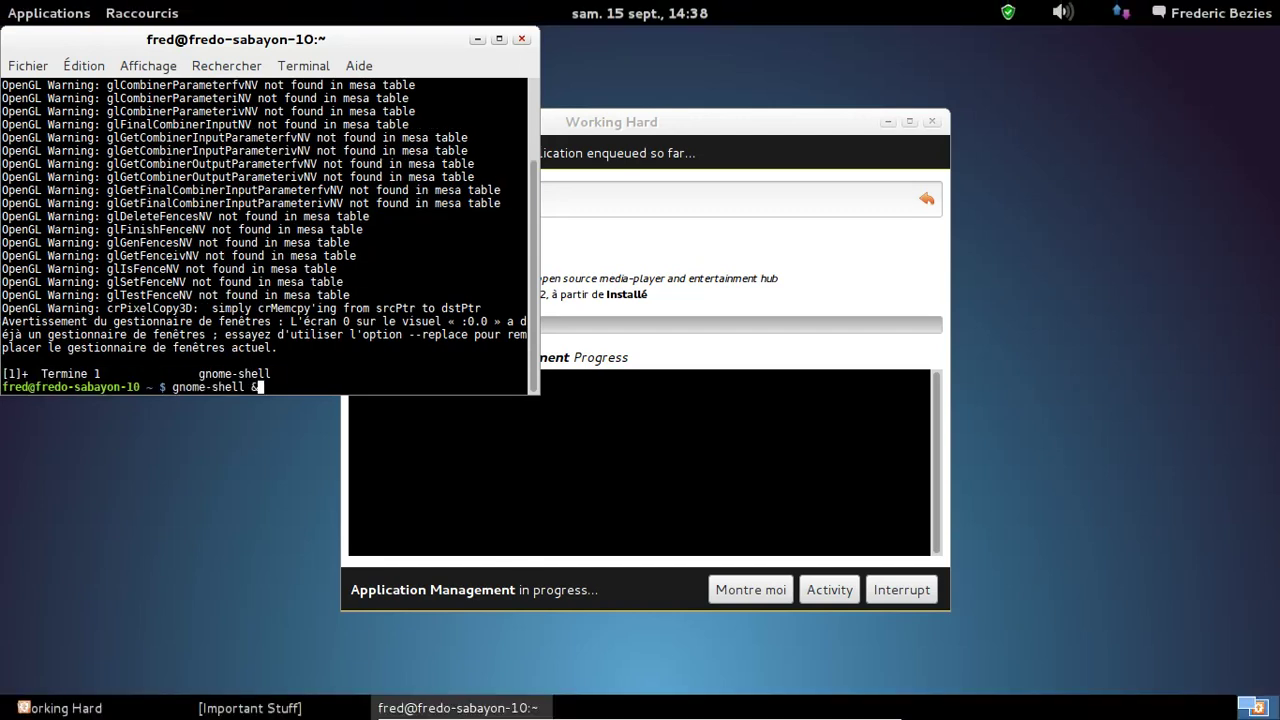
{"action": "key", "text": "BackSpace"}
{"action": "type", "text": "--"}
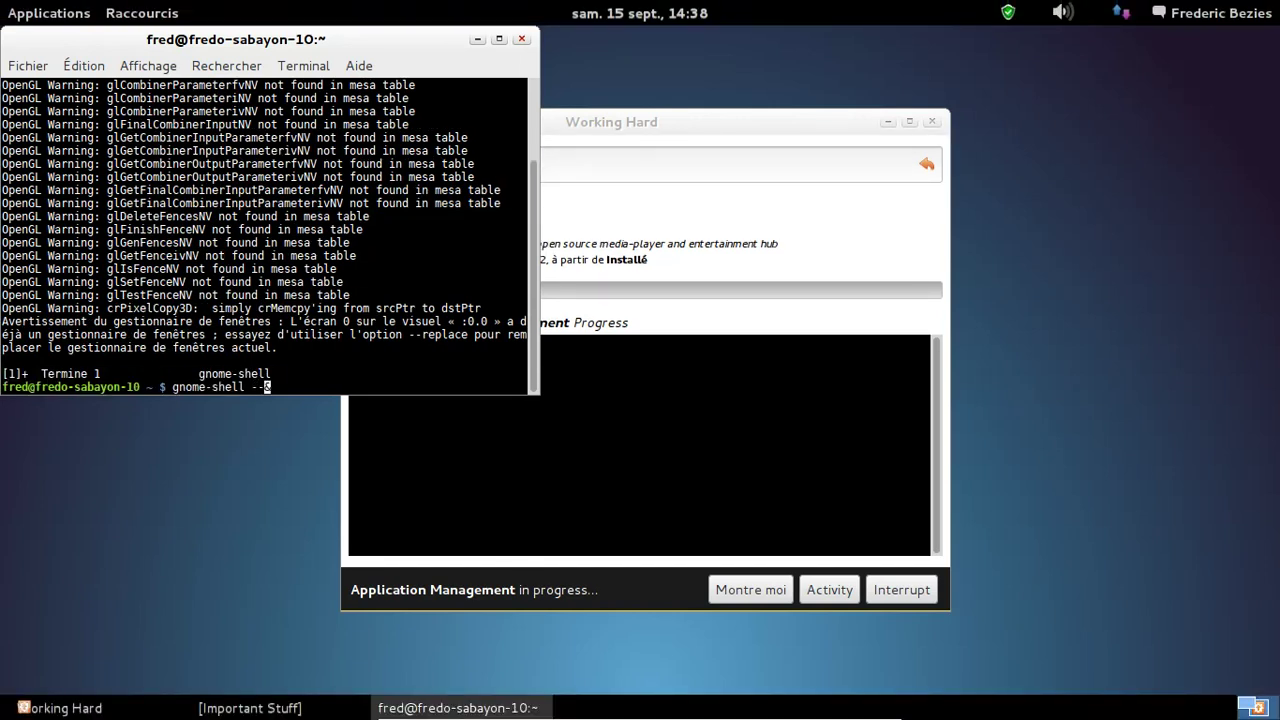
{"action": "type", "text": "replace &"}
{"action": "key", "text": "Return"}
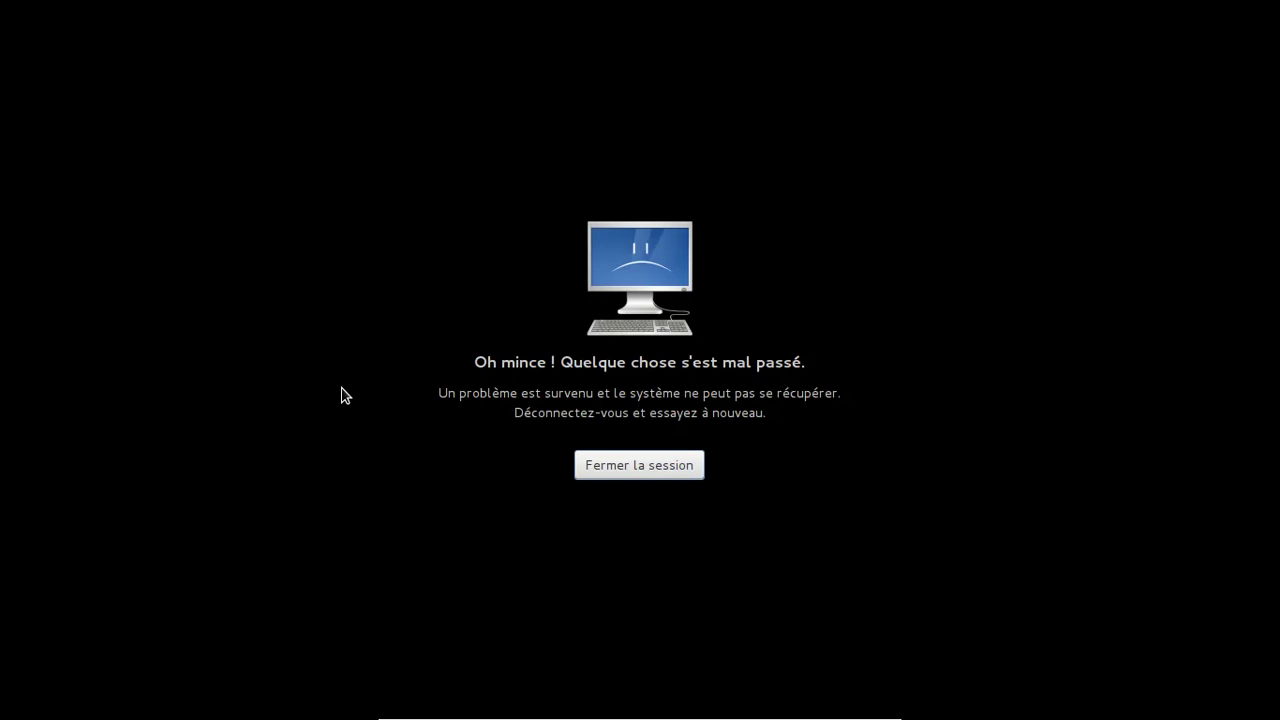
Choose Fermer la session on the error screen, then log back in with the user's password
{"action": "left_click", "coordinate": [628, 466]}
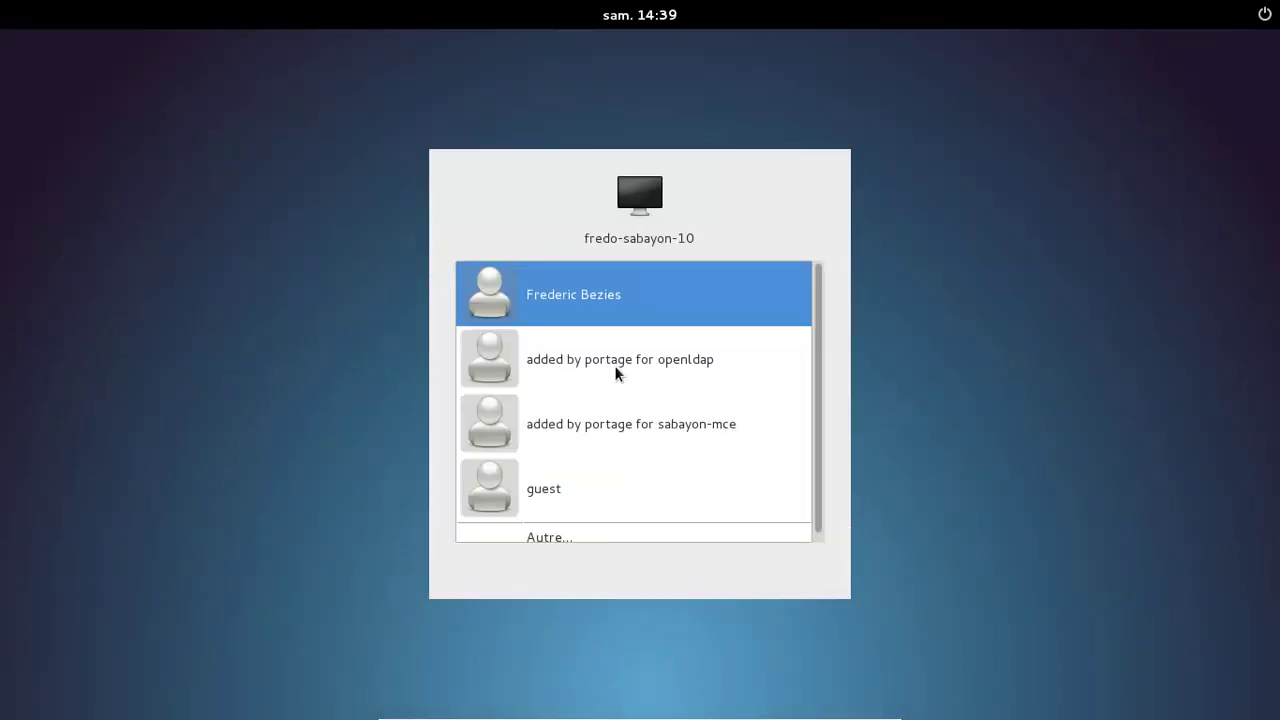
{"action": "left_click", "coordinate": [612, 288]}
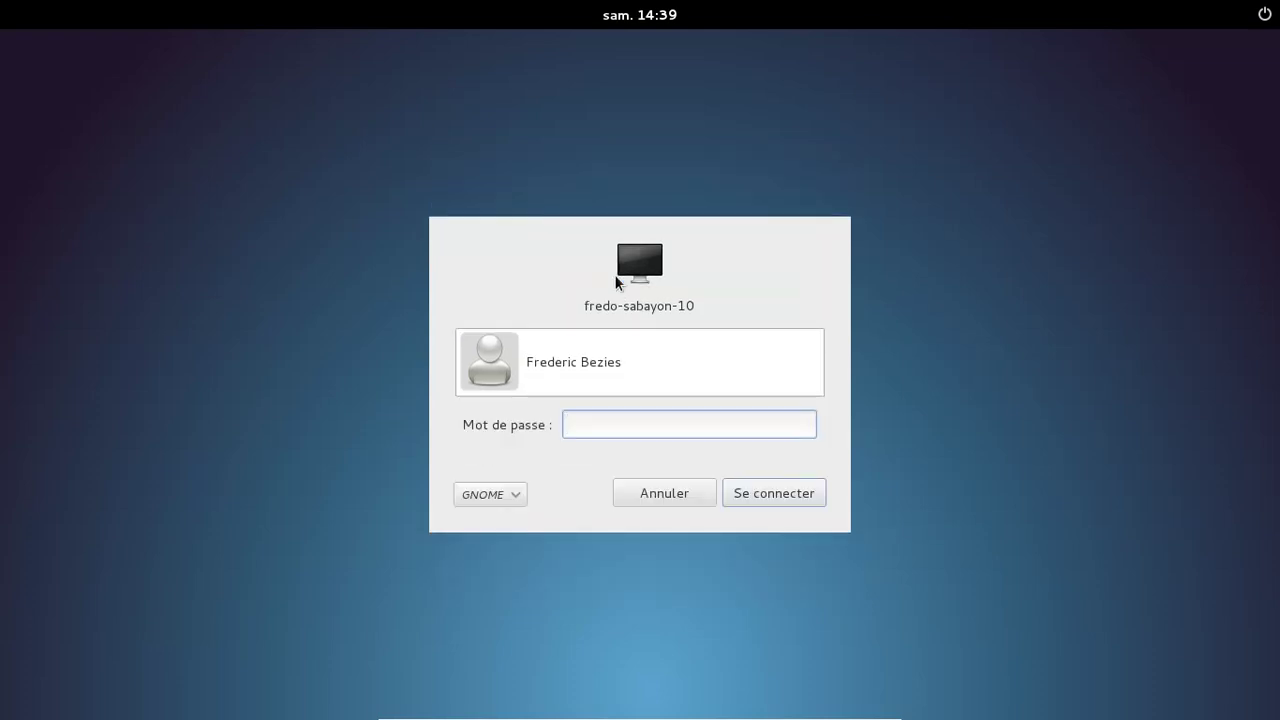
{"action": "type", "text": "********"}
{"action": "key", "text": "Return"}
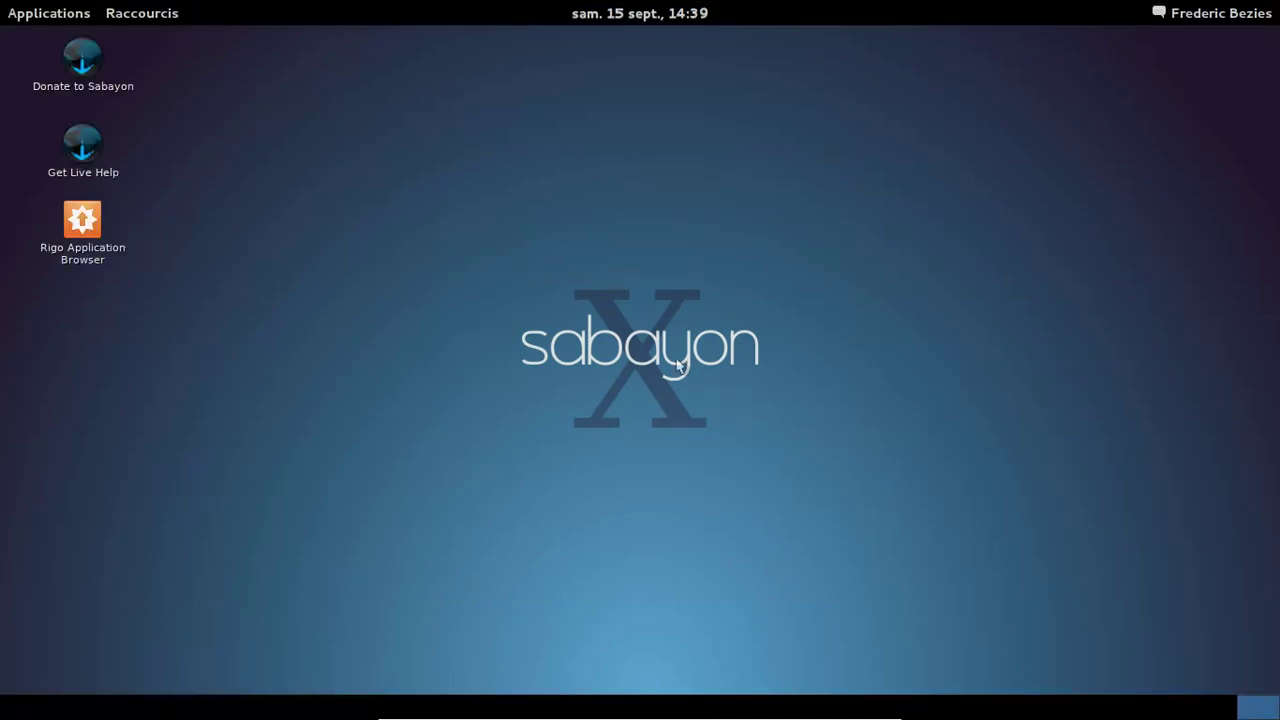
Launch a terminal from the applications list and run 'gnome-shell --replace &'
{"action": "left_click", "coordinate": [48, 10]}
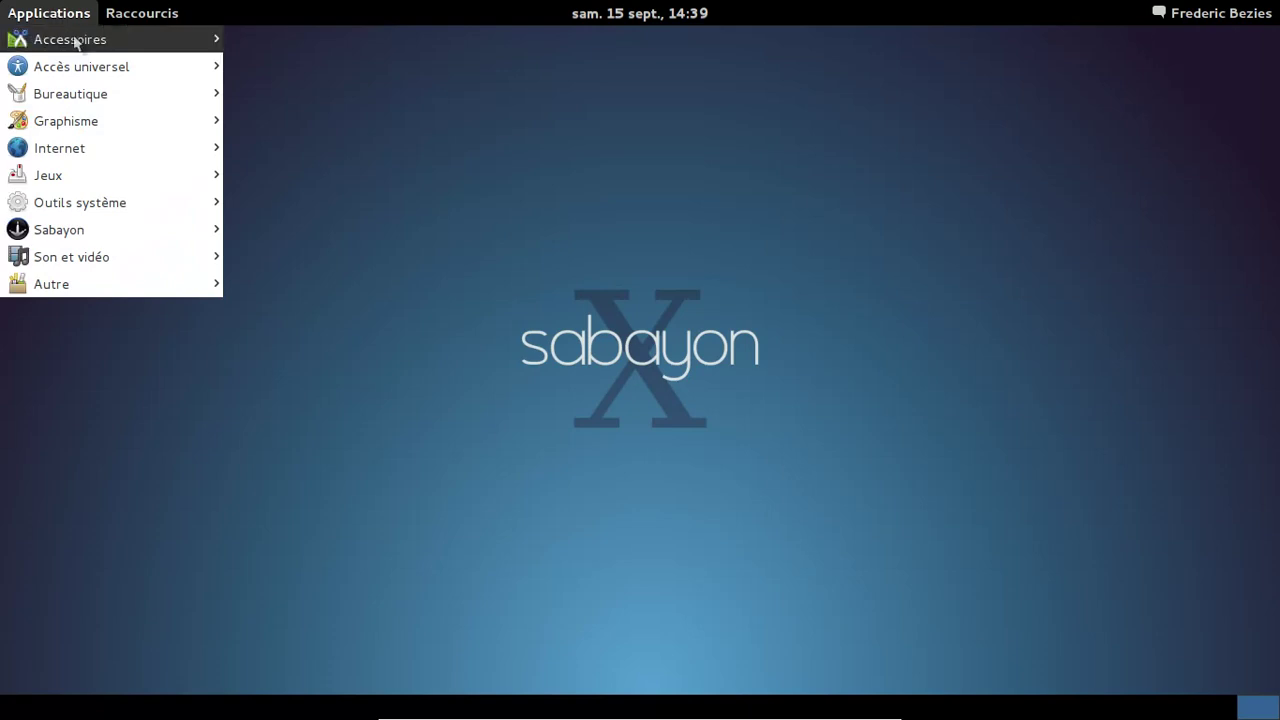
{"action": "mouse_move", "coordinate": [78, 42]}
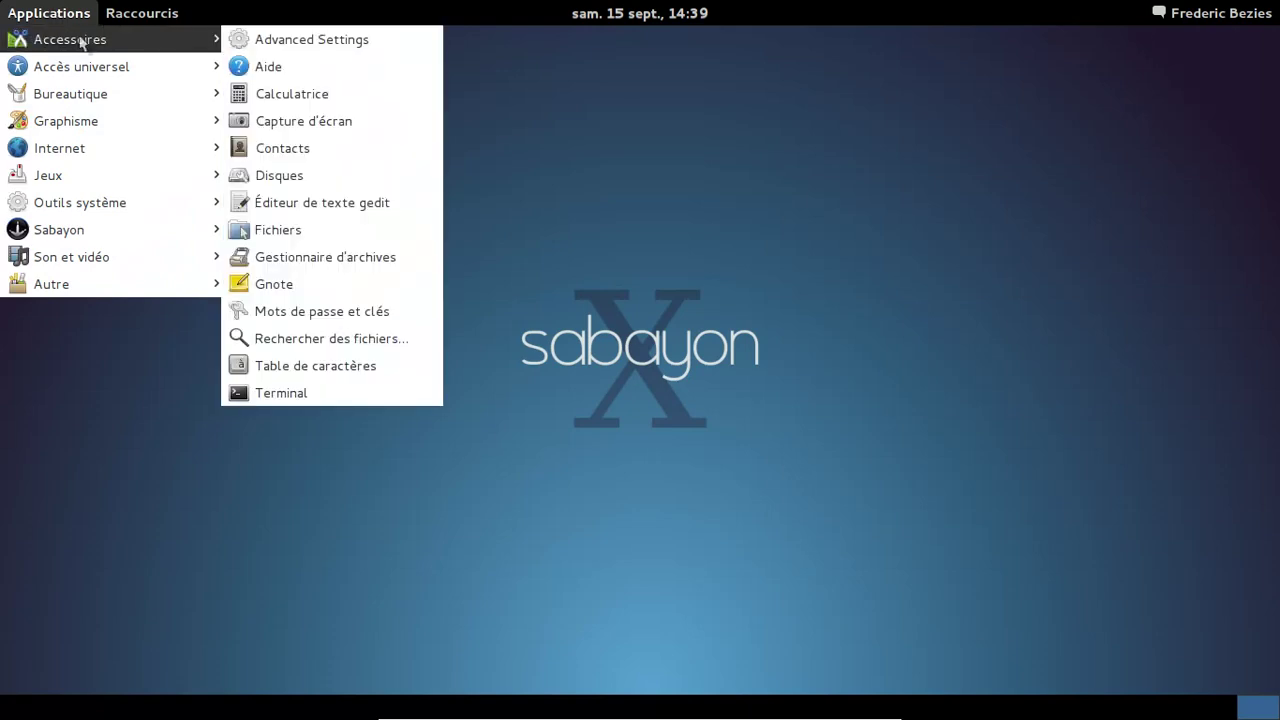
{"action": "mouse_move", "coordinate": [60, 8]}
{"action": "left_click", "coordinate": [360, 381]}
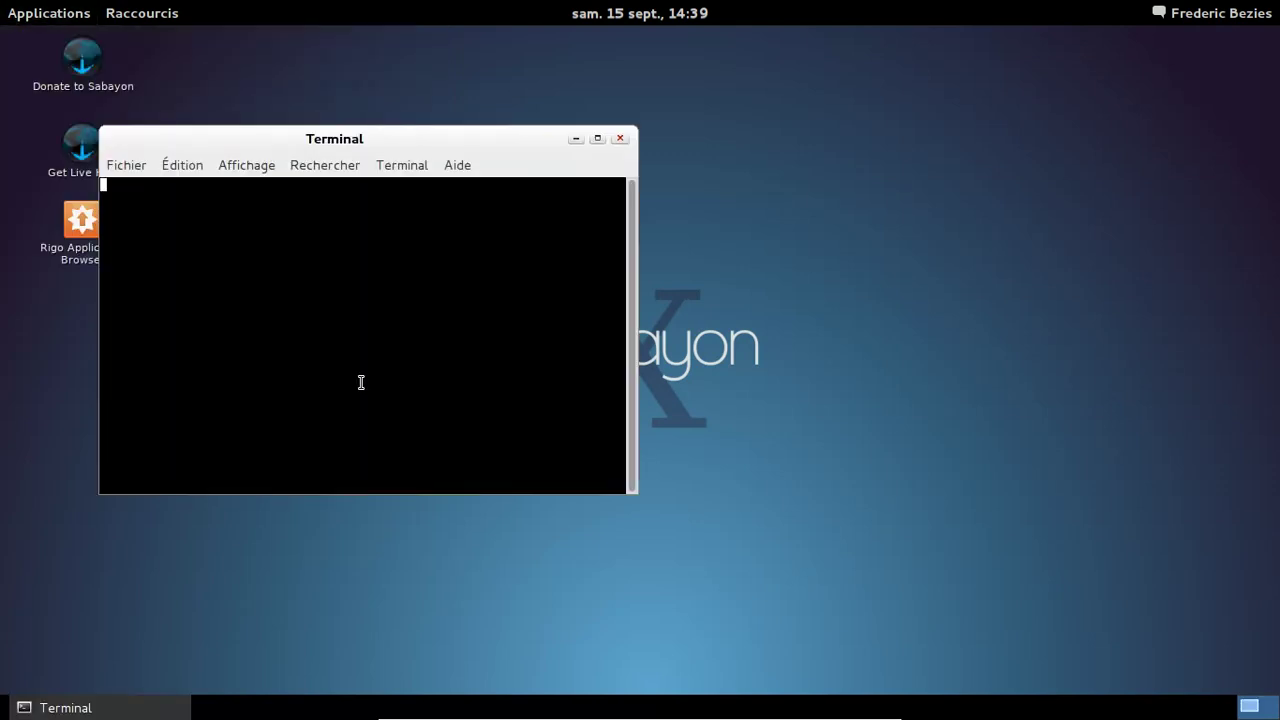
{"action": "type", "text": "gnome-shell --replace &"}
{"action": "key", "text": "Return"}
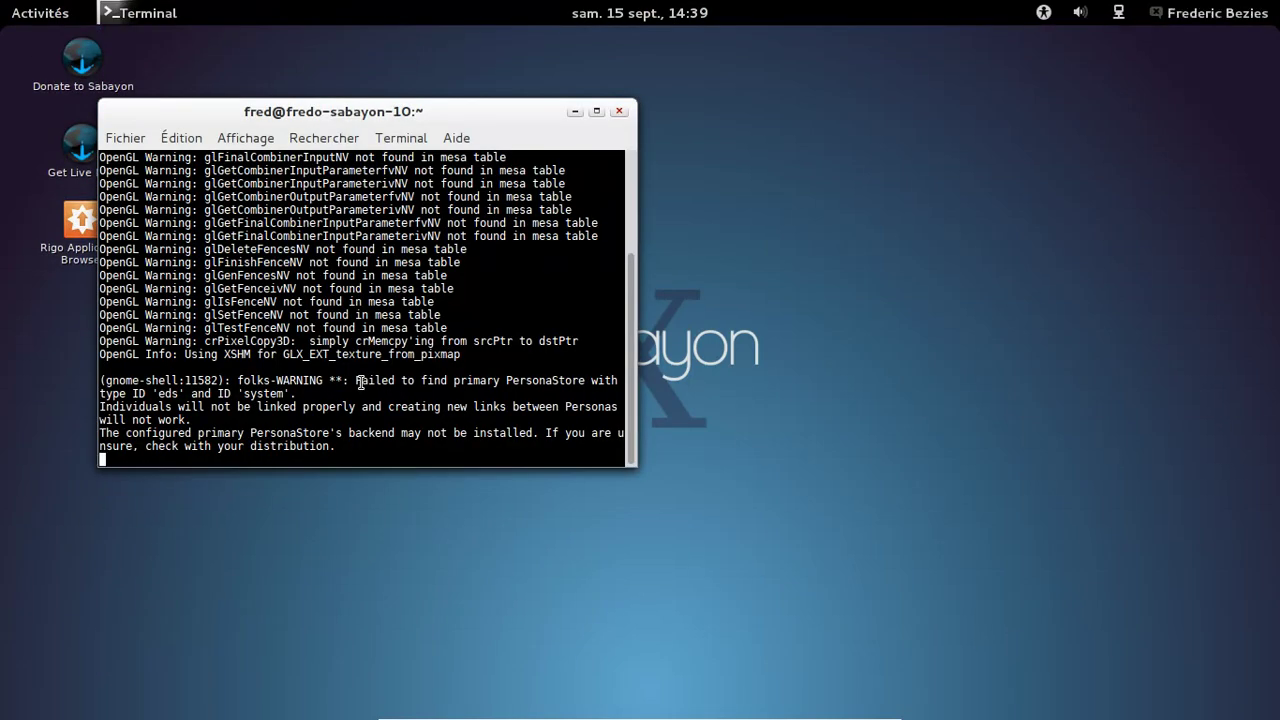
At a fresh prompt, run exit so the terminal window closes
{"action": "key", "text": "Return"}
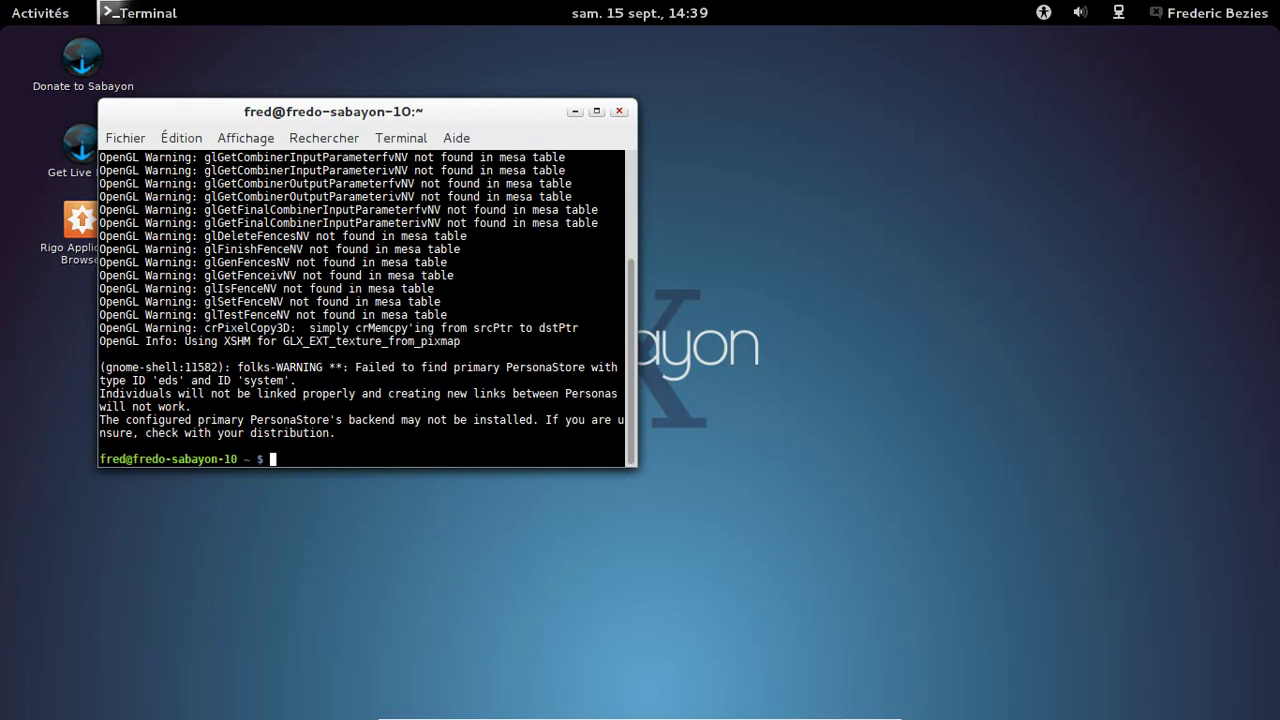
{"action": "type", "text": "exit"}
{"action": "key", "text": "Return"}
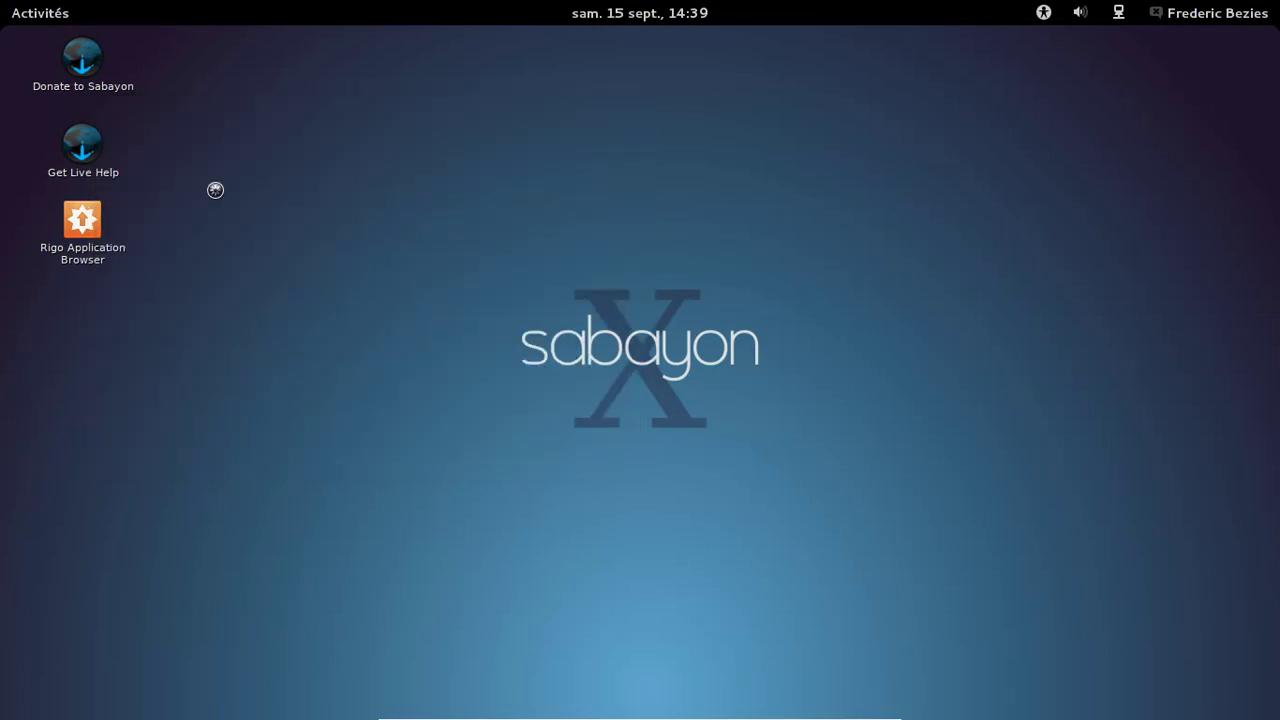
In Rigo, search for xbmc, dismiss the notices bar, correct the typo, and expand Xbmc 11.0
{"action": "double_click", "coordinate": [81, 231]}
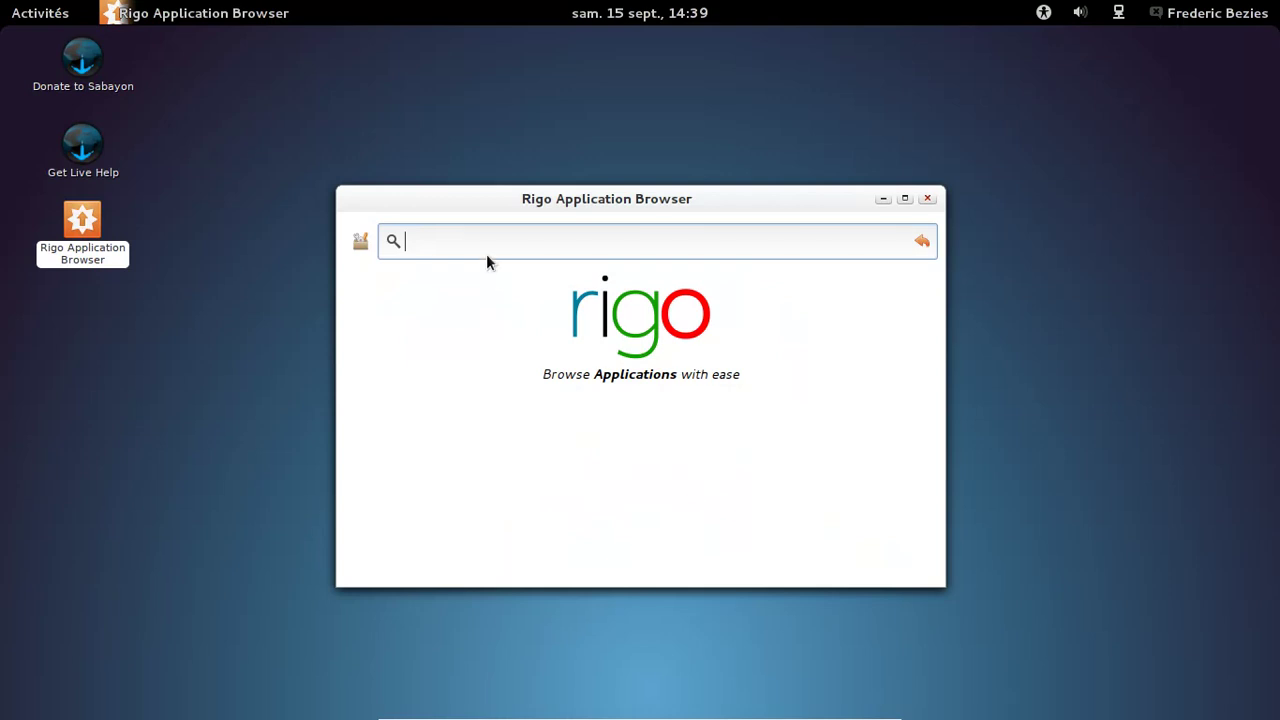
{"action": "type", "text": "xmbc"}
{"action": "key", "text": "Return"}
{"action": "left_click", "coordinate": [887, 266]}
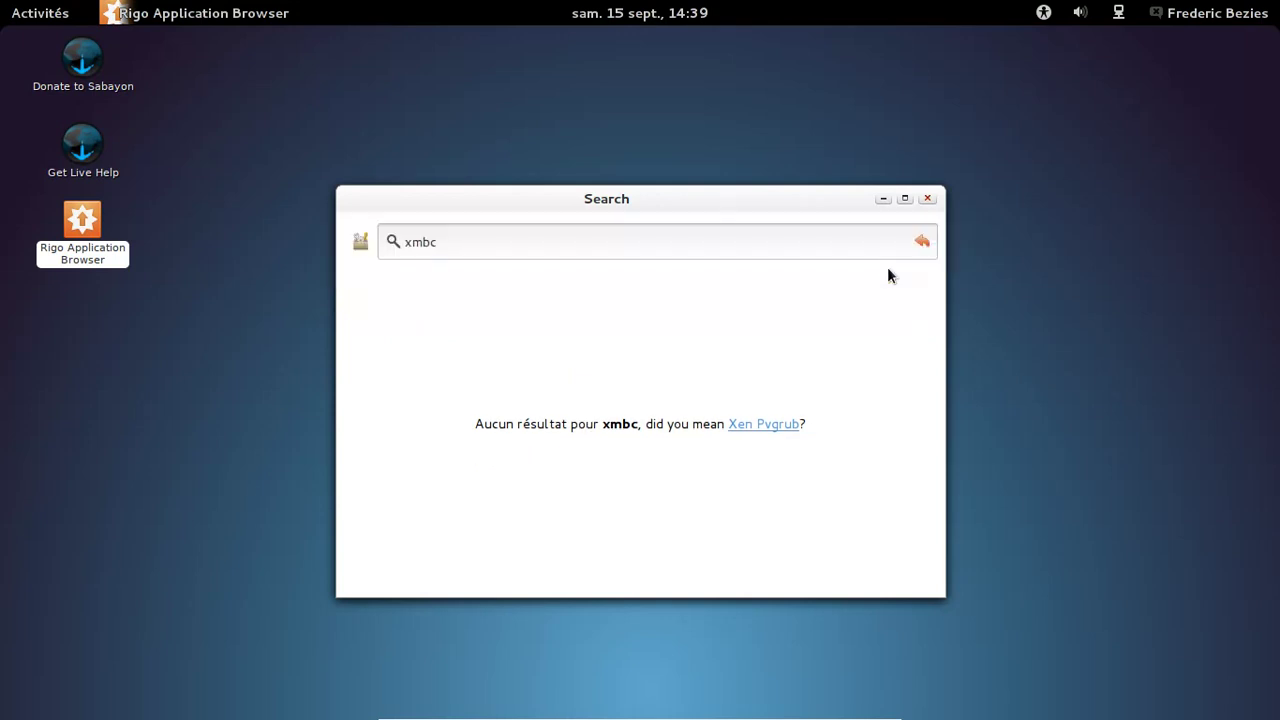
{"action": "left_click", "coordinate": [420, 252]}
{"action": "key", "text": "BackSpace"}
{"action": "key", "text": "Right"}
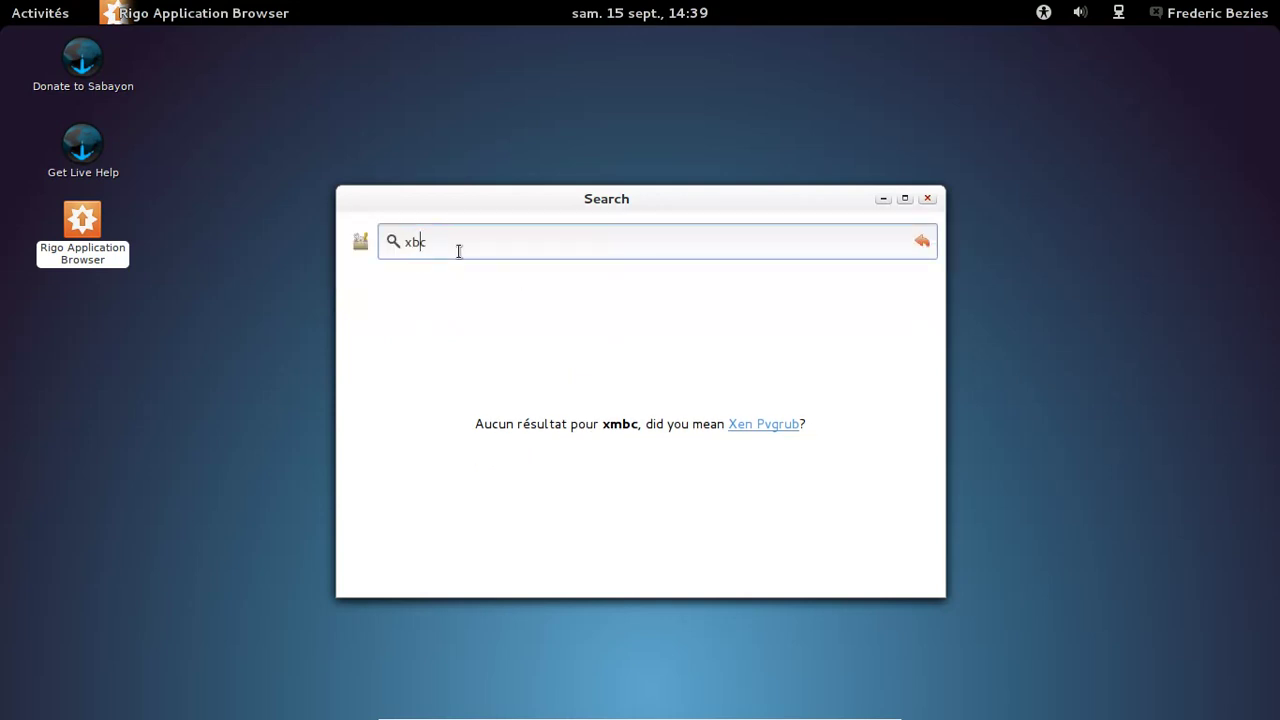
{"action": "type", "text": "m"}
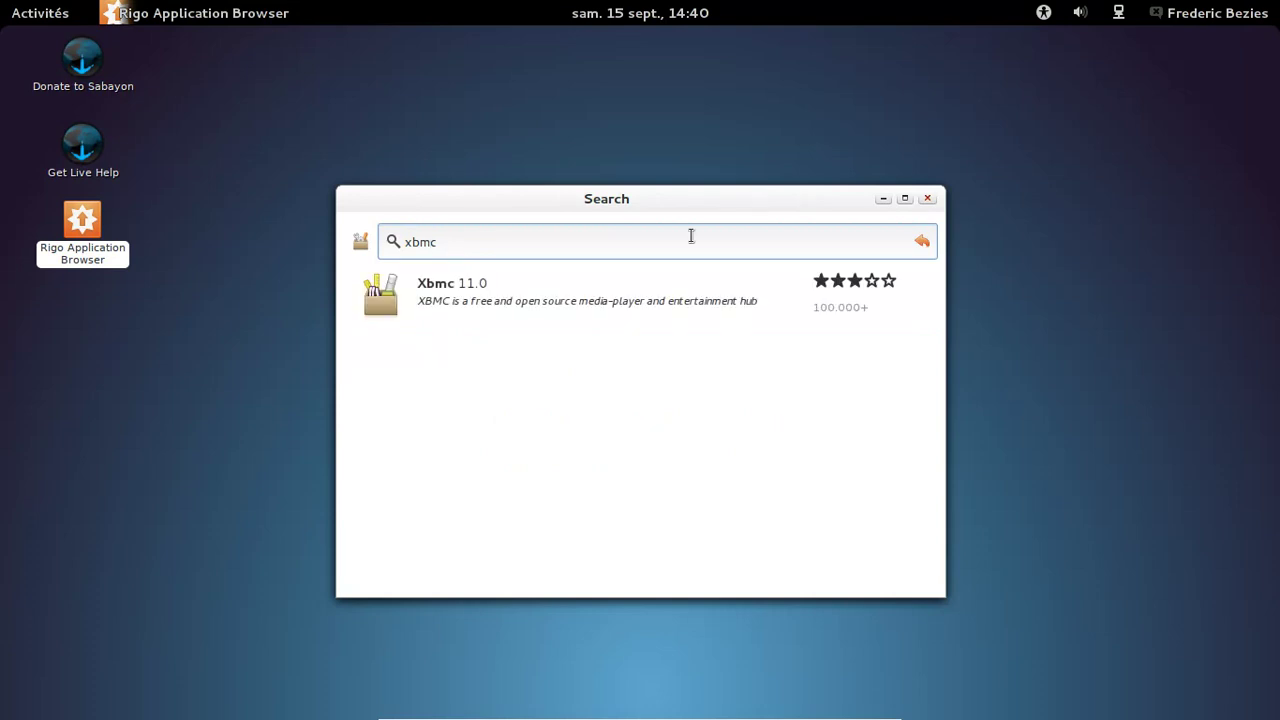
{"action": "left_click", "coordinate": [664, 289]}
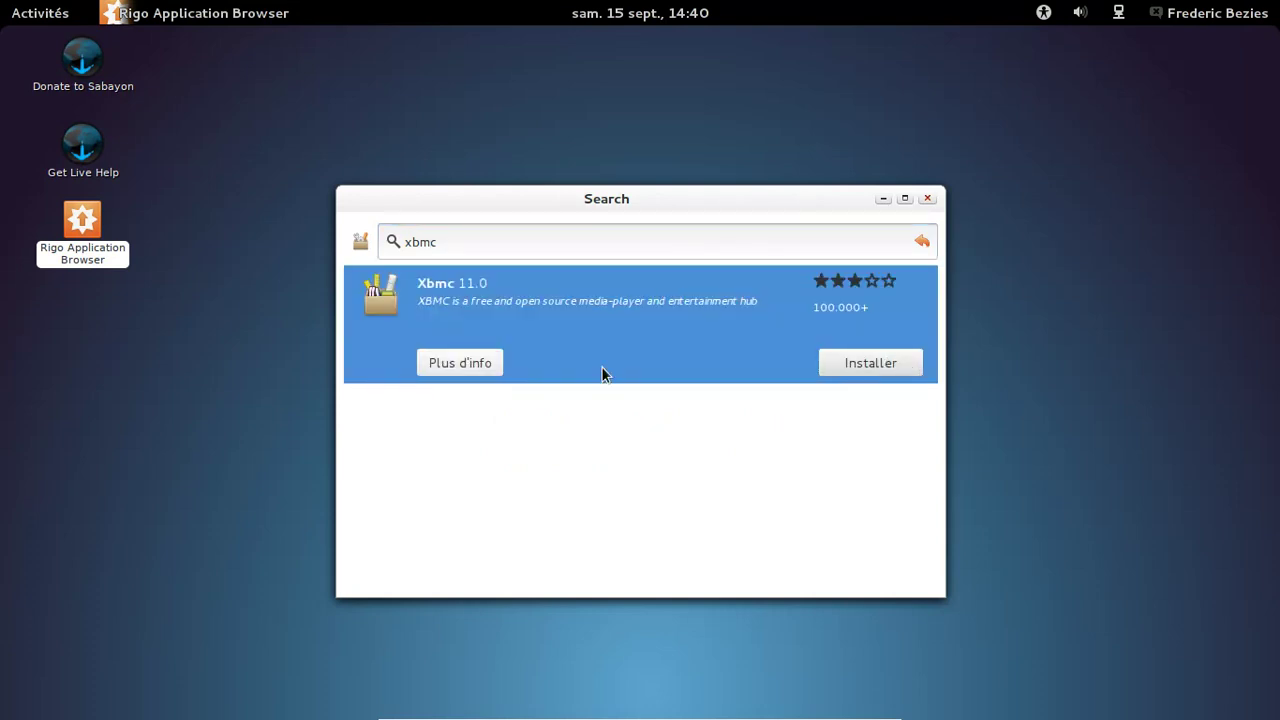
Replace the search text with 'mozilla firefox'
{"action": "key", "text": "super"}
{"action": "key", "text": "super"}
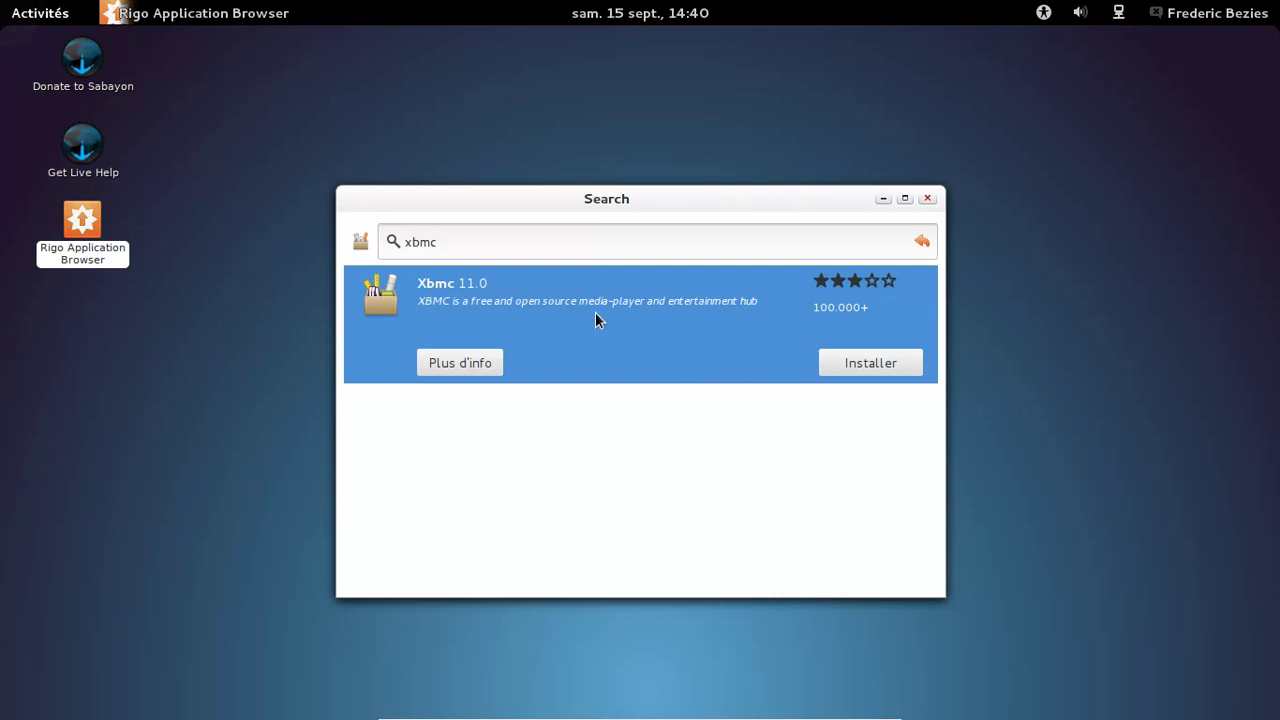
{"action": "left_click", "coordinate": [485, 249]}
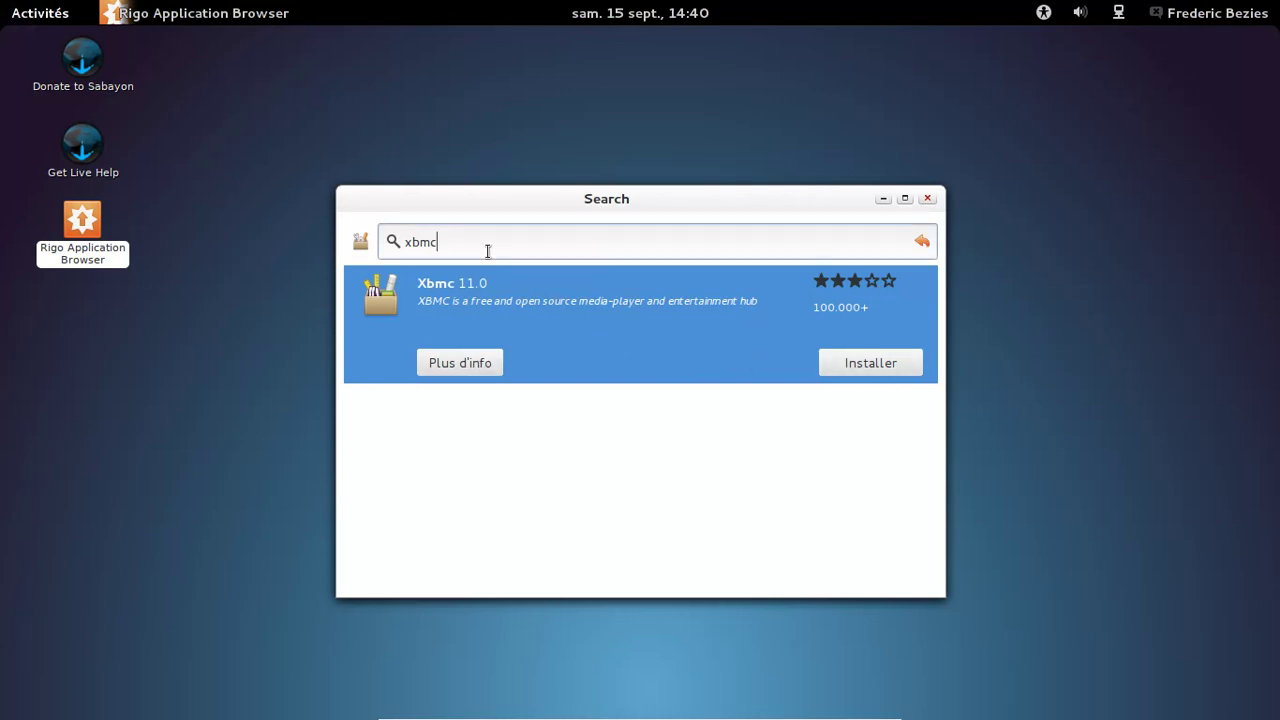
{"action": "key", "text": "BackSpace"}
{"action": "key", "text": "BackSpace"}
{"action": "key", "text": "BackSpace"}
{"action": "key", "text": "BackSpace"}
{"action": "type", "text": "mozilla firefox"}
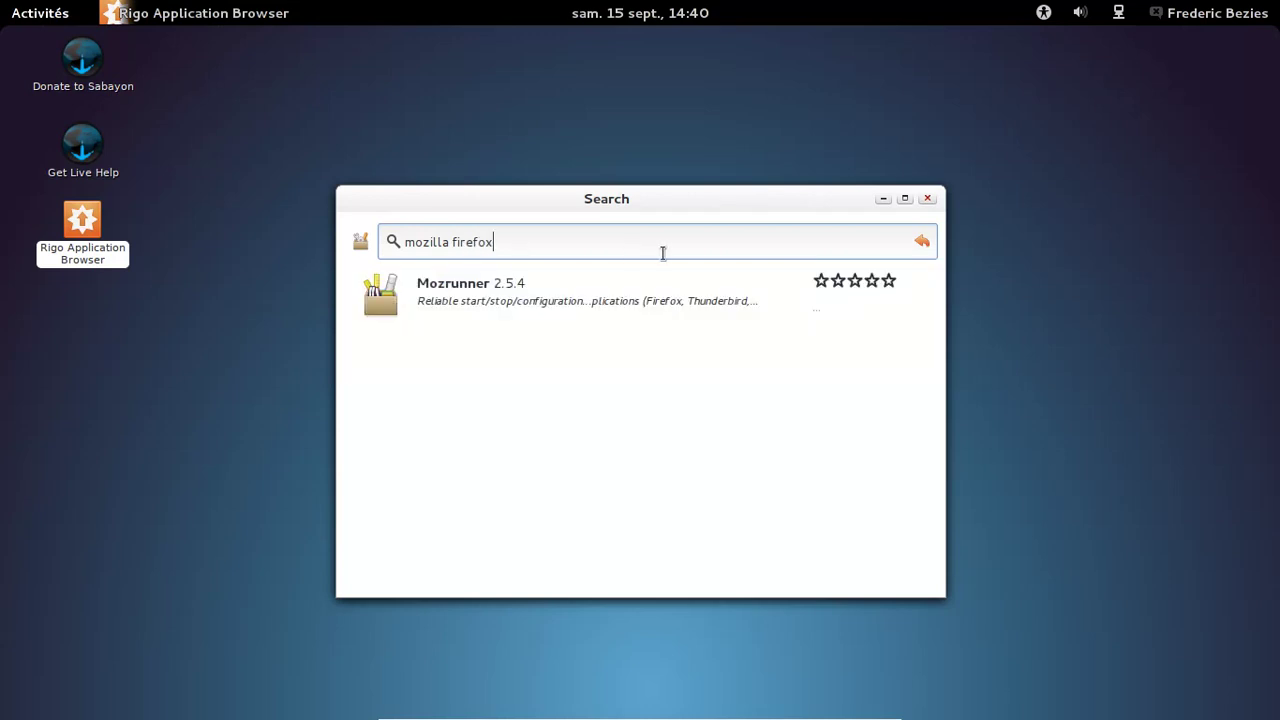
Narrow the search to firefox and install Firefox 15.0, accepting the MPL-2.0 licence and entering the admin password
{"action": "left_click_drag", "start_coordinate": [455, 242], "coordinate": [378, 241]}
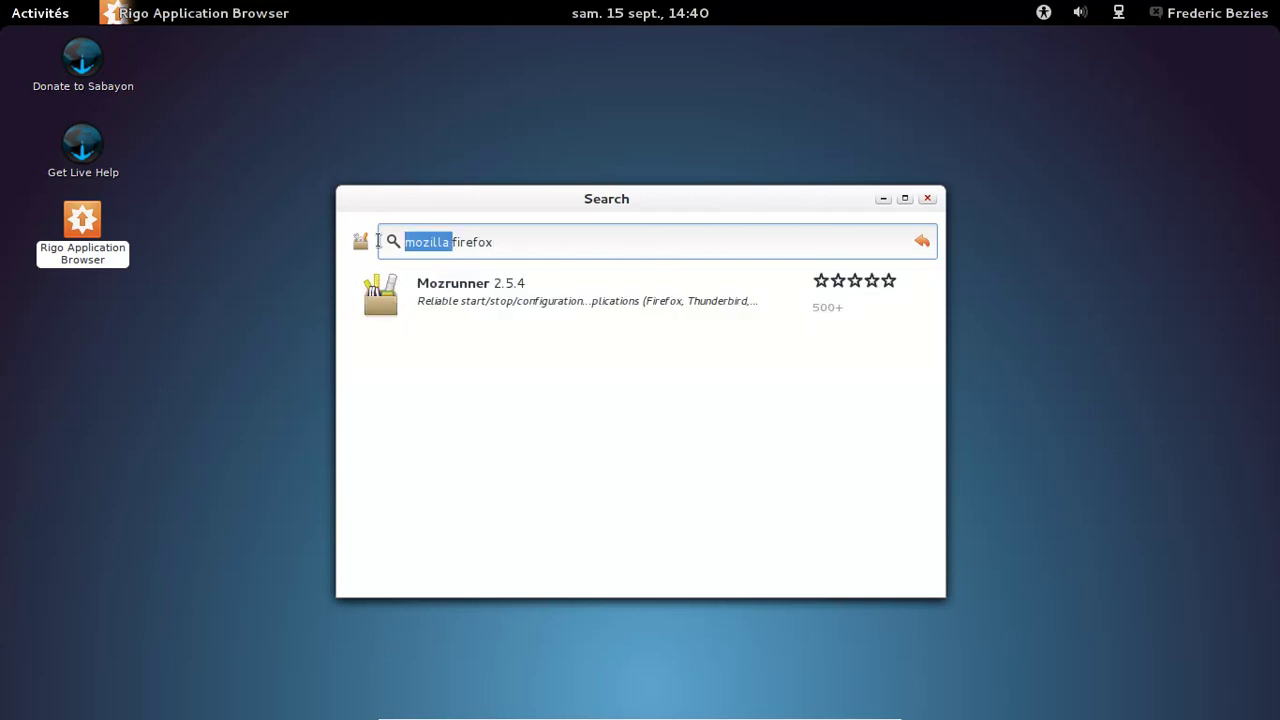
{"action": "key", "text": "BackSpace"}
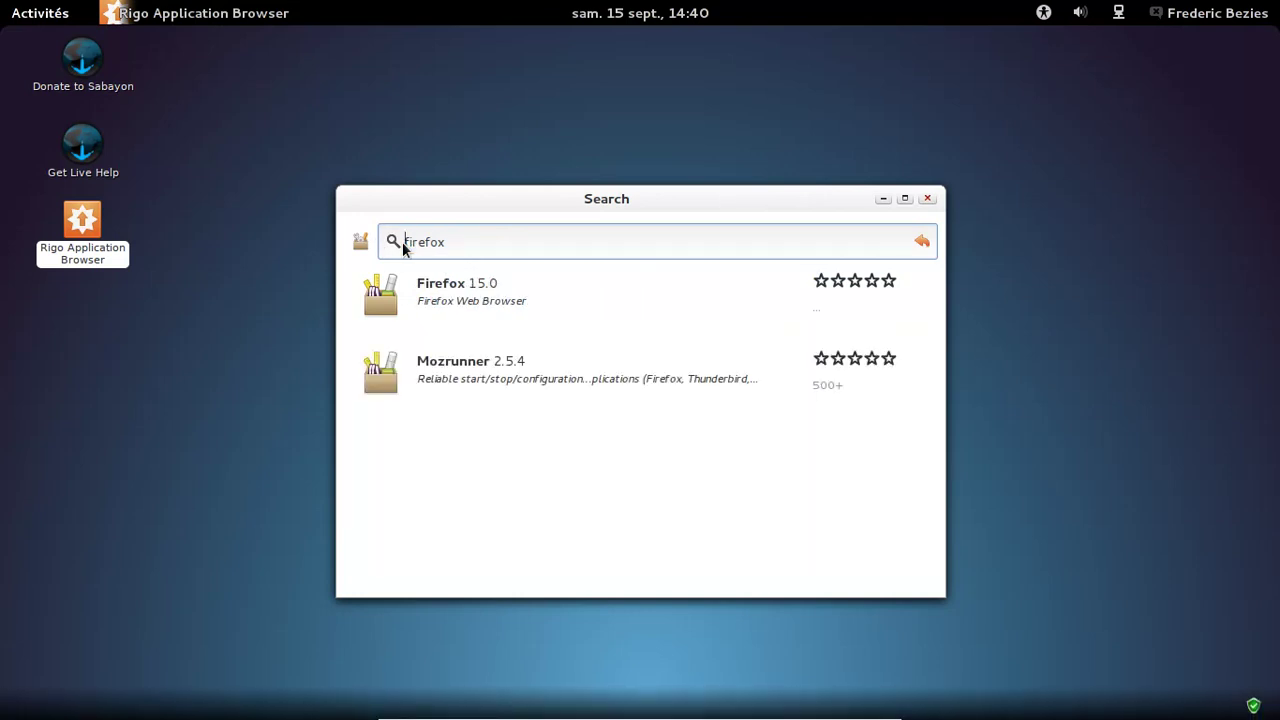
{"action": "left_click", "coordinate": [554, 300]}
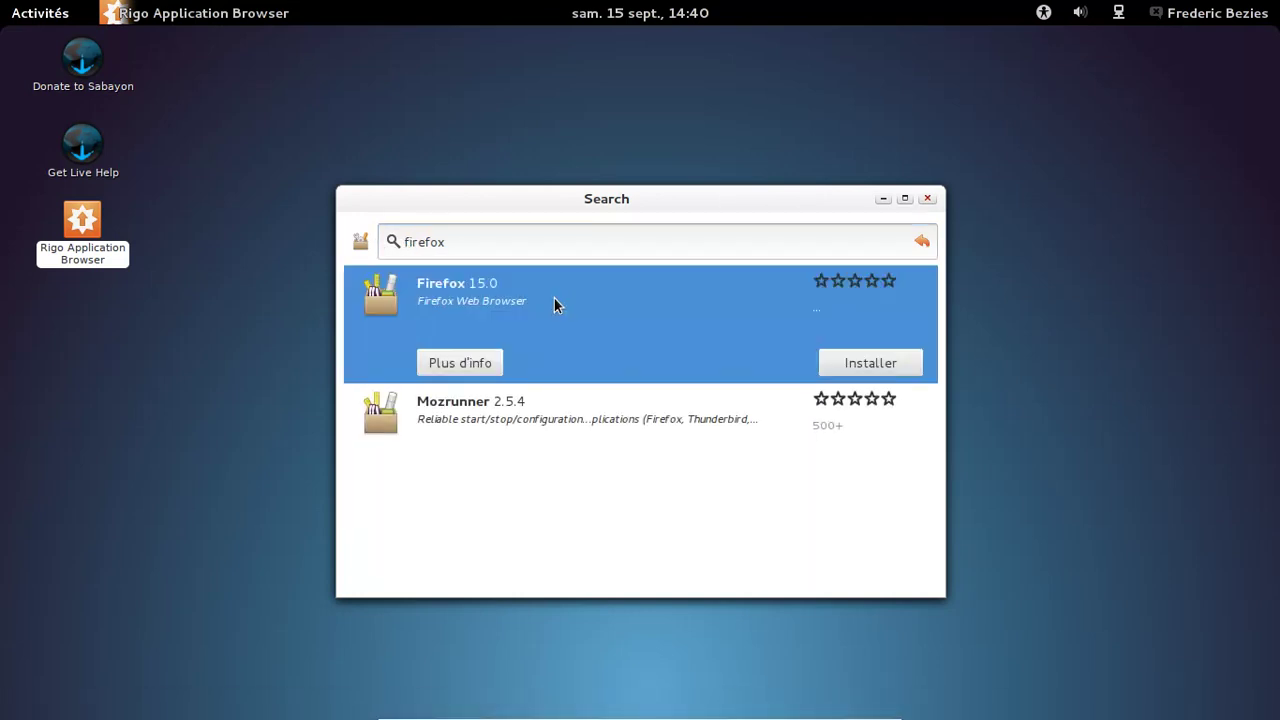
{"action": "left_click", "coordinate": [842, 368]}
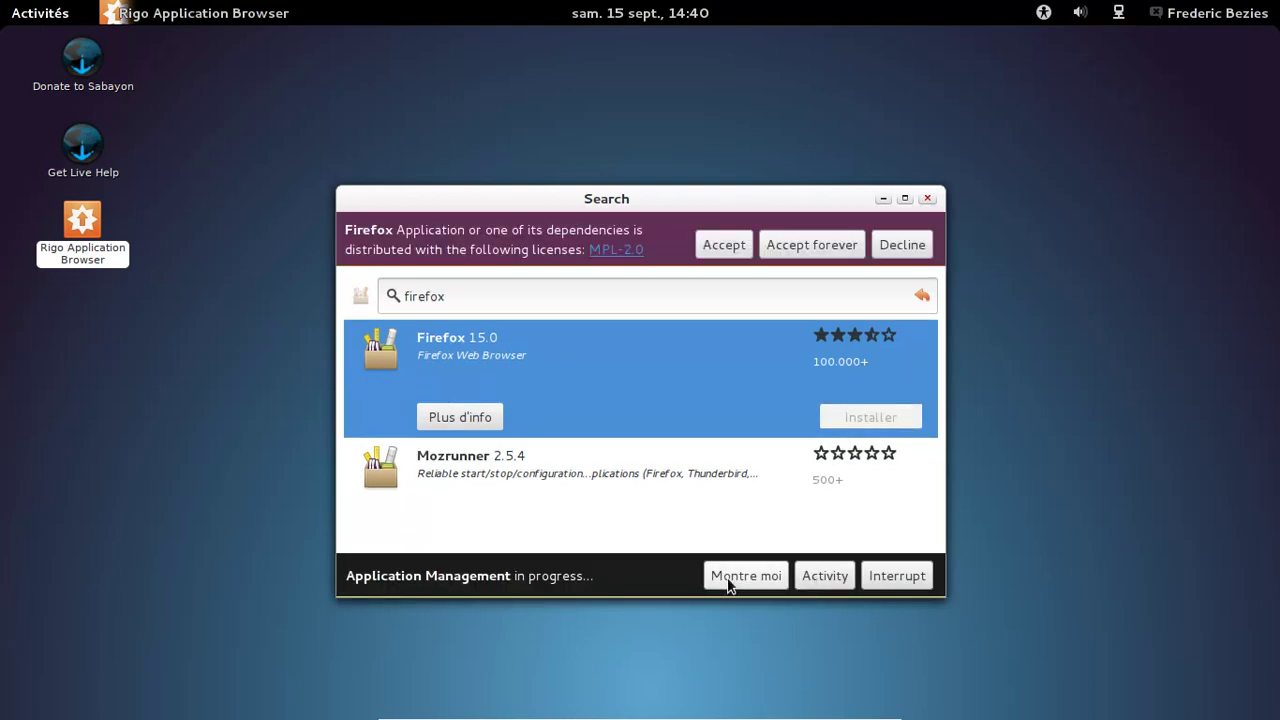
{"action": "left_click", "coordinate": [724, 245]}
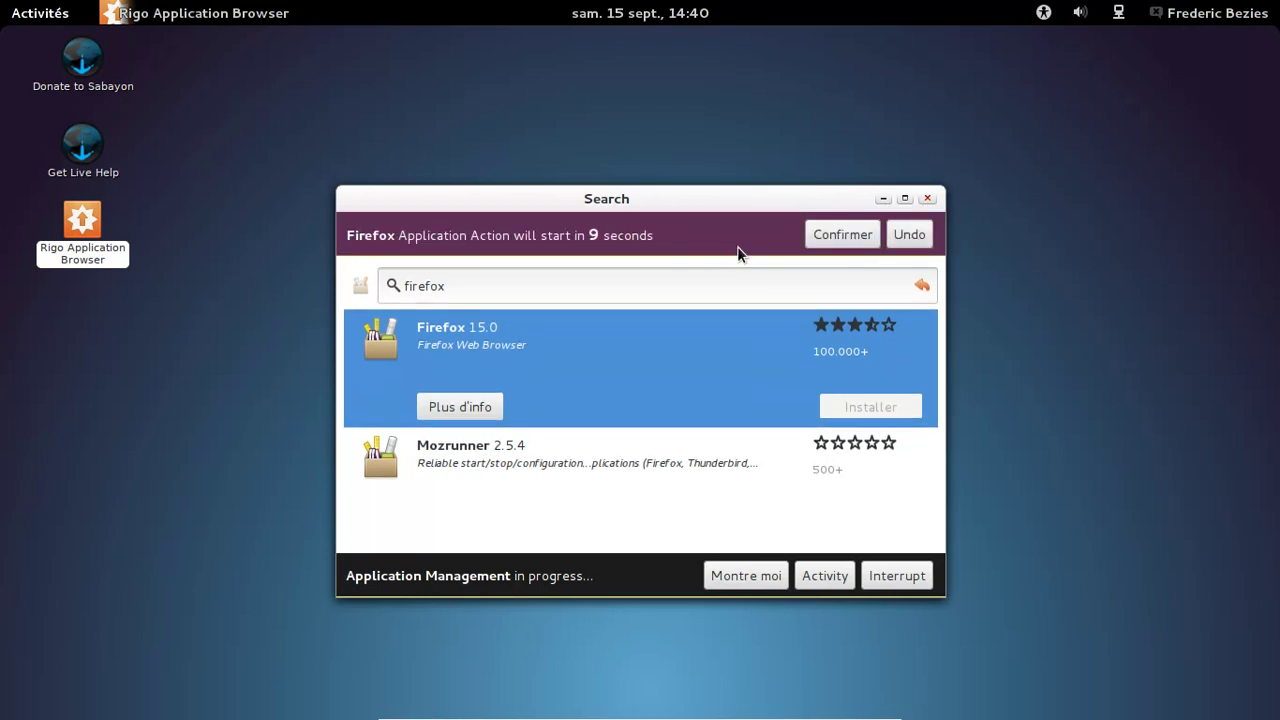
{"action": "left_click", "coordinate": [832, 234]}
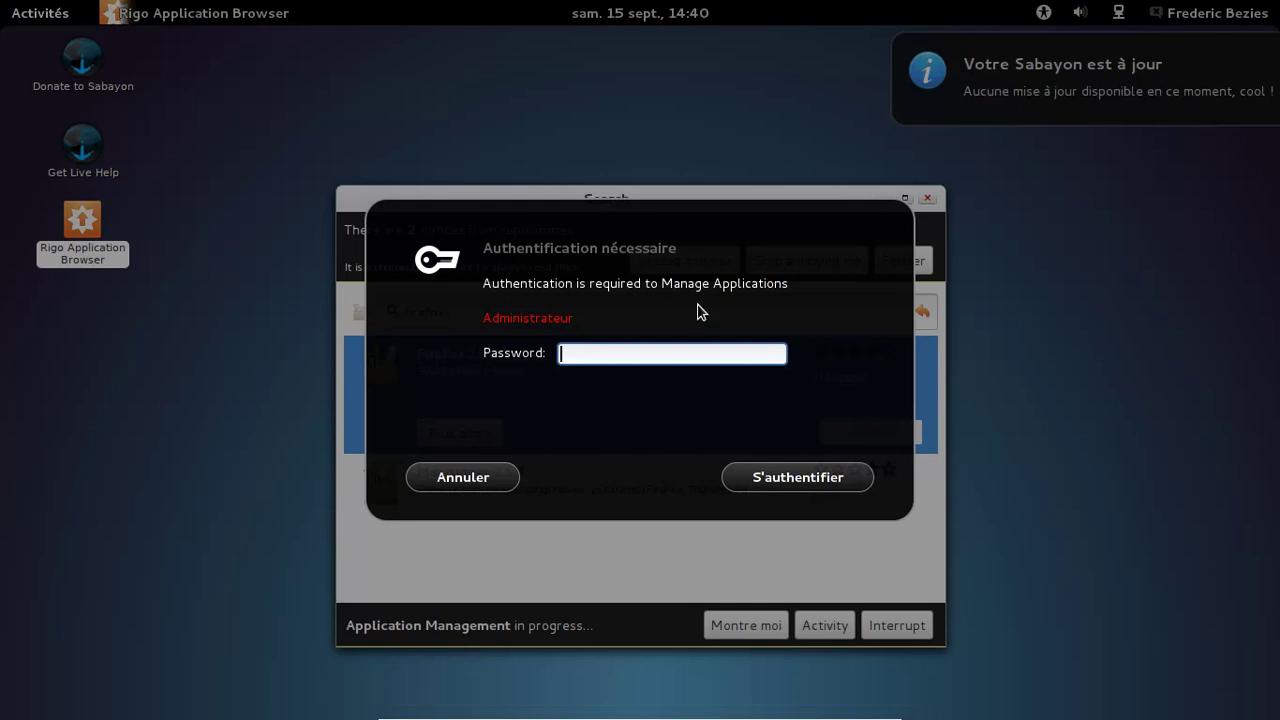
{"action": "type", "text": "********"}
{"action": "key", "text": "Return"}
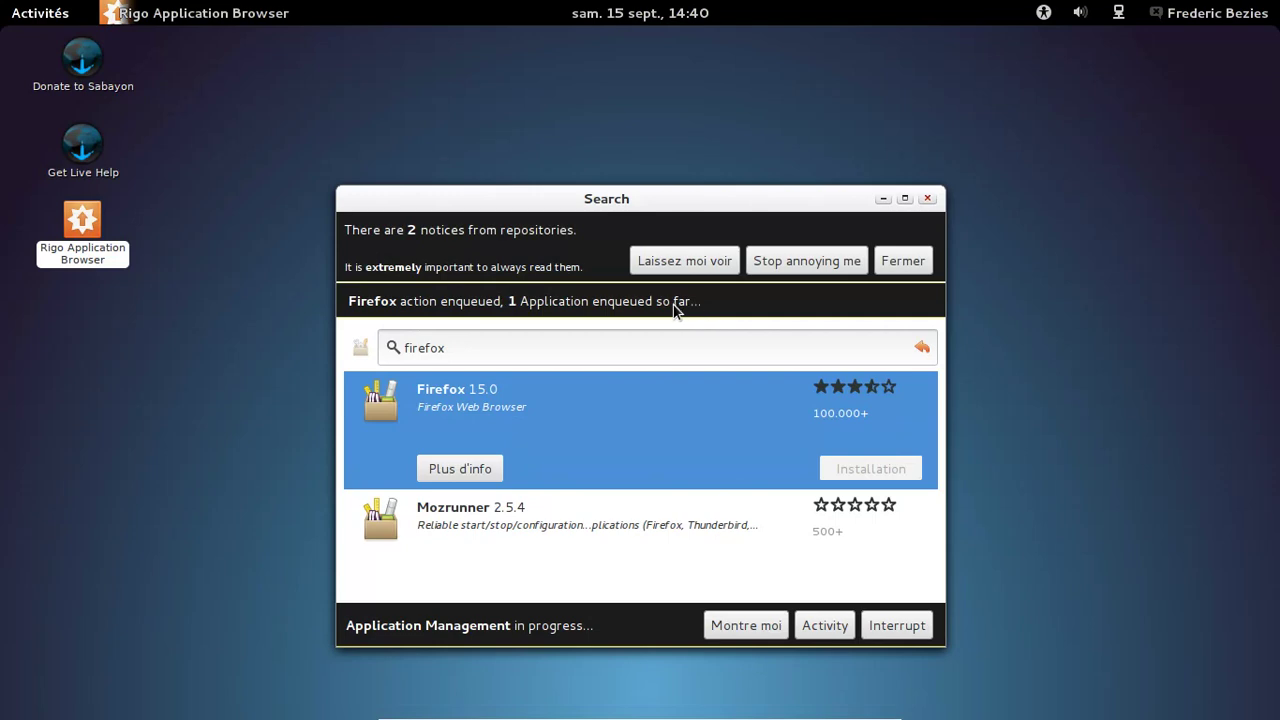
Show the Firefox install progress and detailed log, stop repository notices, and open Activities
{"action": "left_click", "coordinate": [746, 625]}
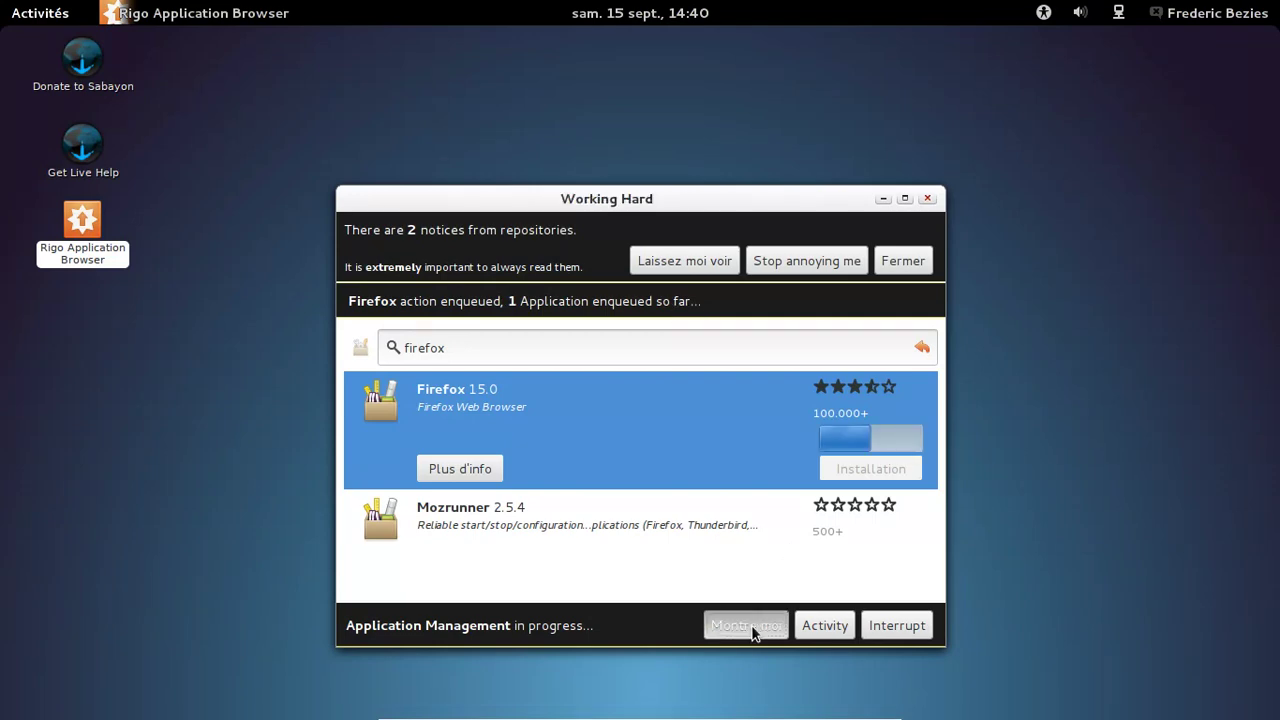
{"action": "key", "text": "super"}
{"action": "key", "text": "super"}
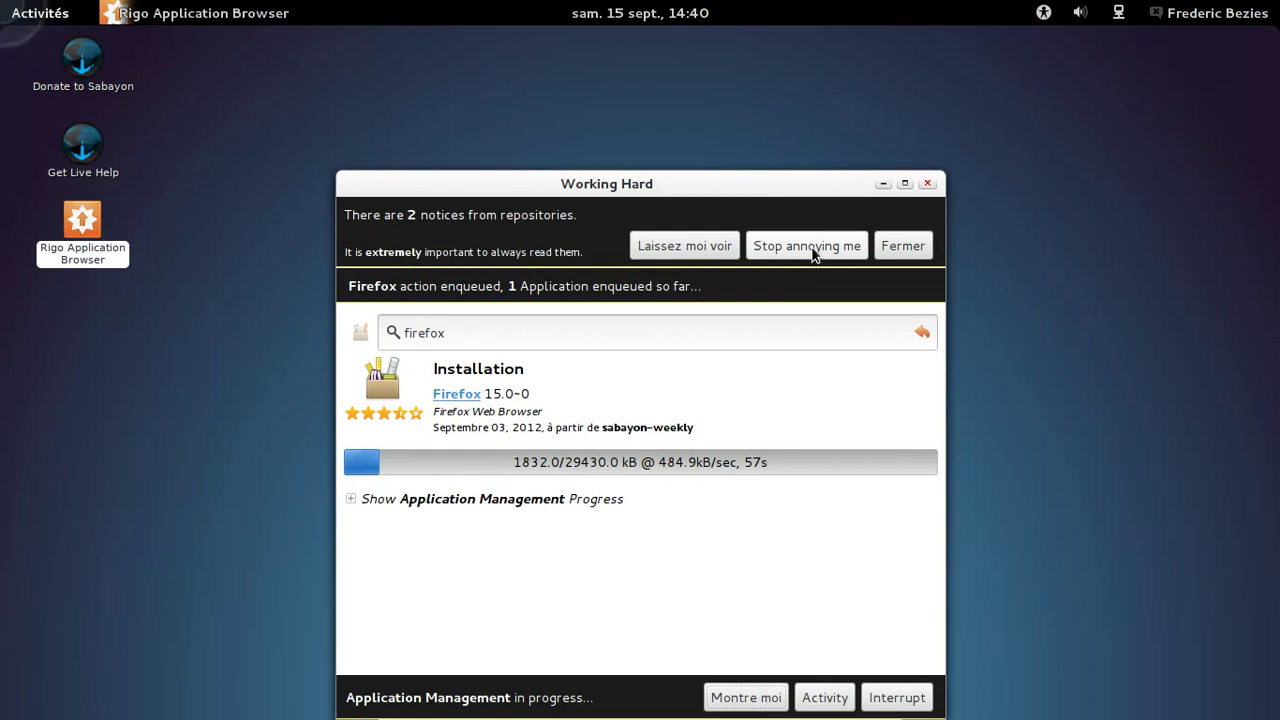
{"action": "left_click", "coordinate": [809, 248]}
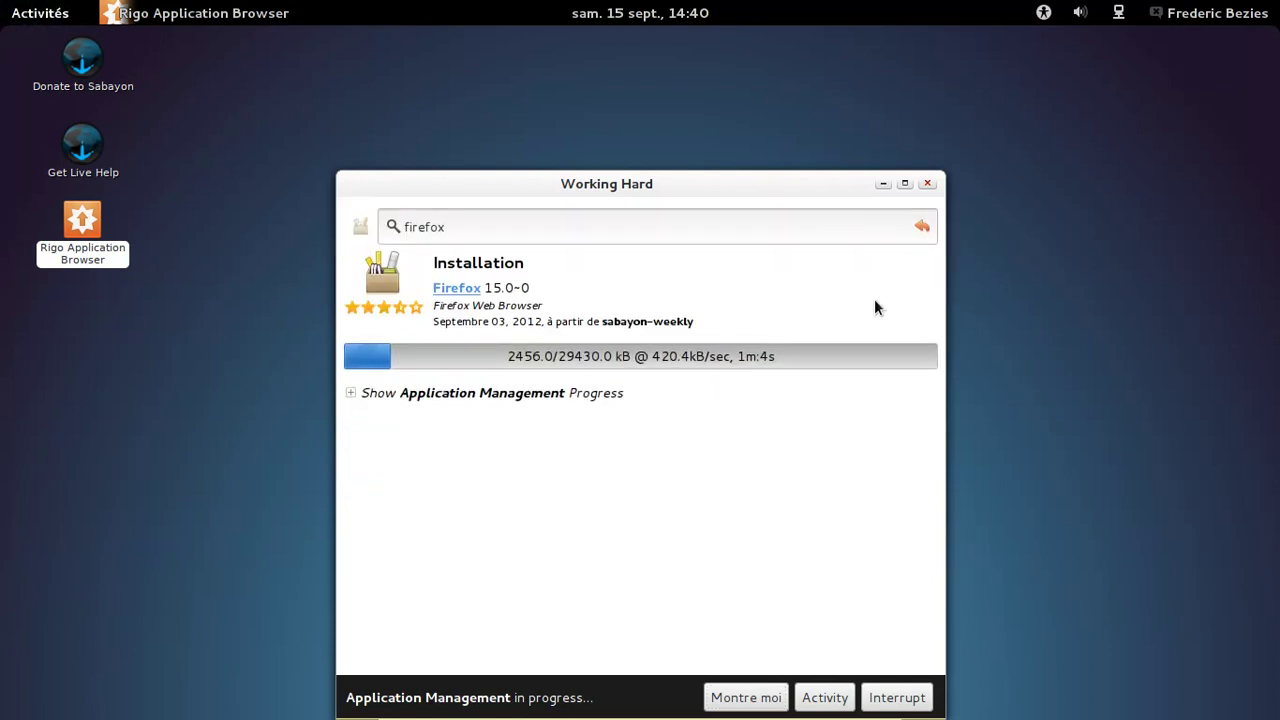
{"action": "left_click", "coordinate": [354, 392]}
{"action": "left_click_drag", "start_coordinate": [729, 187], "coordinate": [683, 124]}
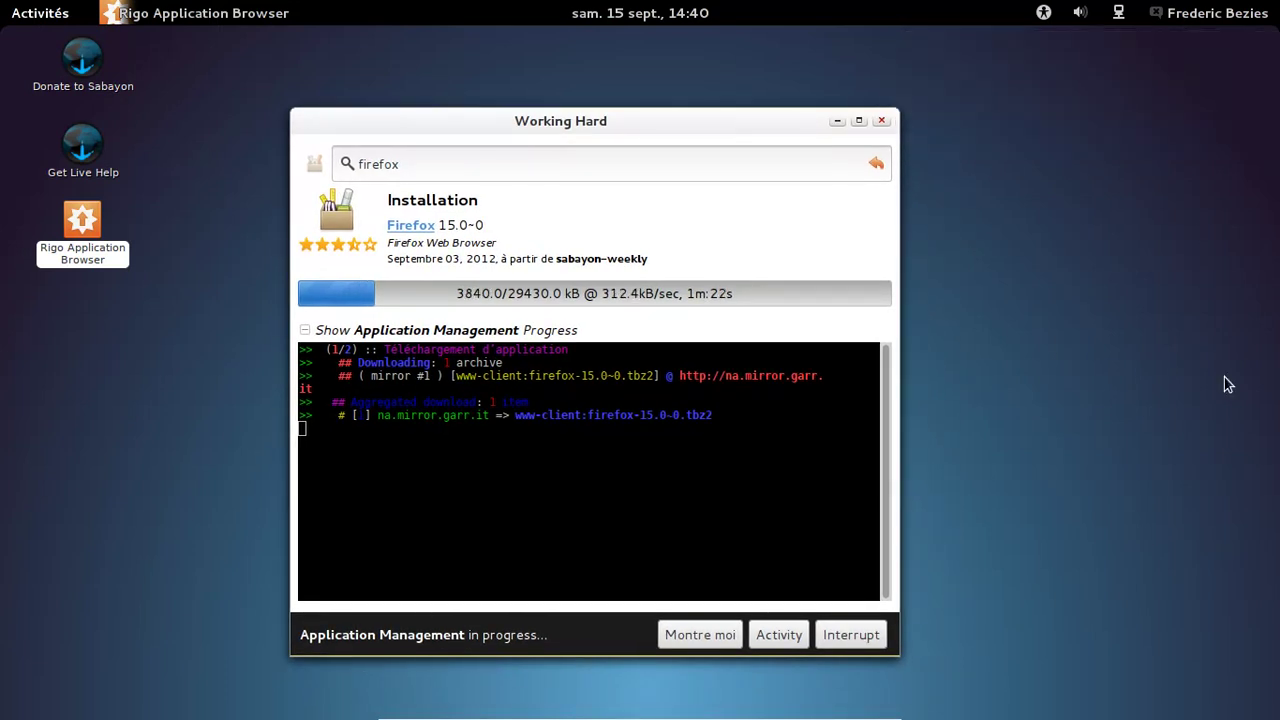
{"action": "left_click", "coordinate": [36, 16]}
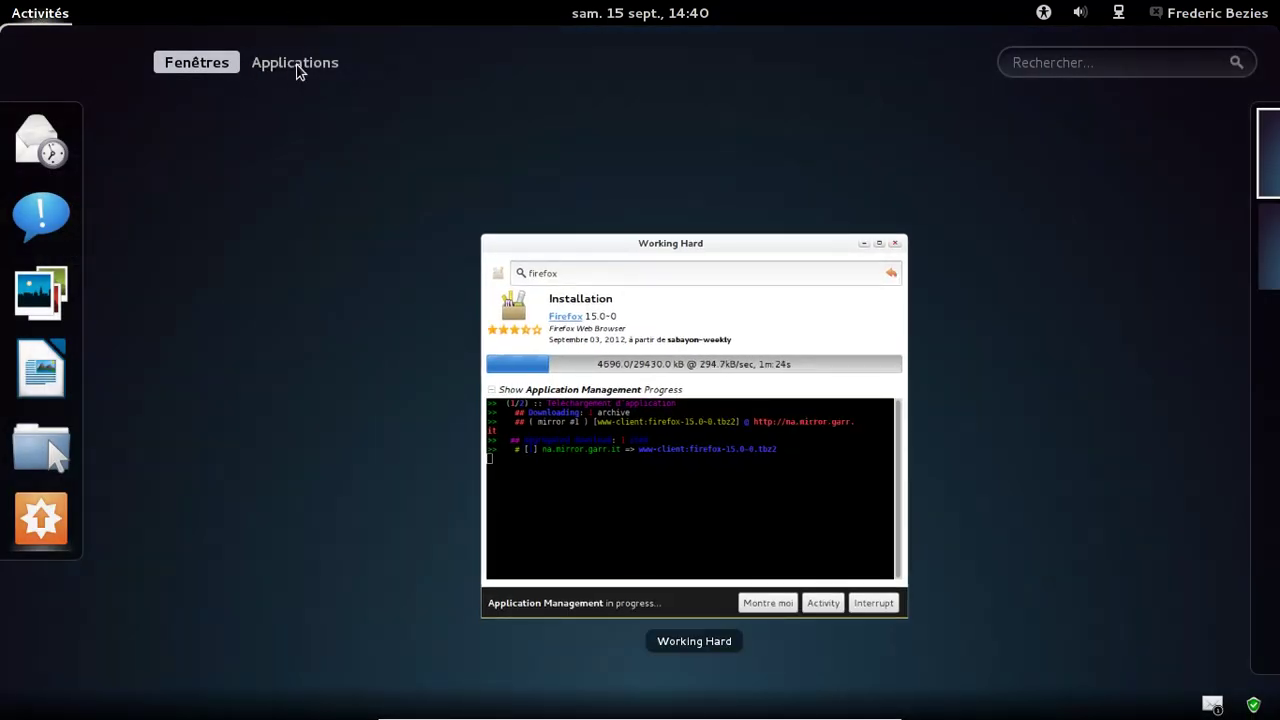
Scroll through the Applications grid in the overview, then close the overview with Escape
{"action": "left_click", "coordinate": [297, 66]}
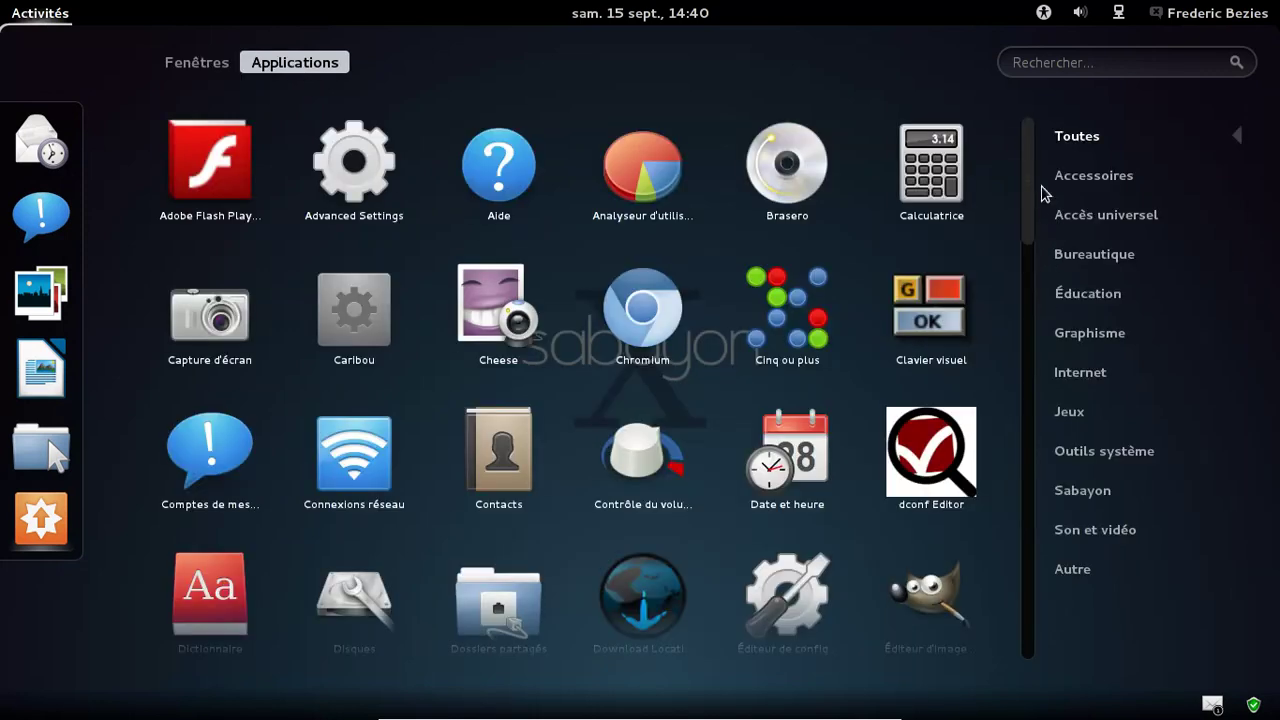
{"action": "left_click_drag", "start_coordinate": [1029, 194], "coordinate": [1043, 155]}
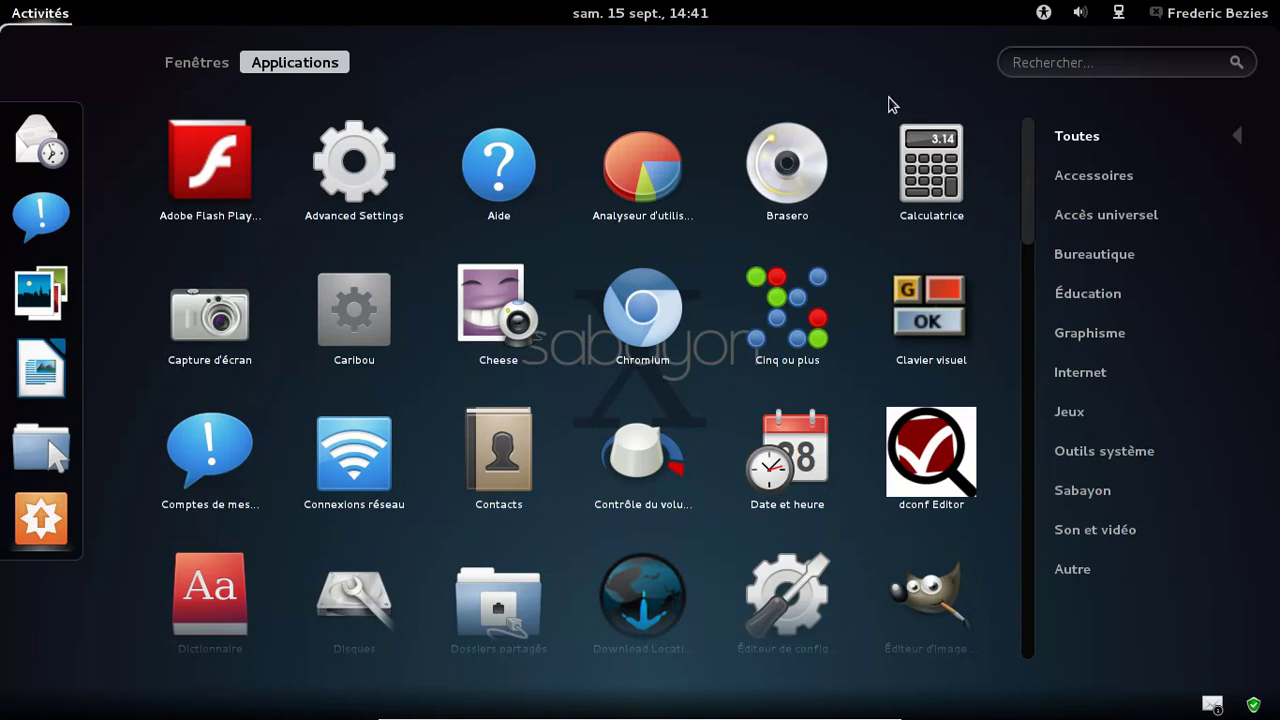
{"action": "key", "text": "Escape"}
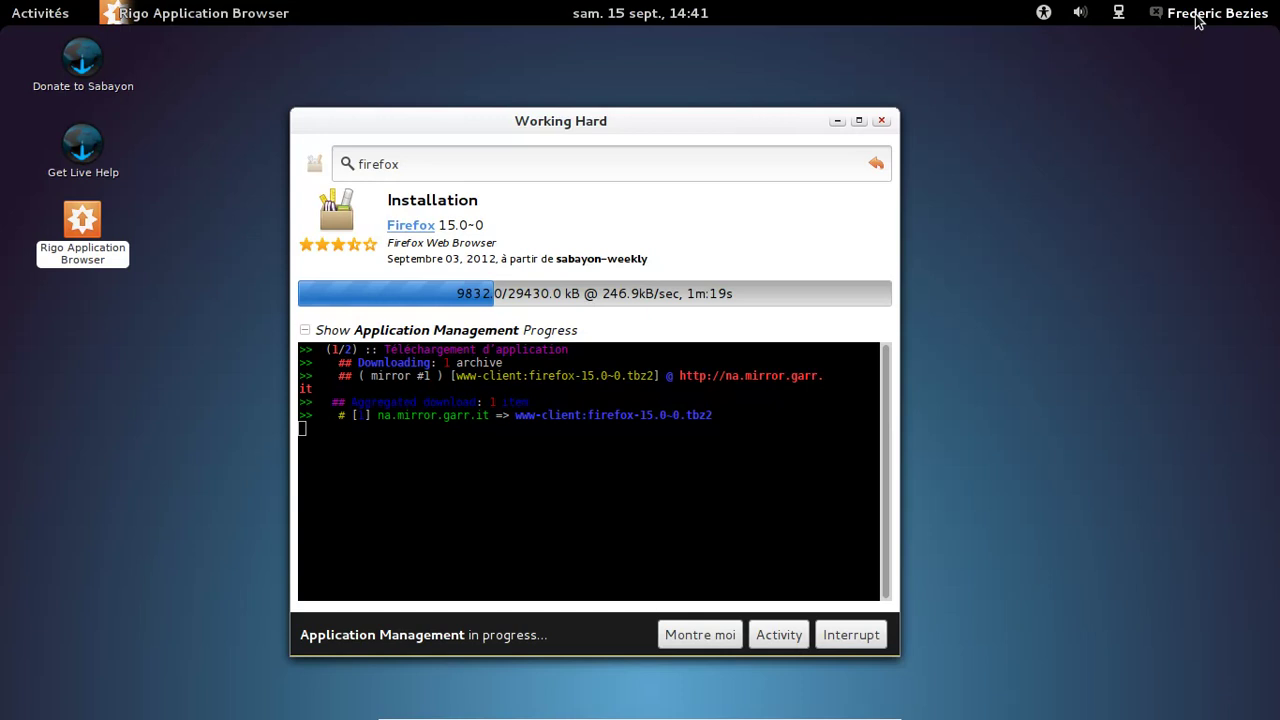
From the user menu's online accounts settings, start adding a Google account
{"action": "left_click", "coordinate": [1198, 20]}
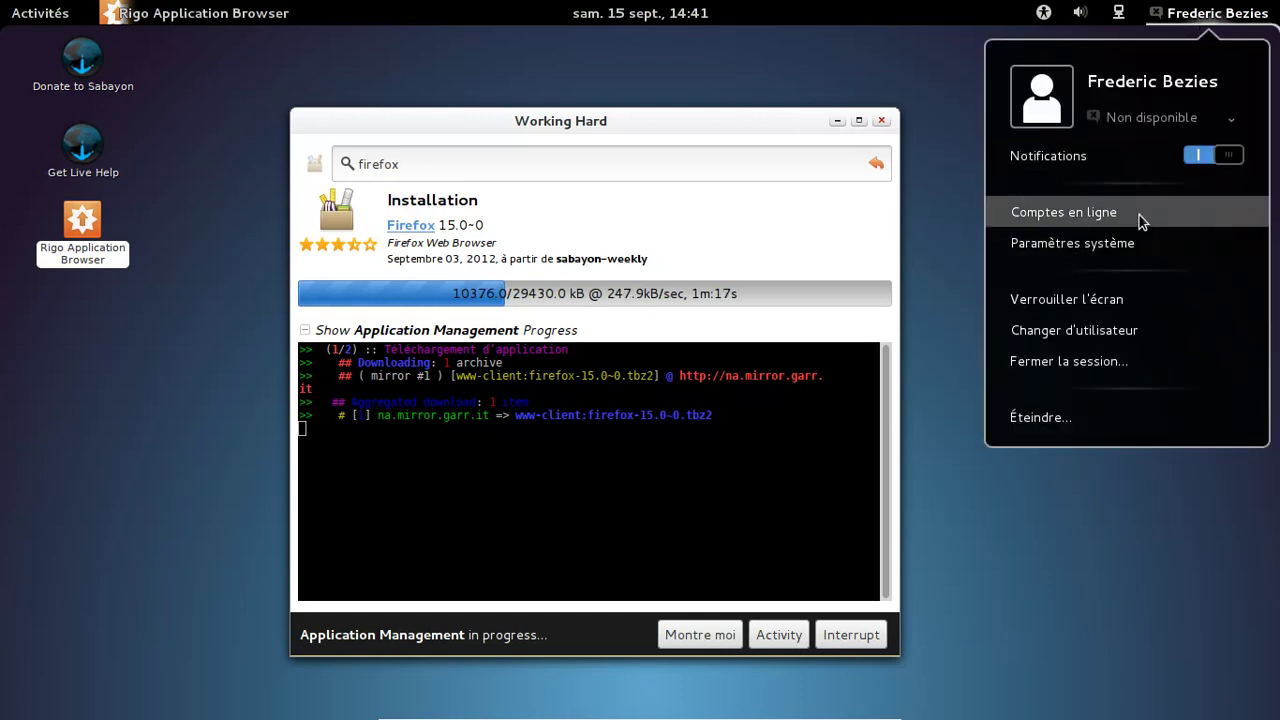
{"action": "left_click", "coordinate": [1141, 218]}
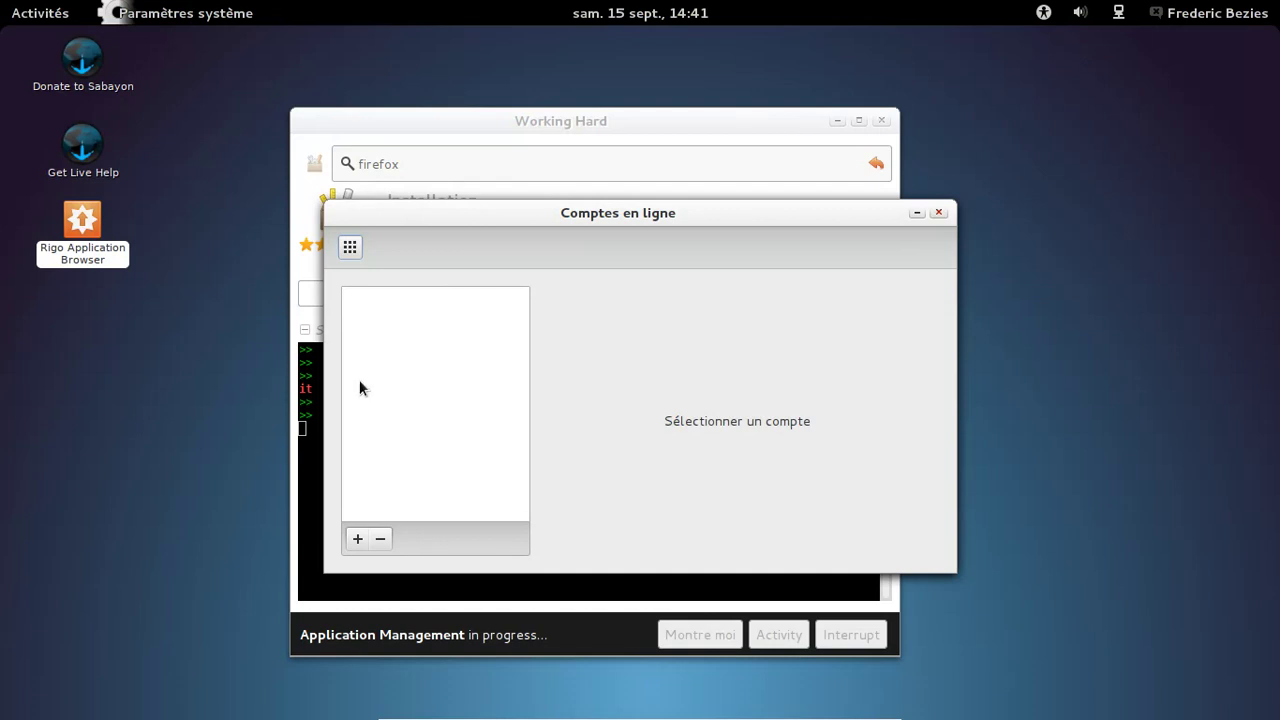
{"action": "left_click", "coordinate": [359, 539]}
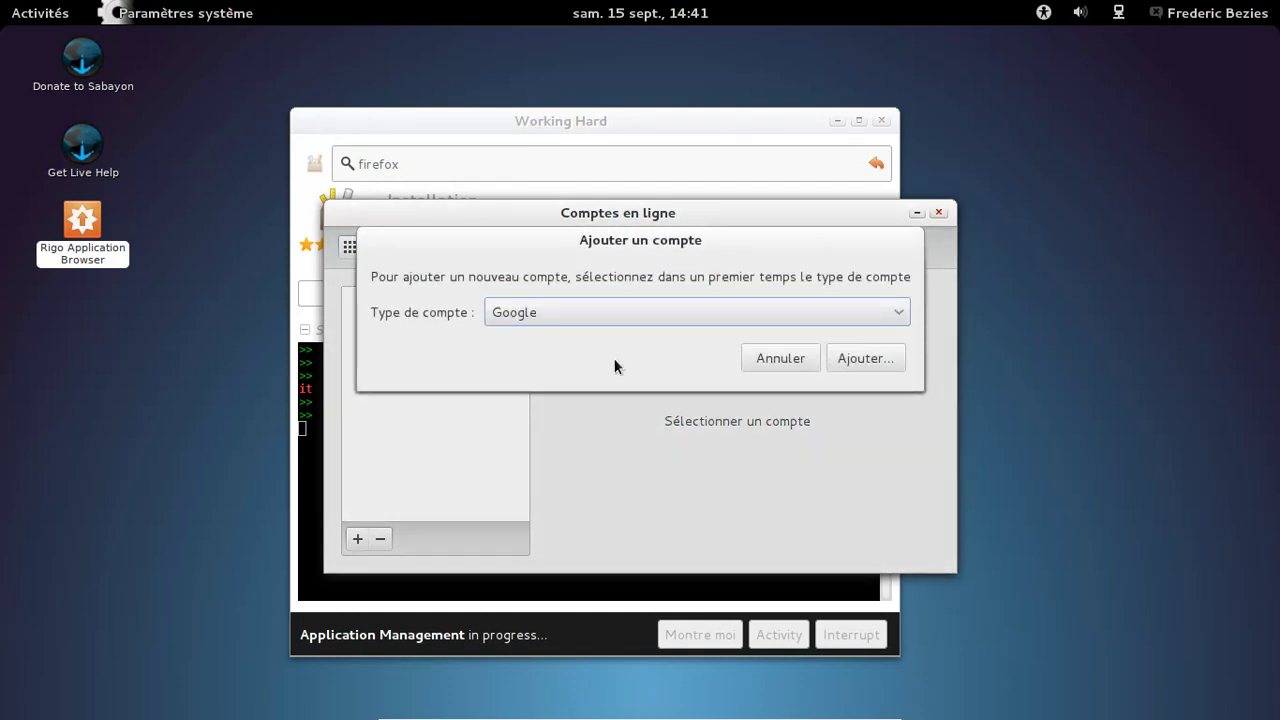
{"action": "left_click", "coordinate": [606, 314]}
{"action": "left_click", "coordinate": [606, 313]}
{"action": "left_click", "coordinate": [882, 359]}
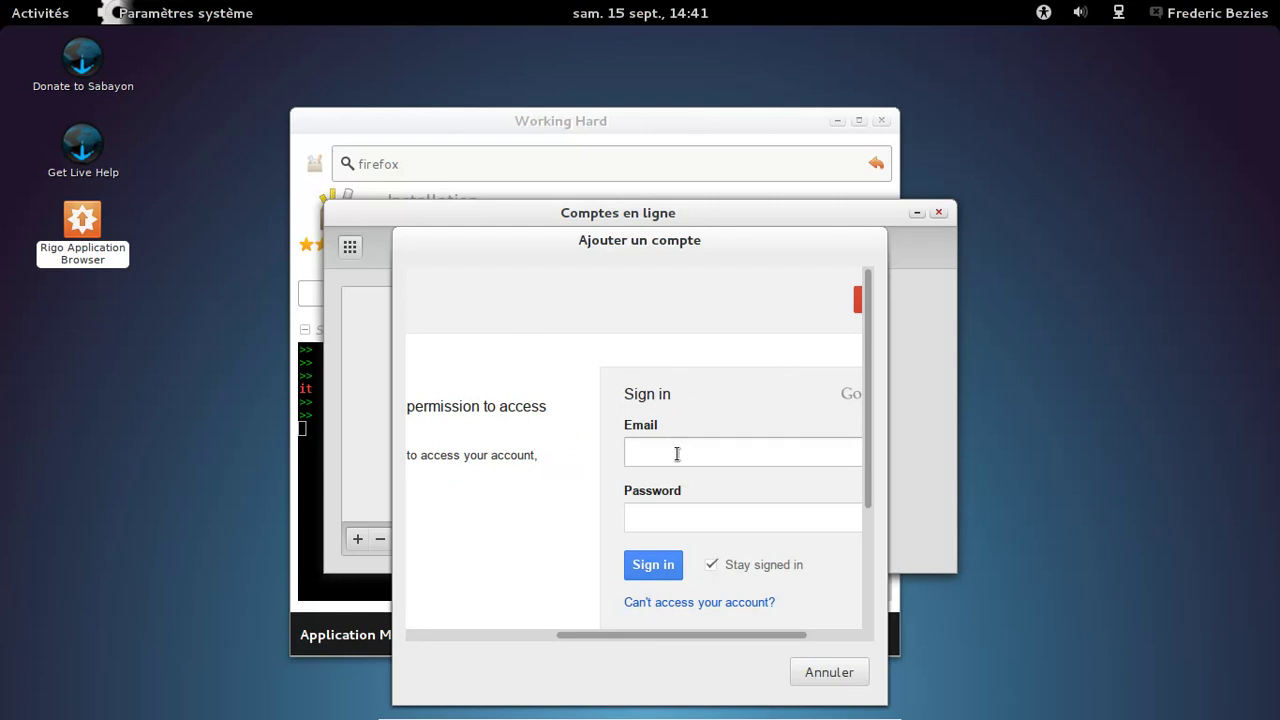
Sign in to Google with the account's email and password
{"action": "left_click", "coordinate": [677, 454]}
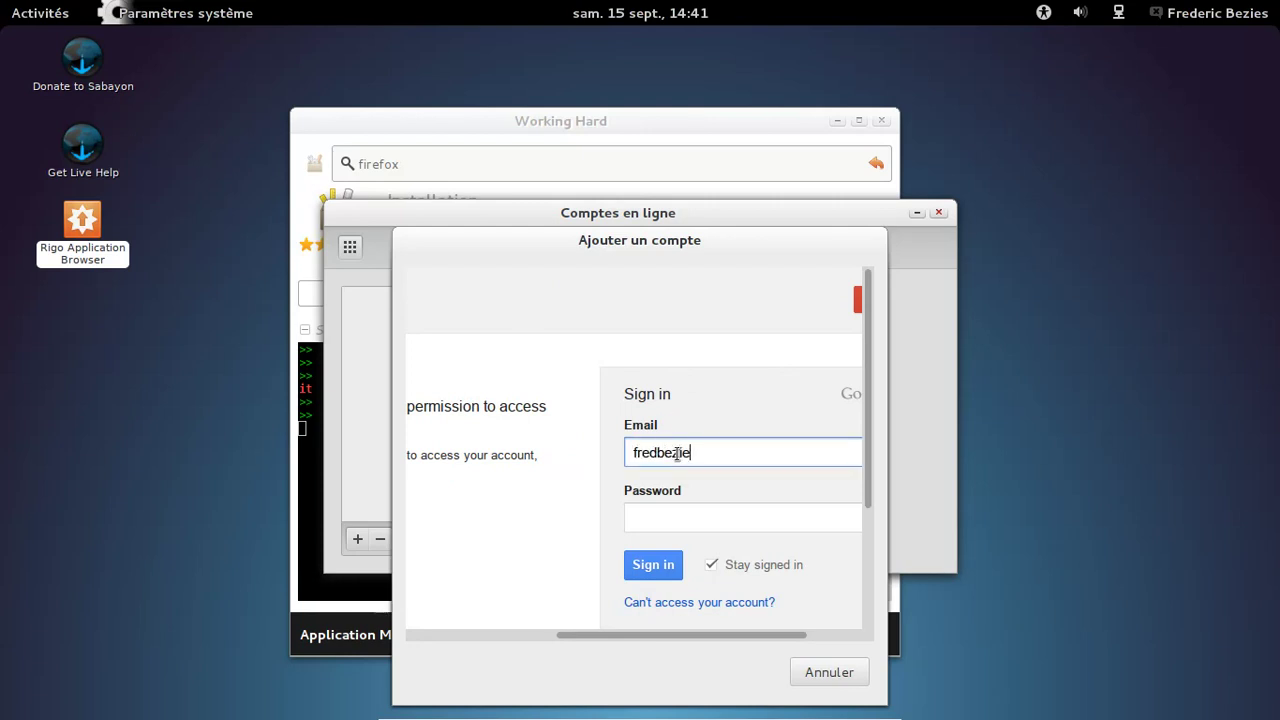
{"action": "key", "text": "Tab"}
{"action": "type", "text": "•••••••••"}
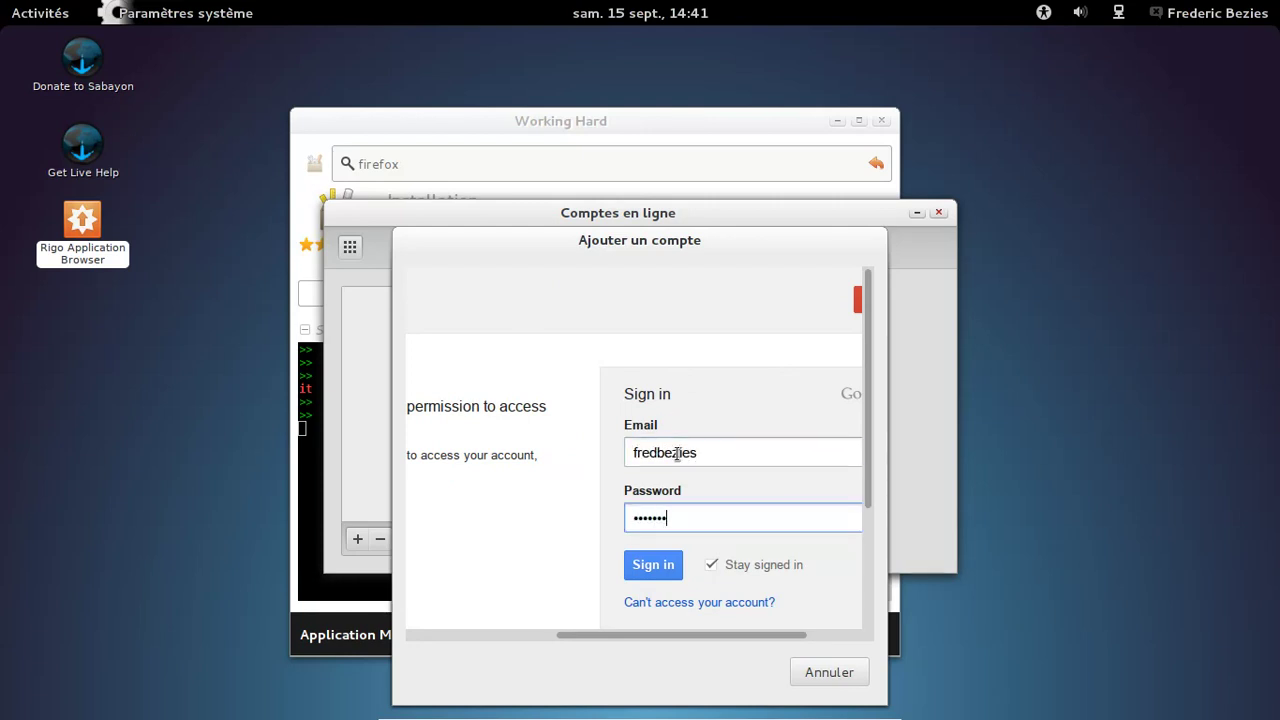
{"action": "key", "text": "Return"}
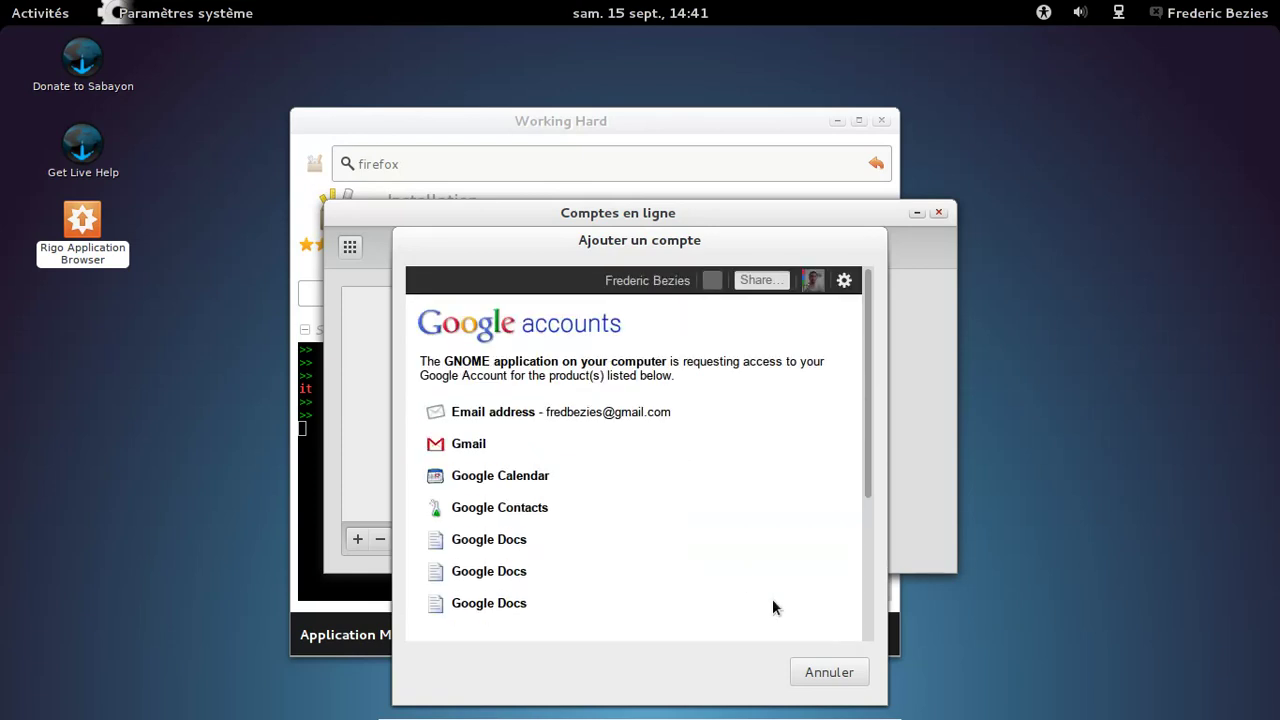
Check Firefox's download, then grant GNOME access and cancel the new keyring password prompt
{"action": "left_click", "coordinate": [715, 122]}
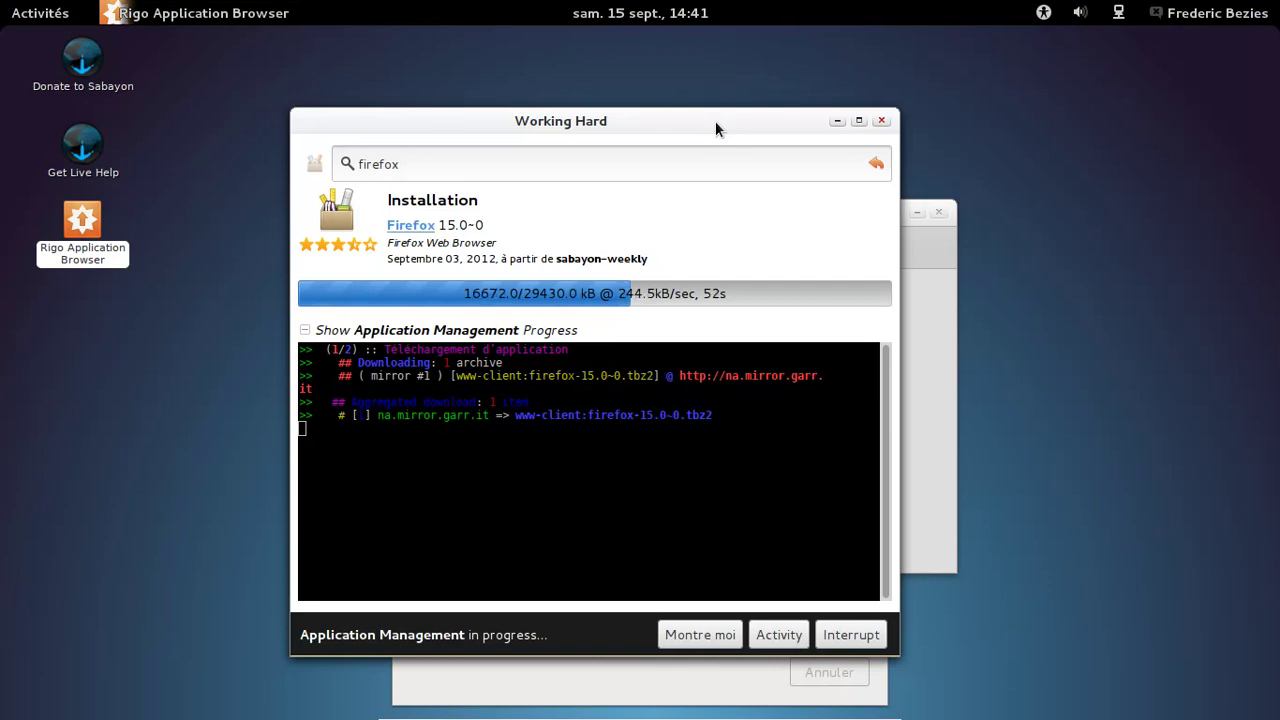
{"action": "left_click", "coordinate": [551, 677]}
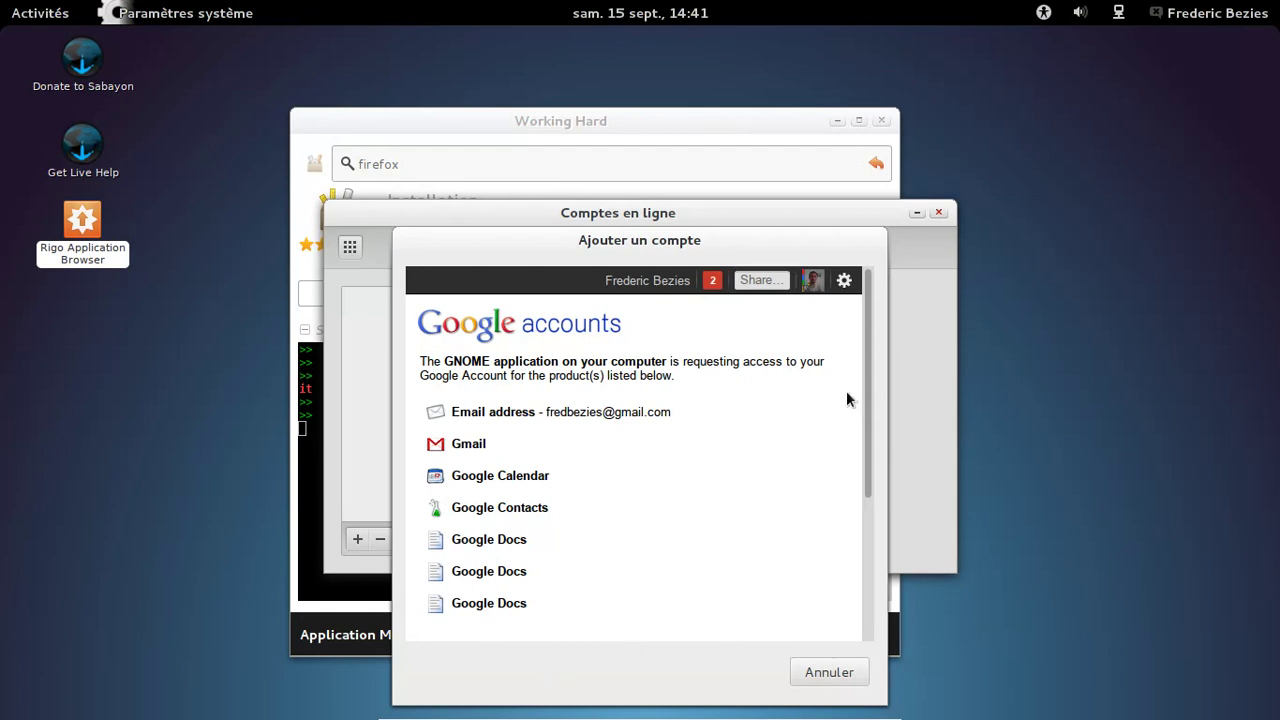
{"action": "left_click_drag", "start_coordinate": [866, 368], "coordinate": [866, 508]}
{"action": "left_click", "coordinate": [500, 566]}
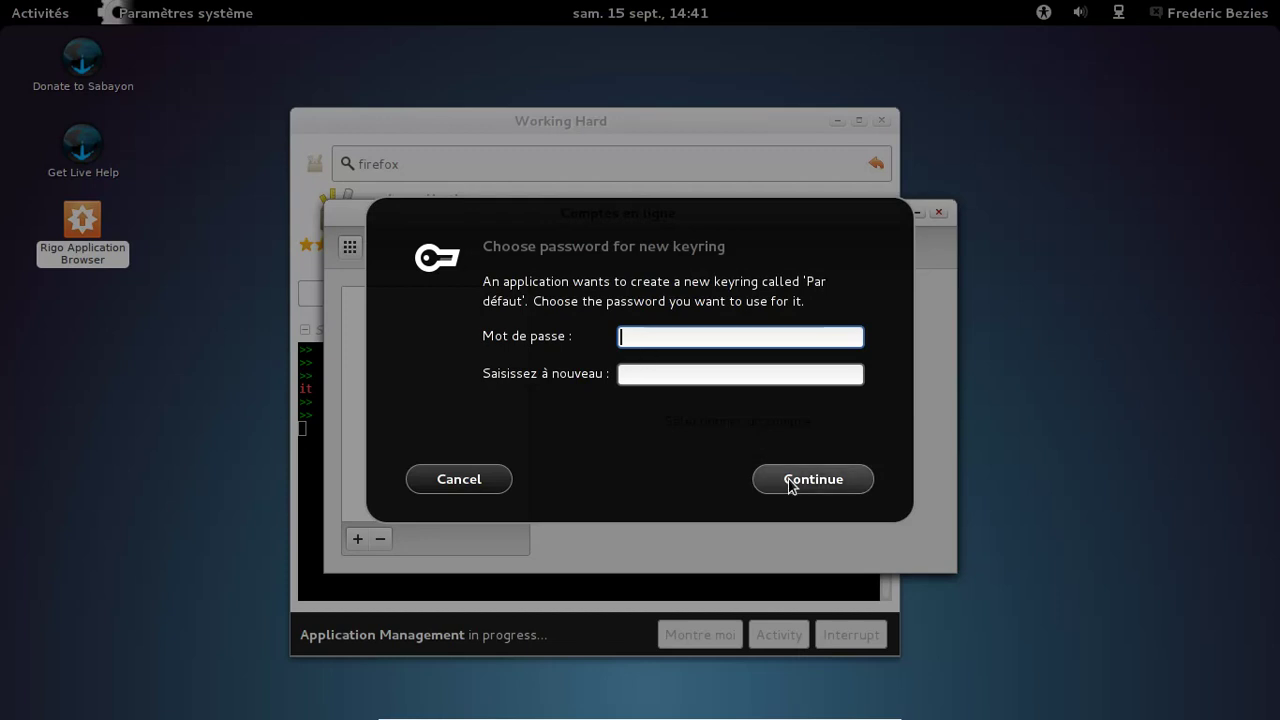
{"action": "left_click", "coordinate": [458, 479]}
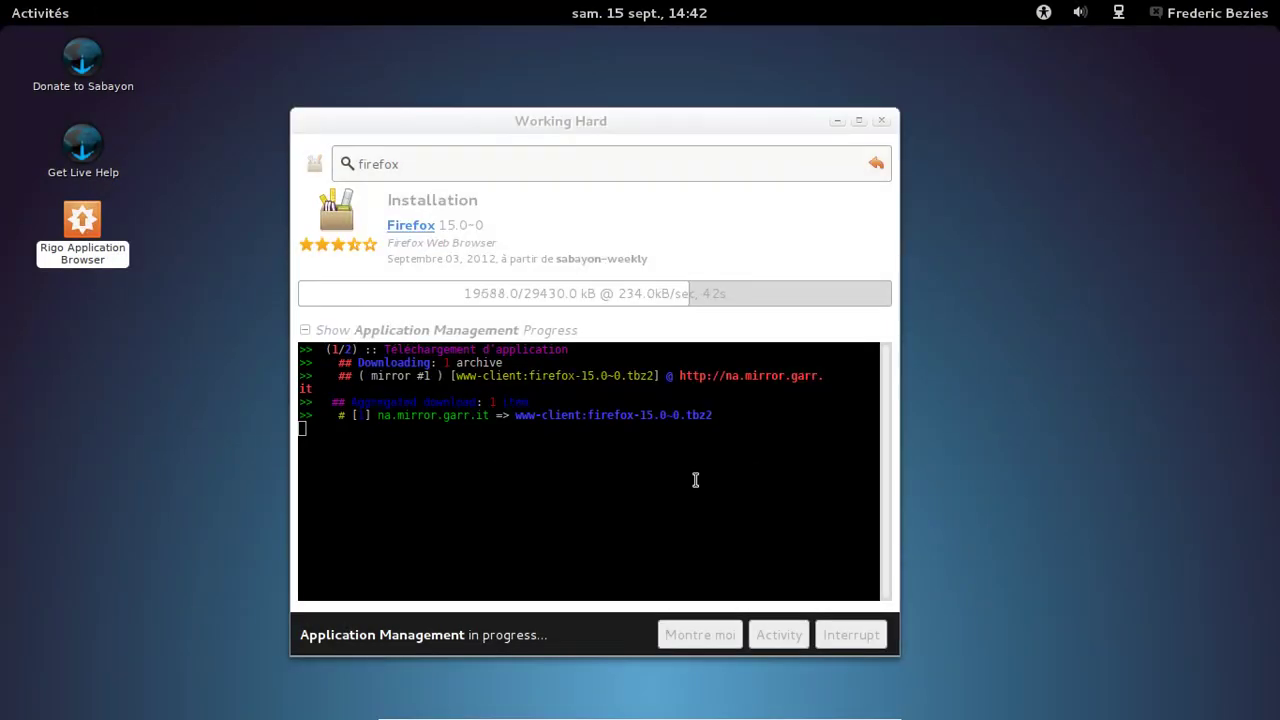
Bring the Firefox install window forward, then open and close Online Accounts settings
{"action": "left_click", "coordinate": [635, 126]}
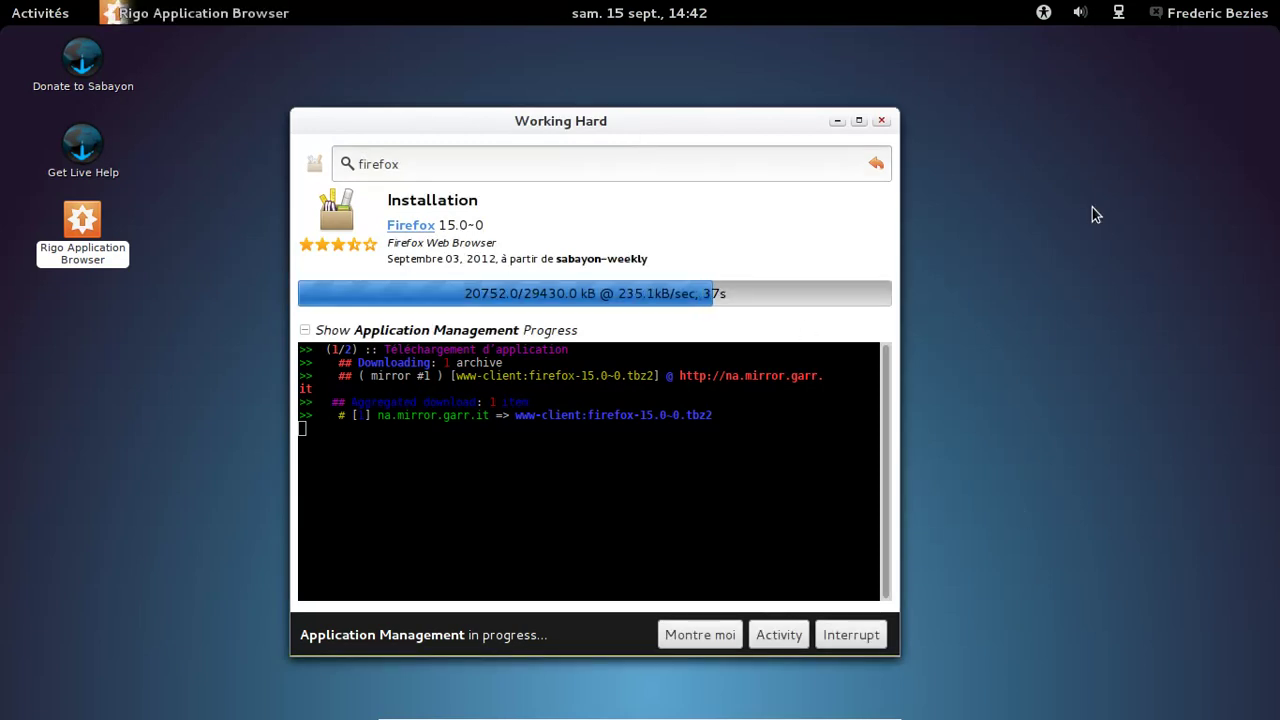
{"action": "left_click", "coordinate": [1187, 20]}
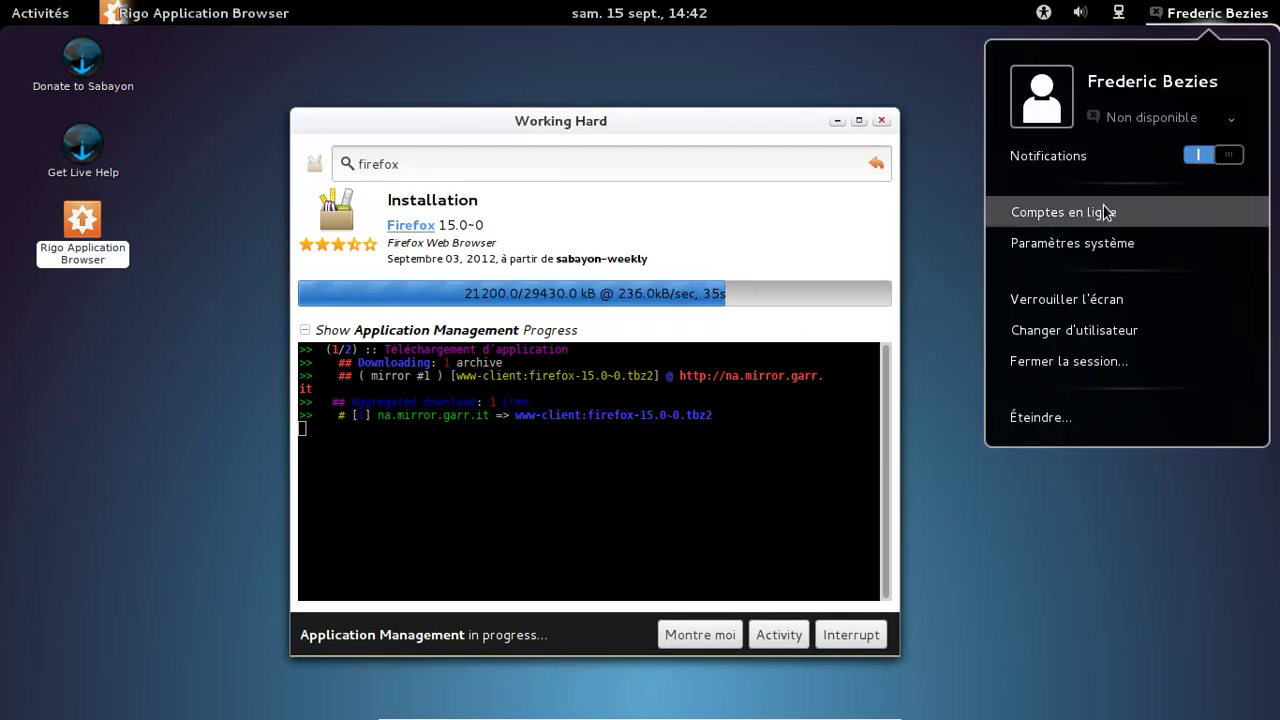
{"action": "left_click", "coordinate": [1096, 225]}
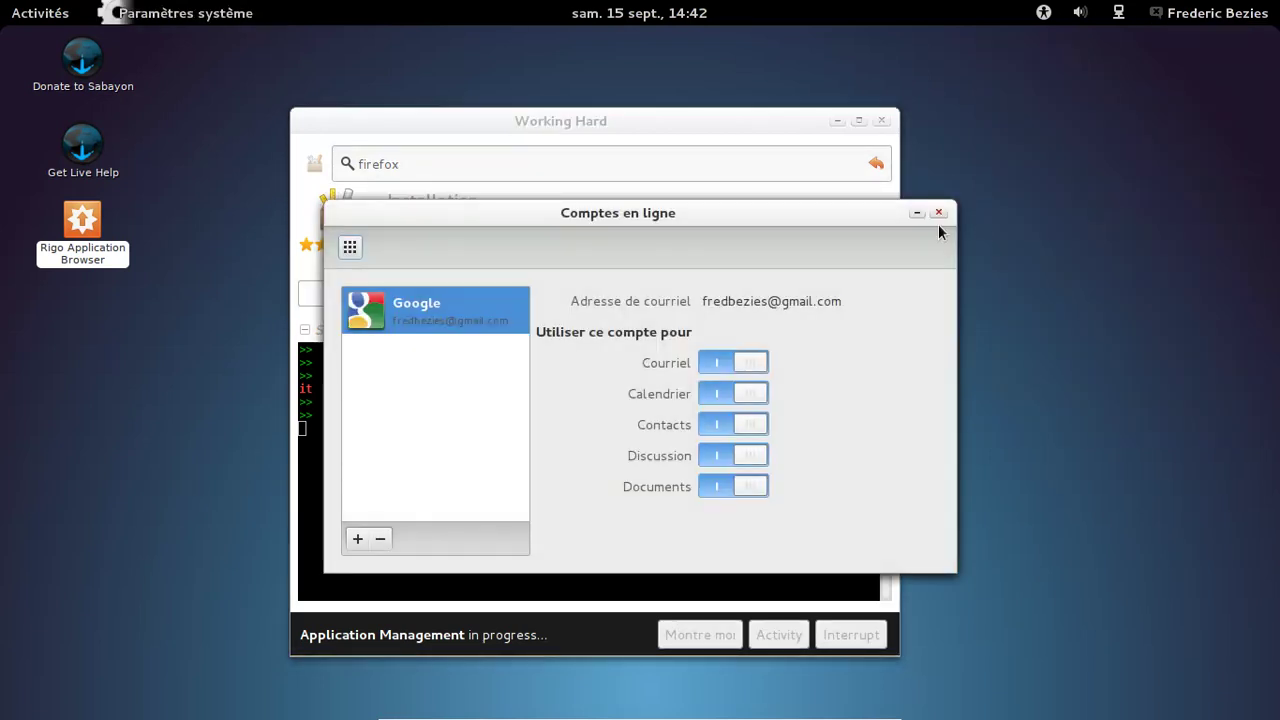
{"action": "left_click", "coordinate": [939, 212]}
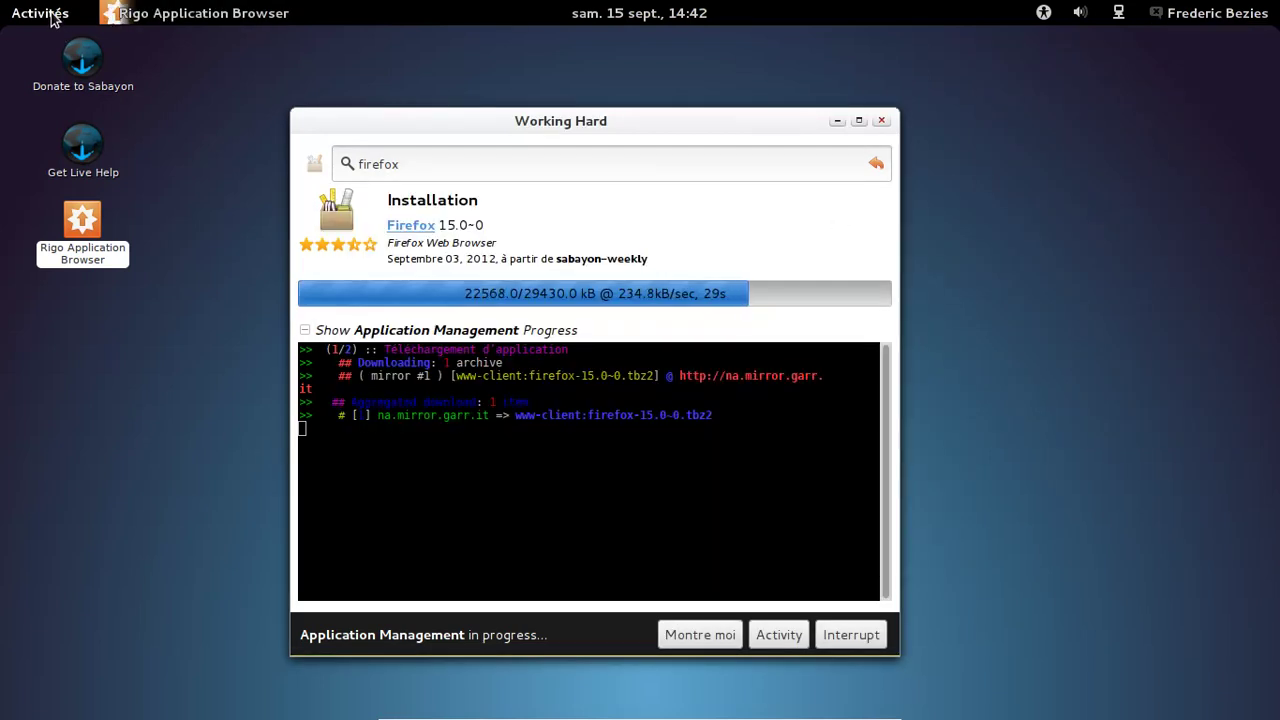
Launch Contacts via an overview search for 'cont' and open Online Accounts from its notification
{"action": "left_click", "coordinate": [50, 18]}
{"action": "left_click", "coordinate": [1025, 68]}
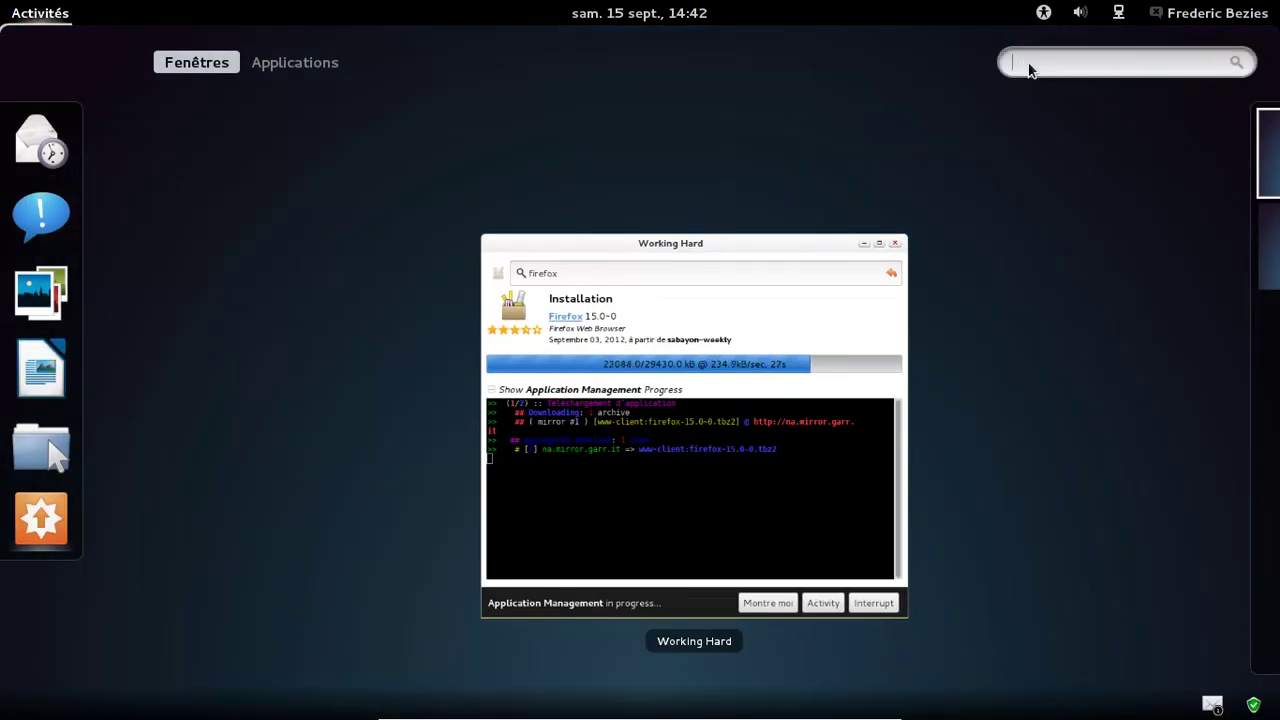
{"action": "type", "text": "co"}
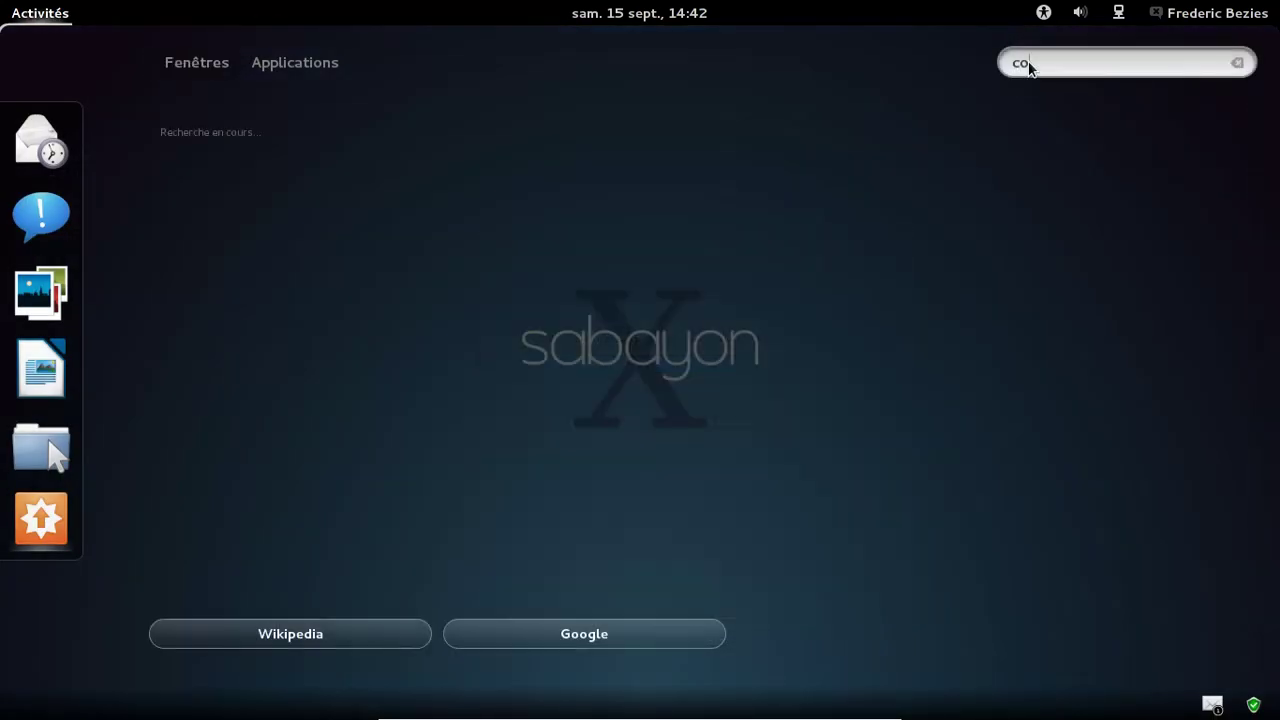
{"action": "type", "text": "nt"}
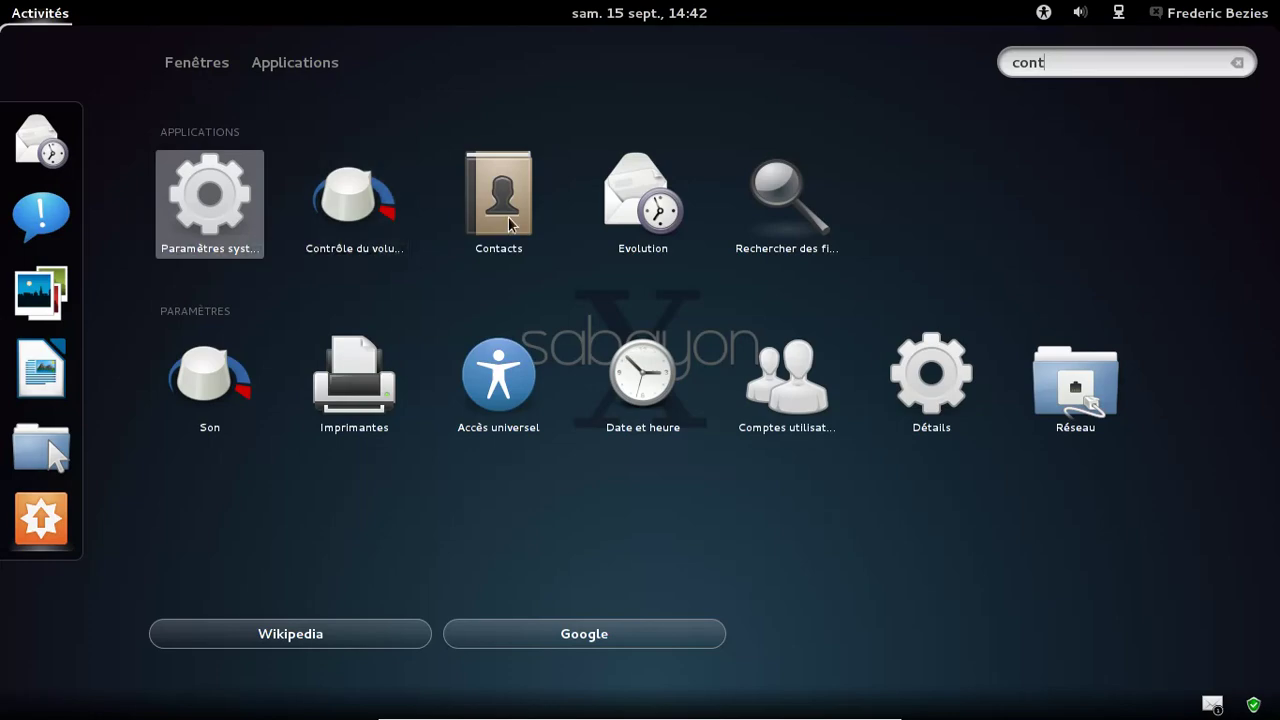
{"action": "left_click", "coordinate": [508, 217]}
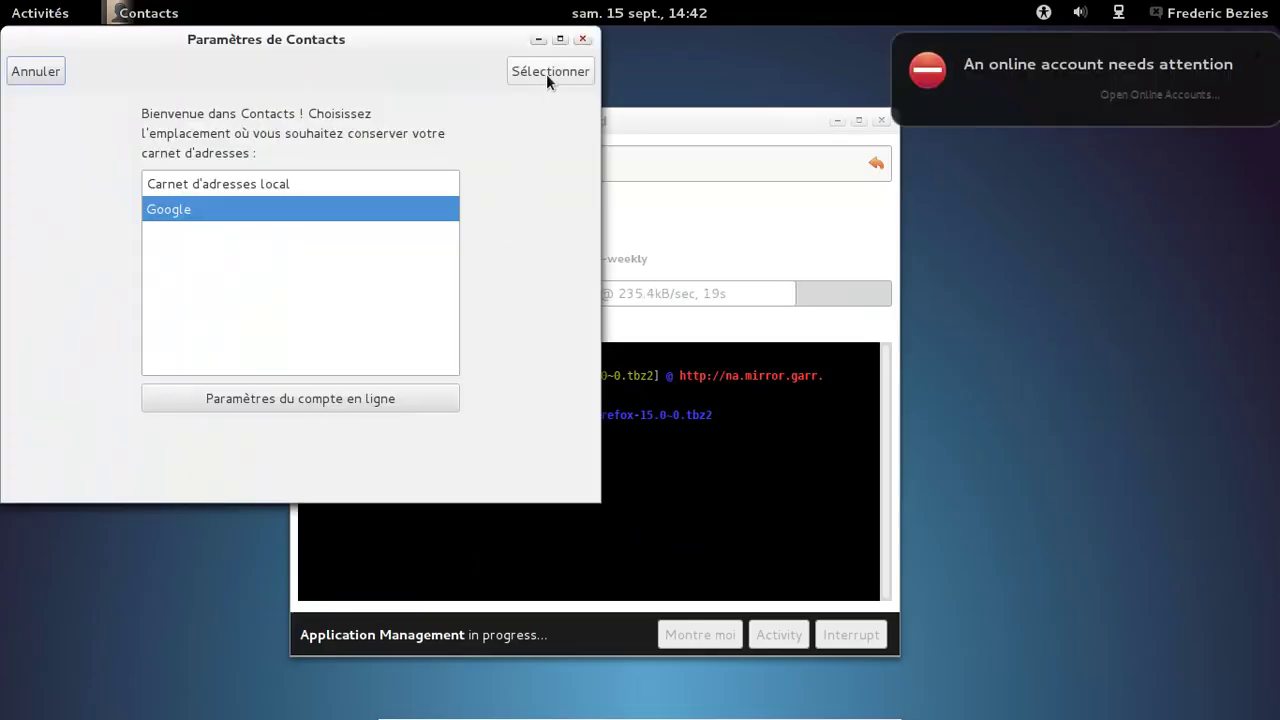
{"action": "left_click", "coordinate": [1186, 93]}
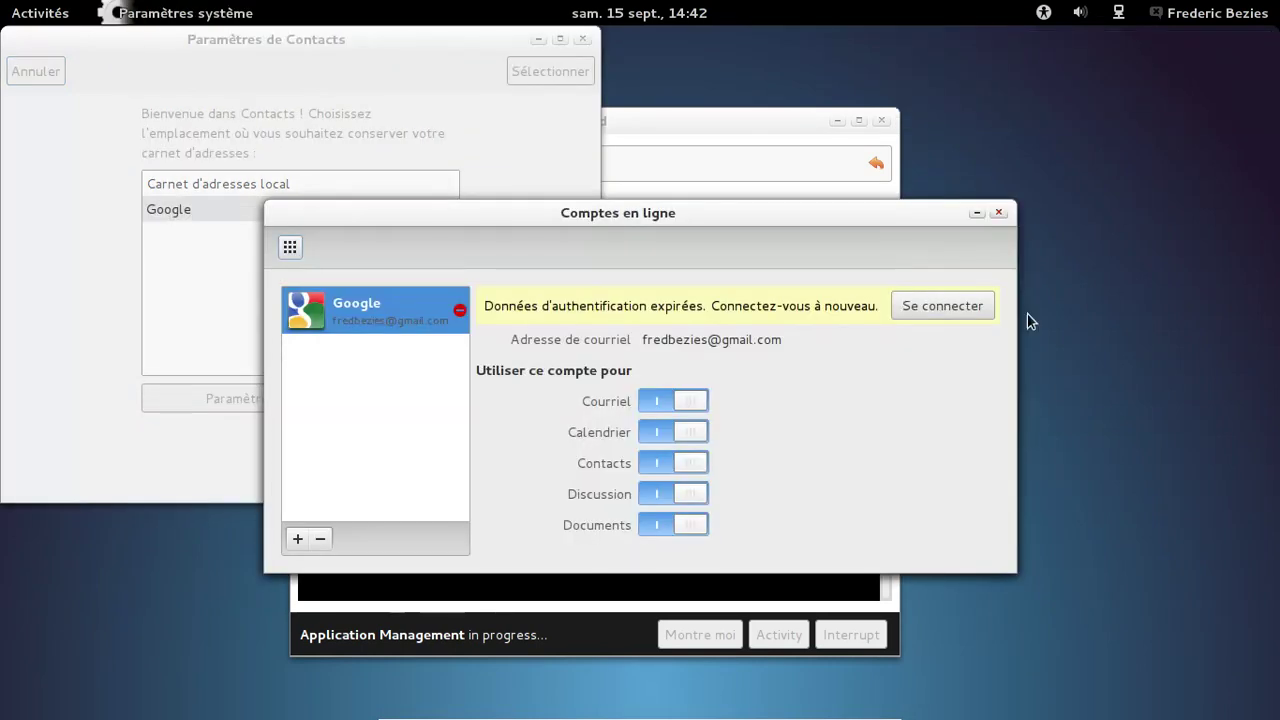
Sign in again to the expired Google account with its email and password
{"action": "left_click", "coordinate": [962, 306]}
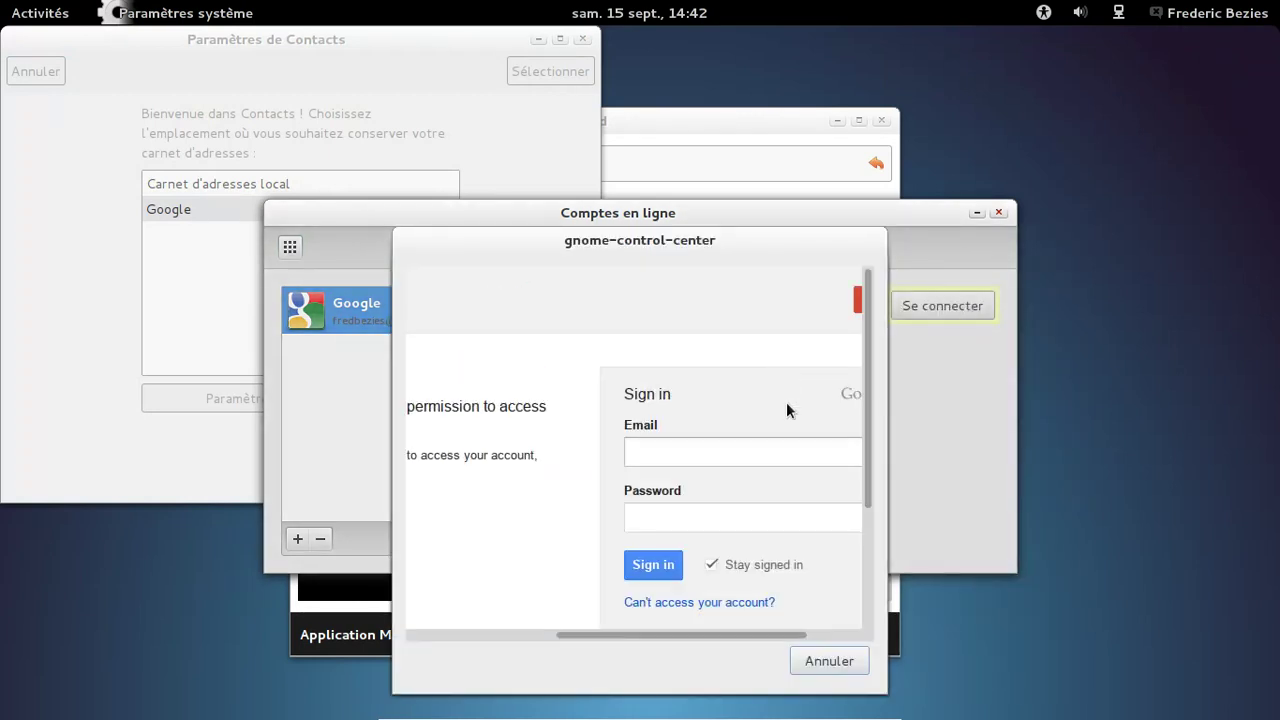
{"action": "left_click", "coordinate": [746, 452]}
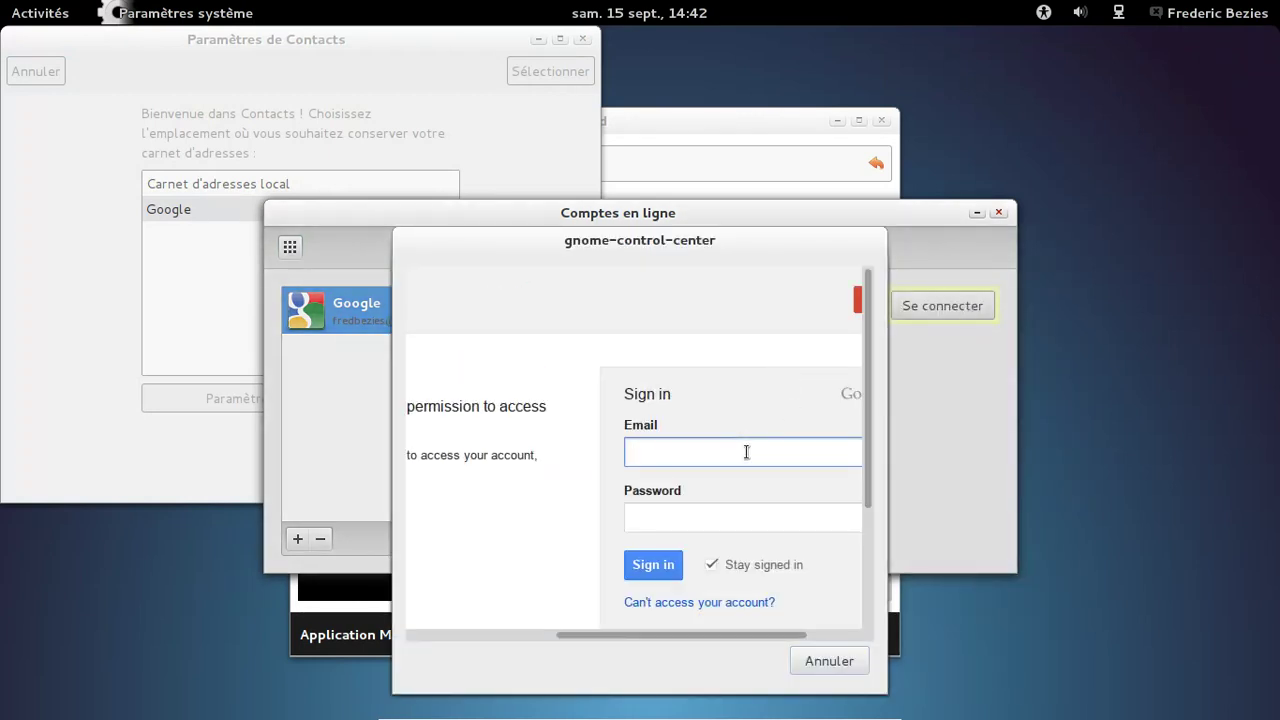
{"action": "key", "text": "Tab"}
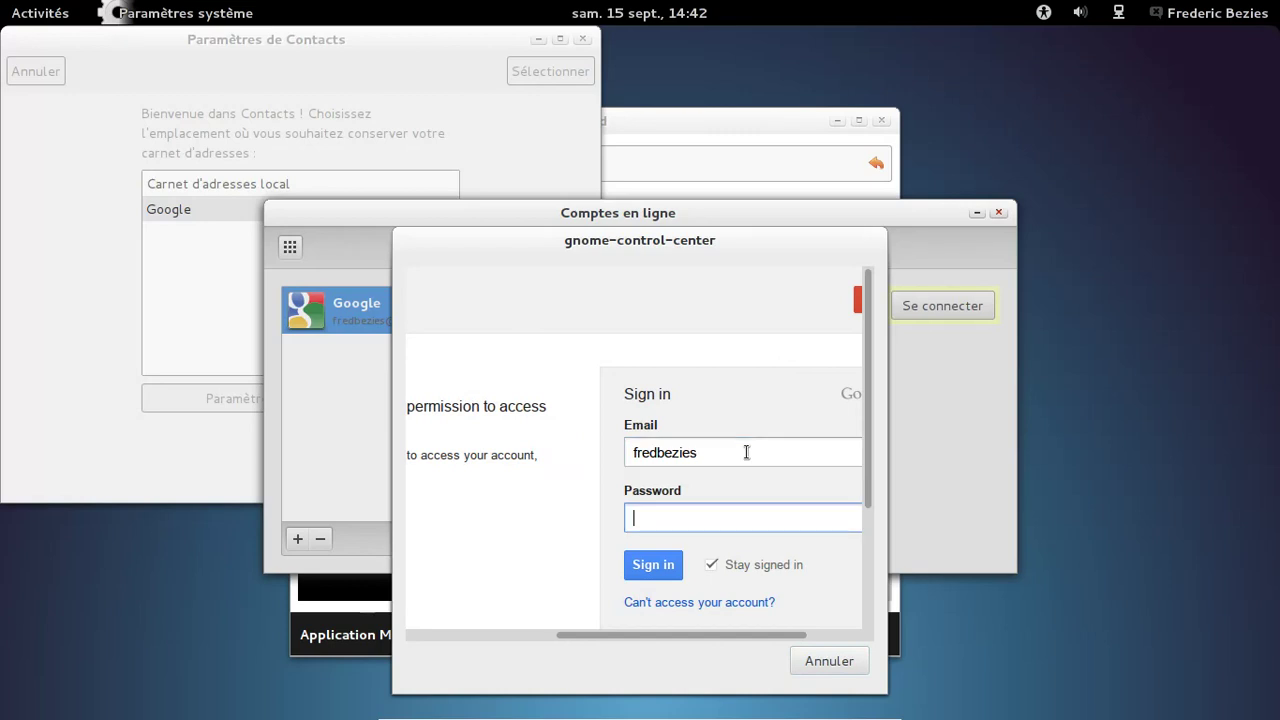
{"action": "type", "text": "•••••••••"}
{"action": "left_click", "coordinate": [657, 572]}
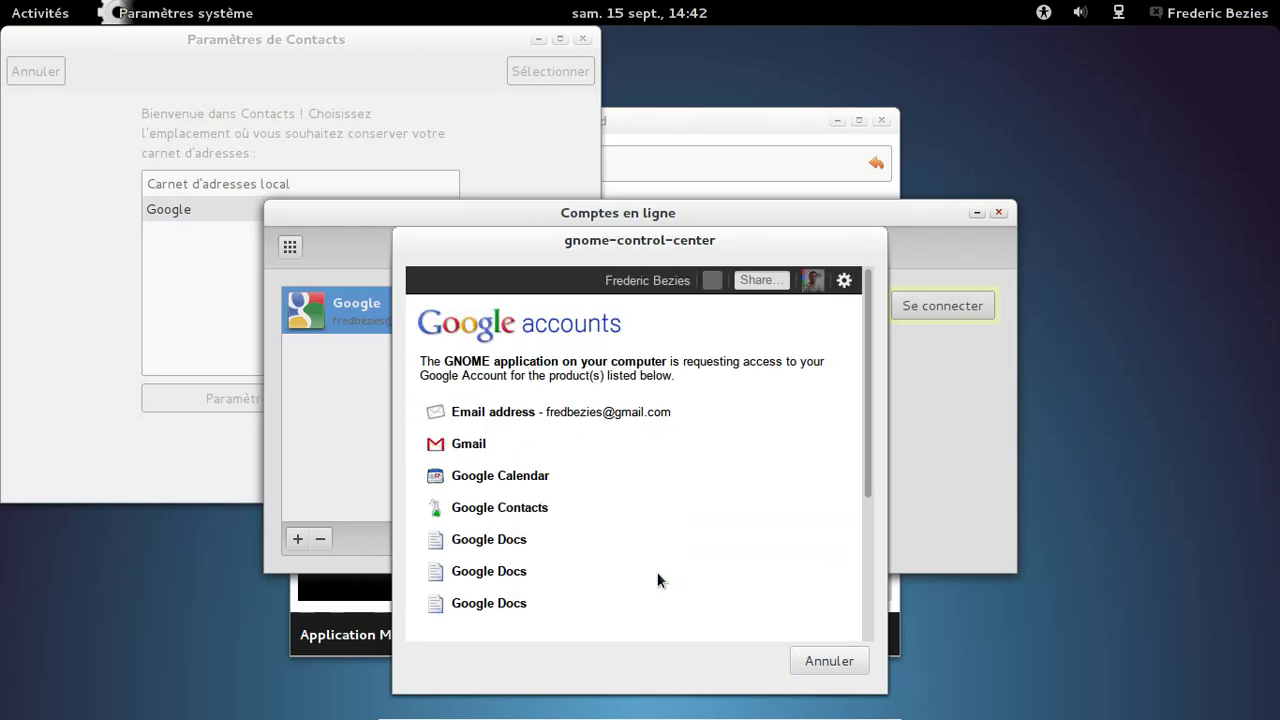
Grant GNOME access, skip the keyring password storing passwords unencrypted, and close Online Accounts
{"action": "left_click", "coordinate": [868, 563]}
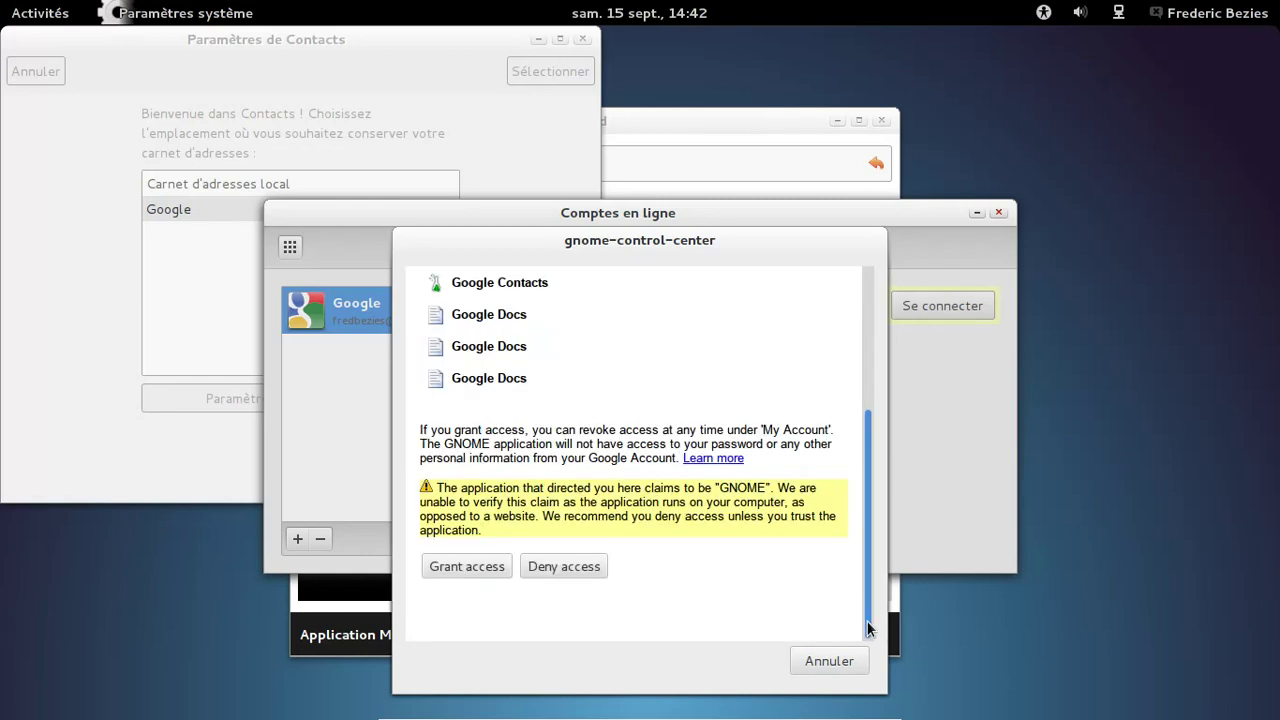
{"action": "left_click", "coordinate": [465, 566]}
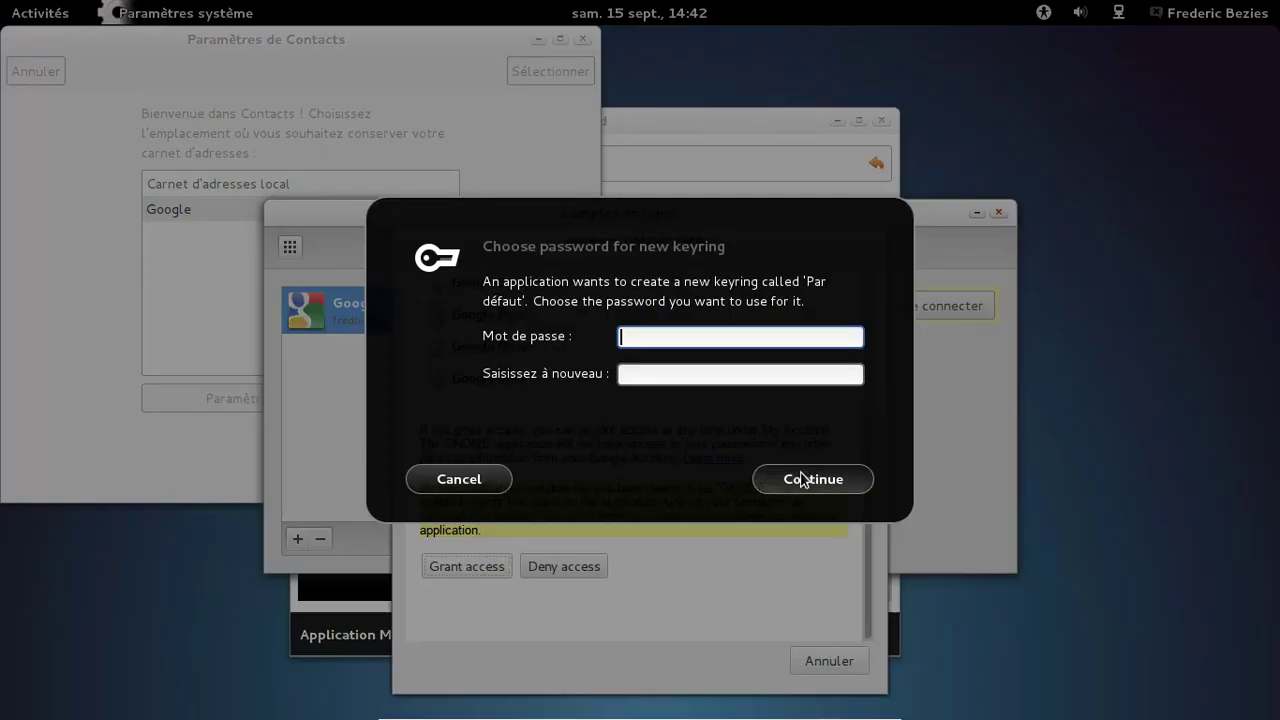
{"action": "left_click", "coordinate": [803, 480]}
{"action": "left_click", "coordinate": [812, 452]}
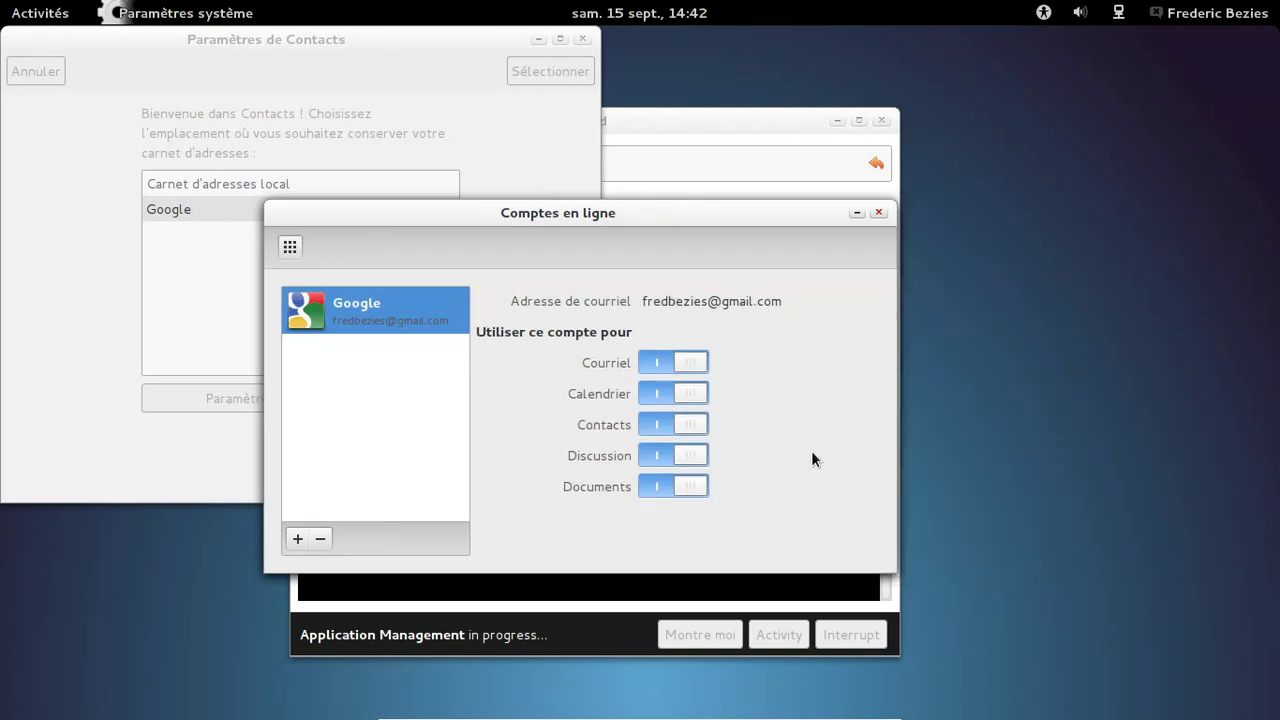
{"action": "left_click", "coordinate": [879, 213]}
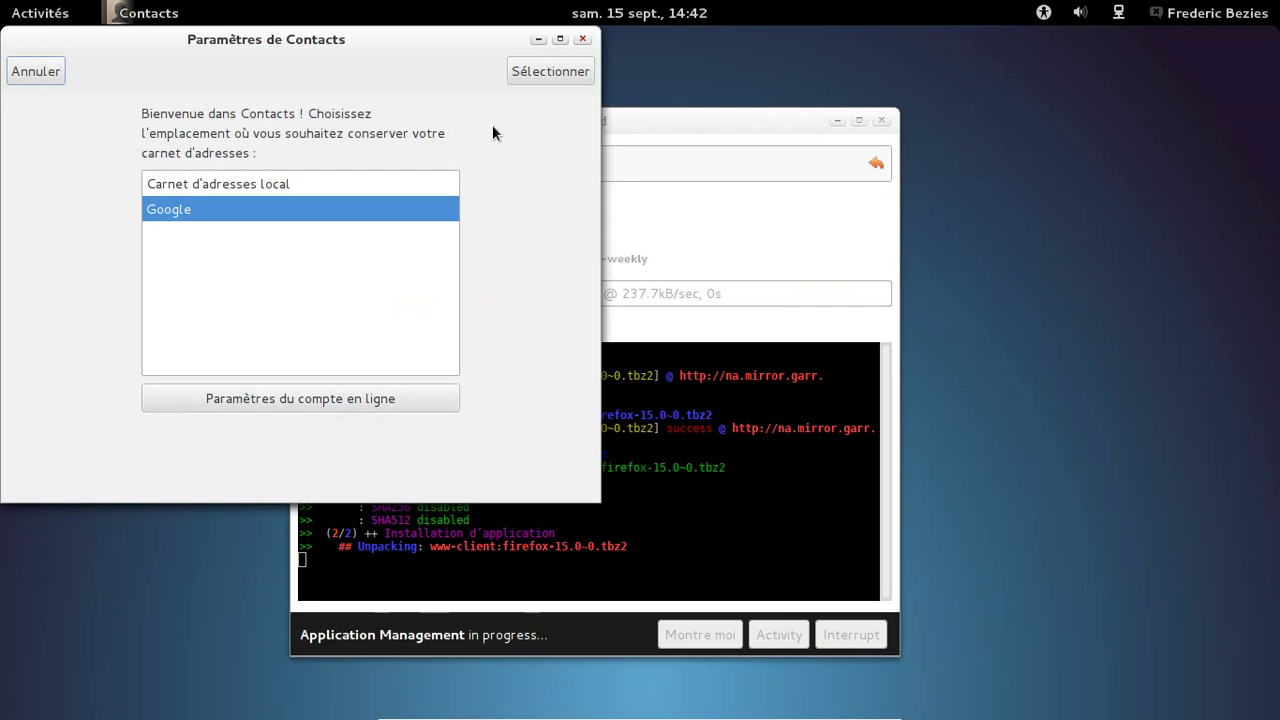
Confirm Google as address book location, then relaunch Contacts via 'cont' search and close it
{"action": "left_click", "coordinate": [527, 70]}
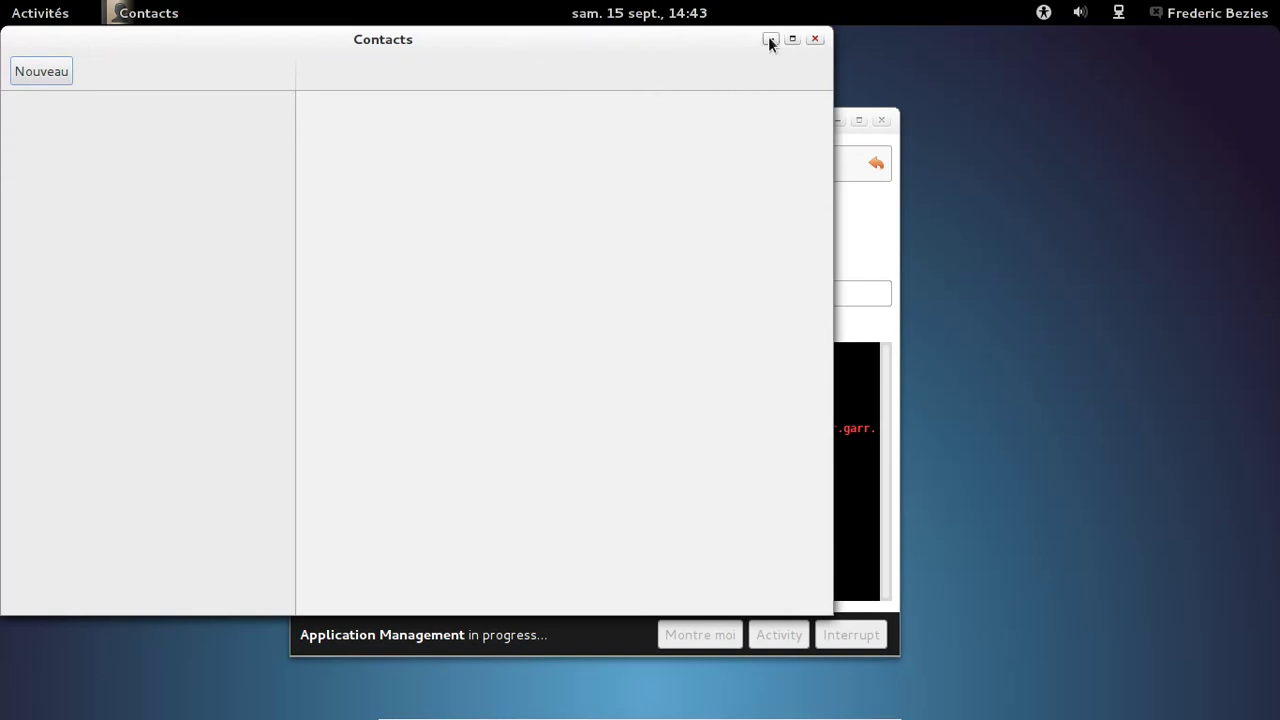
{"action": "left_click", "coordinate": [814, 38]}
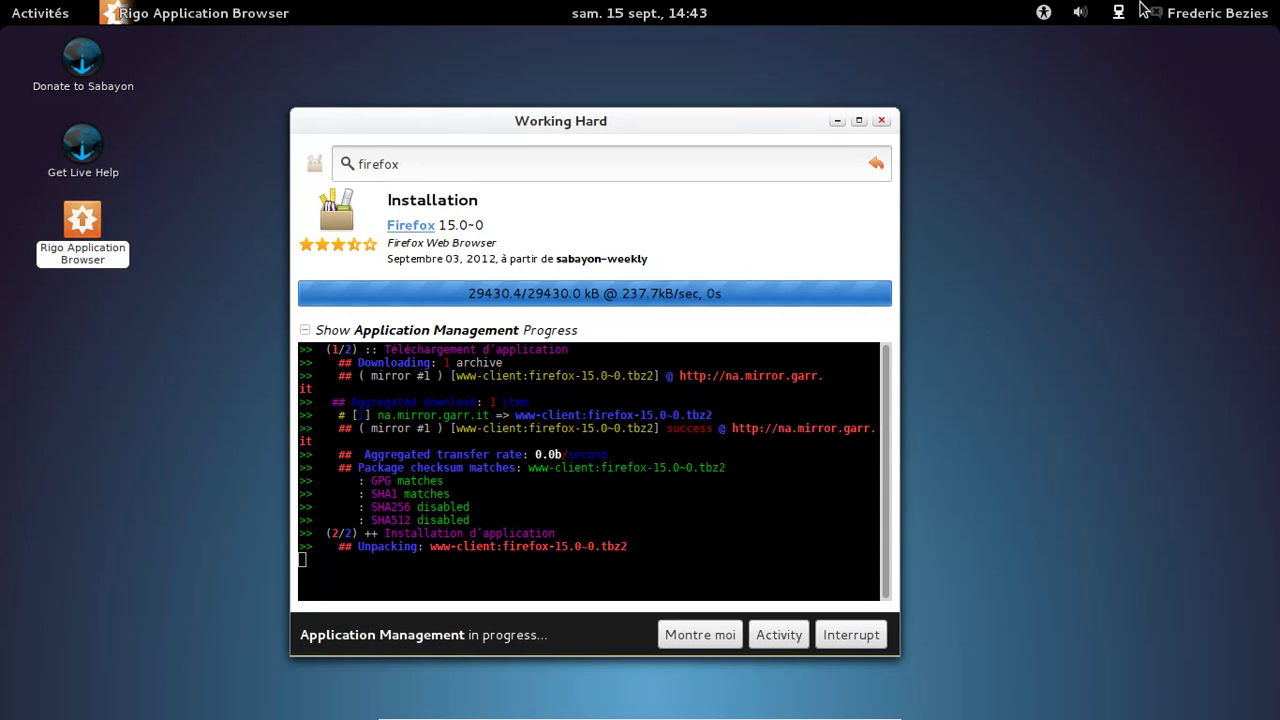
{"action": "left_click", "coordinate": [66, 12]}
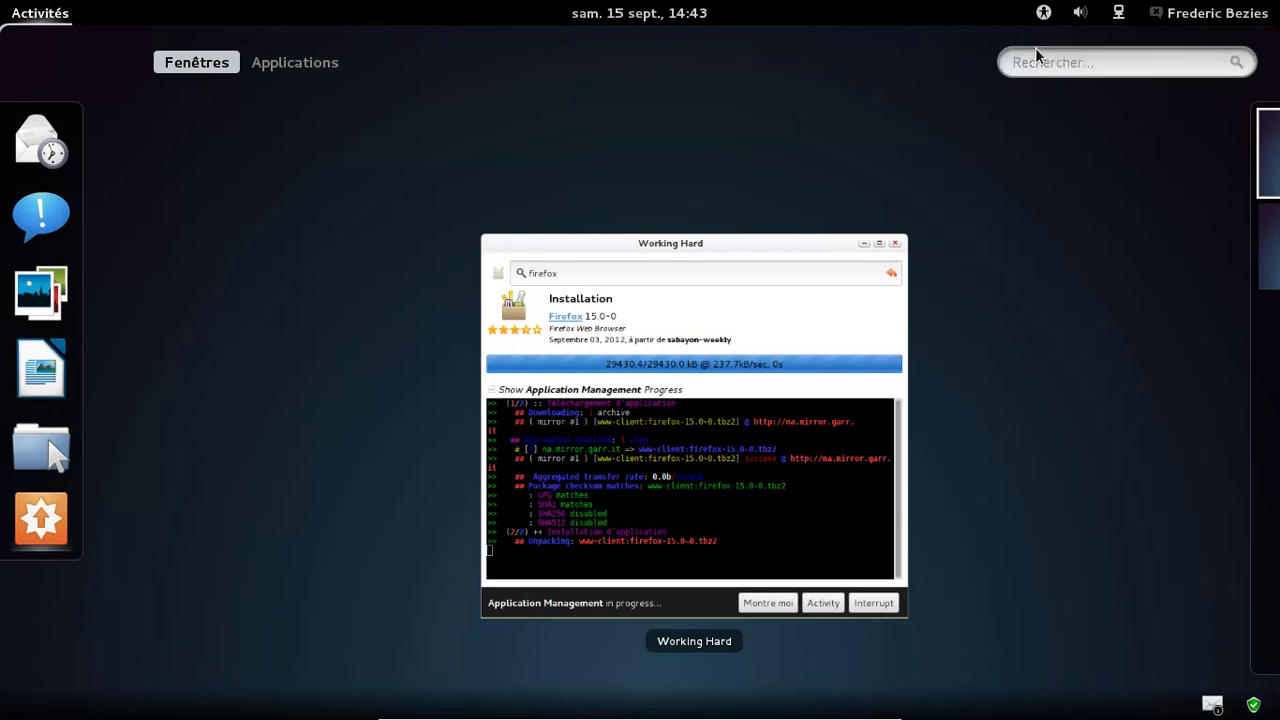
{"action": "left_click", "coordinate": [1038, 64]}
{"action": "type", "text": "con"}
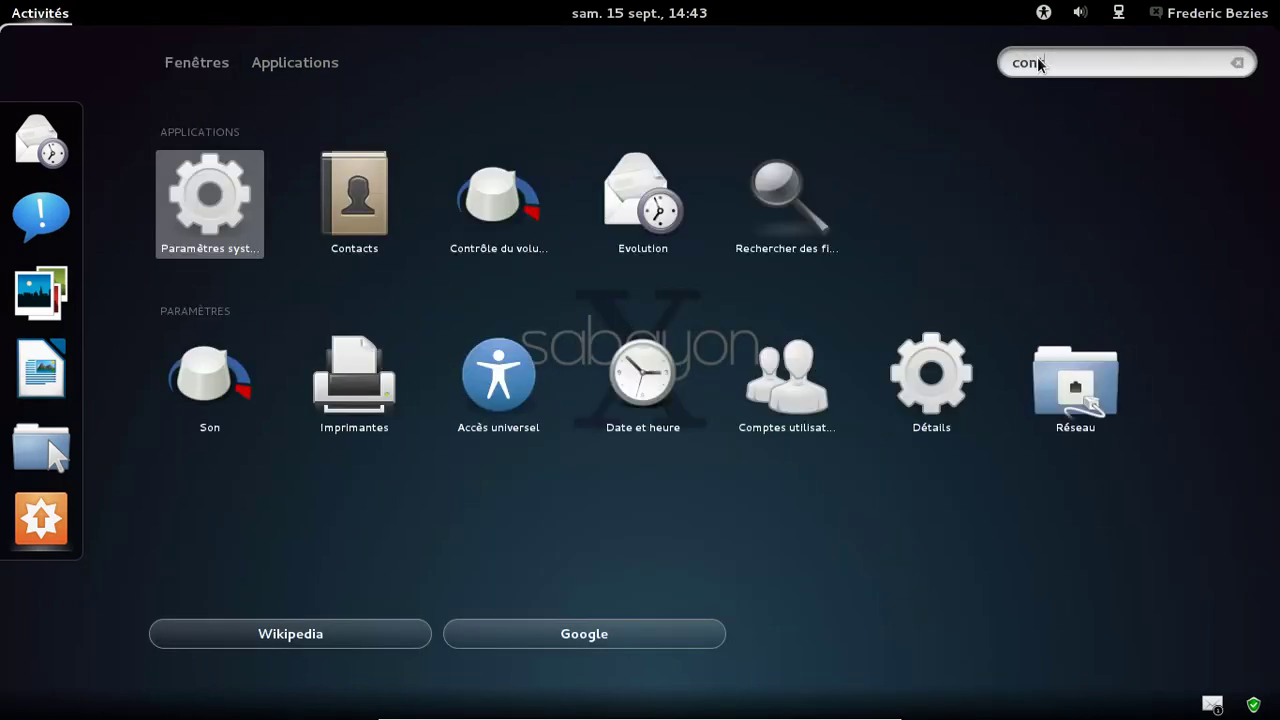
{"action": "type", "text": "t"}
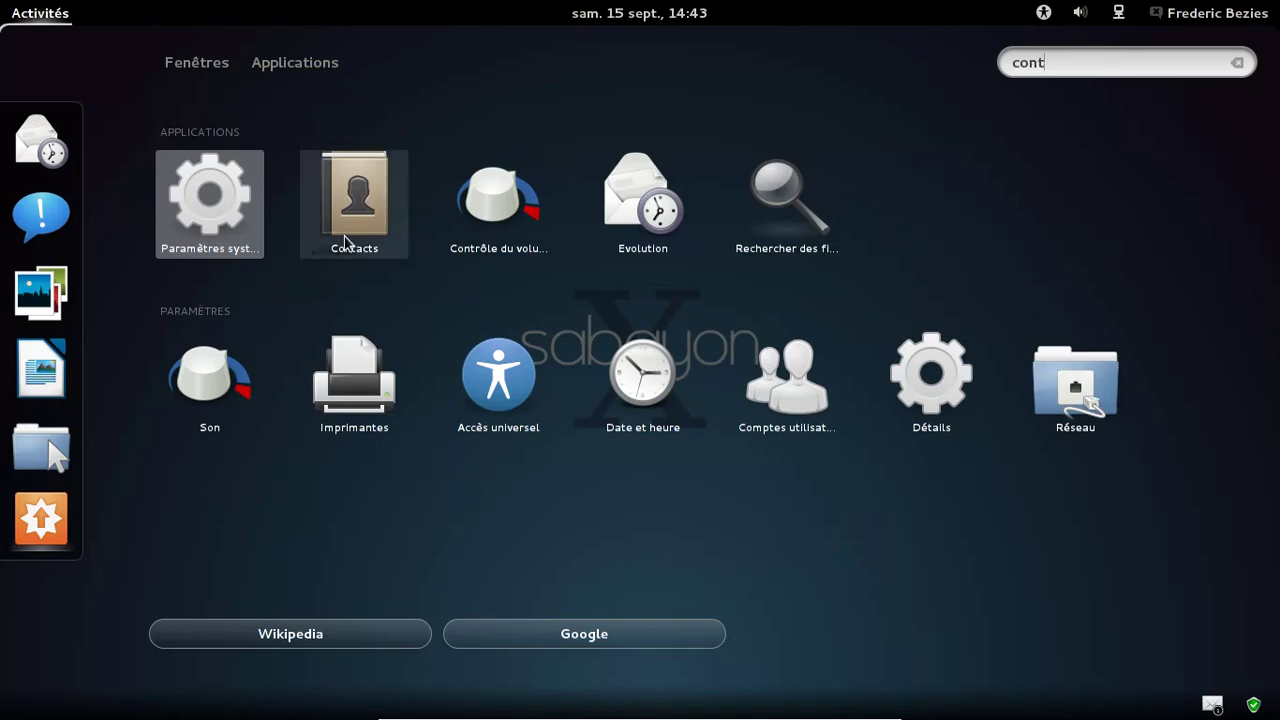
{"action": "left_click", "coordinate": [345, 240]}
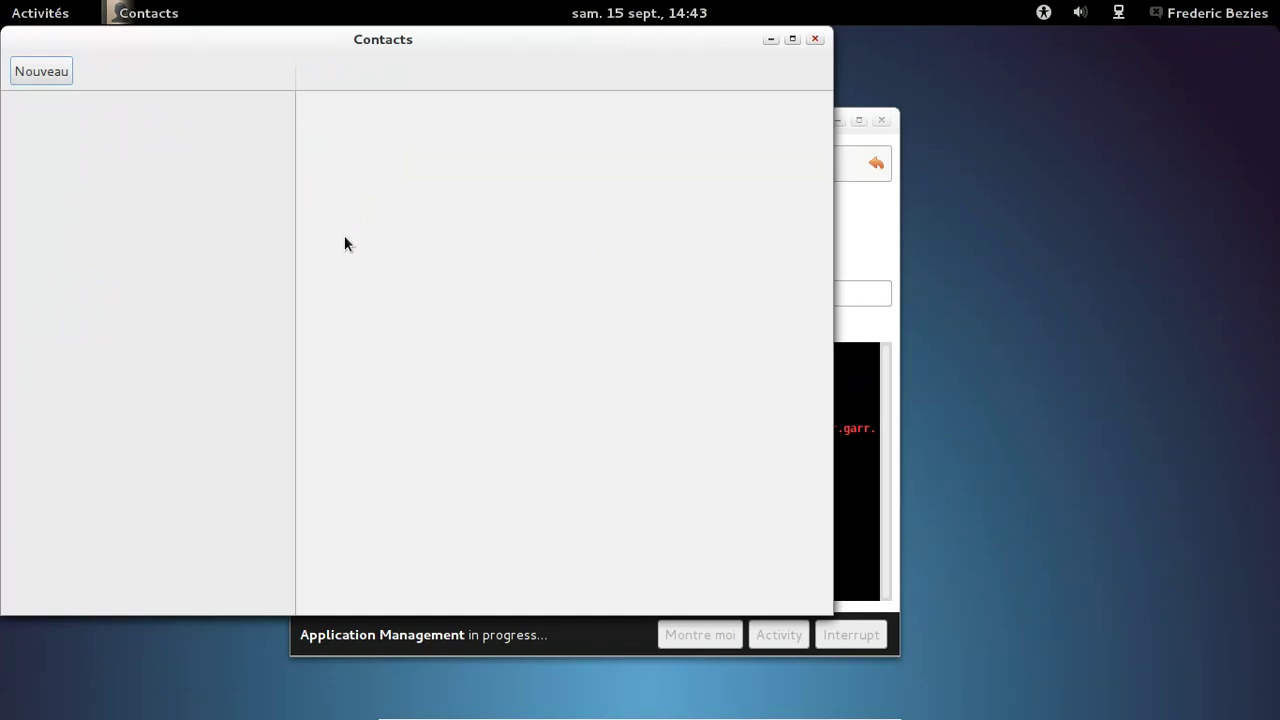
{"action": "left_click", "coordinate": [815, 40]}
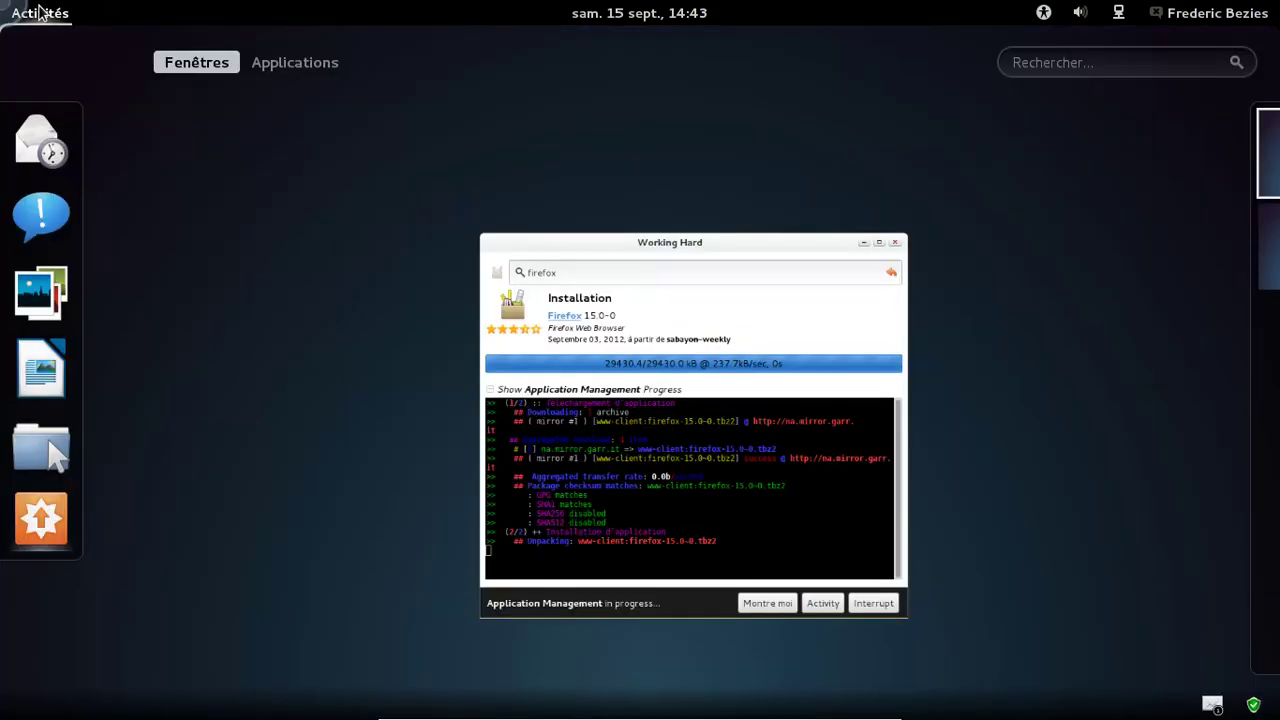
{"action": "left_click", "coordinate": [40, 12]}
{"action": "left_click", "coordinate": [40, 12]}
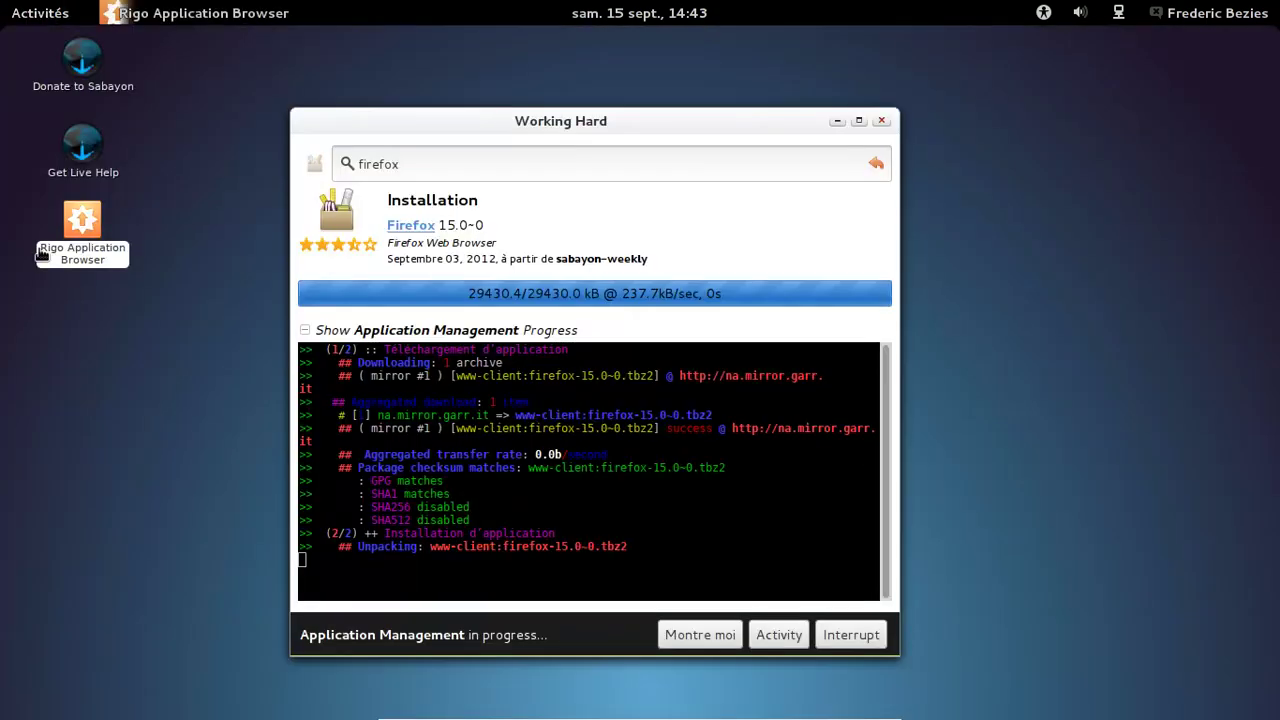
{"action": "left_click", "coordinate": [40, 14]}
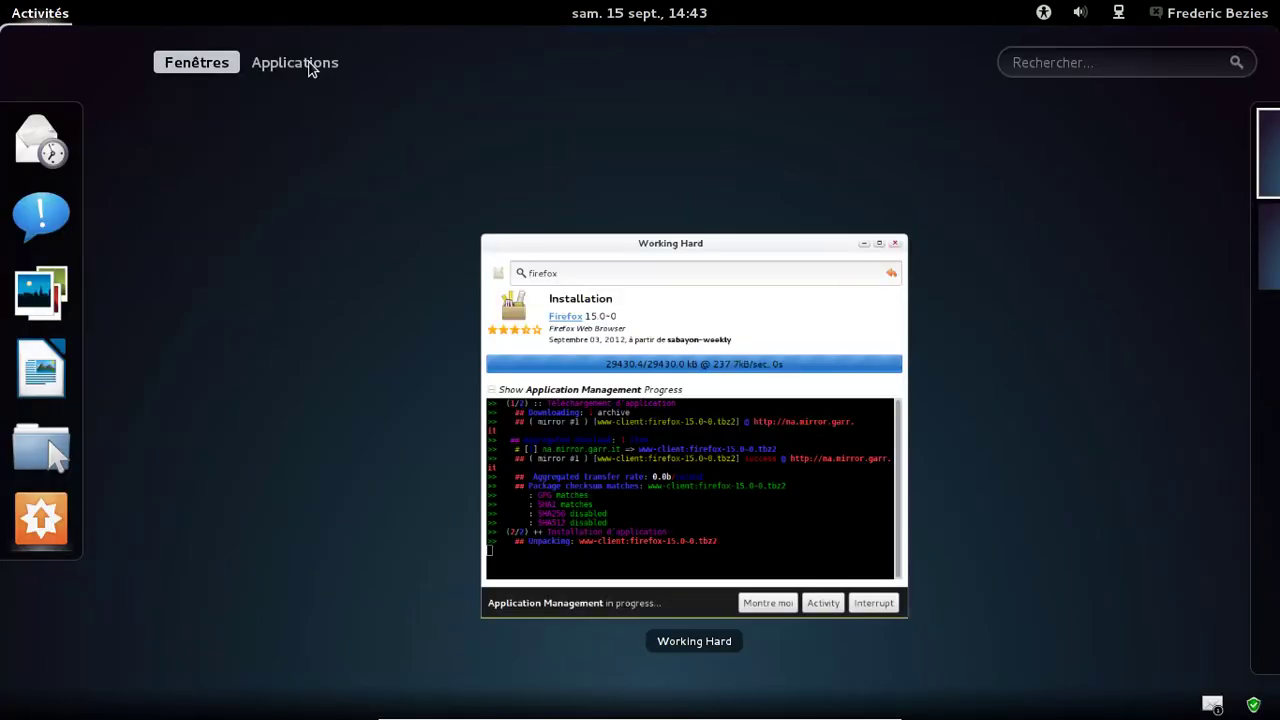
{"action": "left_click", "coordinate": [310, 68]}
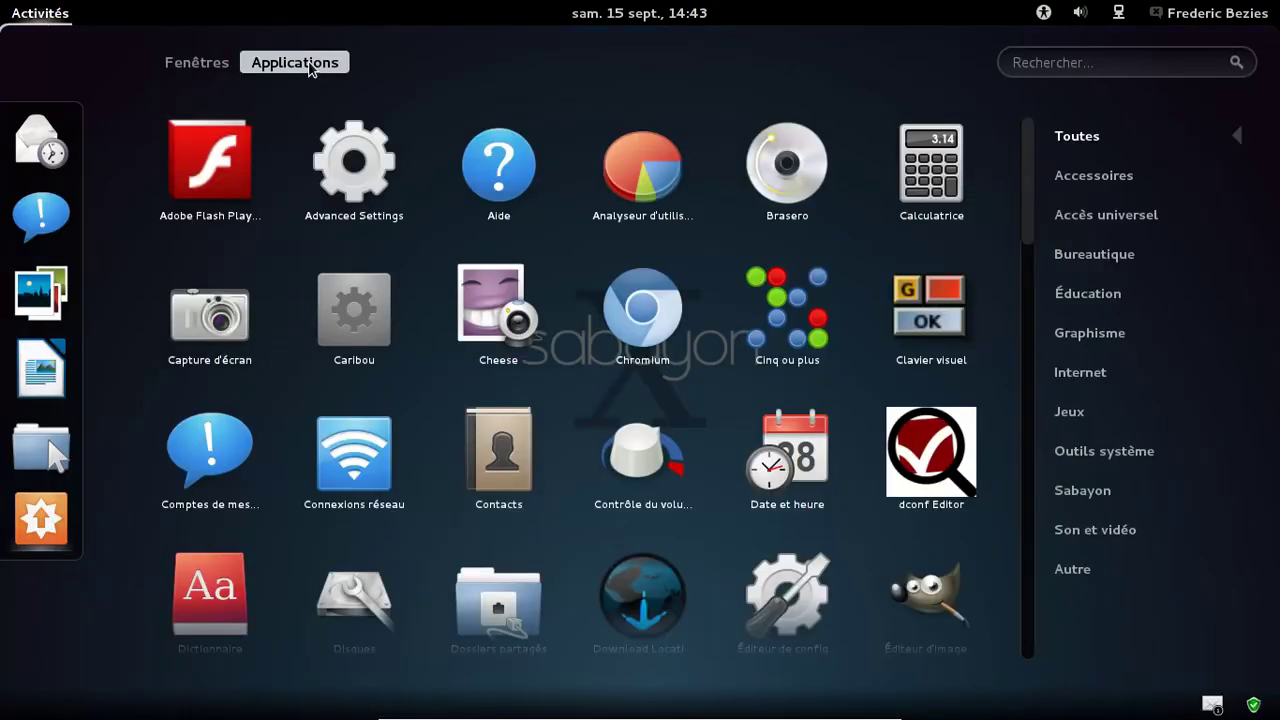
{"action": "left_click", "coordinate": [1027, 70]}
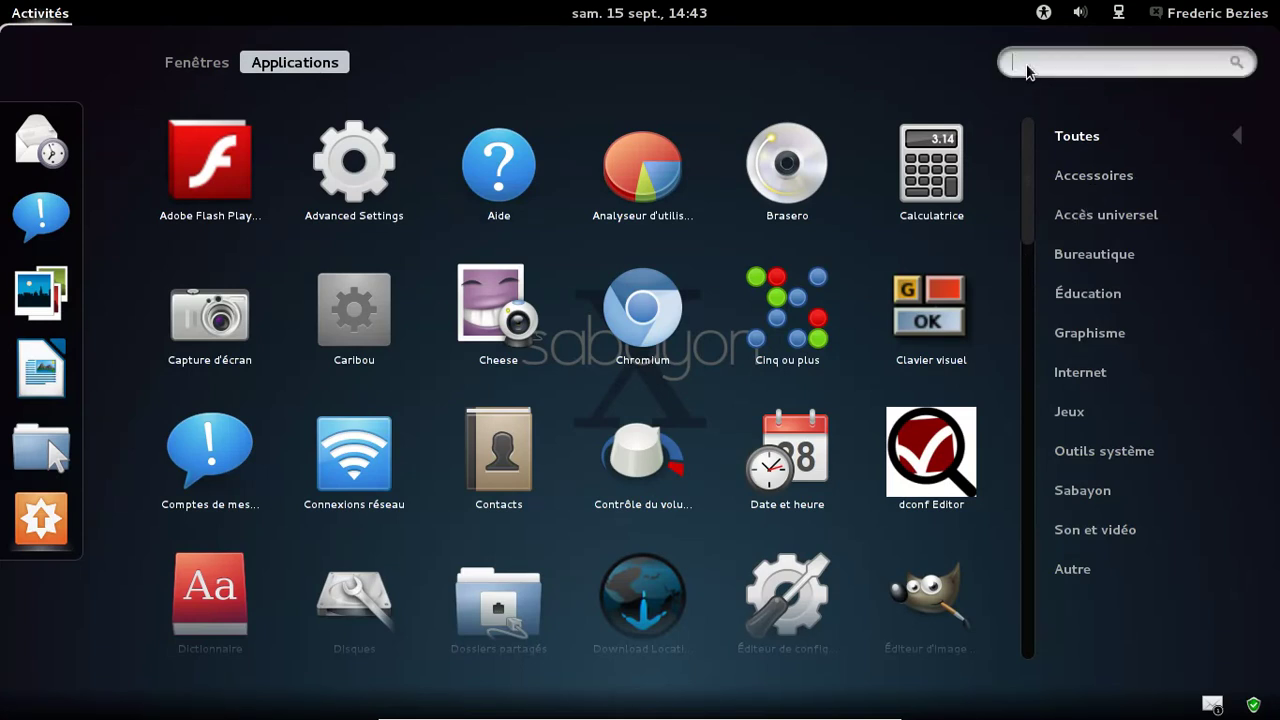
{"action": "right_click", "coordinate": [1027, 70]}
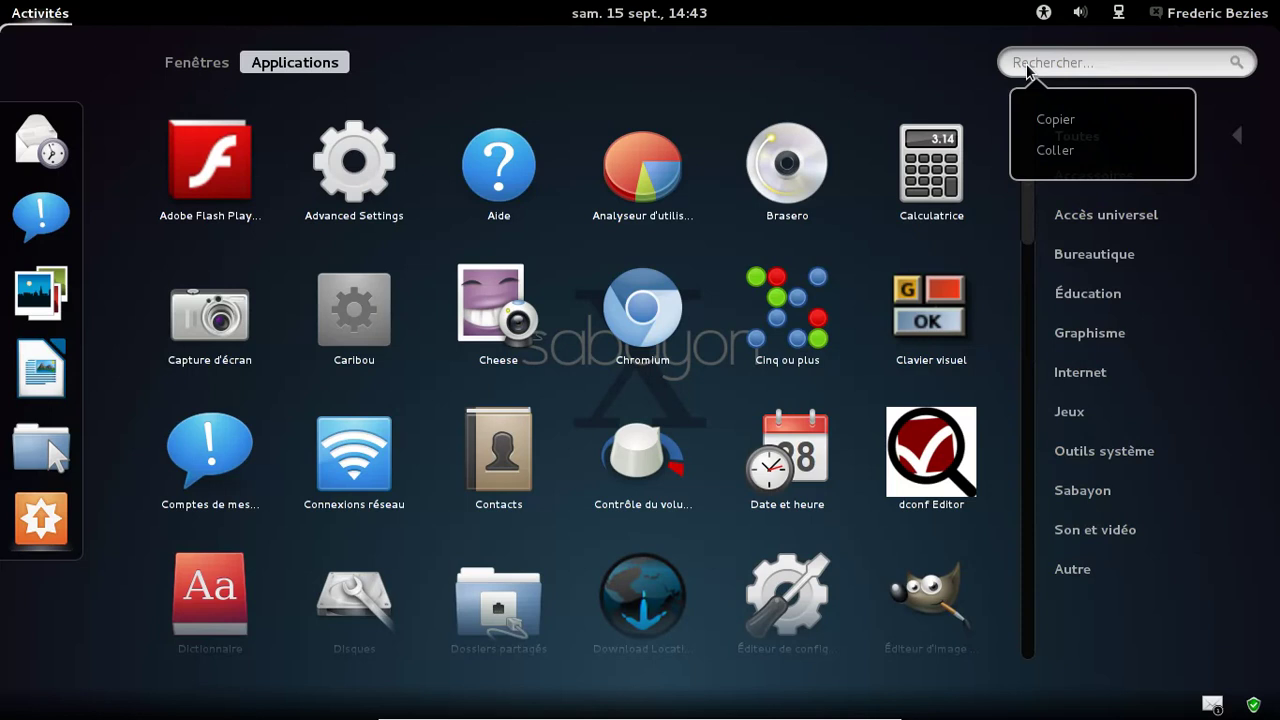
{"action": "left_click", "coordinate": [1022, 68]}
{"action": "type", "text": "d"}
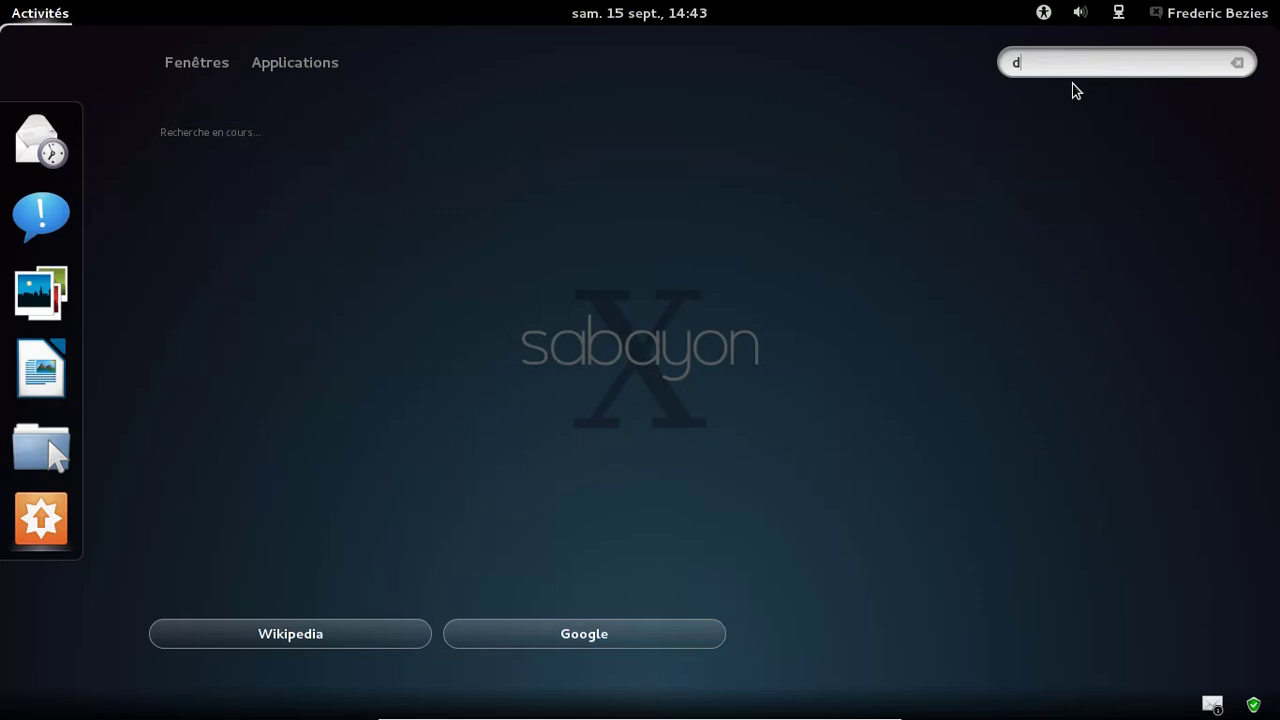
{"action": "type", "text": "o"}
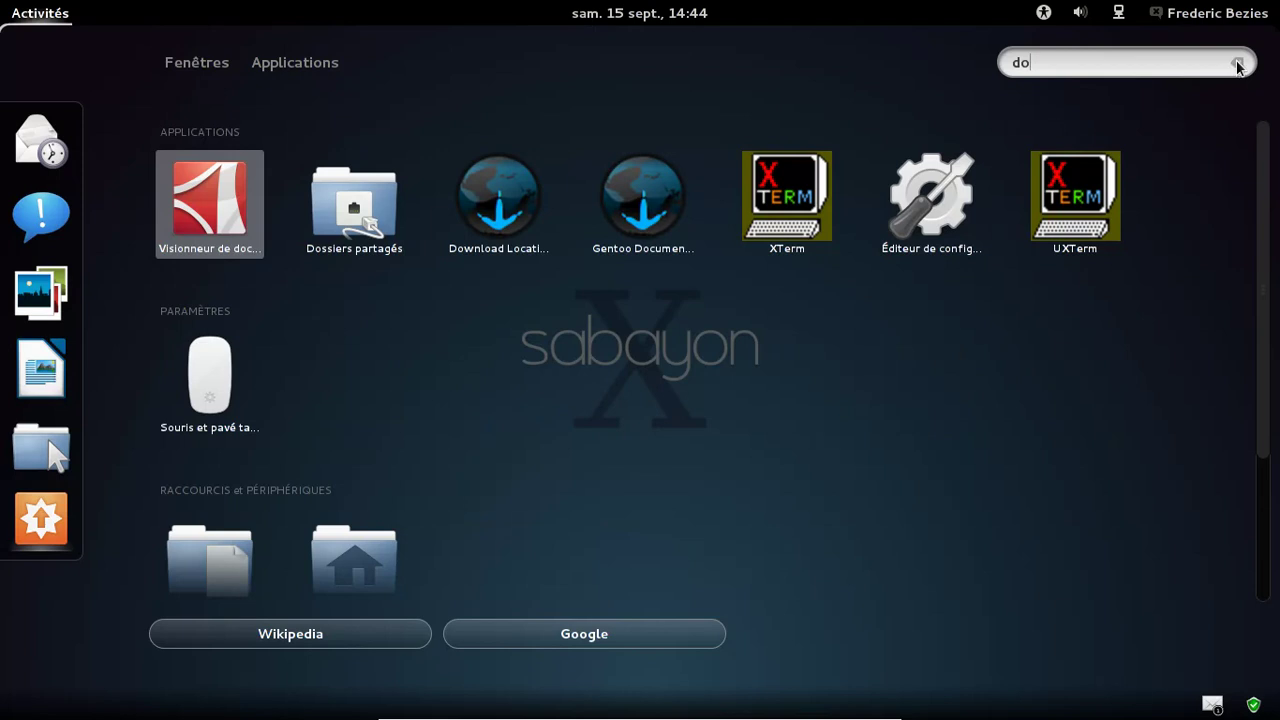
{"action": "key", "text": "Escape"}
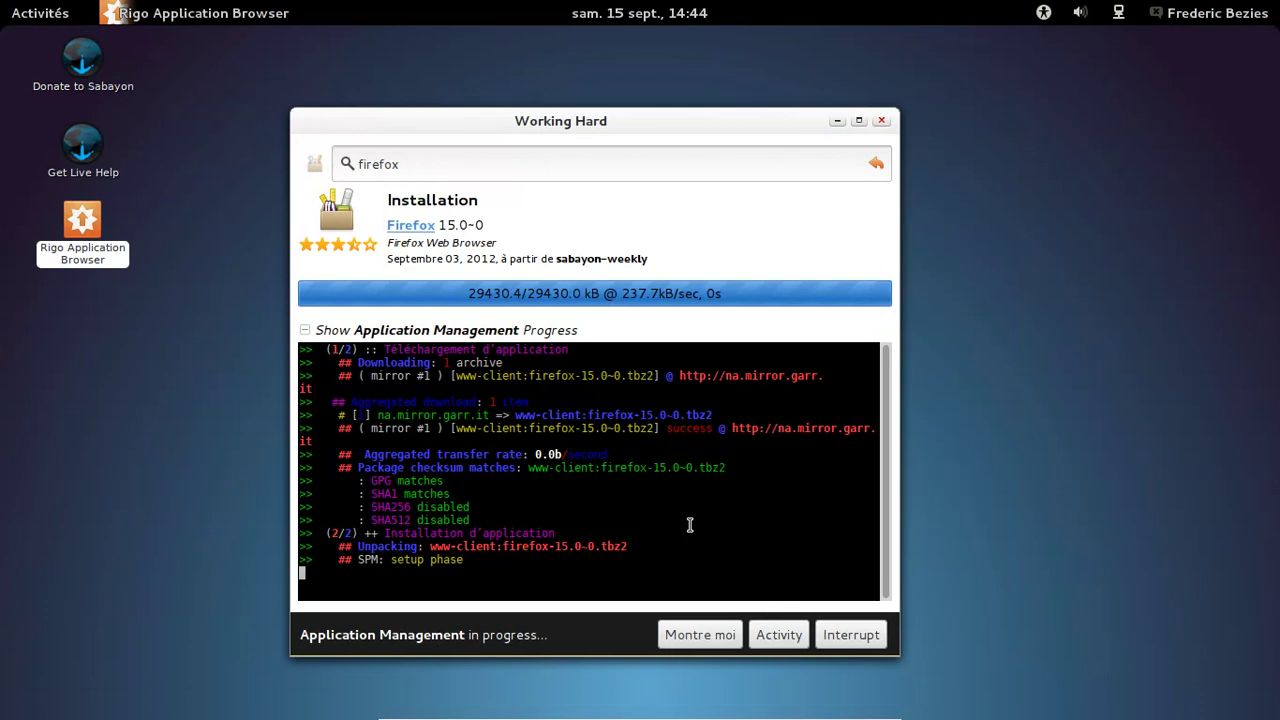
Open the home folder in the file manager, then minimize it
{"action": "left_click", "coordinate": [108, 428]}
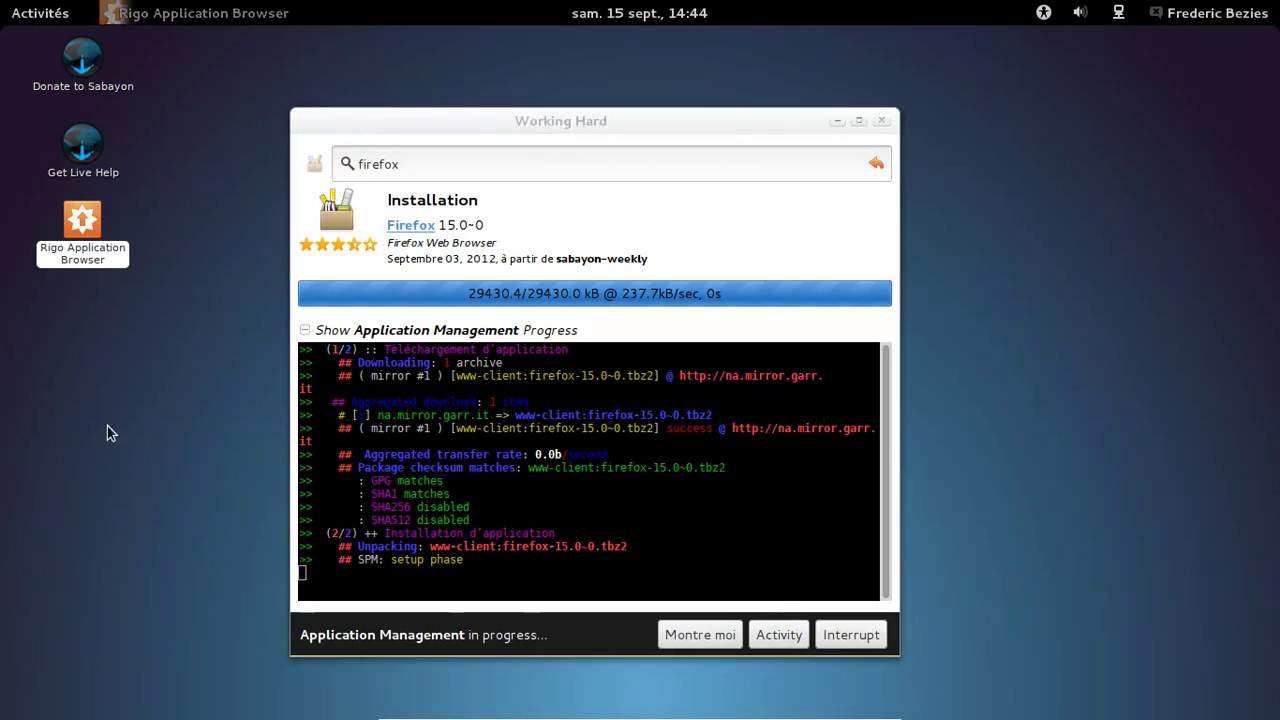
{"action": "left_click", "coordinate": [620, 119]}
{"action": "mouse_move", "coordinate": [4, 8]}
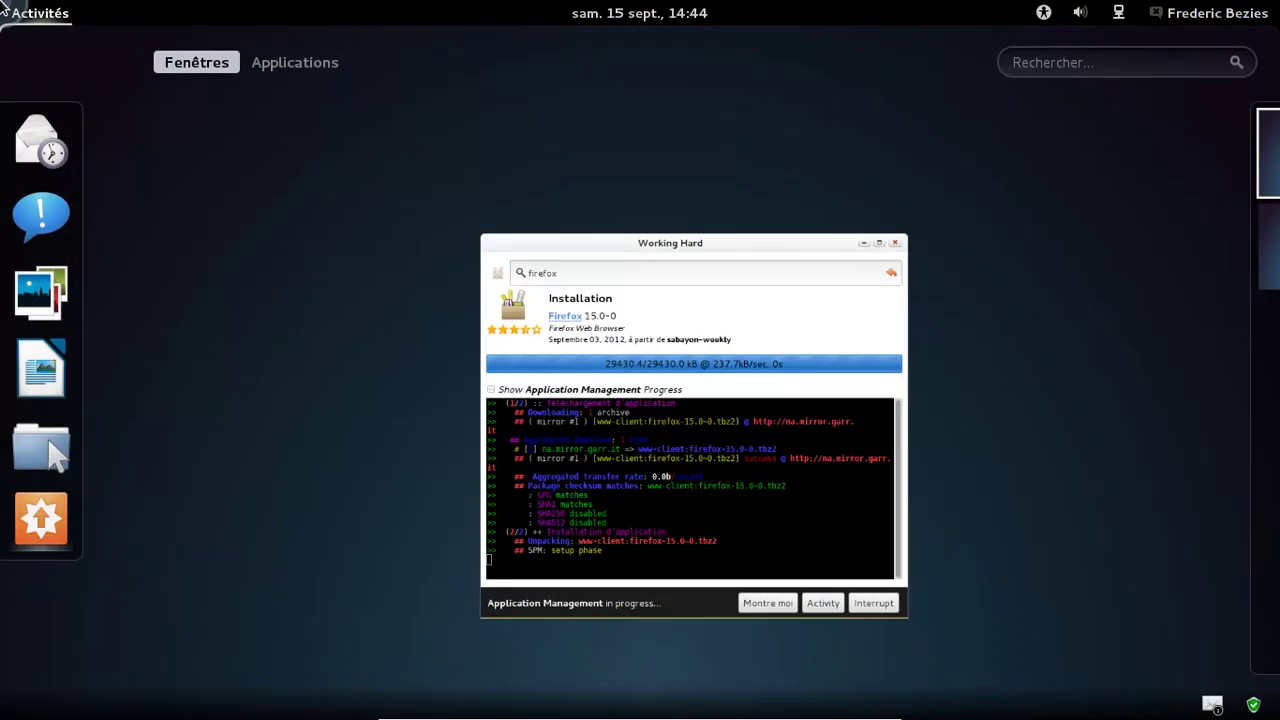
{"action": "left_click", "coordinate": [39, 437]}
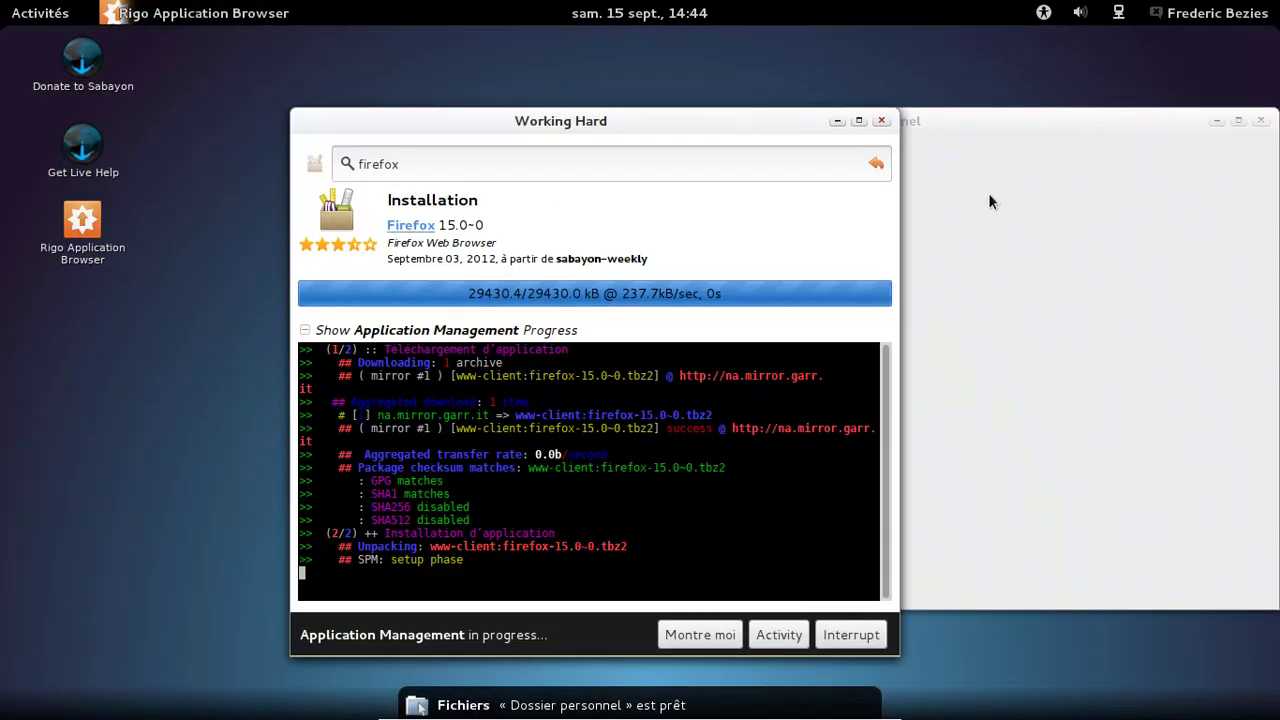
{"action": "left_click", "coordinate": [1008, 122]}
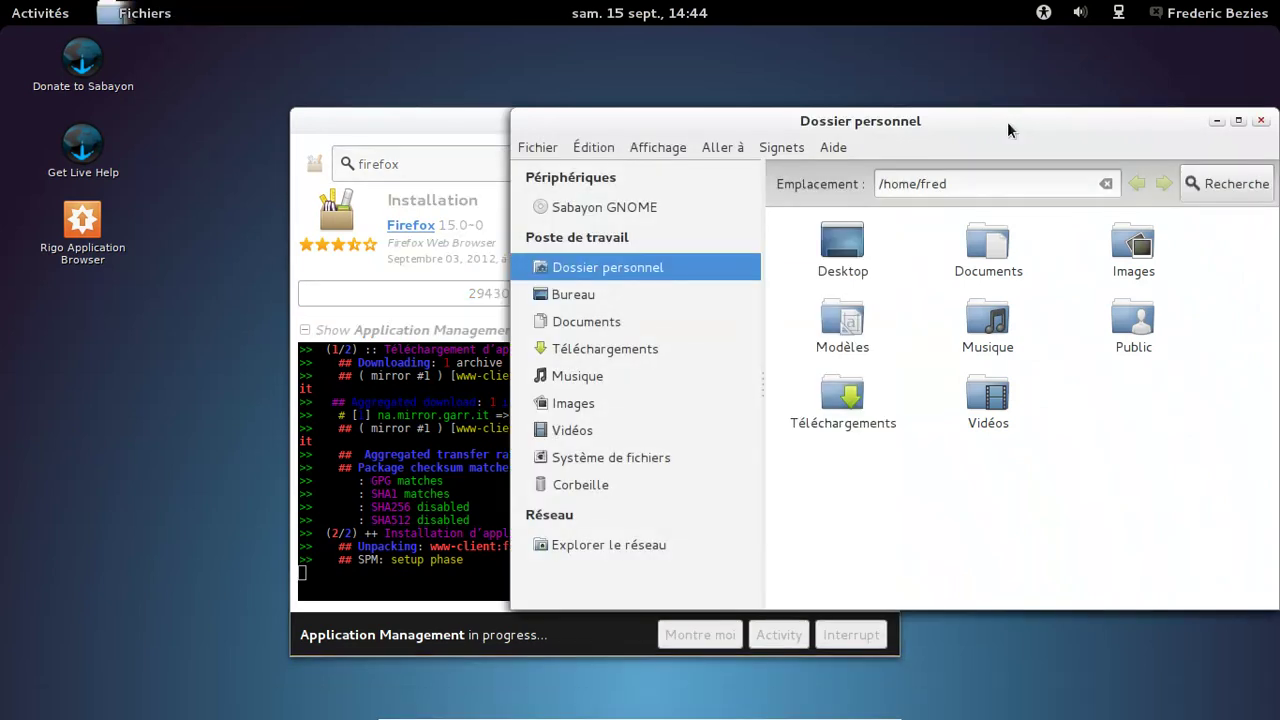
{"action": "left_click", "coordinate": [1218, 120]}
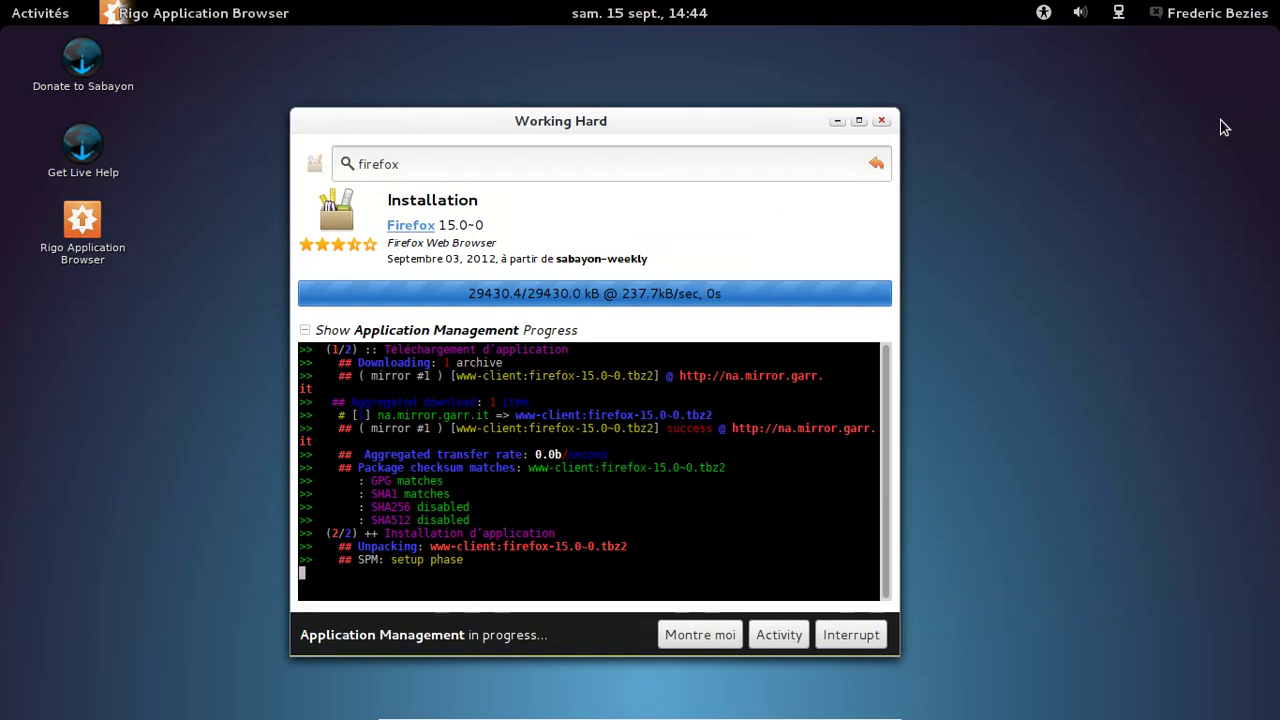
Collapse the progress log, view the install queue holding Firefox 15.0, and return to progress
{"action": "left_click", "coordinate": [445, 158]}
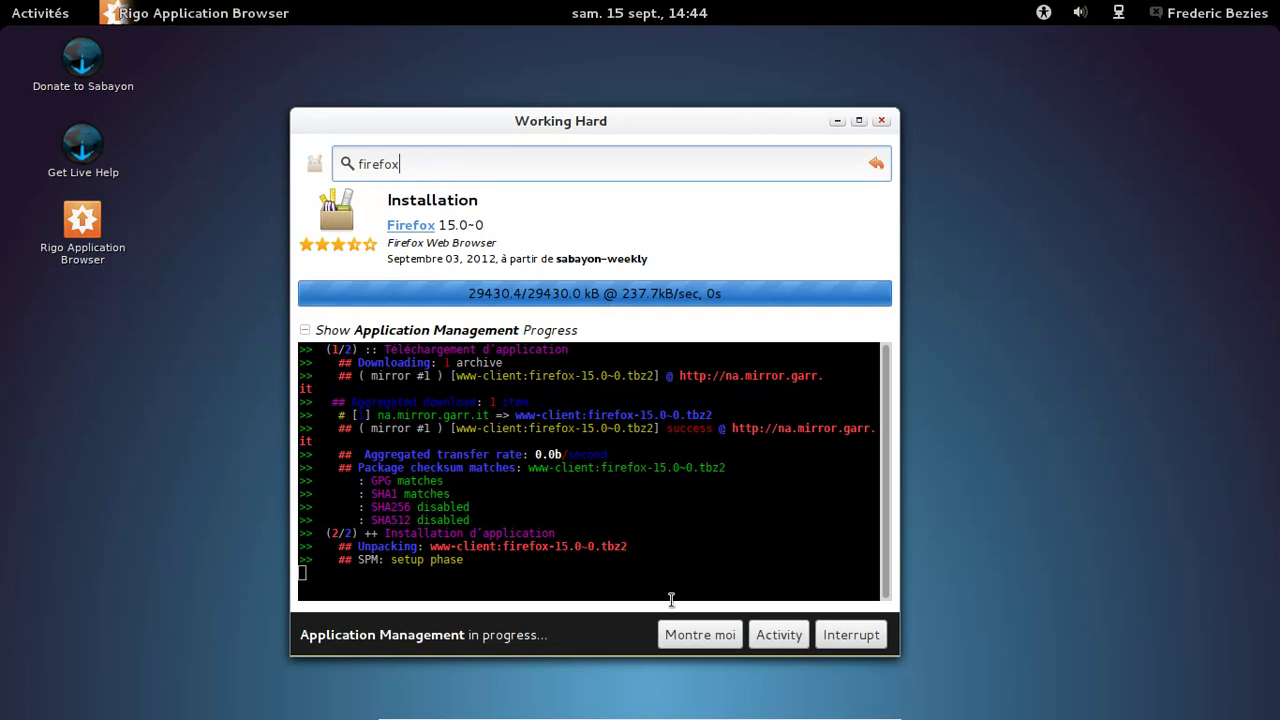
{"action": "left_click", "coordinate": [675, 636]}
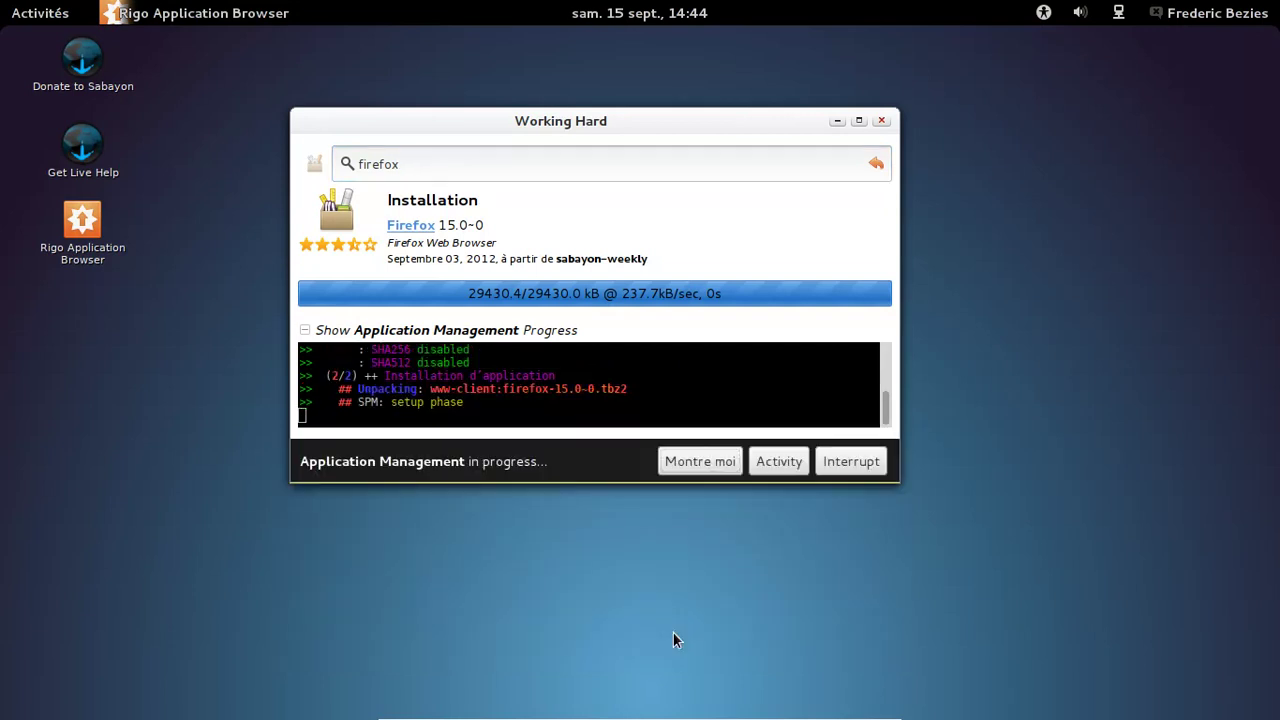
{"action": "left_click", "coordinate": [696, 468]}
{"action": "left_click", "coordinate": [768, 461]}
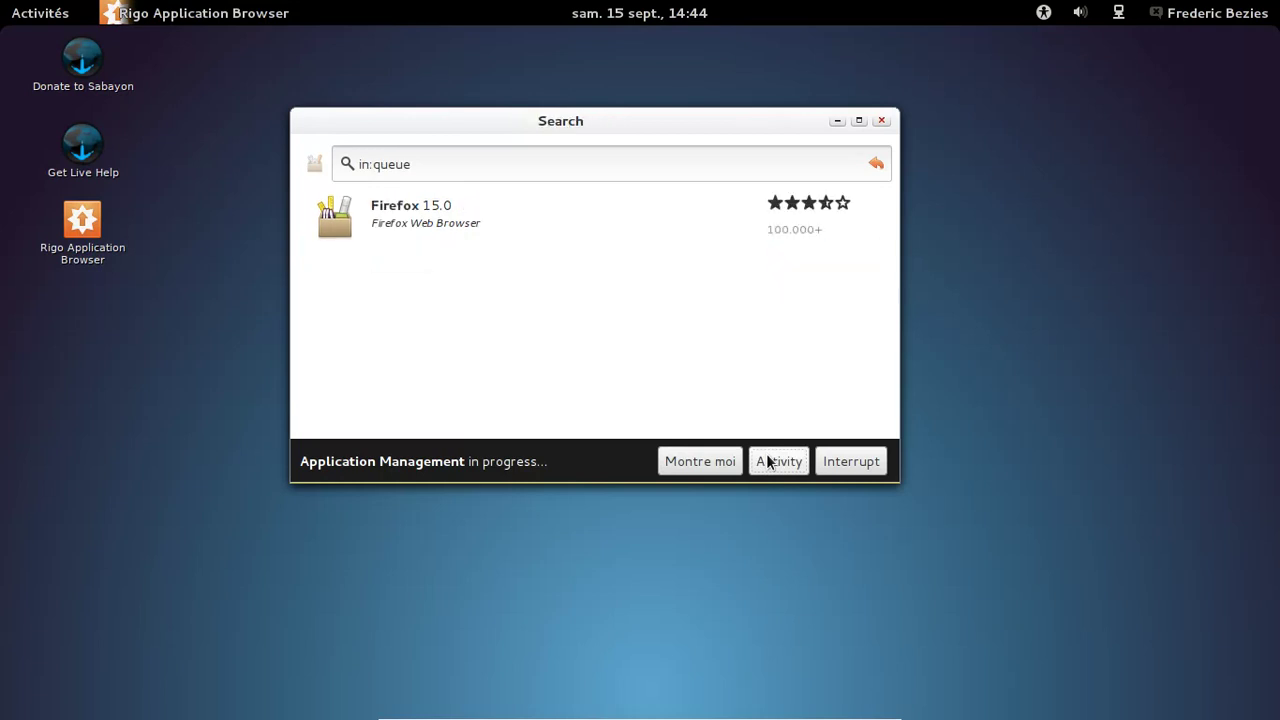
{"action": "left_click", "coordinate": [700, 466]}
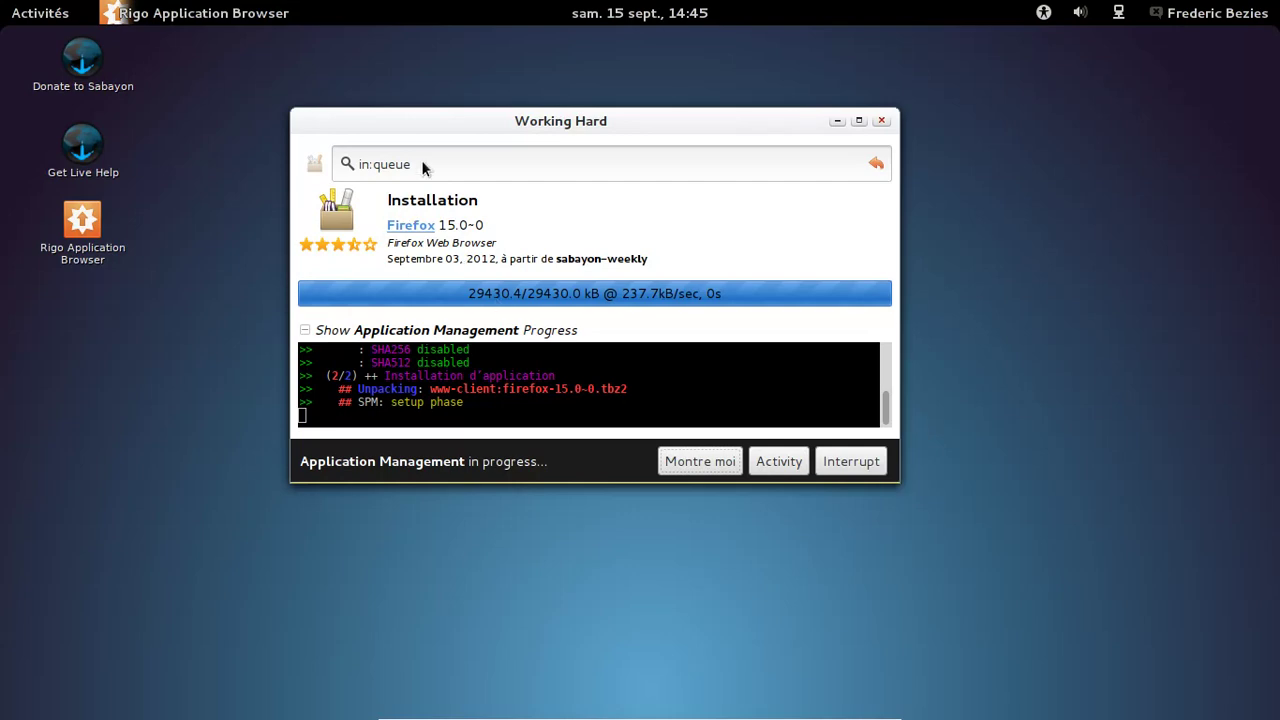
{"action": "key", "text": "super"}
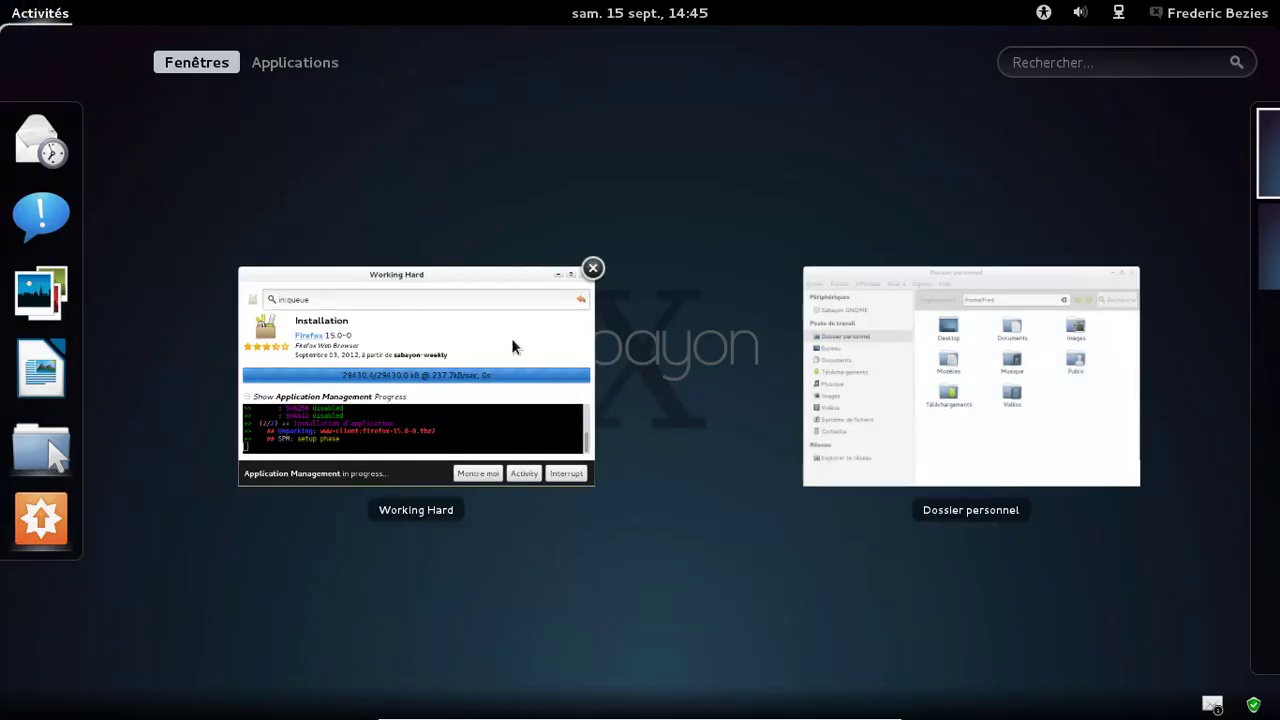
{"action": "left_click", "coordinate": [514, 346]}
{"action": "left_click", "coordinate": [426, 165]}
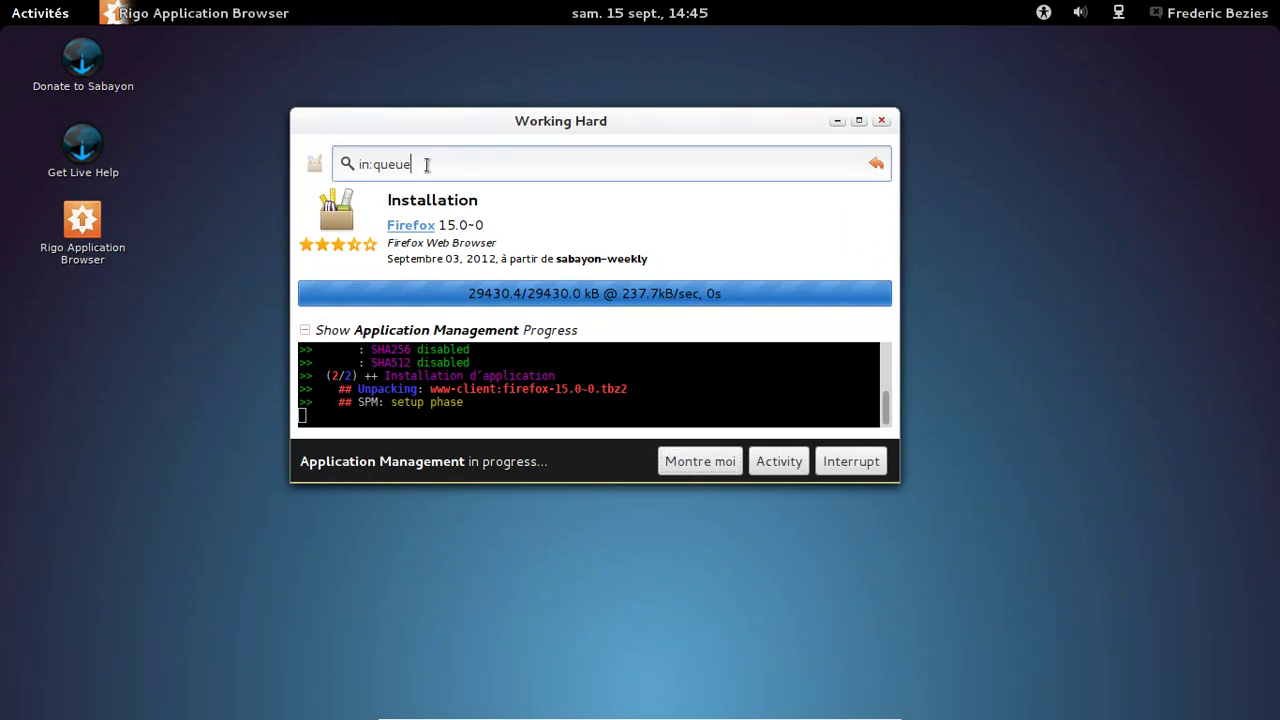
Search 'documents' and install Gnome Documents 0.4.2, bringing up its dependency prompt
{"action": "key", "text": "BackSpace"}
{"action": "key", "text": "BackSpace"}
{"action": "key", "text": "BackSpace"}
{"action": "key", "text": "BackSpace"}
{"action": "key", "text": "BackSpace"}
{"action": "key", "text": "BackSpace"}
{"action": "key", "text": "BackSpace"}
{"action": "key", "text": "BackSpace"}
{"action": "type", "text": "documents"}
{"action": "key", "text": "Return"}
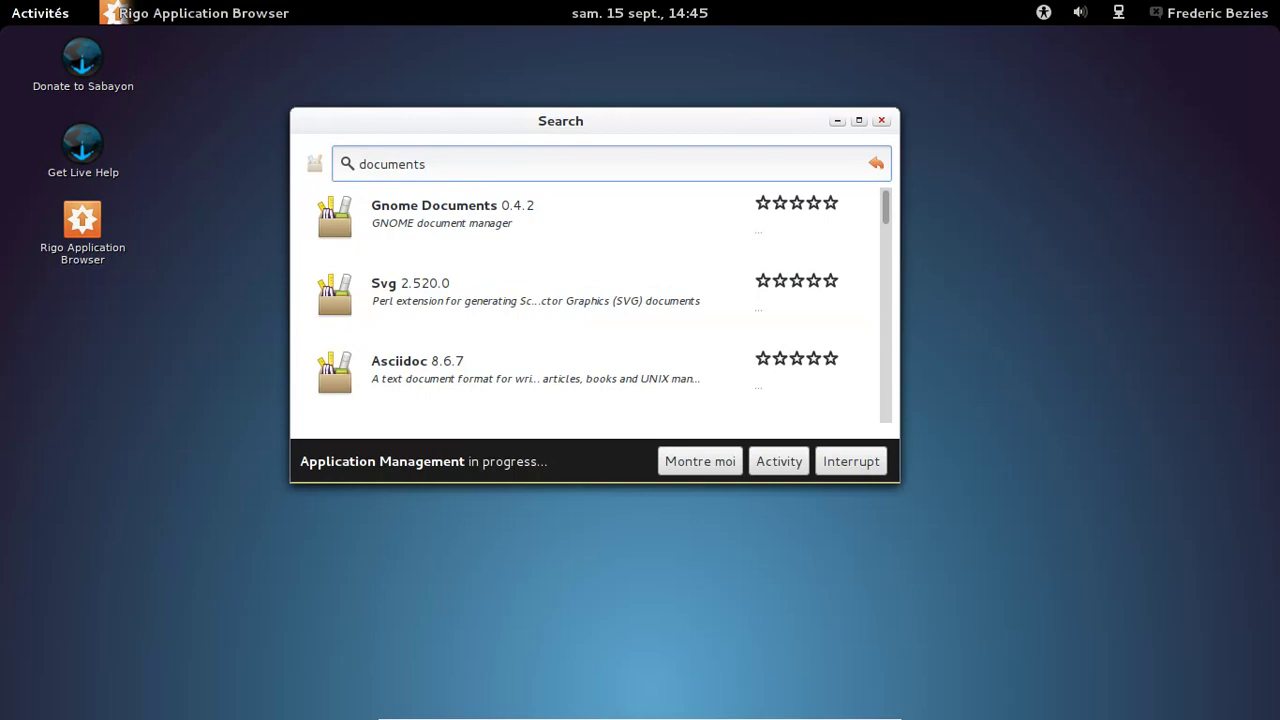
{"action": "left_click", "coordinate": [431, 230]}
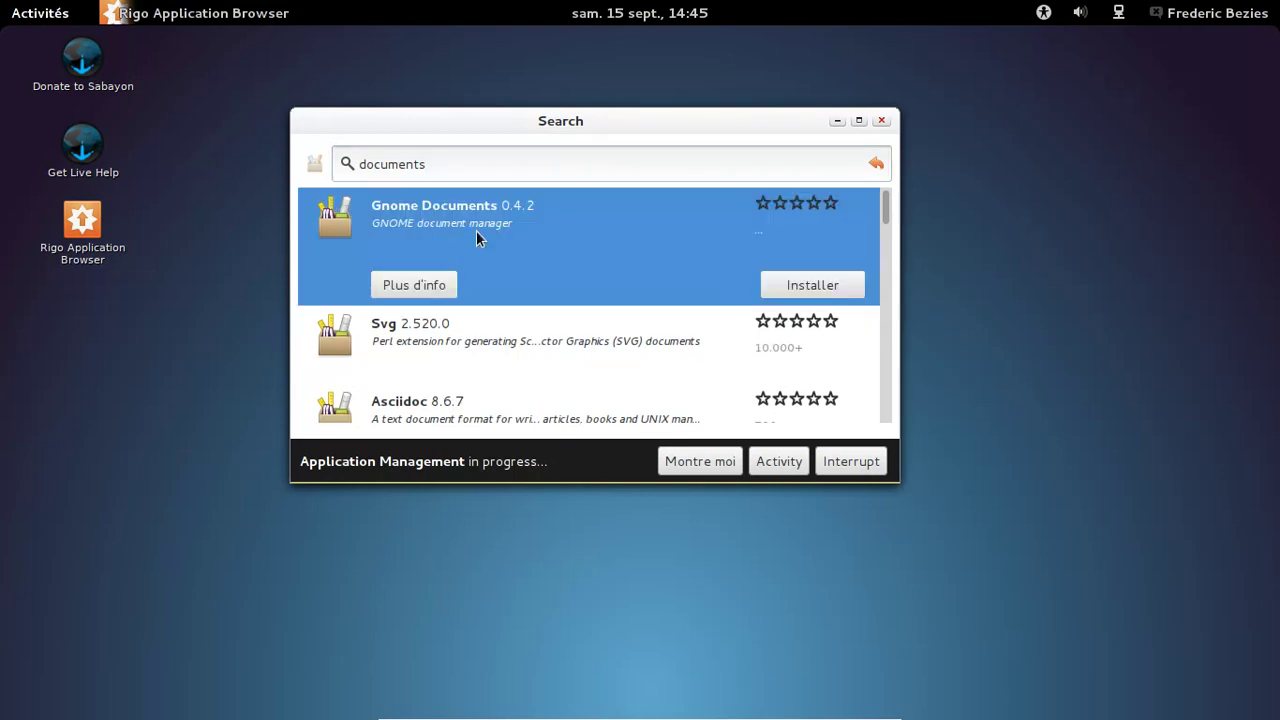
{"action": "left_click", "coordinate": [816, 287]}
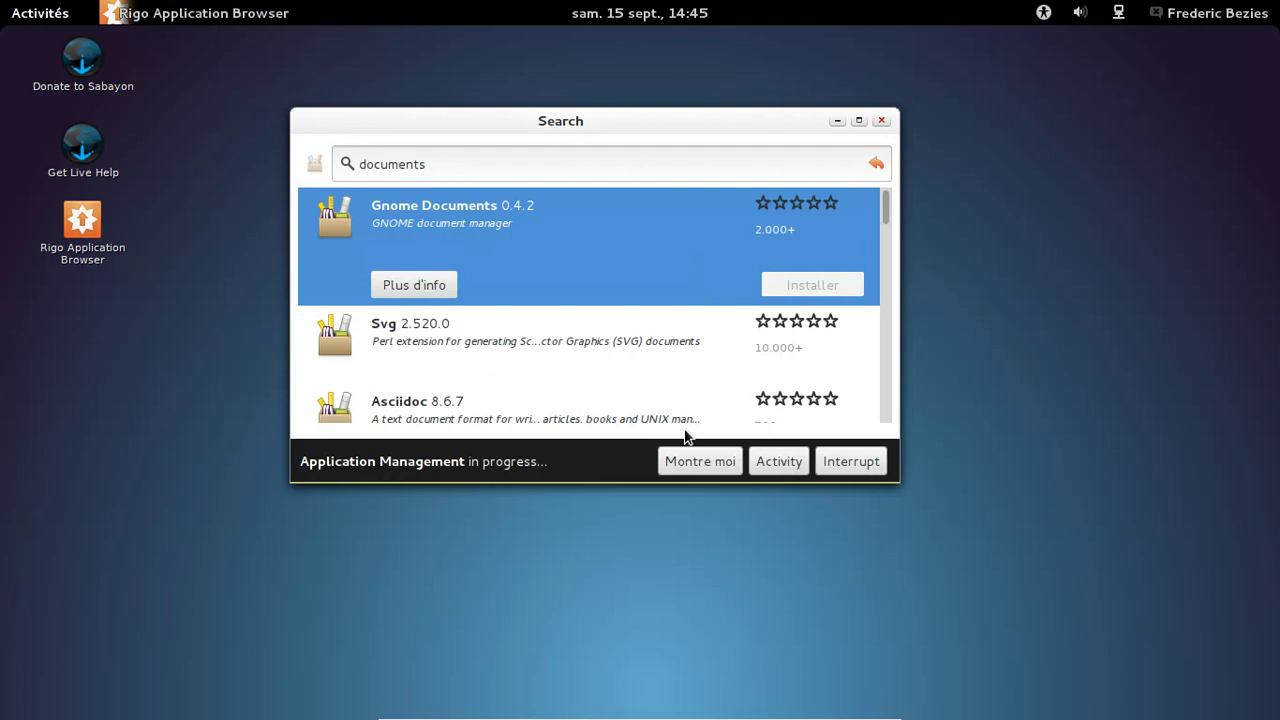
{"action": "left_click", "coordinate": [689, 462]}
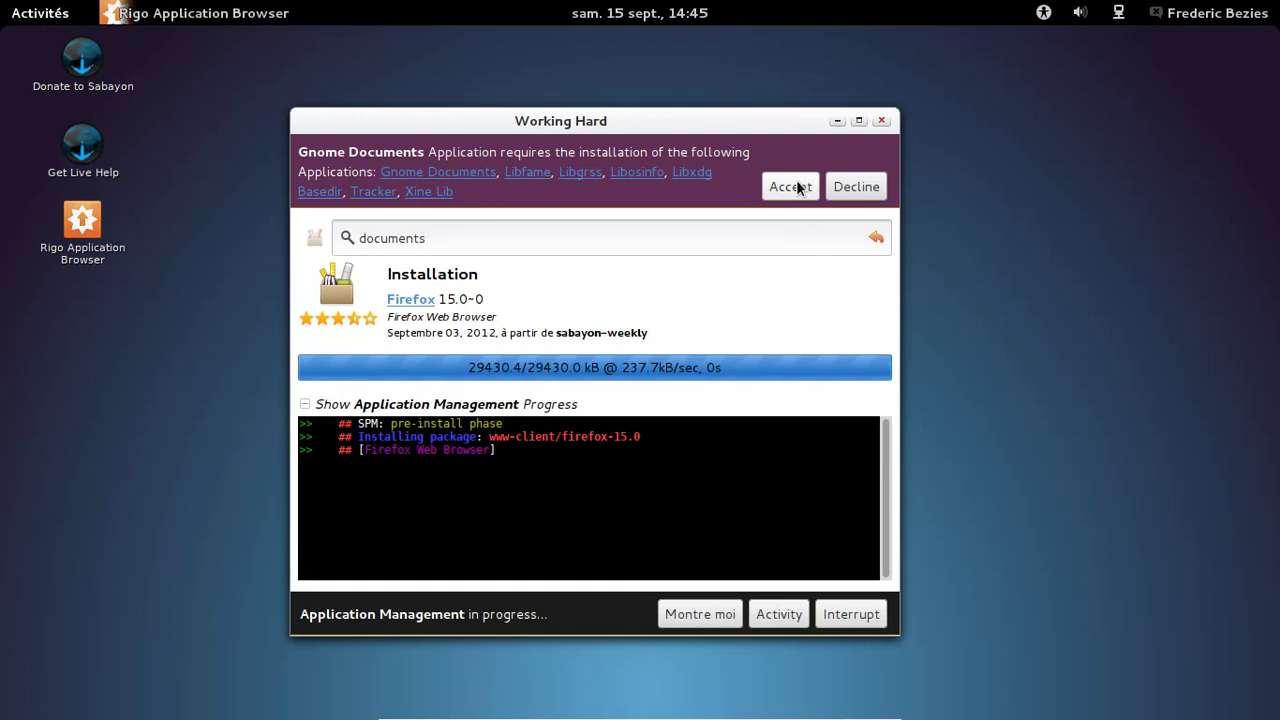
Accept the Gnome Documents dependencies, confirm the install, and authenticate with the administrator password
{"action": "left_click", "coordinate": [797, 187]}
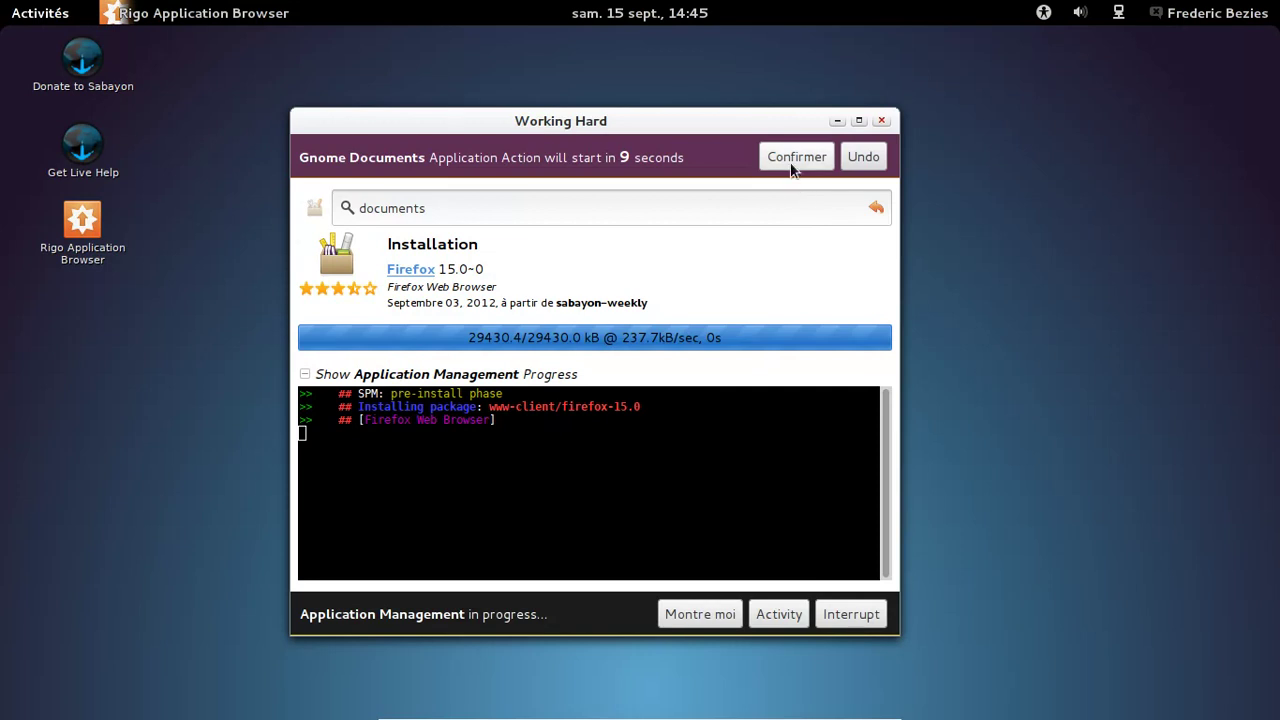
{"action": "left_click", "coordinate": [794, 163]}
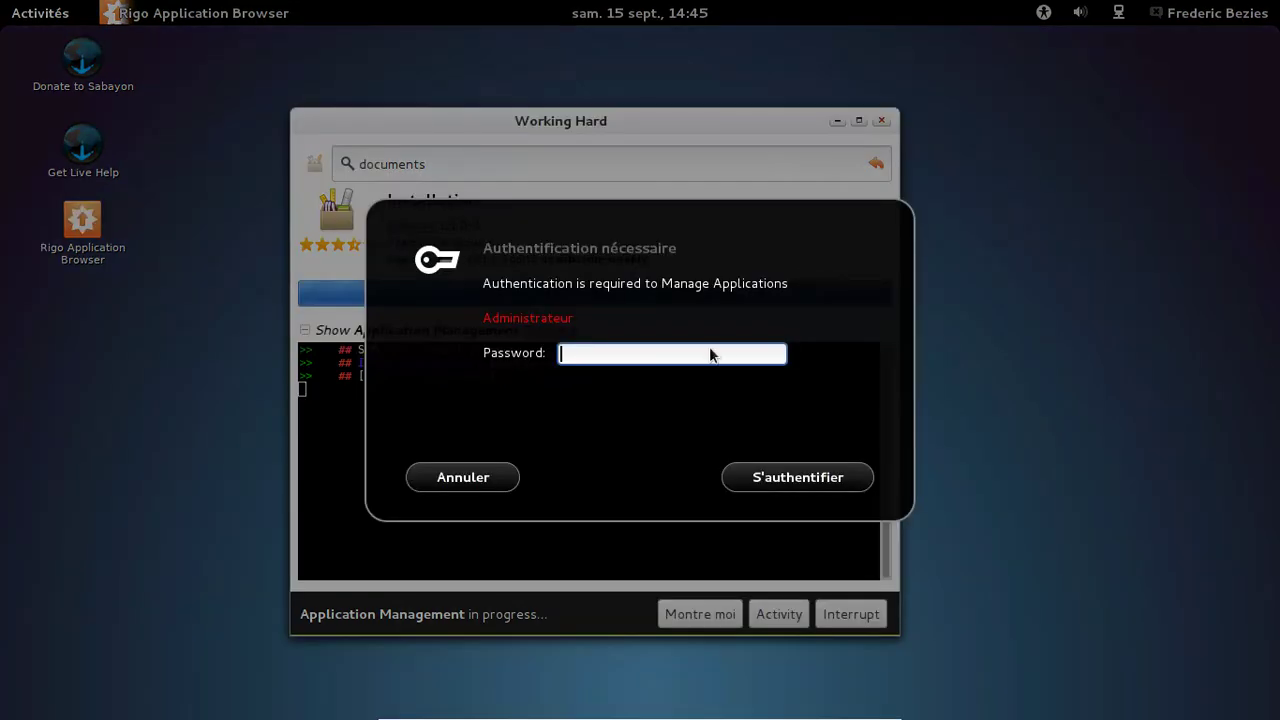
{"action": "type", "text": "********"}
{"action": "key", "text": "Return"}
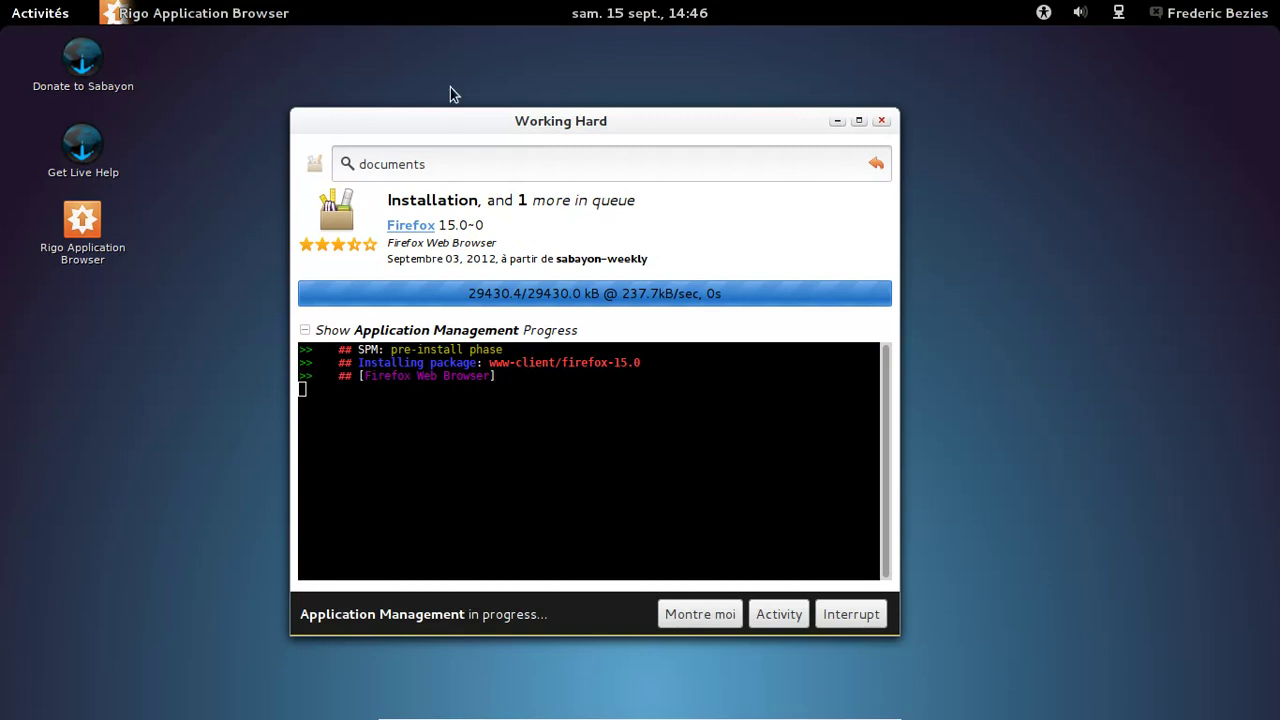
Inspect the install queue, expanding the Gnome Documents and Firefox entries and Firefox's details
{"action": "left_click_drag", "start_coordinate": [610, 123], "coordinate": [661, 110]}
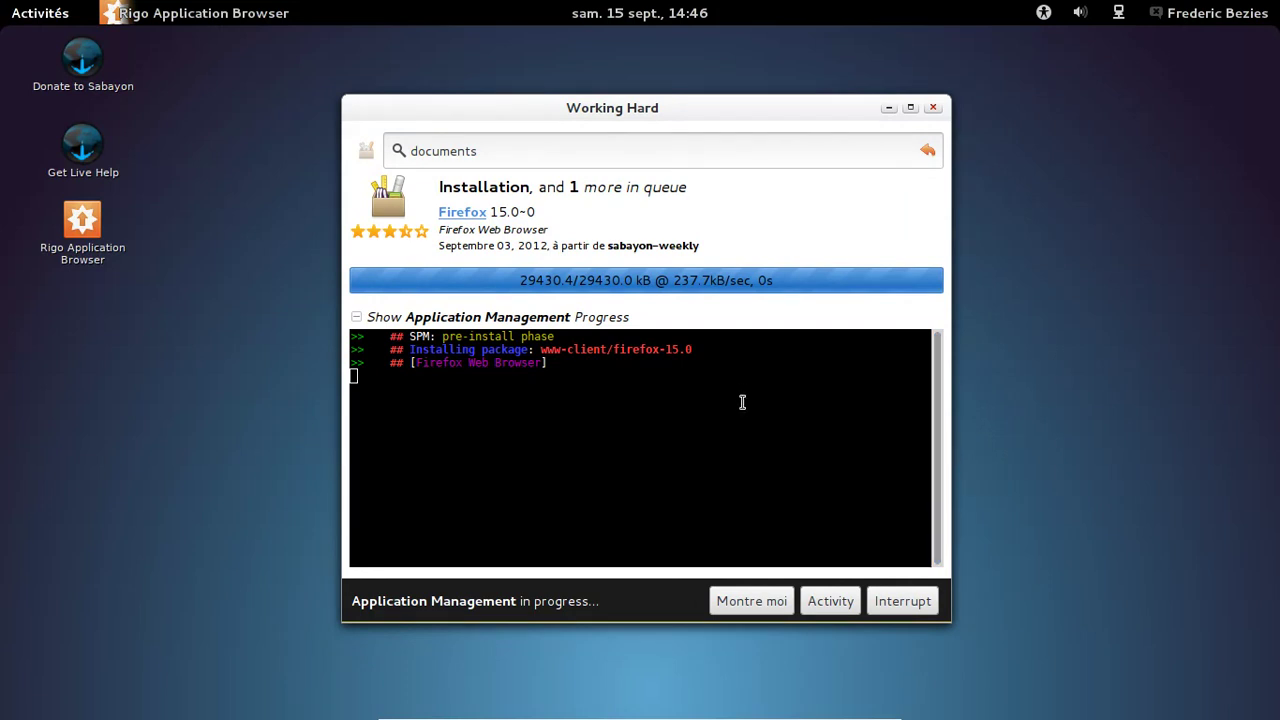
{"action": "left_click", "coordinate": [829, 601]}
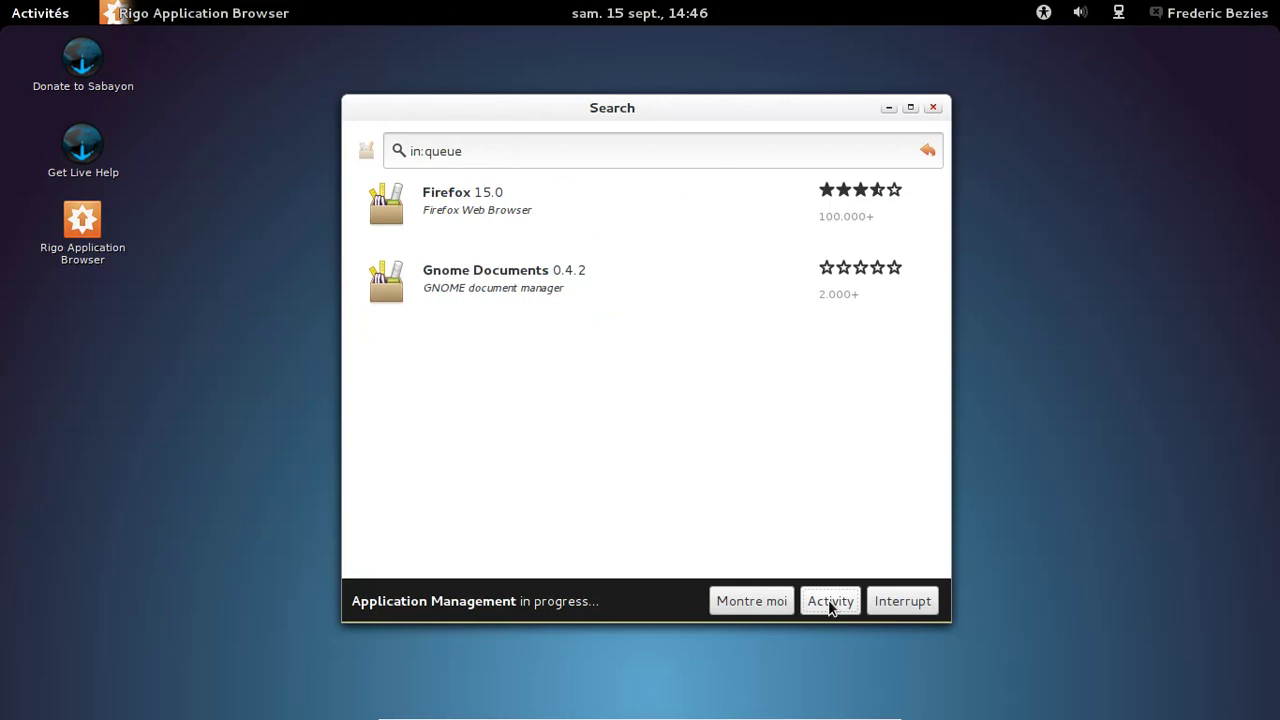
{"action": "left_click", "coordinate": [539, 289]}
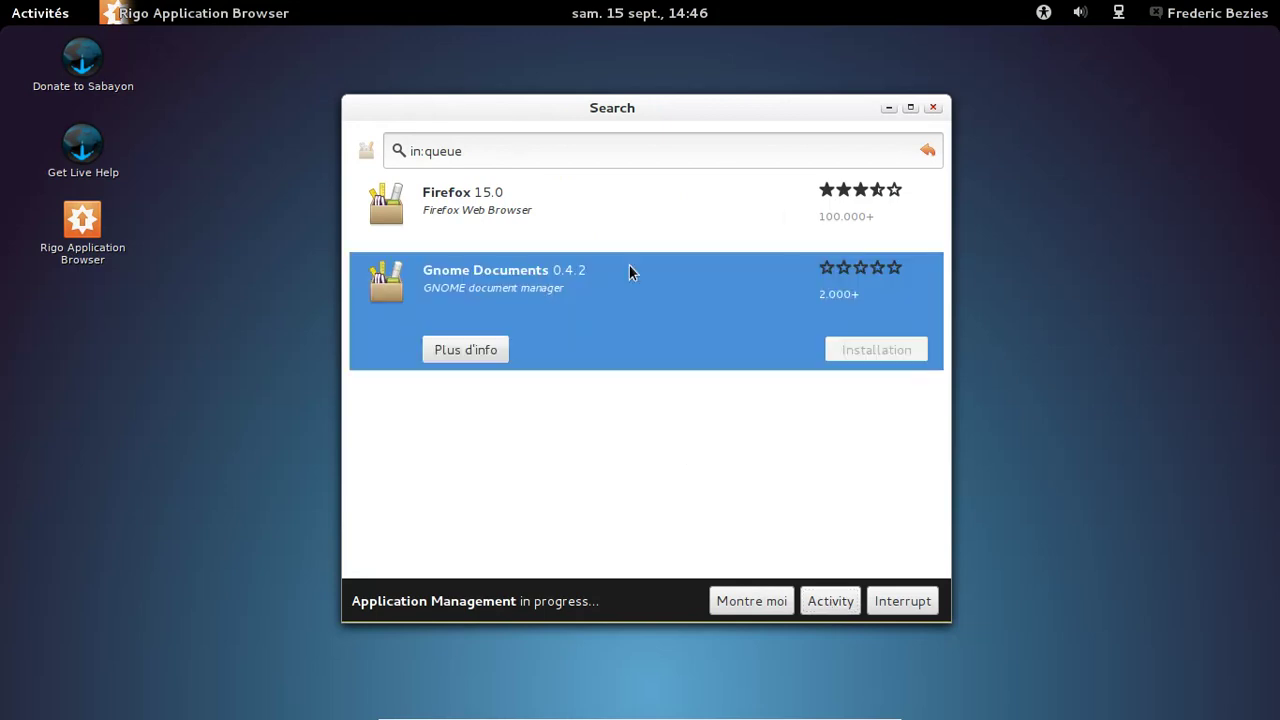
{"action": "left_click", "coordinate": [503, 216]}
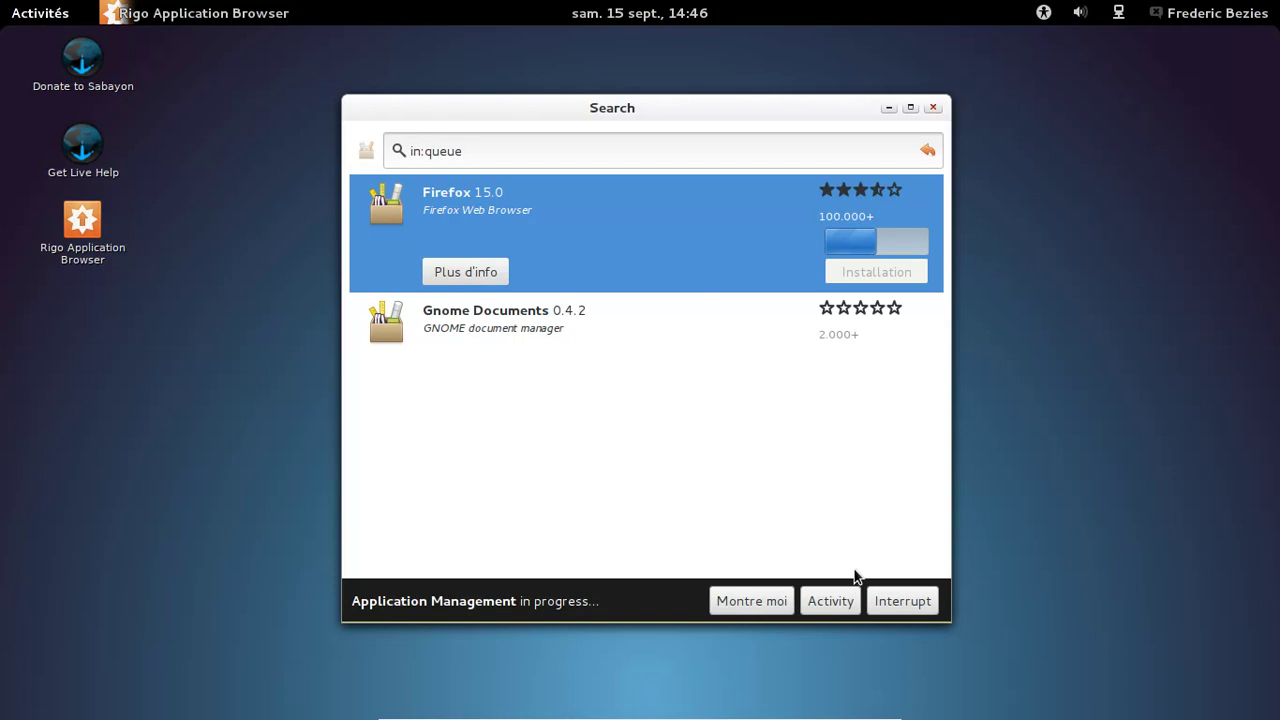
{"action": "left_click", "coordinate": [481, 272]}
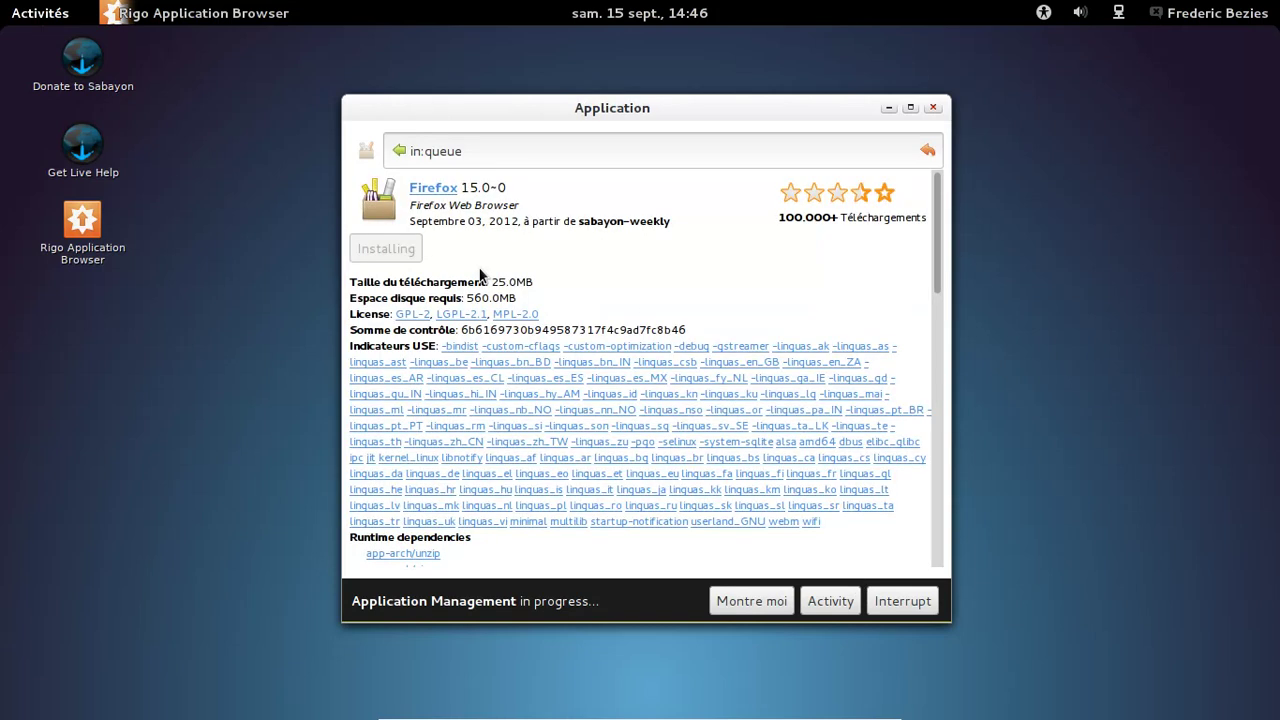
Go back to the Firefox installation progress and make the window taller to show more log
{"action": "scroll", "coordinate": [941, 396], "scroll_direction": "down", "scroll_amount": 5}
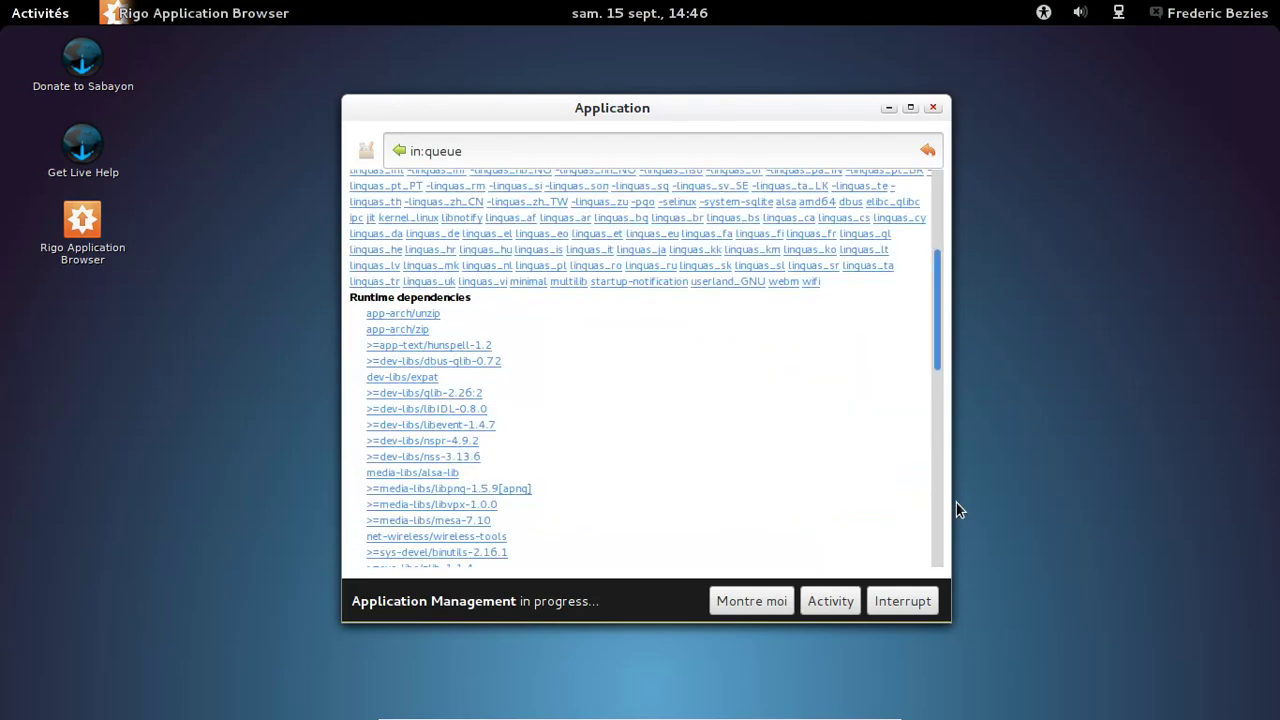
{"action": "left_click_drag", "start_coordinate": [956, 510], "coordinate": [955, 245]}
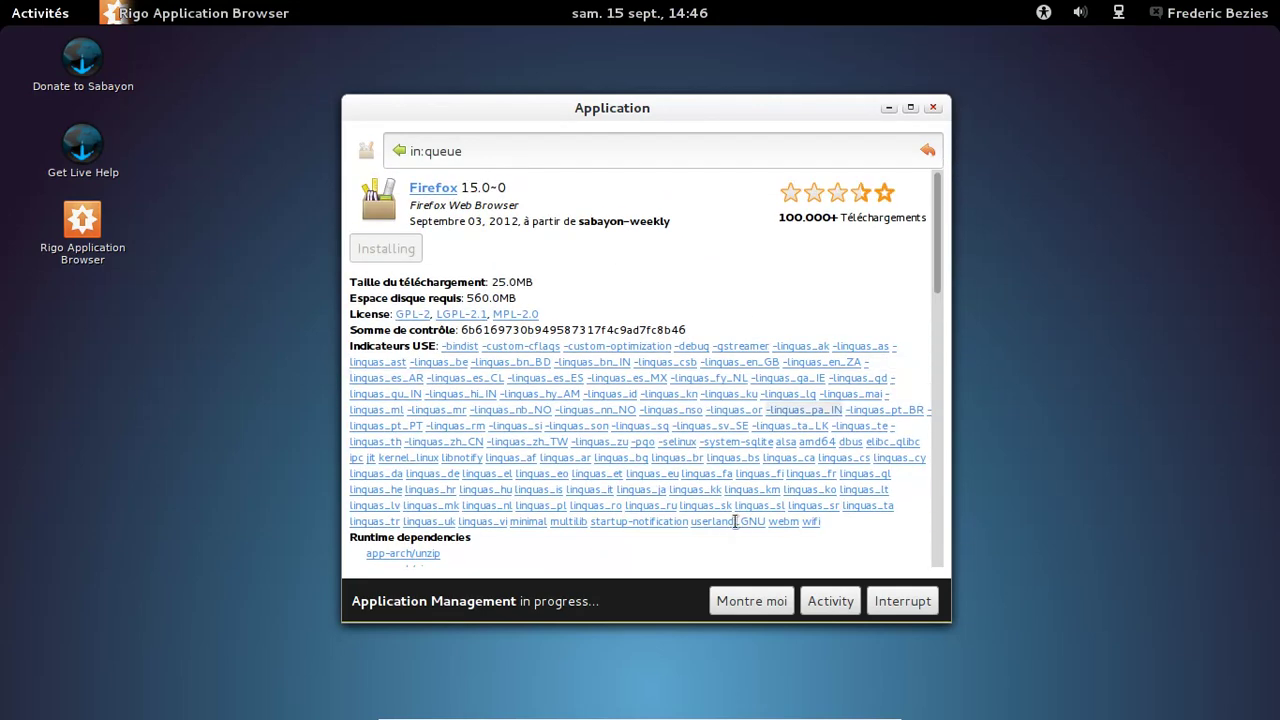
{"action": "left_click", "coordinate": [762, 592]}
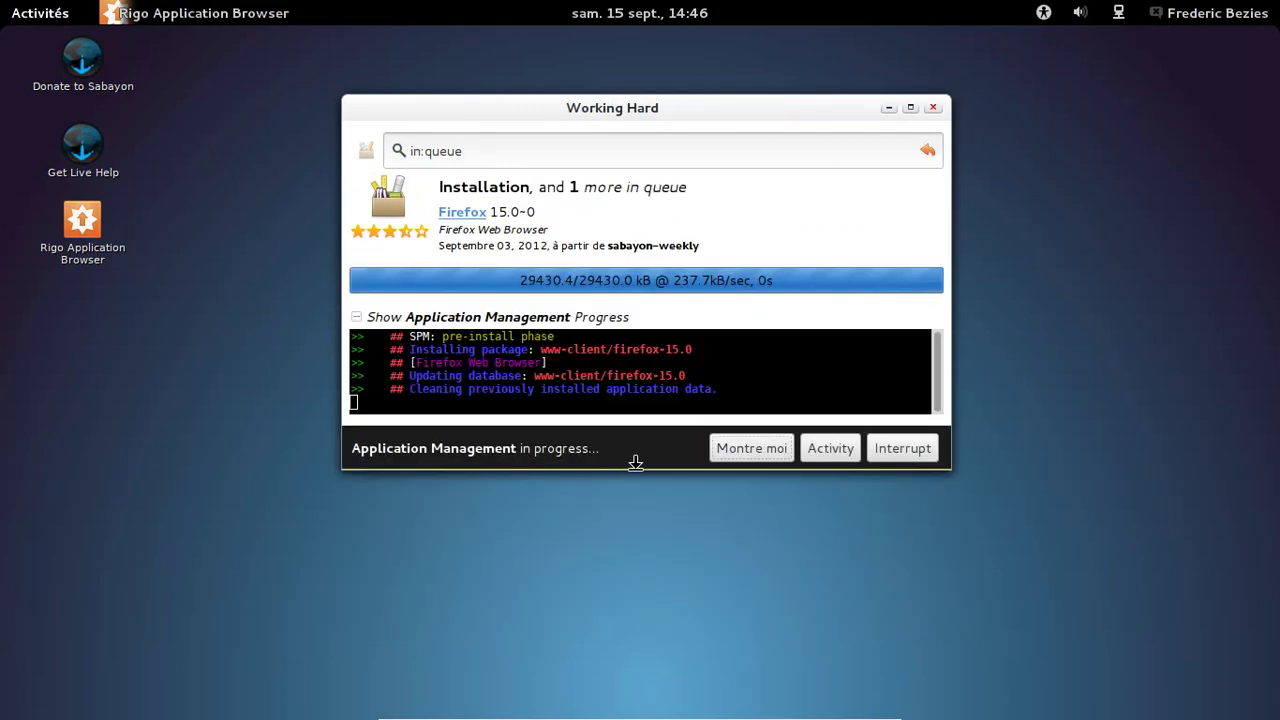
{"action": "left_click_drag", "start_coordinate": [634, 466], "coordinate": [650, 636]}
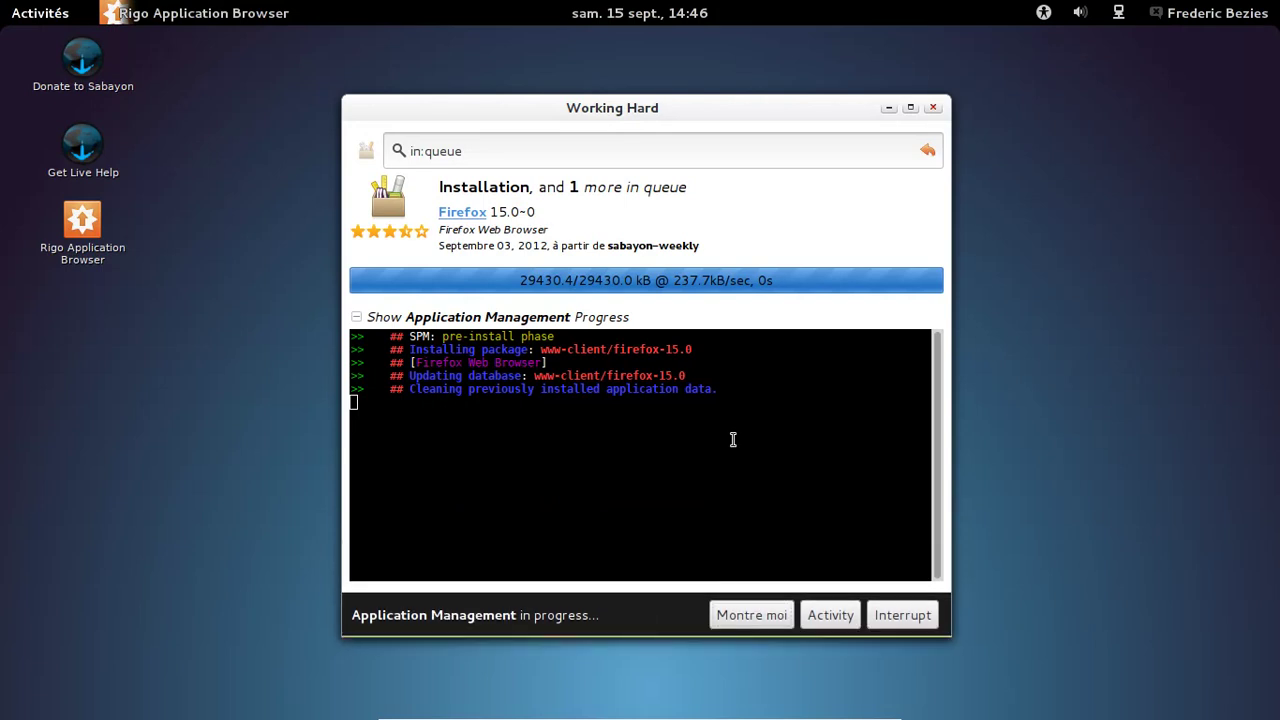
Open the Activities overview, try a search for 'doc', then clear it
{"action": "left_click", "coordinate": [28, 17]}
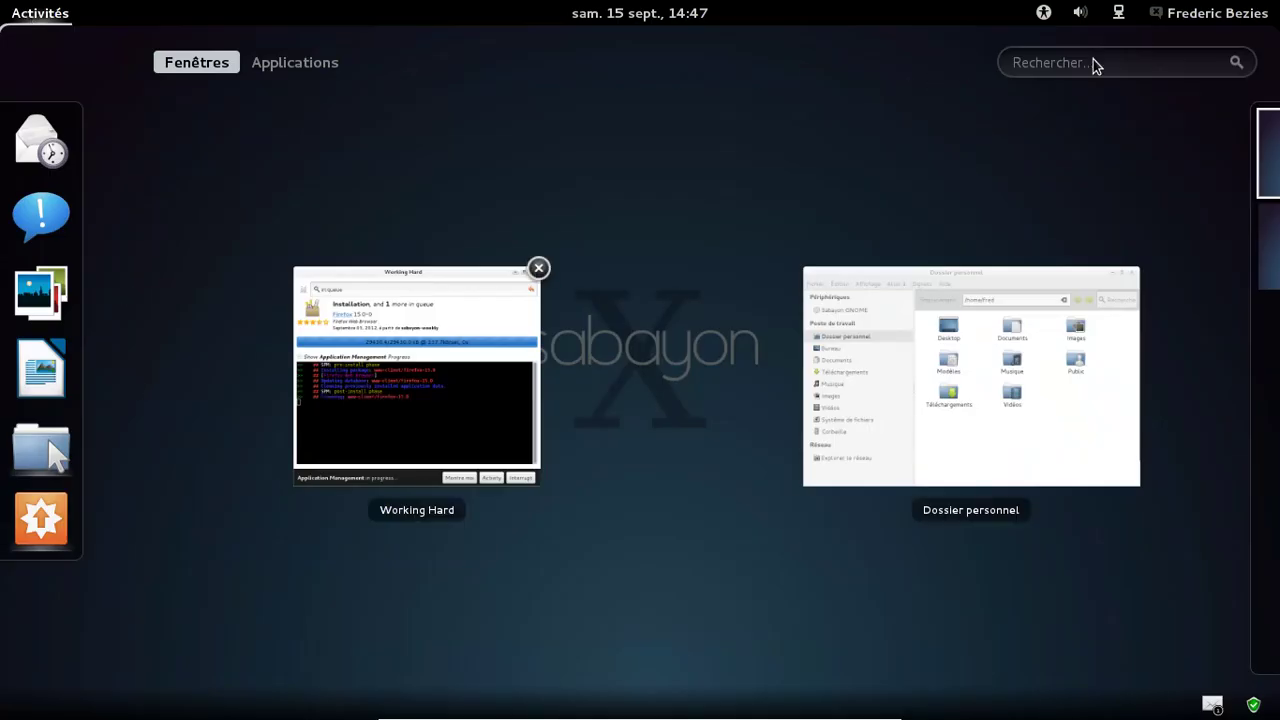
{"action": "left_click", "coordinate": [1116, 63]}
{"action": "type", "text": "do"}
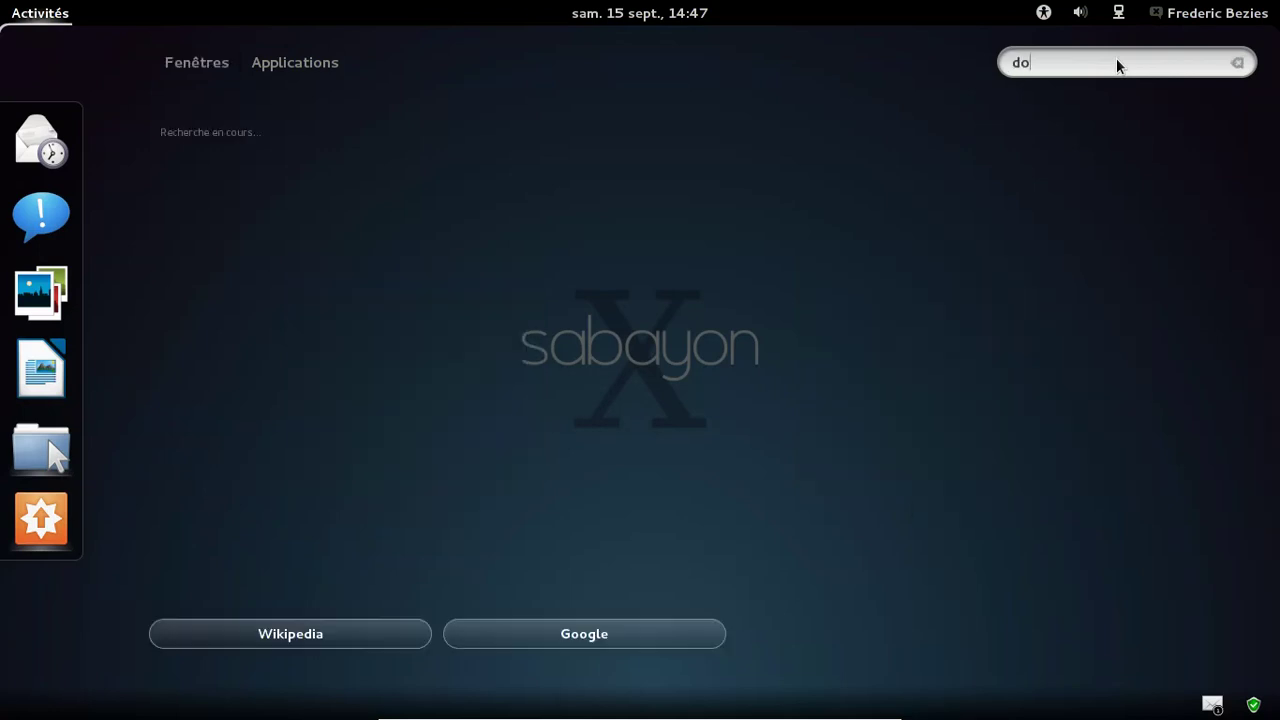
{"action": "type", "text": "c"}
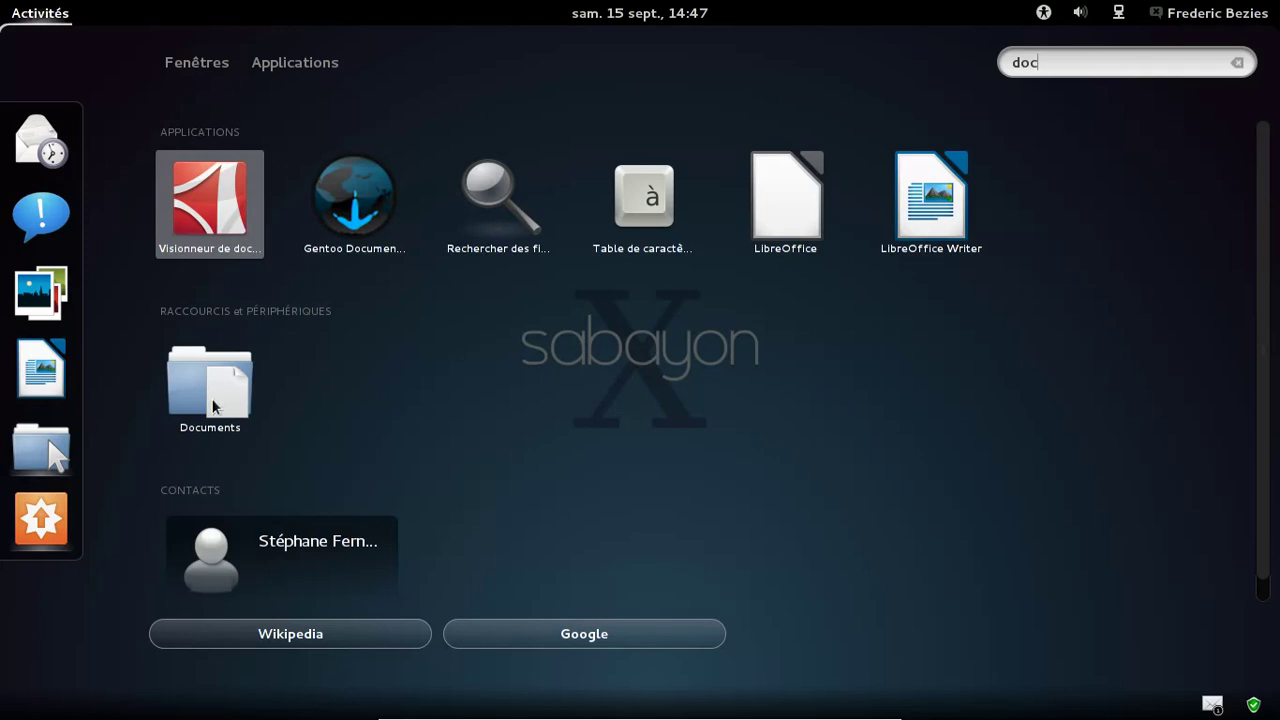
{"action": "key", "text": "Escape"}
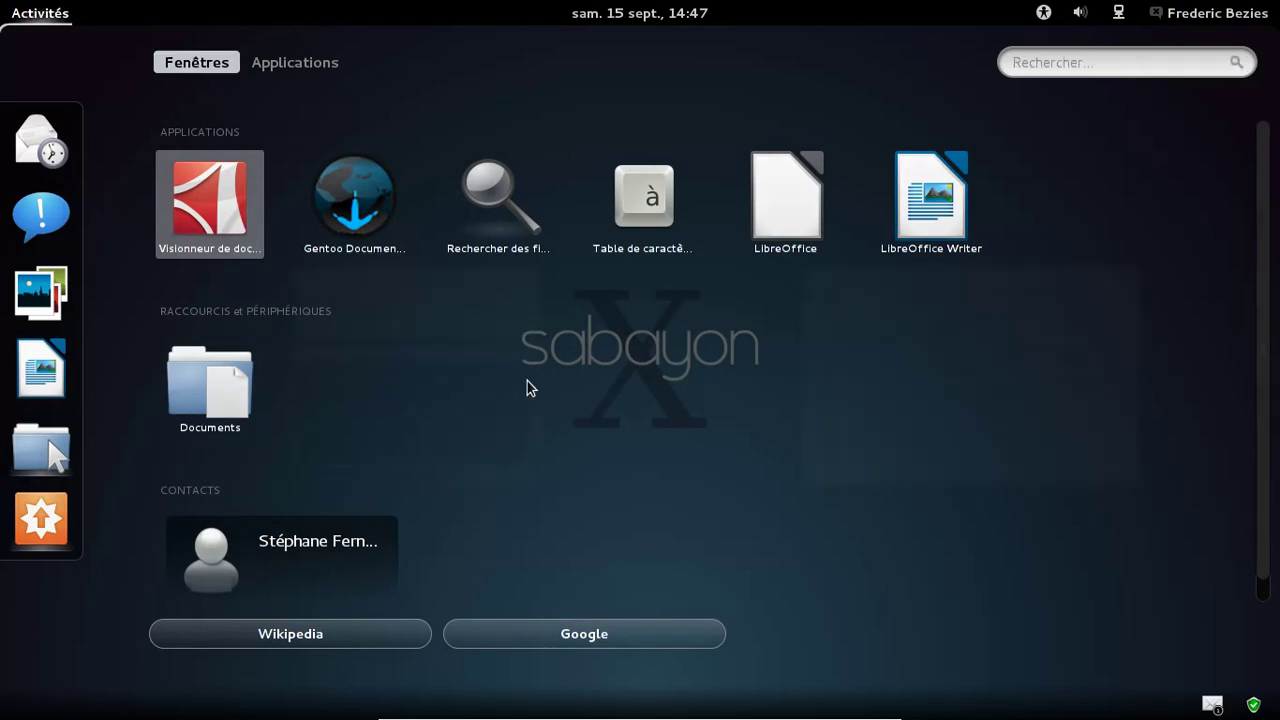
Bring the Working Hard installer window back and let the queued installs complete
{"action": "left_click", "coordinate": [416, 410]}
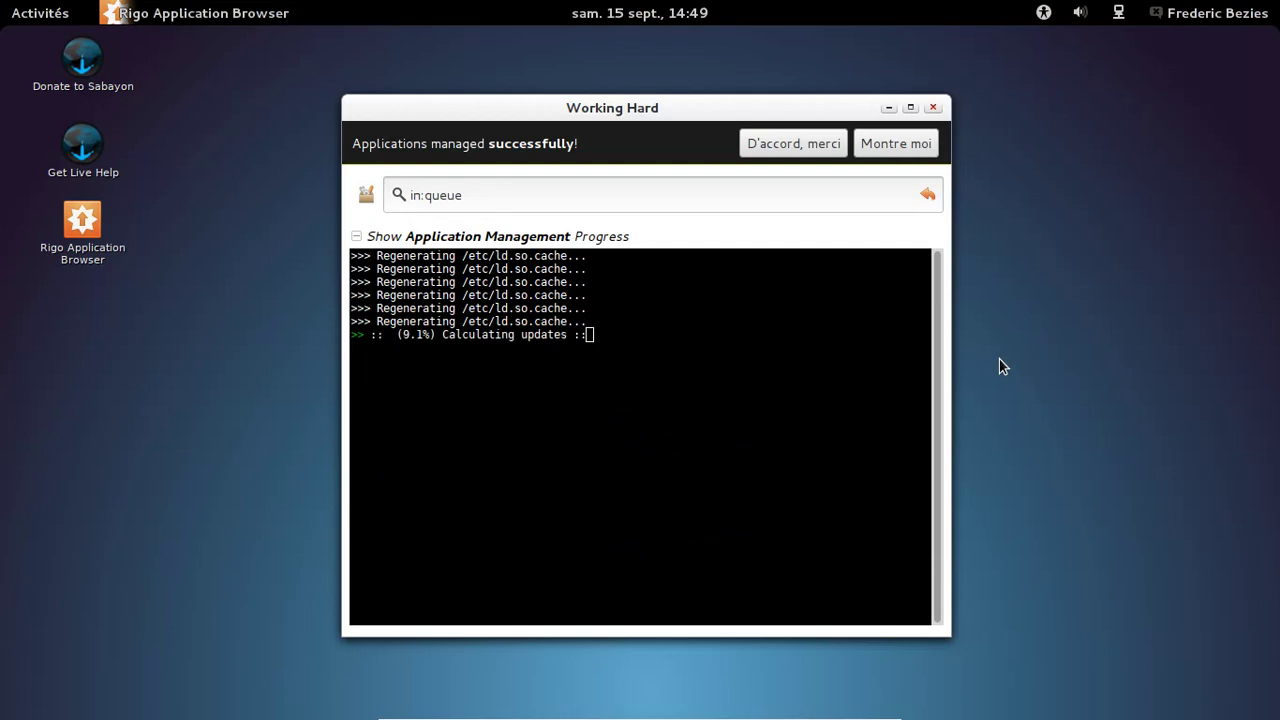
Dismiss the Rigo success banner and launch Documents by searching 'docu' in Activities
{"action": "left_click", "coordinate": [803, 143]}
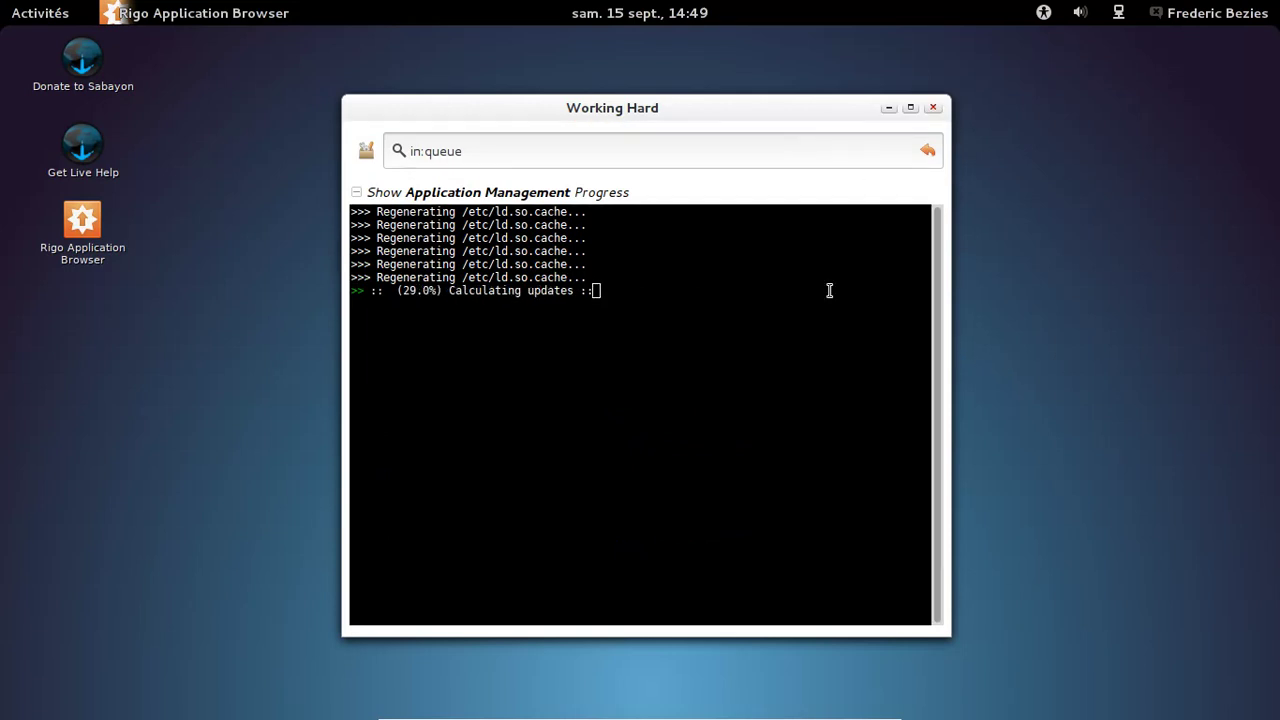
{"action": "left_click", "coordinate": [52, 16]}
{"action": "left_click", "coordinate": [1060, 68]}
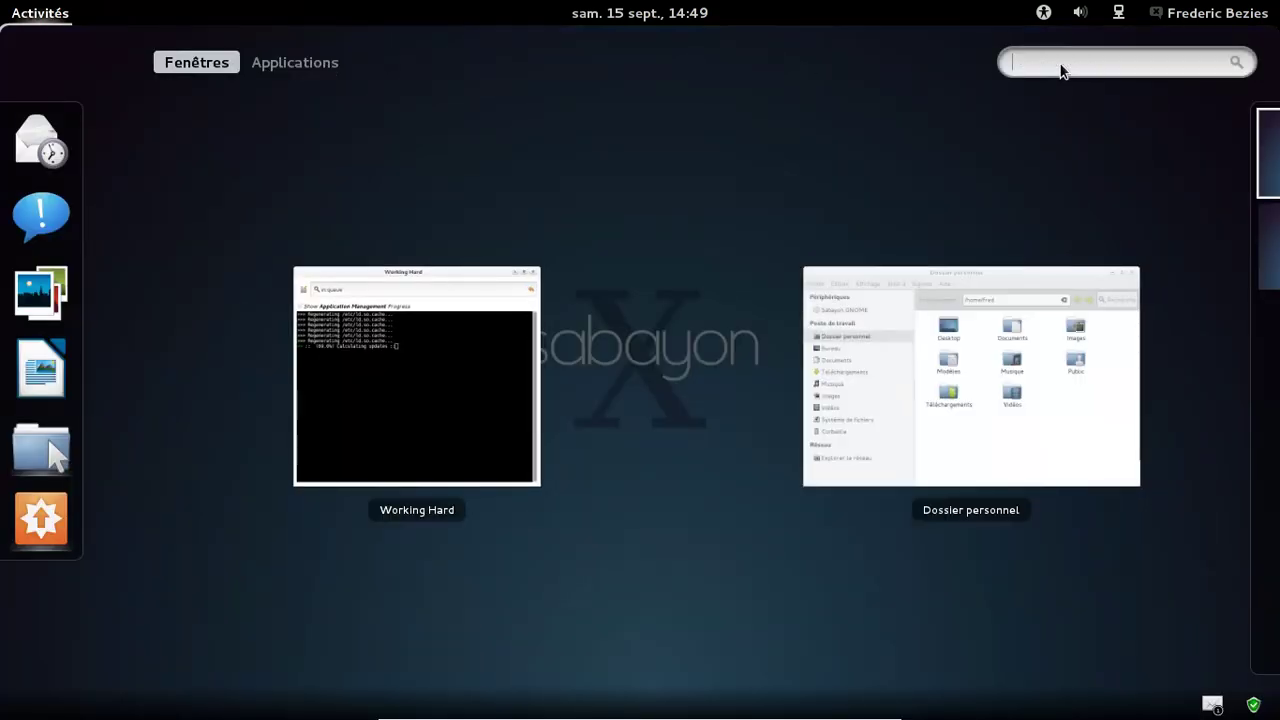
{"action": "type", "text": "do"}
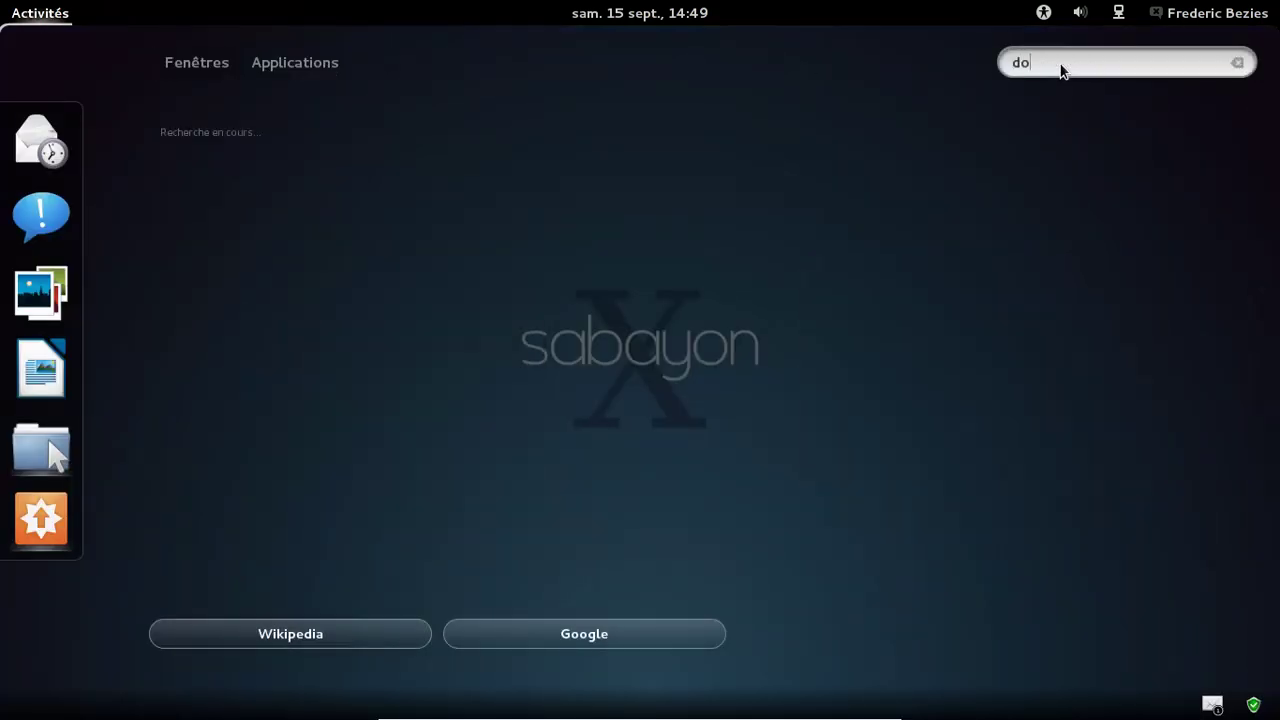
{"action": "type", "text": "cu"}
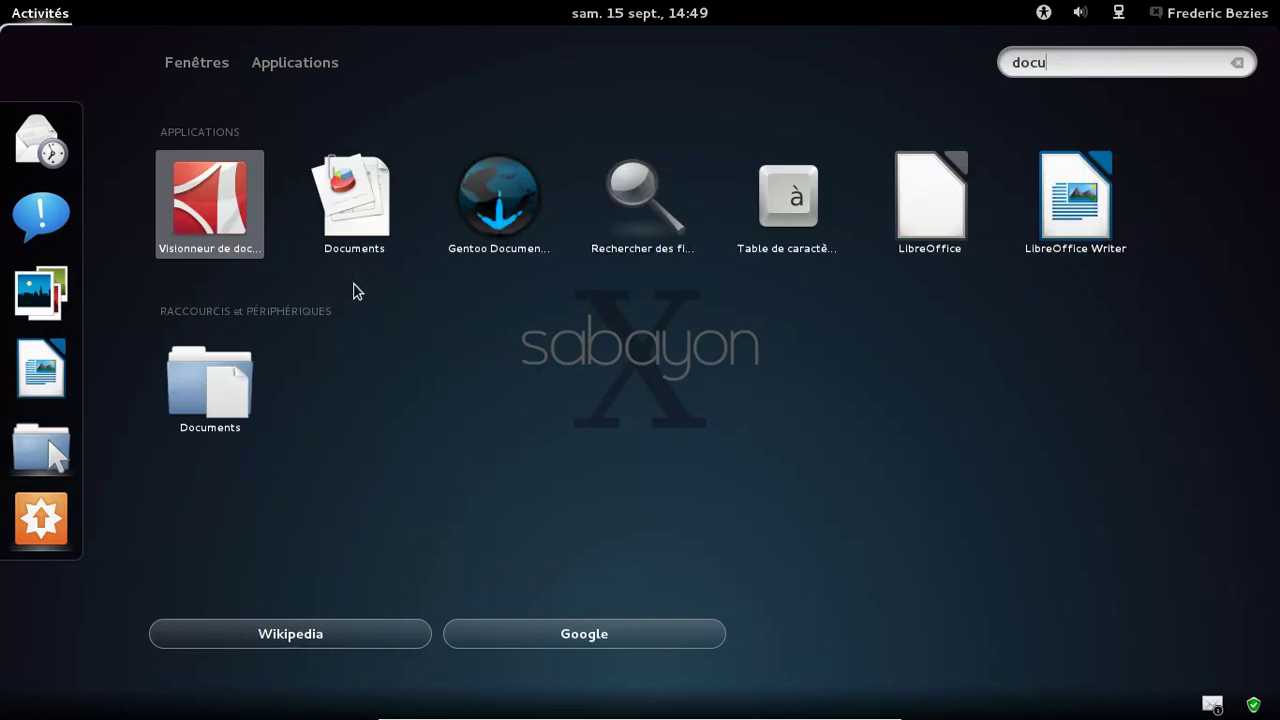
{"action": "left_click", "coordinate": [378, 228]}
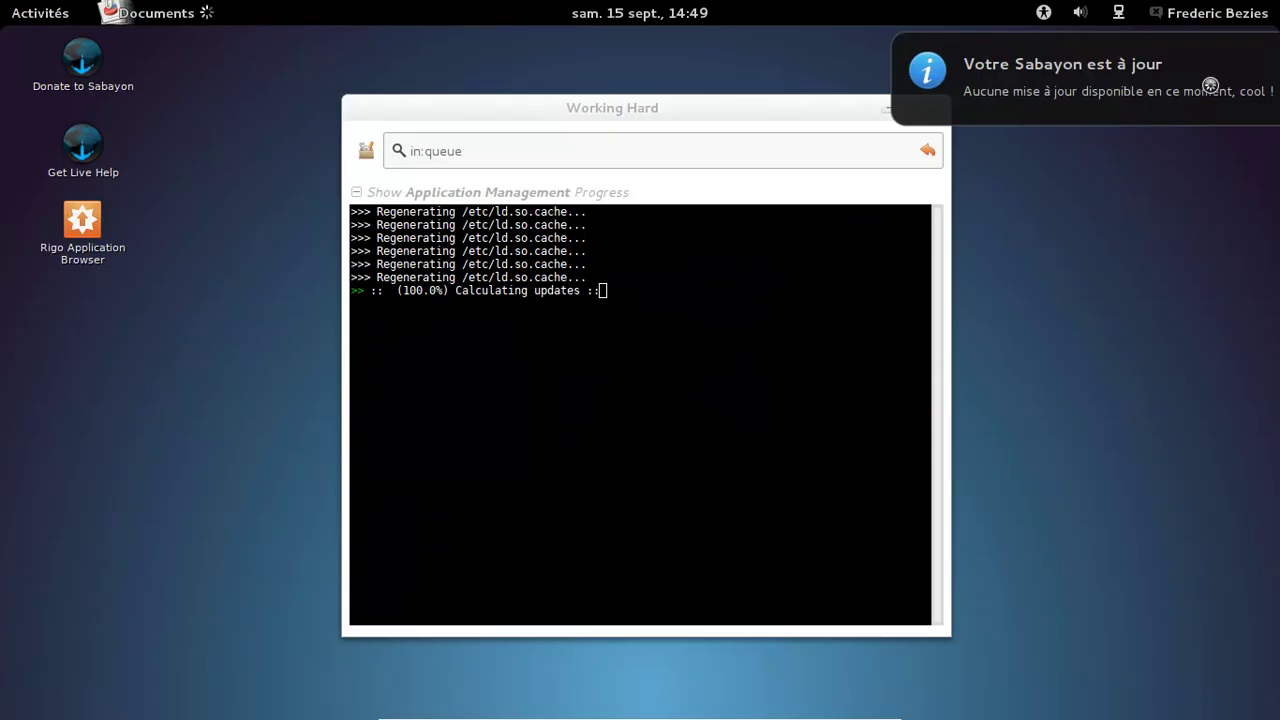
{"action": "left_click", "coordinate": [1240, 66]}
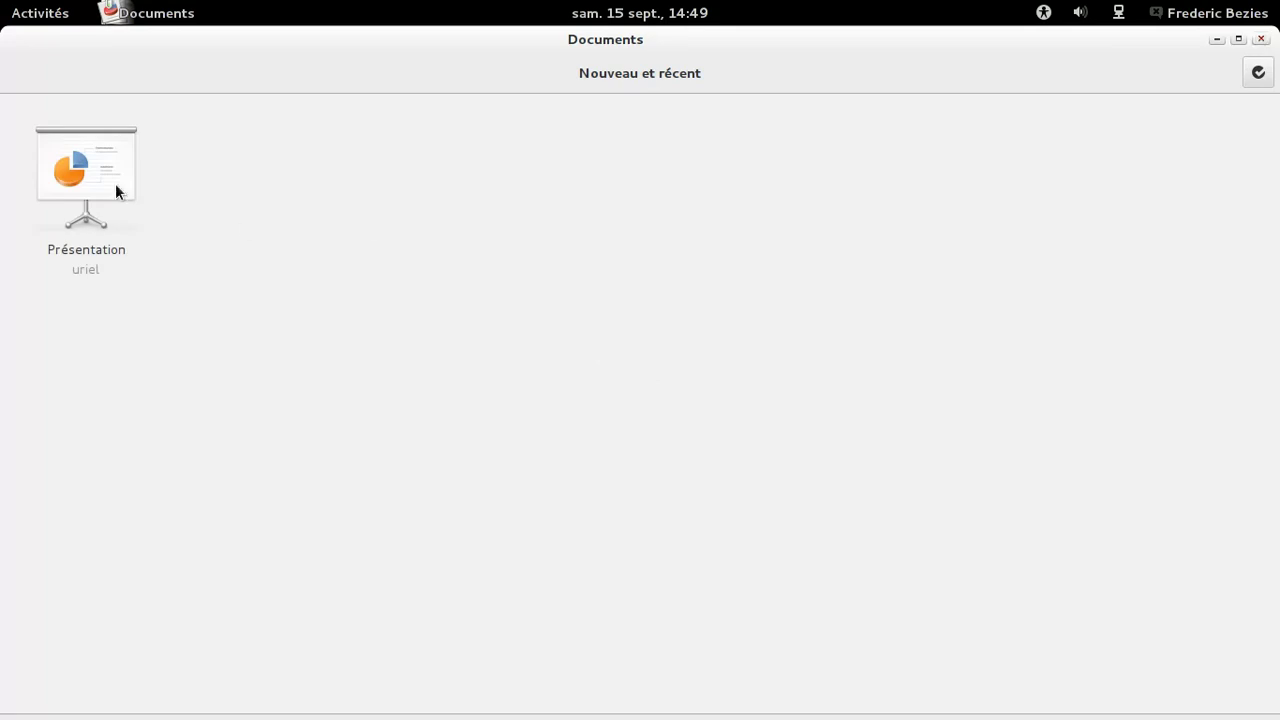
Preview the 22-slide Présentation, then close the Documents window
{"action": "left_click", "coordinate": [116, 188]}
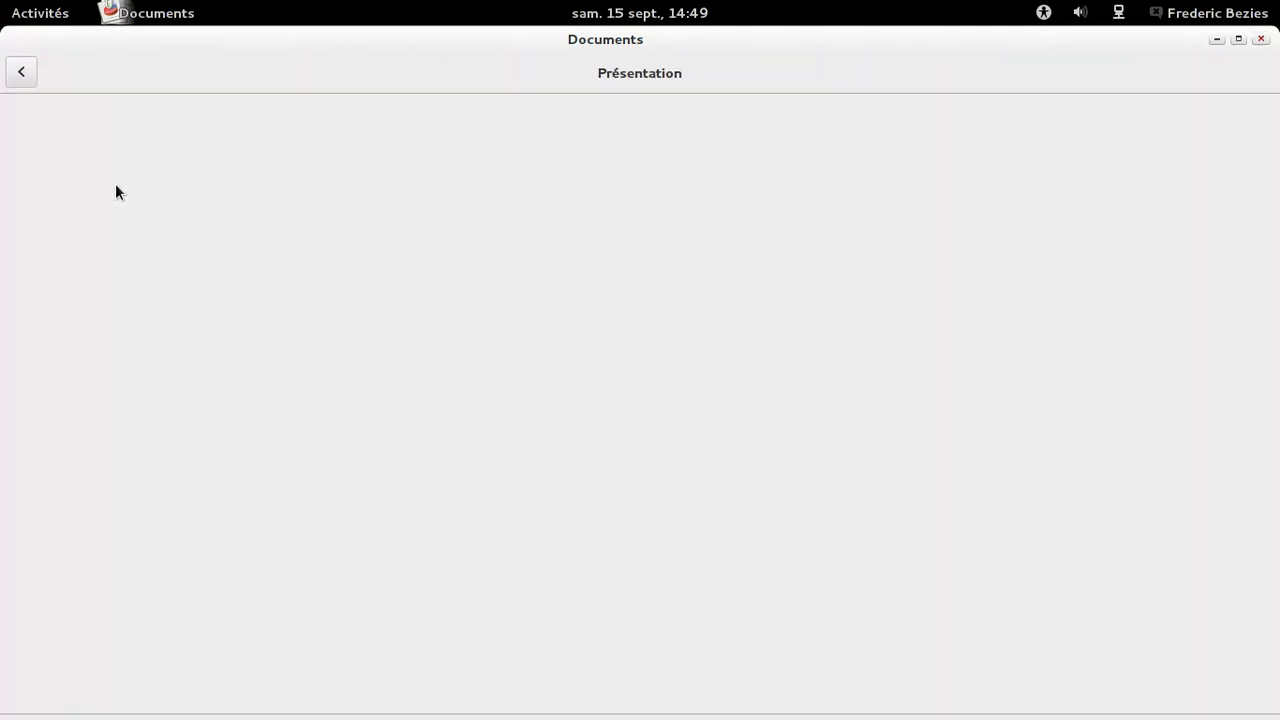
{"action": "left_click", "coordinate": [1259, 40]}
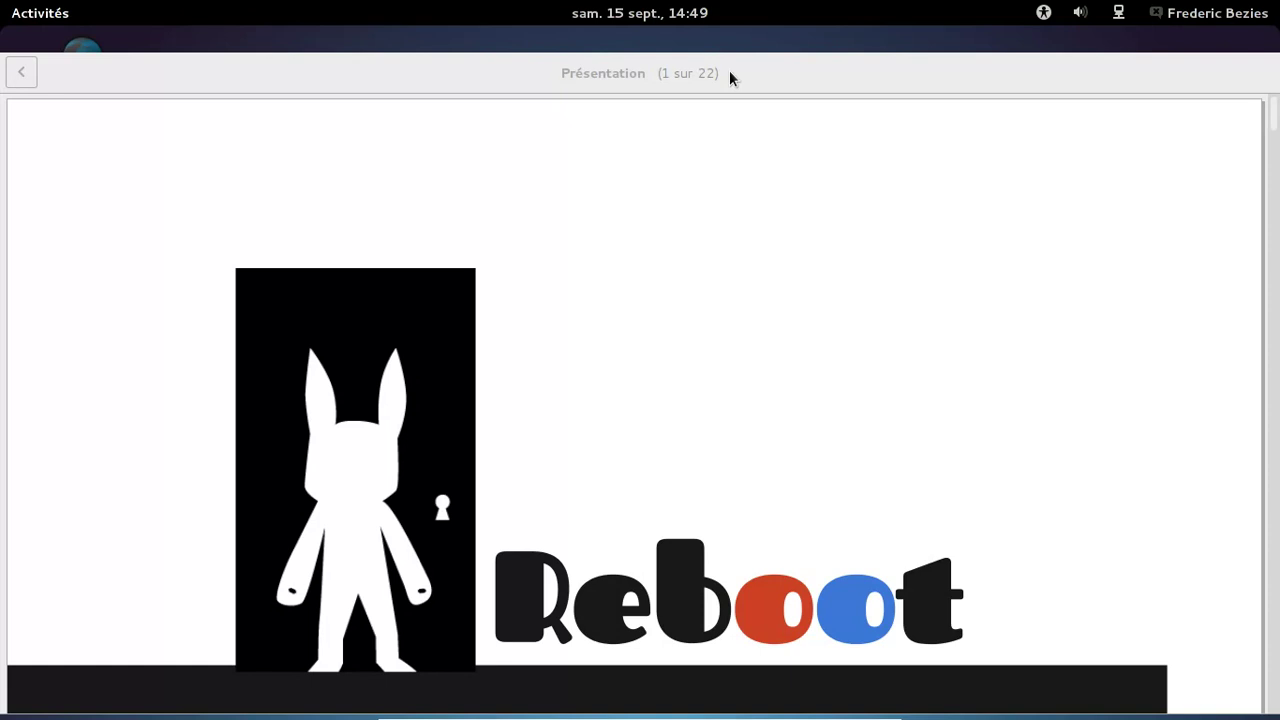
{"action": "left_click", "coordinate": [20, 16]}
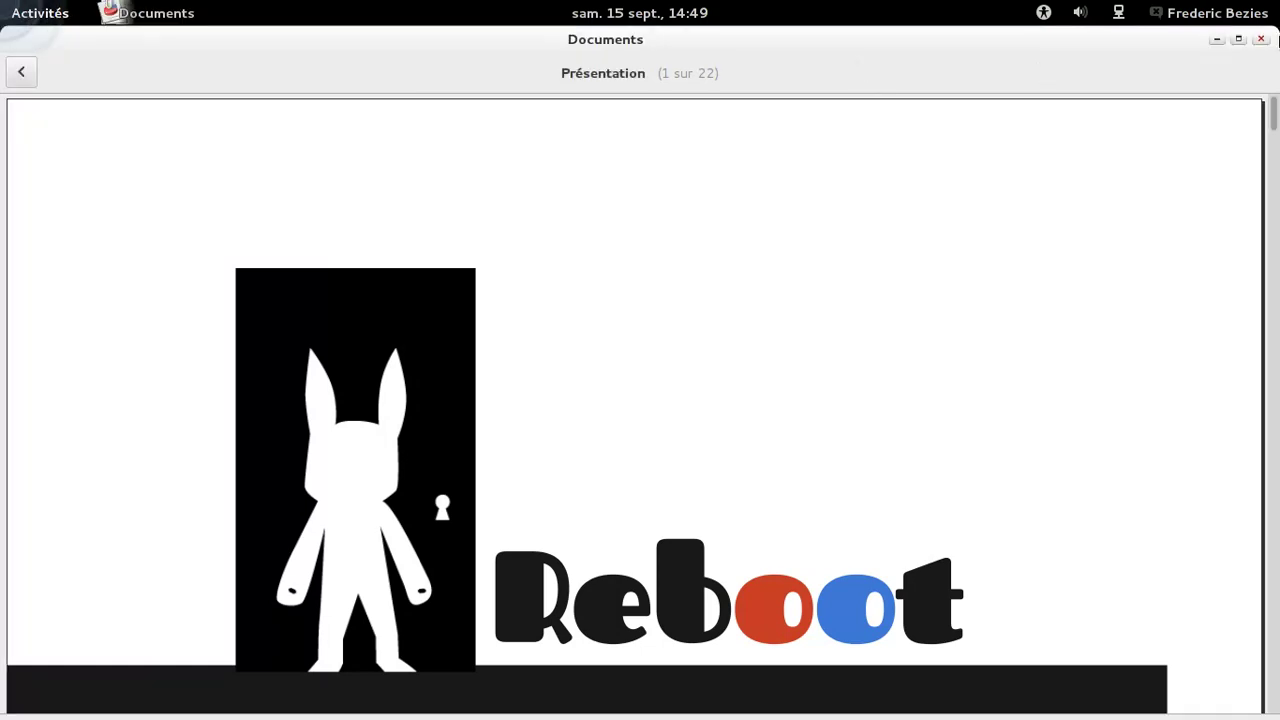
{"action": "left_click", "coordinate": [1263, 40]}
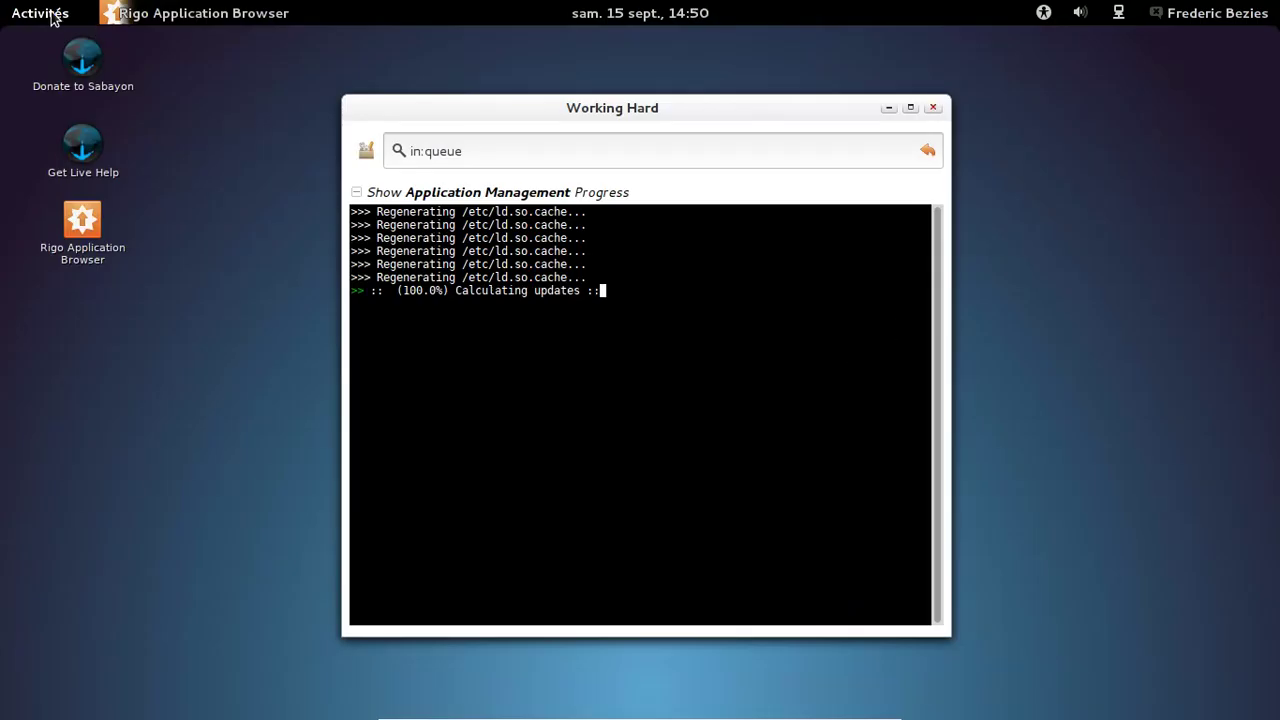
Launch Contacts by searching 'cont' in the overview
{"action": "mouse_move", "coordinate": [8, 10]}
{"action": "left_click", "coordinate": [1021, 70]}
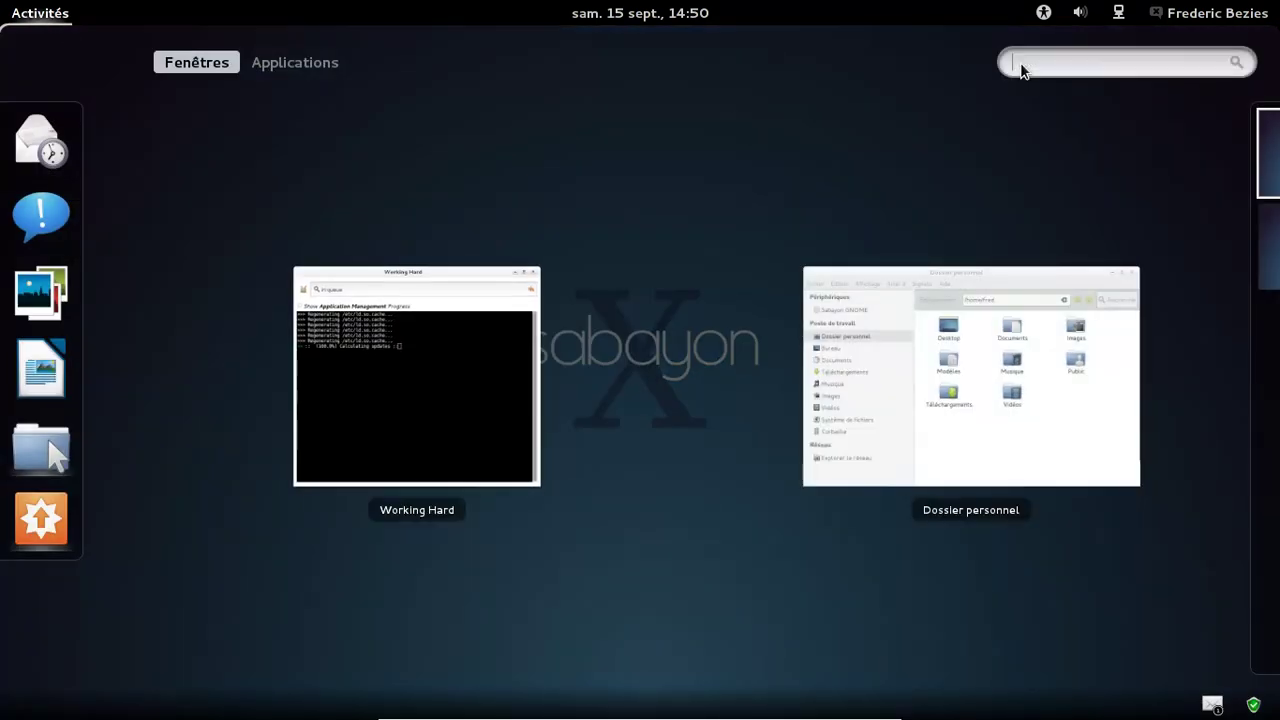
{"action": "type", "text": "cont"}
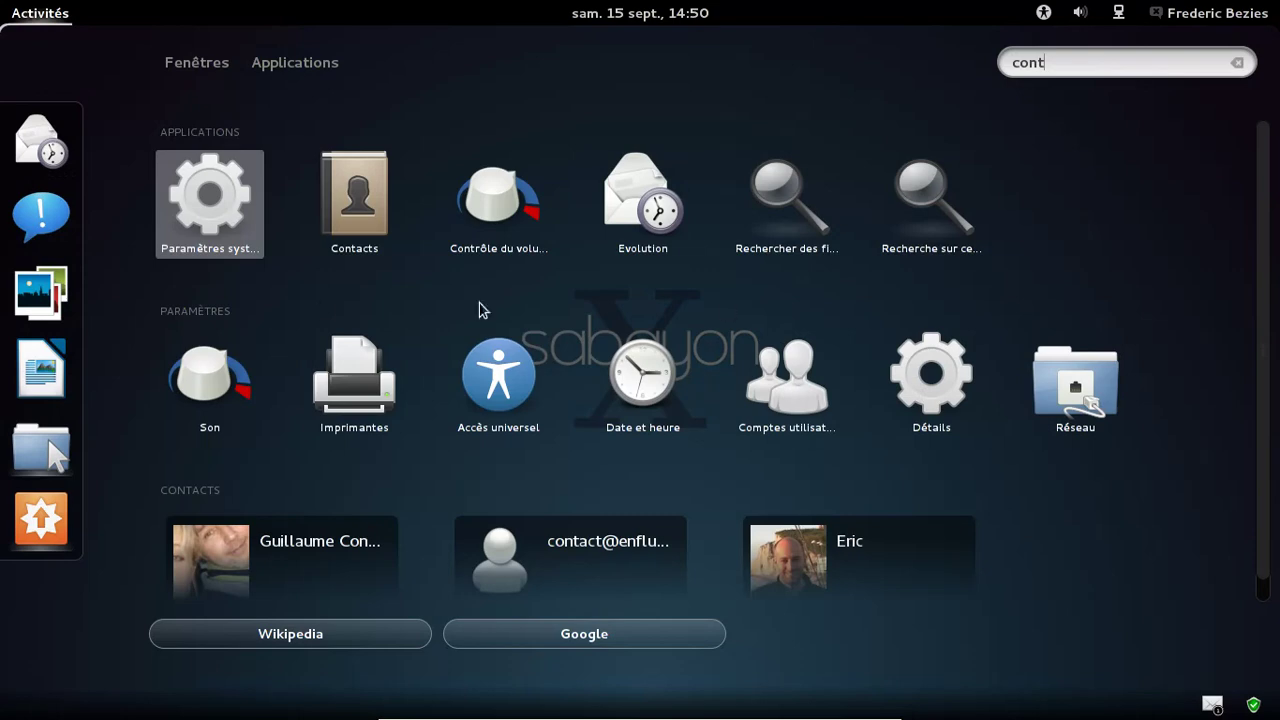
{"action": "left_click", "coordinate": [366, 231]}
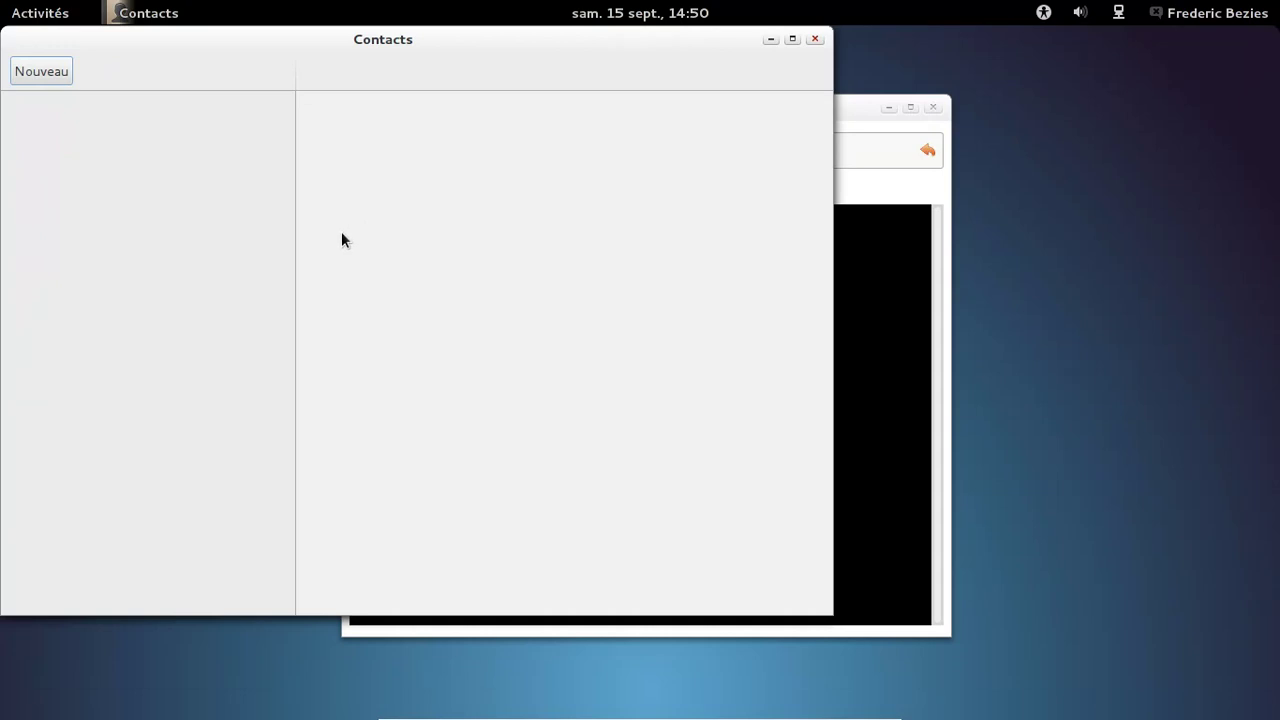
Look at the address-book choice and cancel it, then close Contacts and open Activities
{"action": "left_click", "coordinate": [170, 15]}
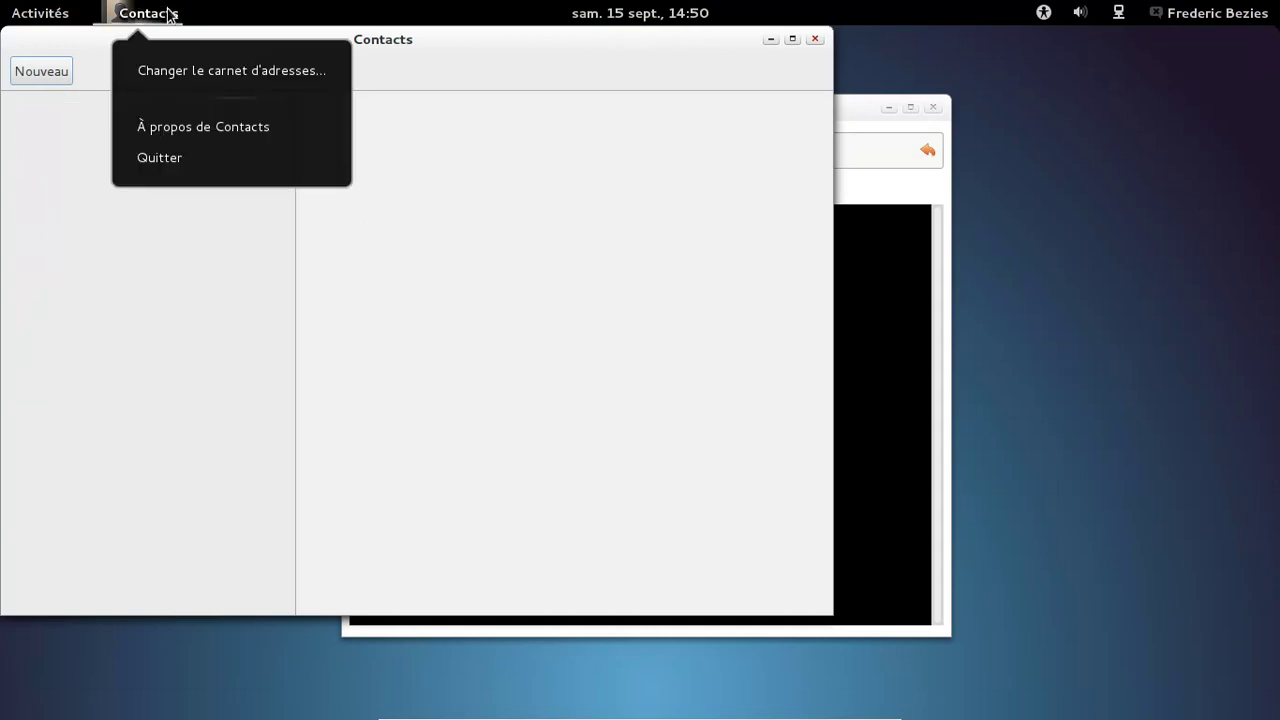
{"action": "left_click", "coordinate": [192, 70]}
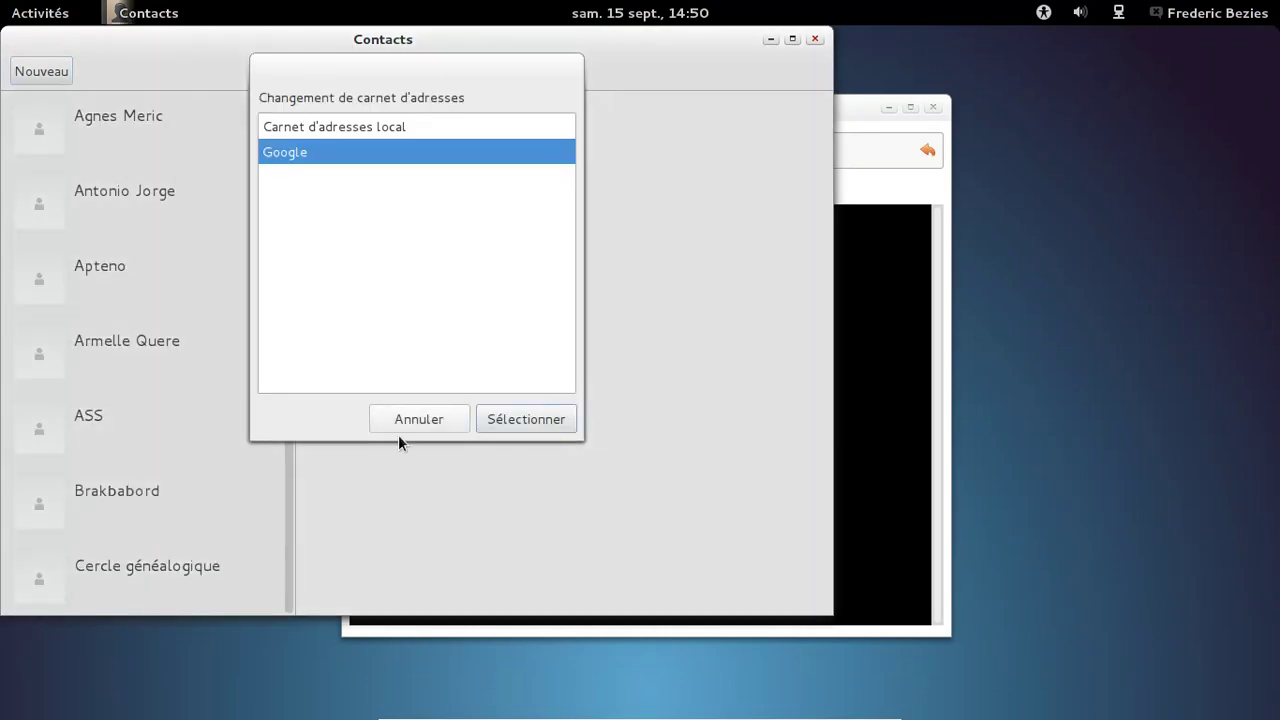
{"action": "left_click", "coordinate": [418, 419]}
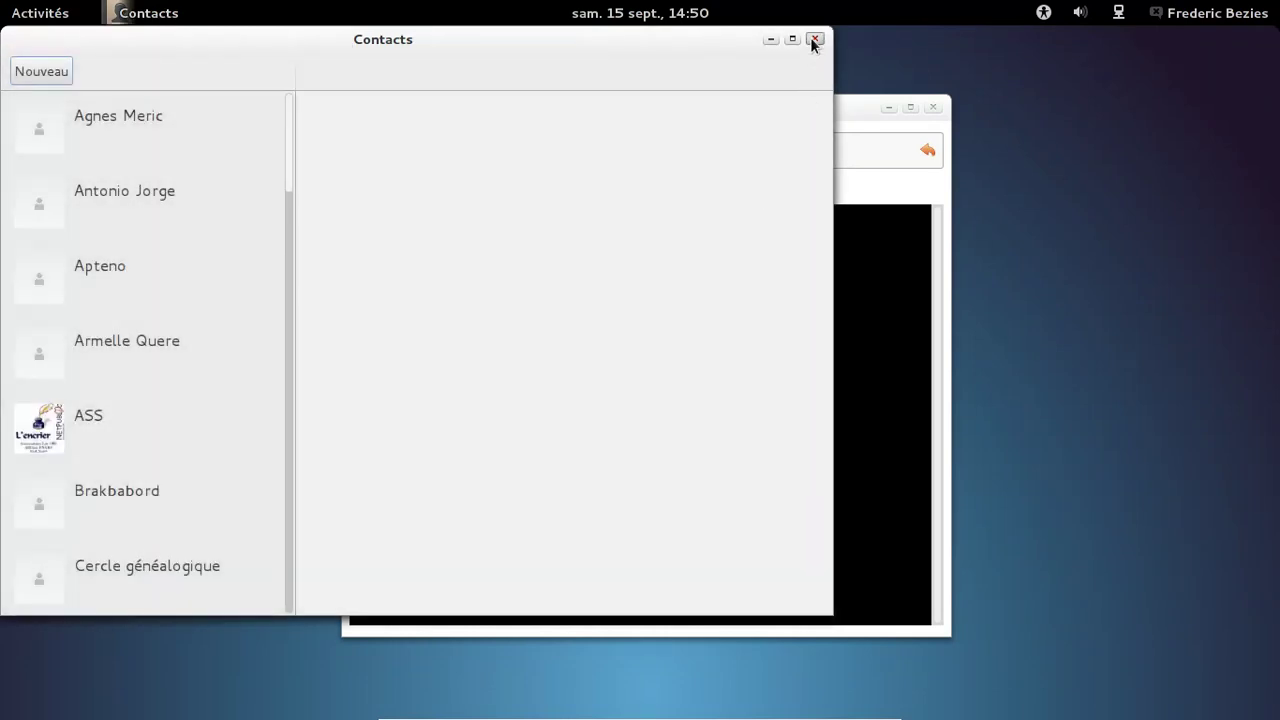
{"action": "left_click", "coordinate": [812, 39]}
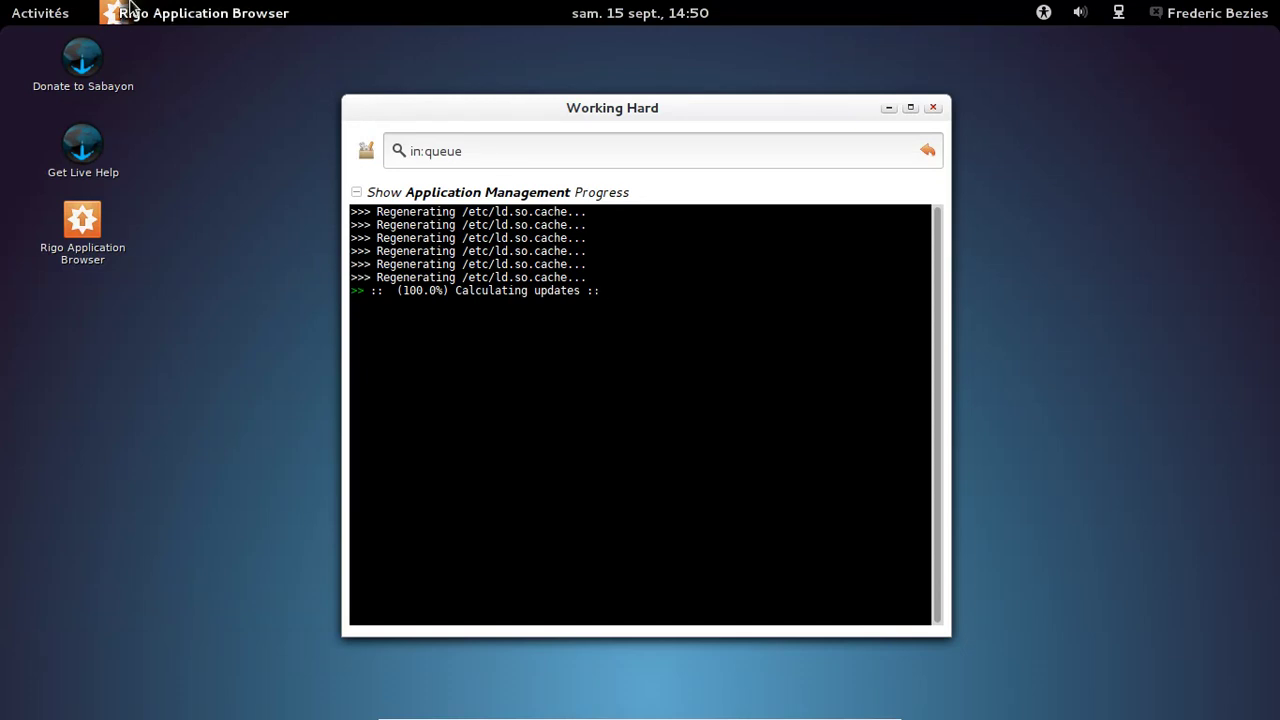
{"action": "left_click", "coordinate": [40, 14]}
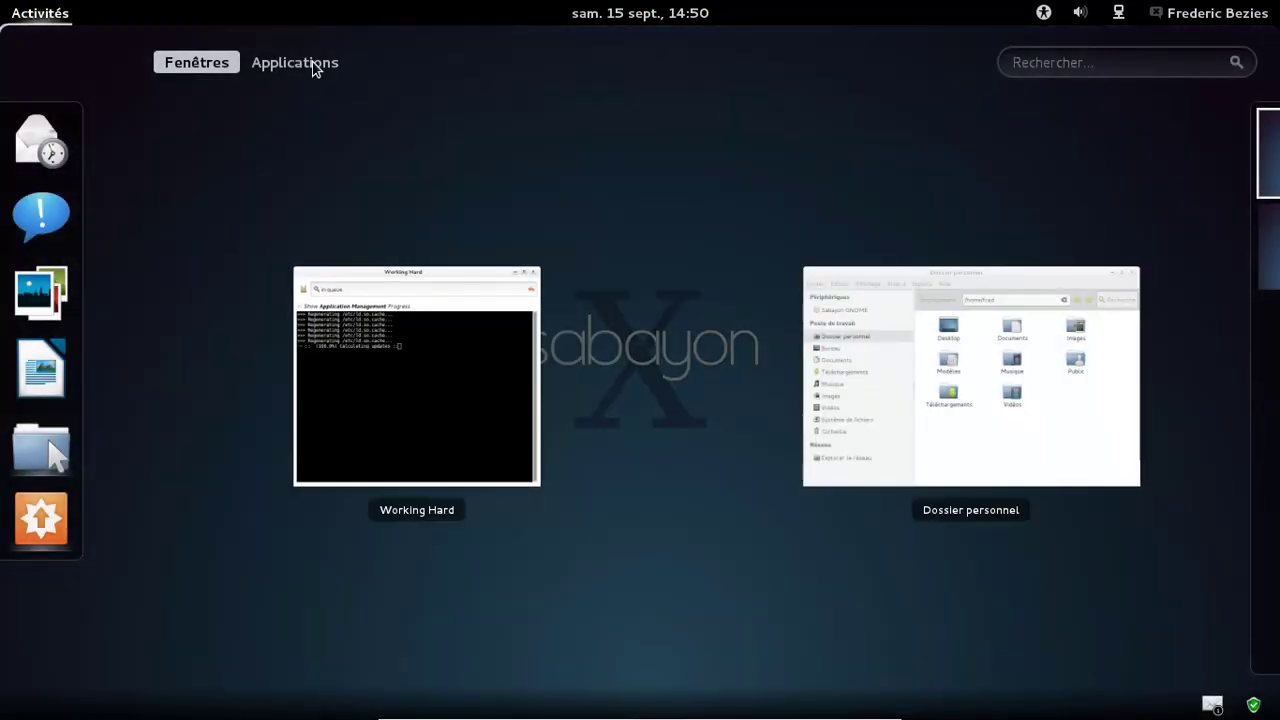
Search 'firefox' in Applications, add Mozilla Firefox to favourites, and launch it from the dash
{"action": "left_click", "coordinate": [316, 68]}
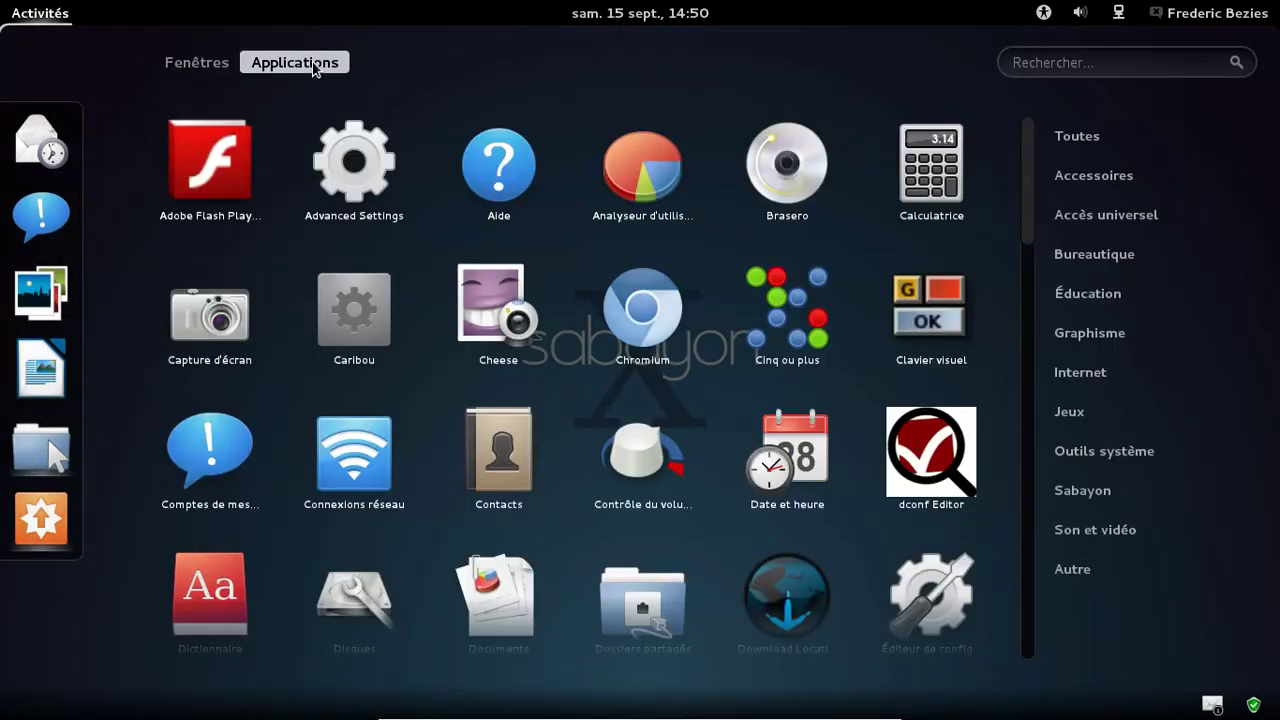
{"action": "right_click", "coordinate": [1061, 68]}
{"action": "type", "text": "firefox"}
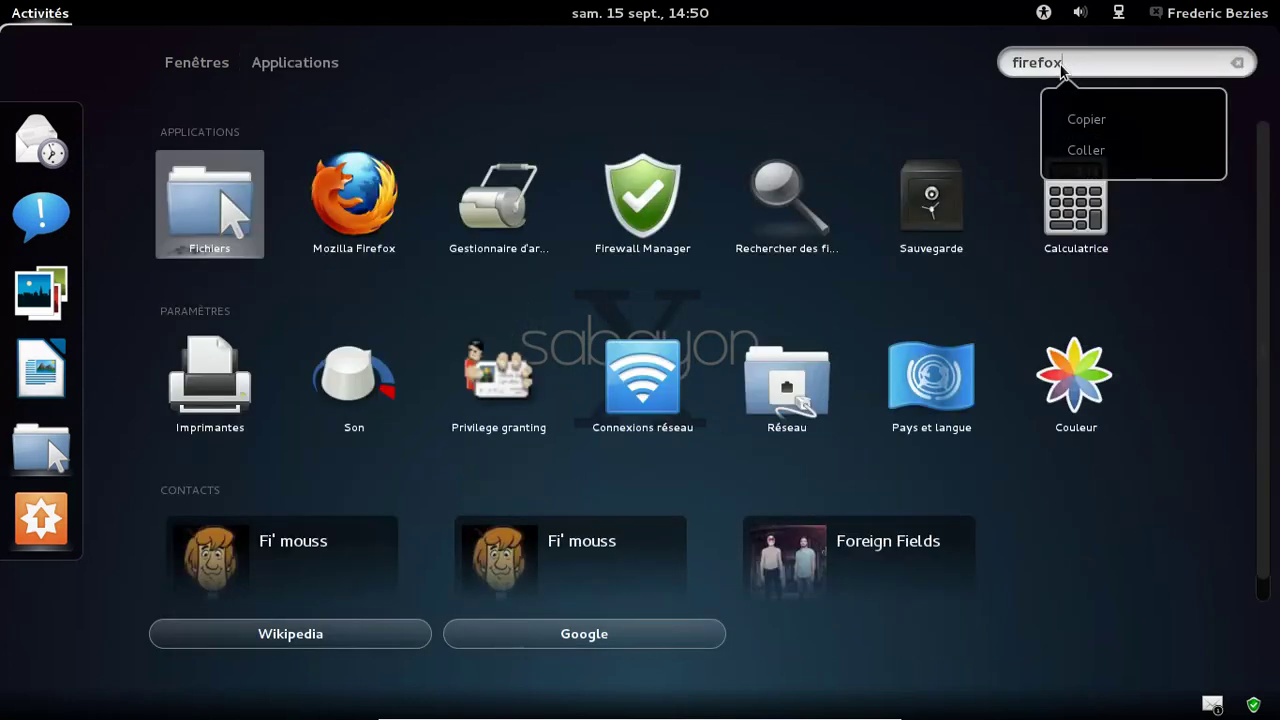
{"action": "right_click", "coordinate": [229, 190]}
{"action": "right_click", "coordinate": [229, 190]}
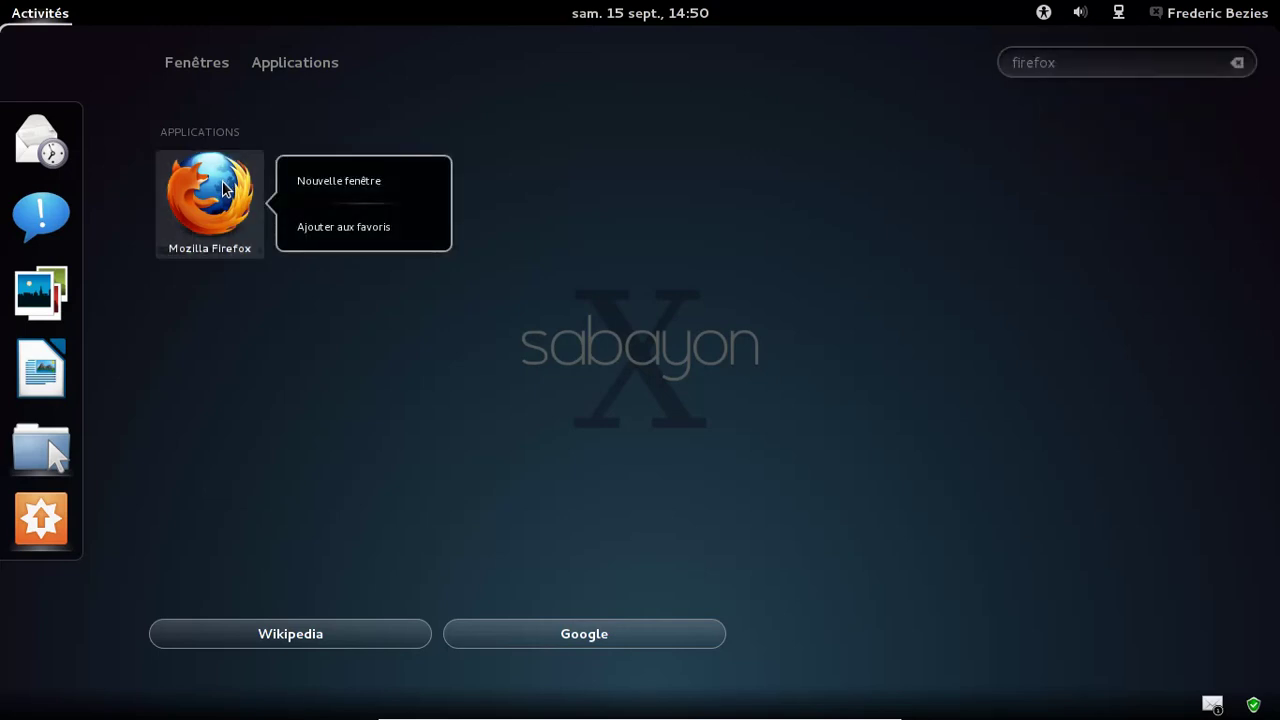
{"action": "left_click", "coordinate": [371, 228]}
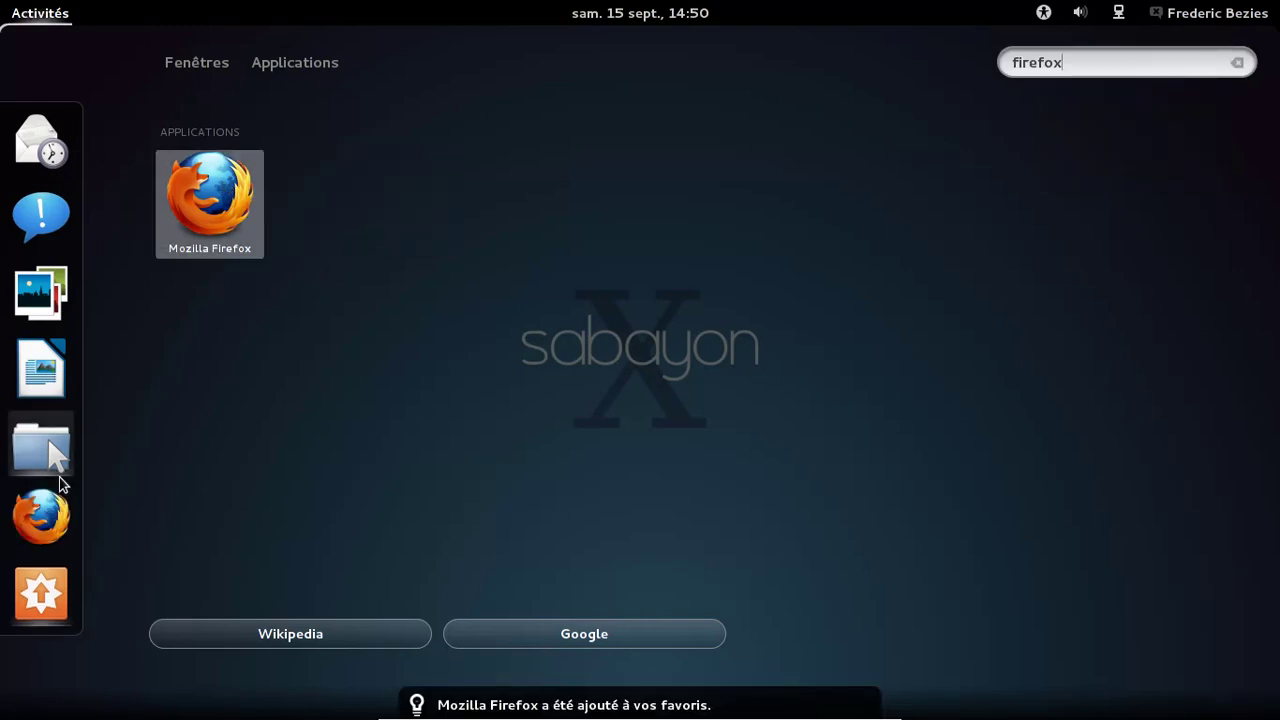
{"action": "left_click", "coordinate": [55, 512]}
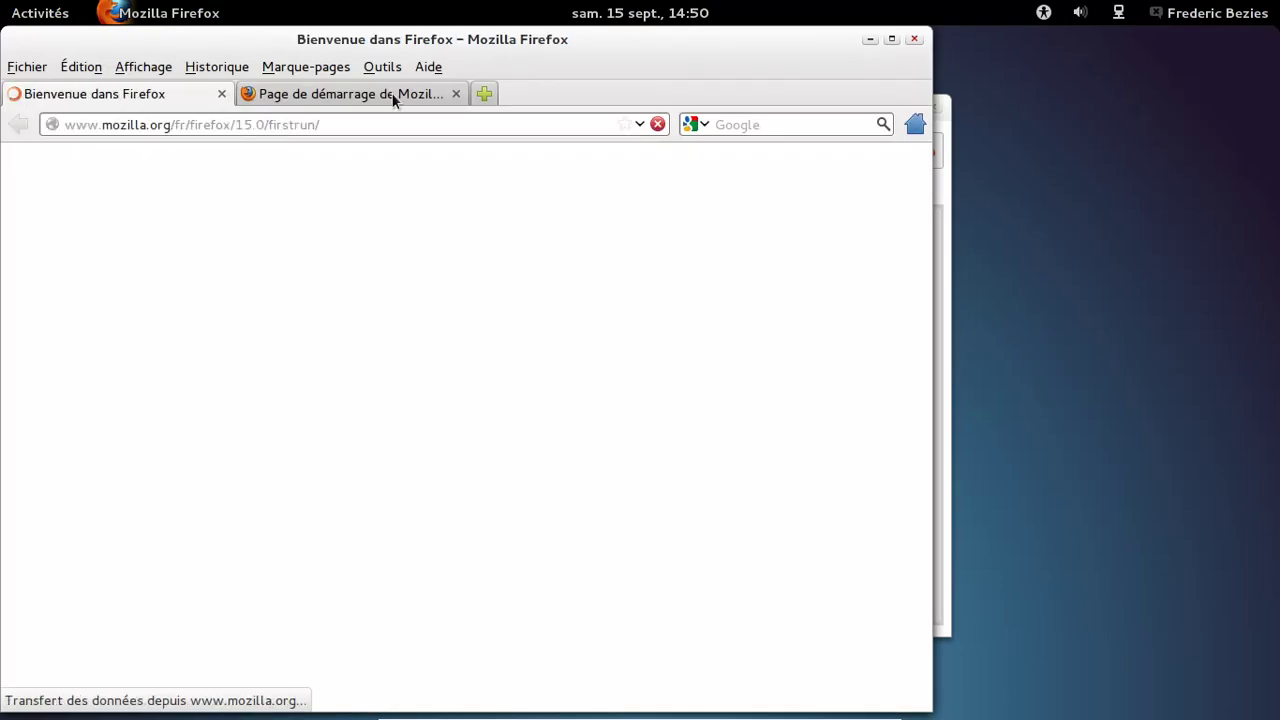
Close the Firefox welcome tab and hide the menu bar
{"action": "left_click", "coordinate": [221, 93]}
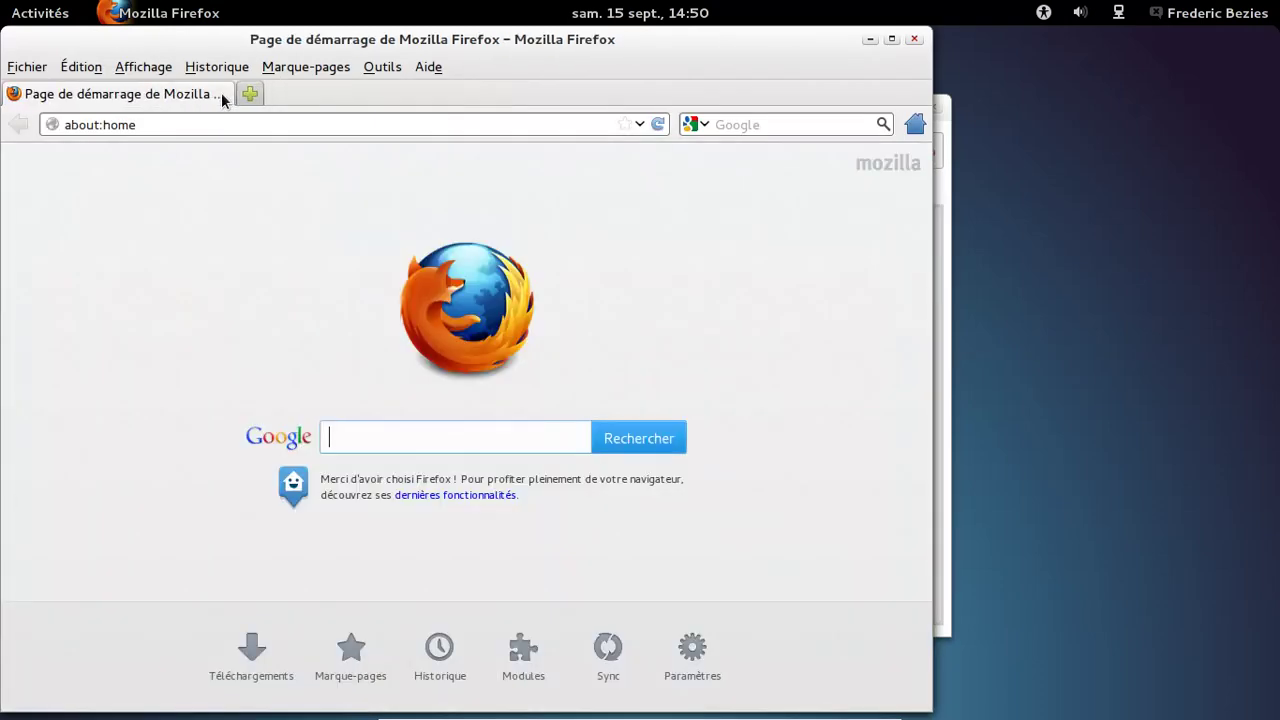
{"action": "right_click", "coordinate": [499, 57]}
{"action": "left_click", "coordinate": [511, 76]}
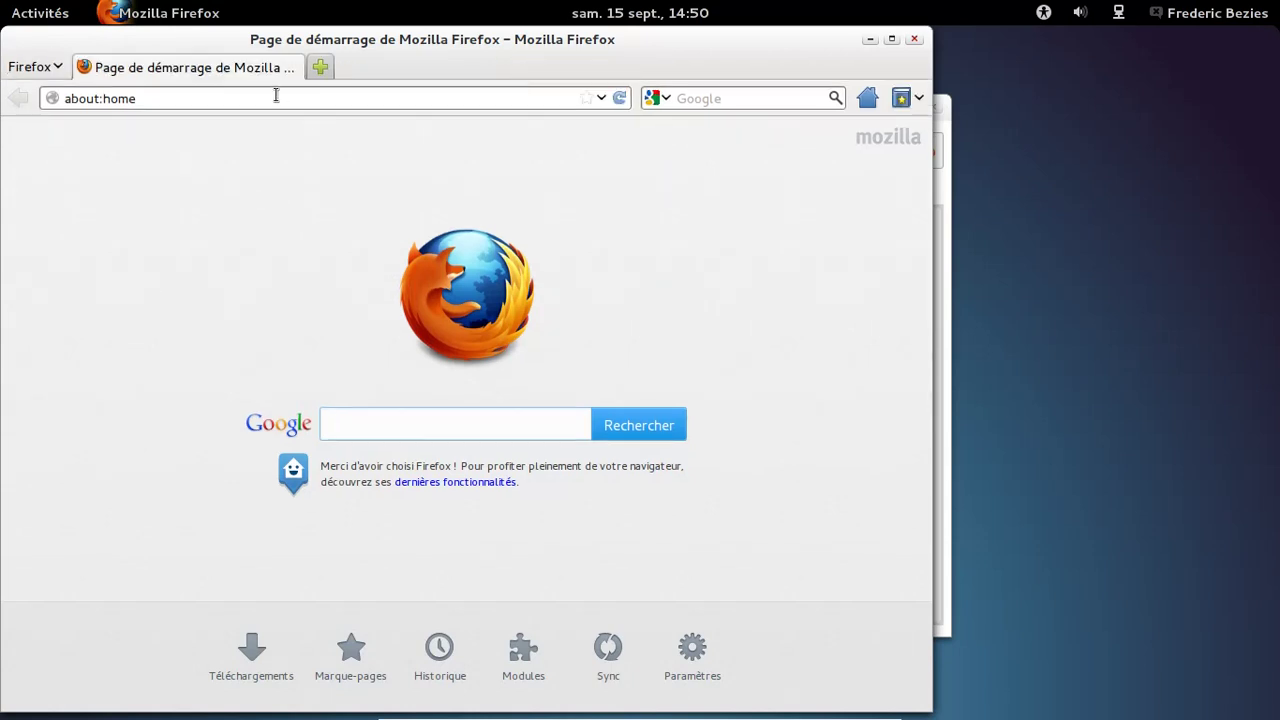
Load about:plugins to view the enabled plugins, then close Firefox
{"action": "left_click", "coordinate": [276, 95]}
{"action": "key", "text": "BackSpace"}
{"action": "key", "text": "BackSpace"}
{"action": "key", "text": "BackSpace"}
{"action": "key", "text": "BackSpace"}
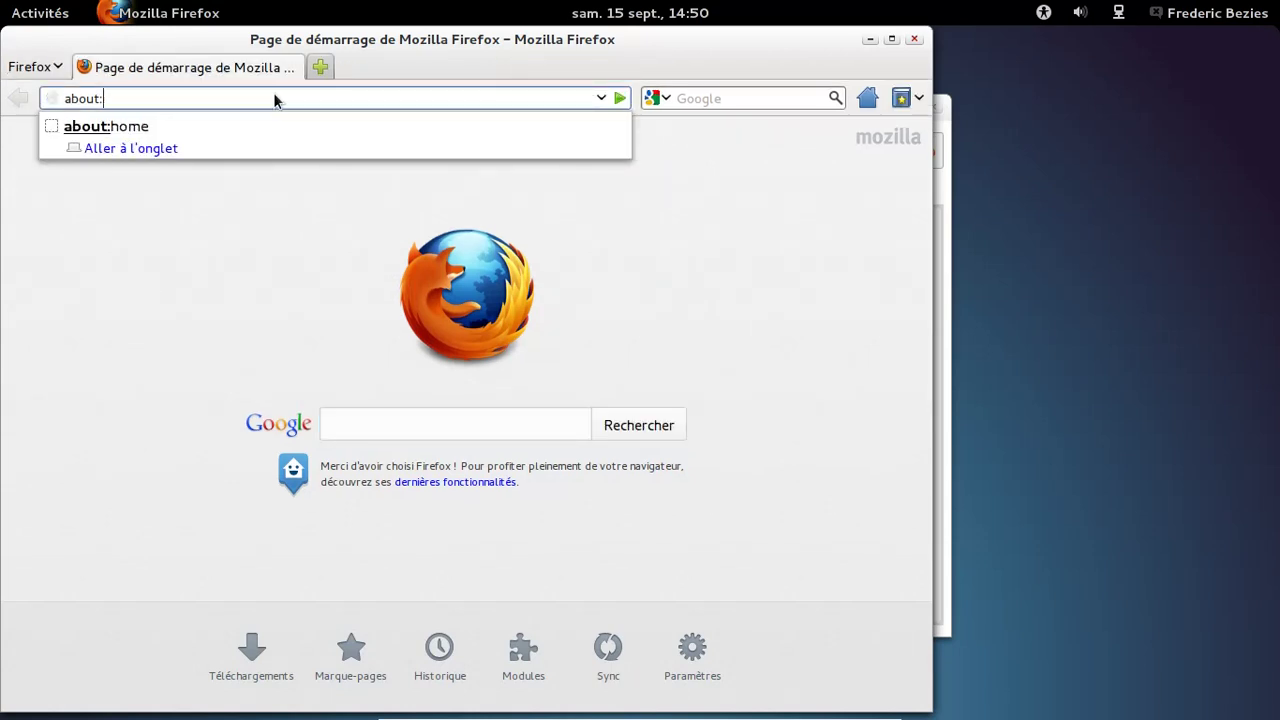
{"action": "type", "text": "plugins"}
{"action": "key", "text": "Return"}
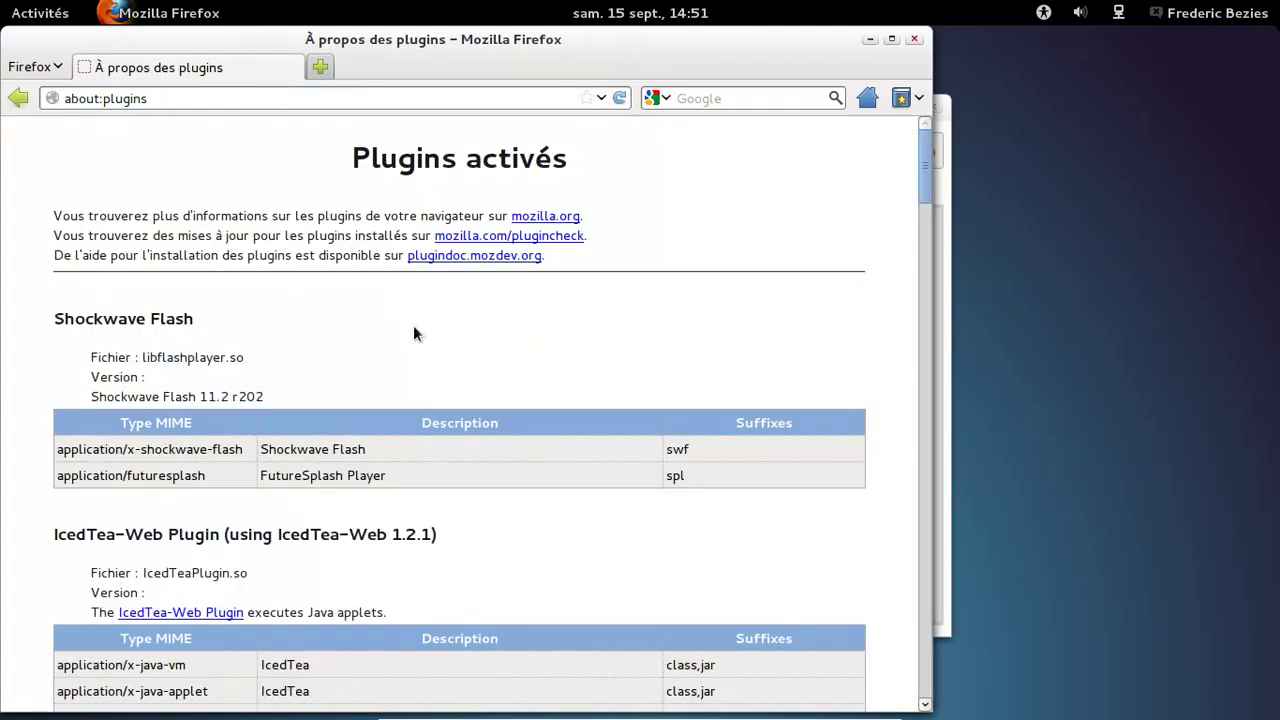
{"action": "left_click", "coordinate": [916, 40]}
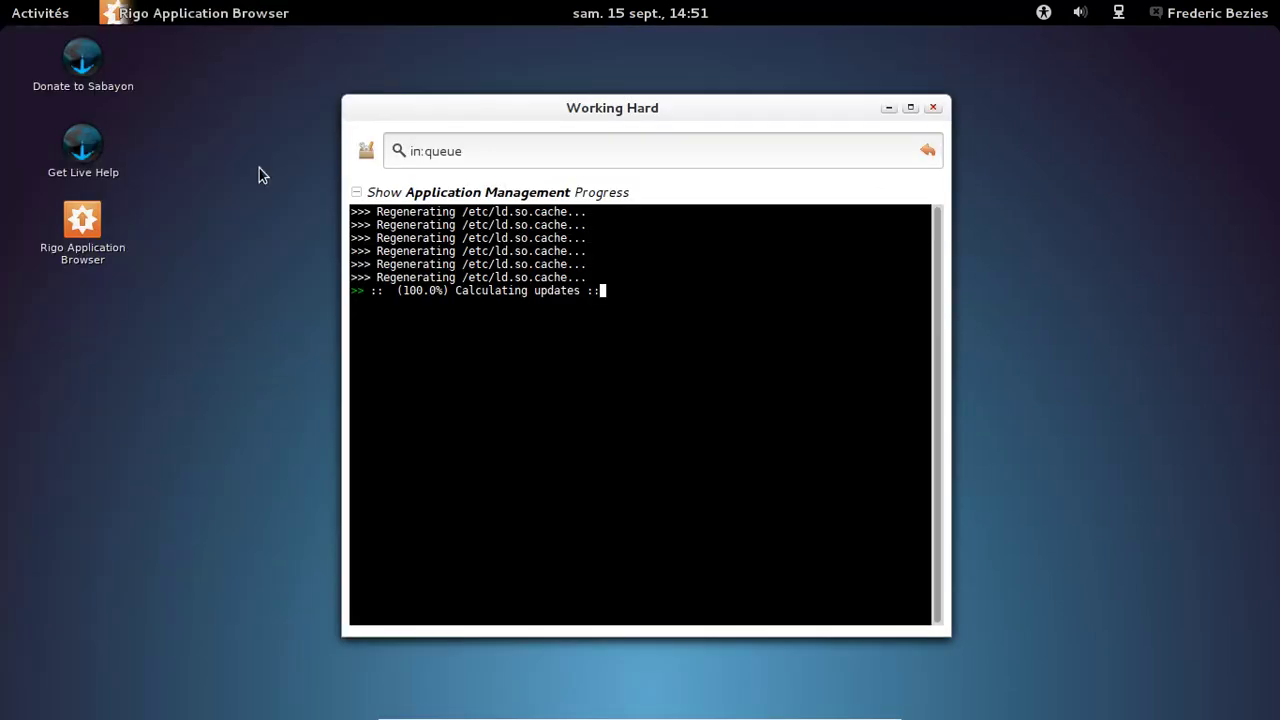
Search 'rhythmbox' in Rigo and start installing Rhythmbox
{"action": "left_click", "coordinate": [517, 155]}
{"action": "left_click_drag", "start_coordinate": [517, 155], "coordinate": [410, 151]}
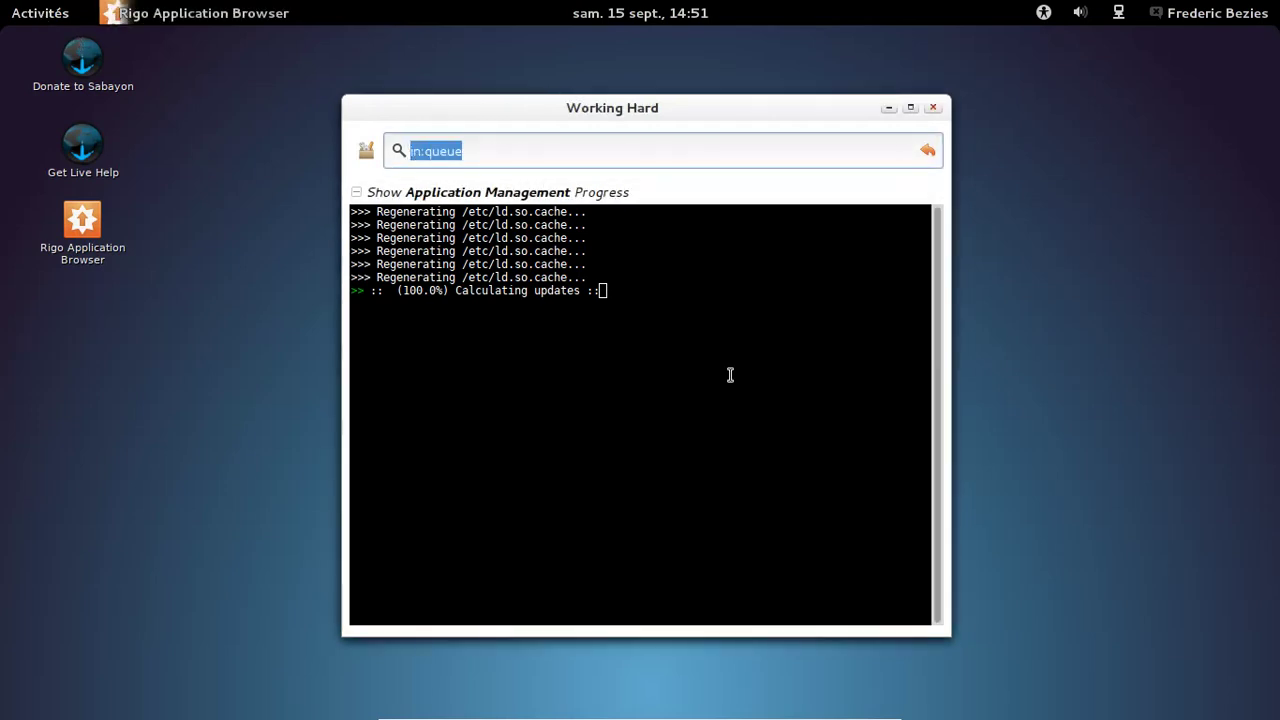
{"action": "type", "text": "rhyh"}
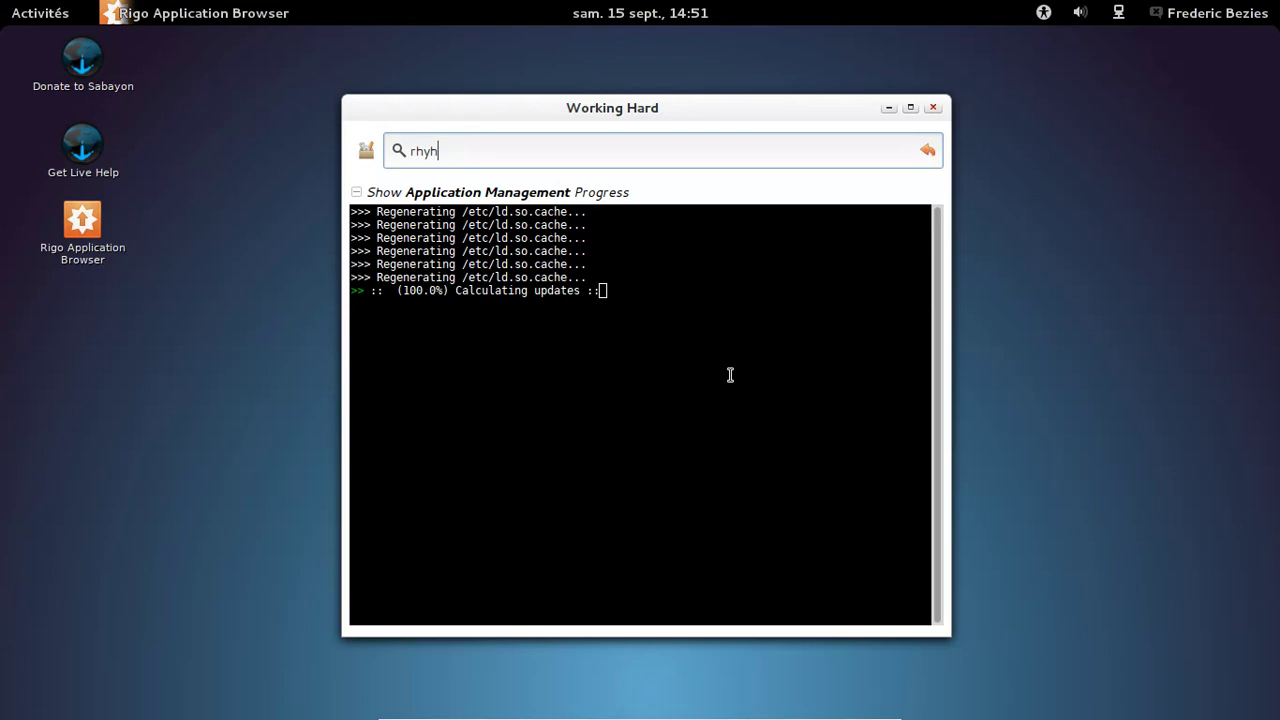
{"action": "key", "text": "BackSpace"}
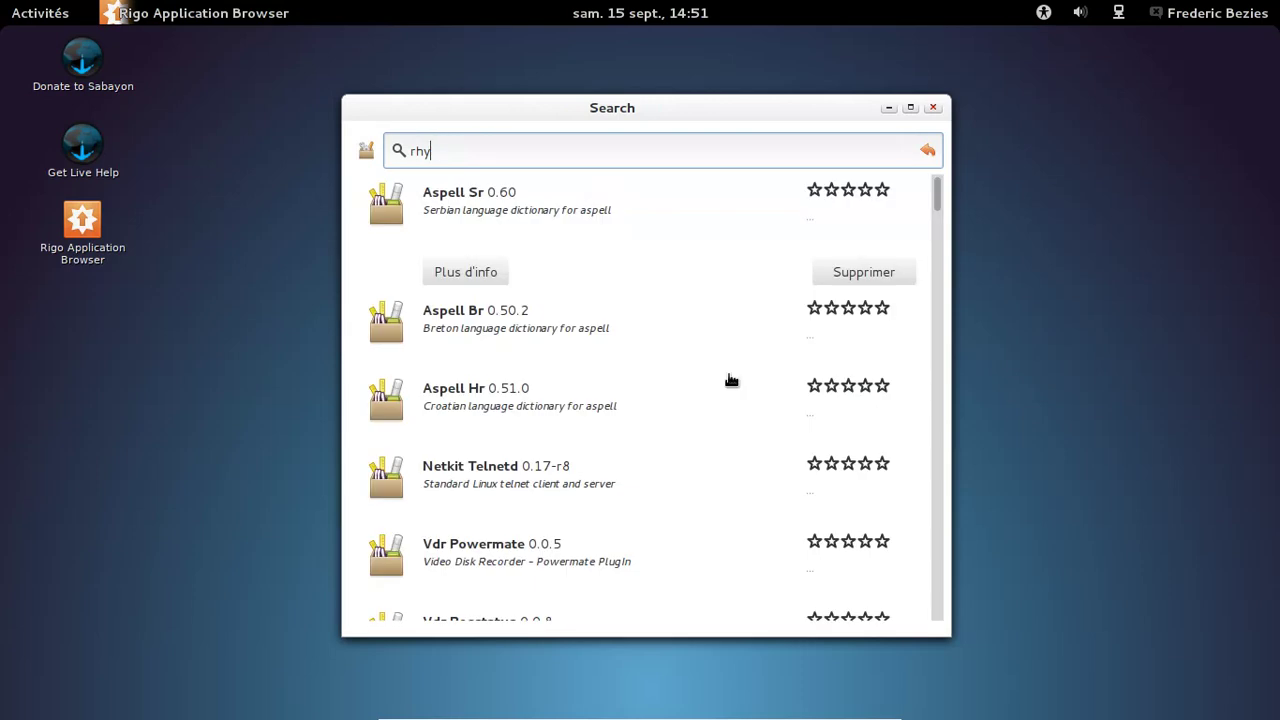
{"action": "type", "text": "thmbox"}
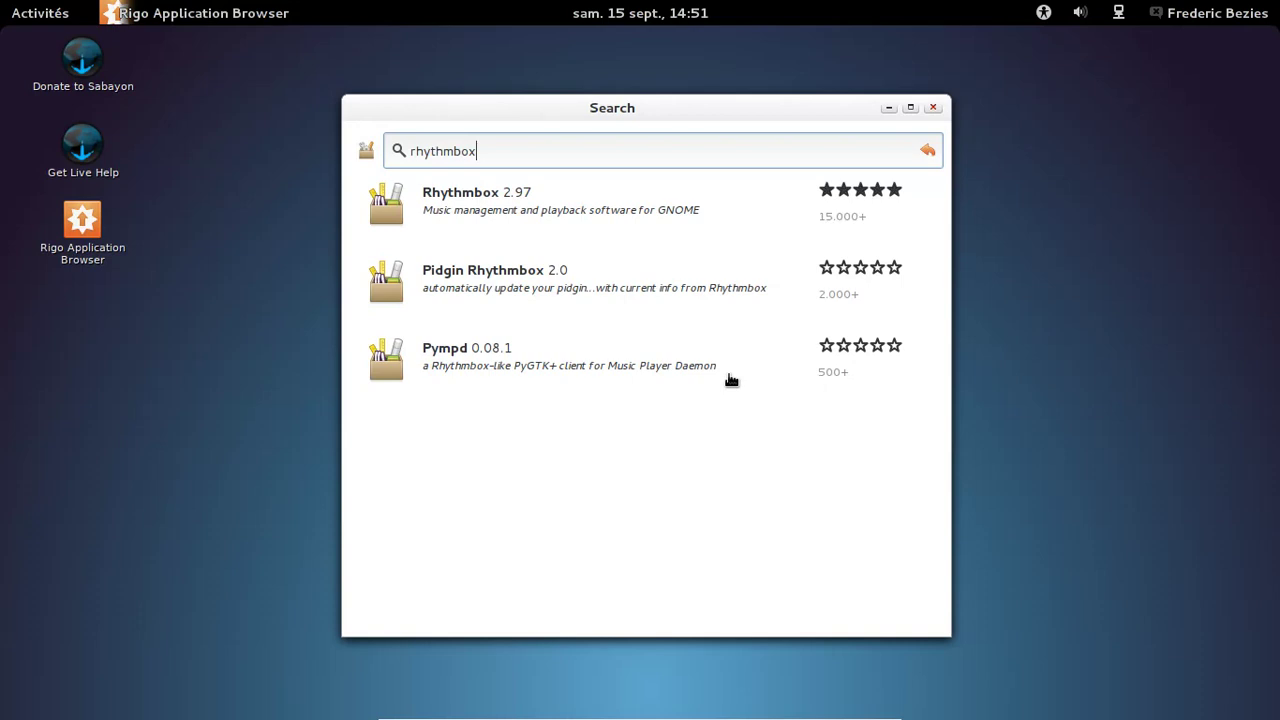
{"action": "left_click", "coordinate": [640, 196]}
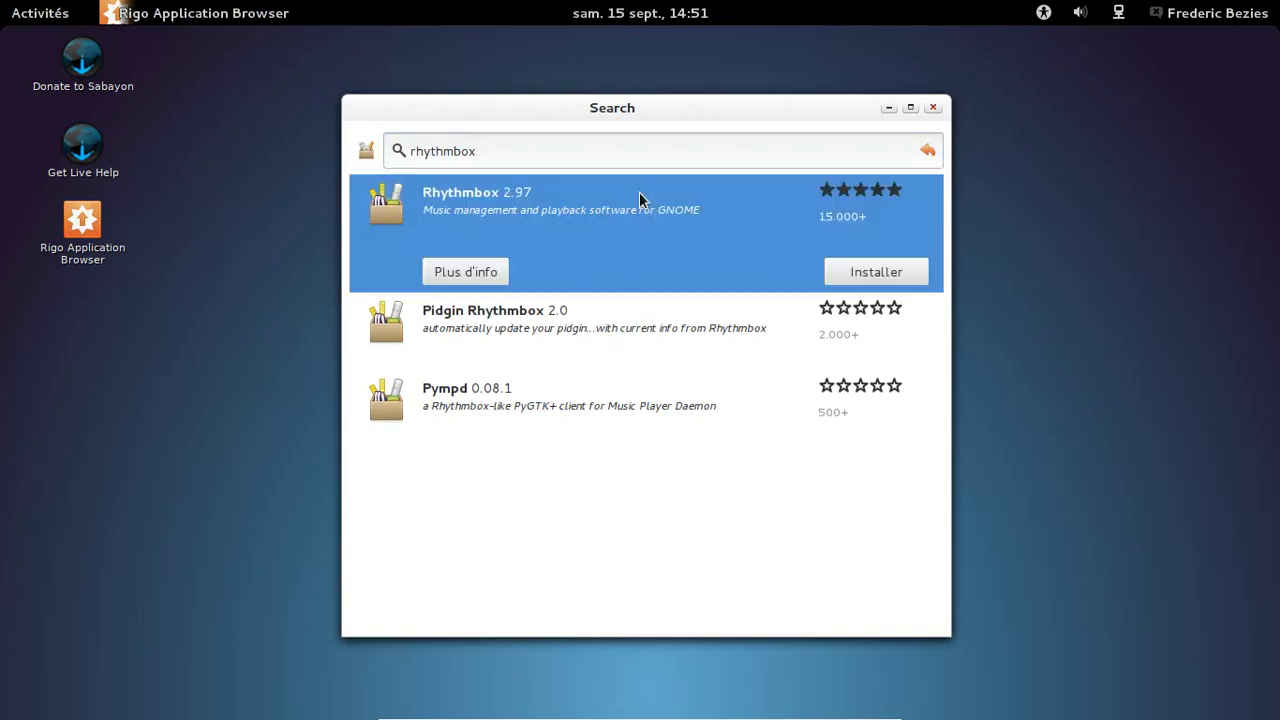
{"action": "left_click", "coordinate": [870, 273]}
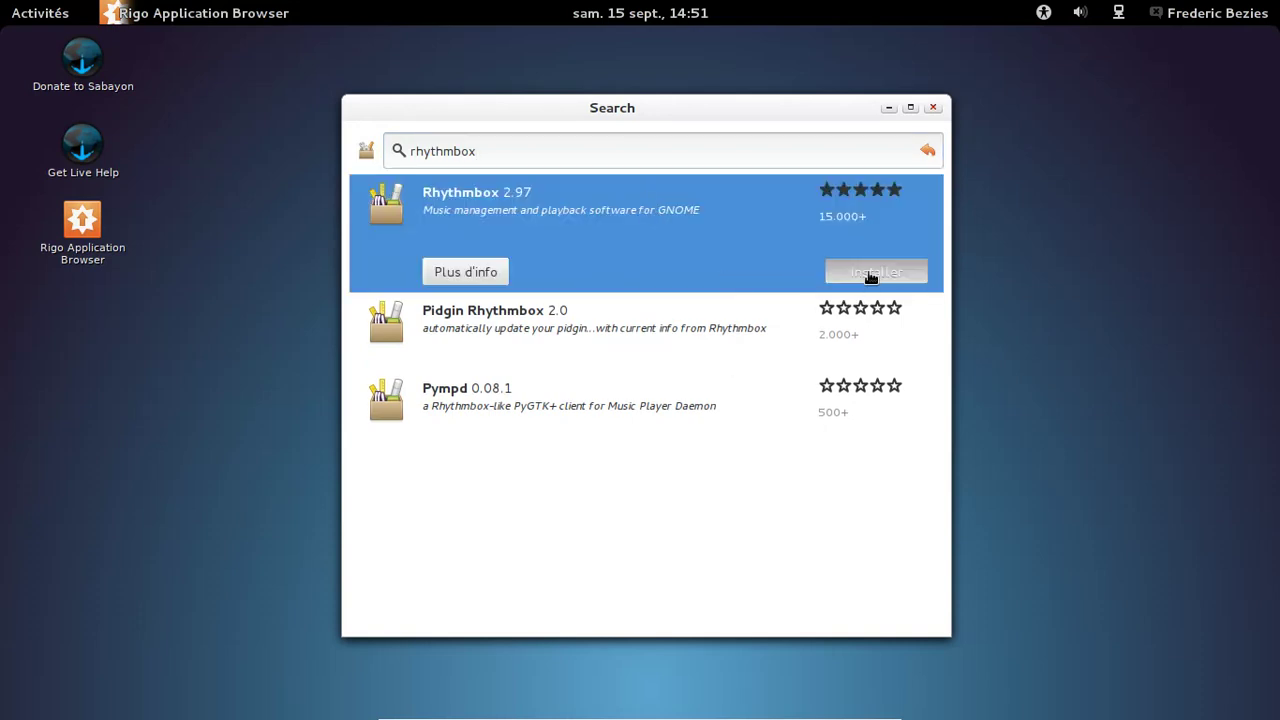
Search for 'exaile' and accept the extra packages Rhythmbox needs
{"action": "left_click", "coordinate": [593, 162]}
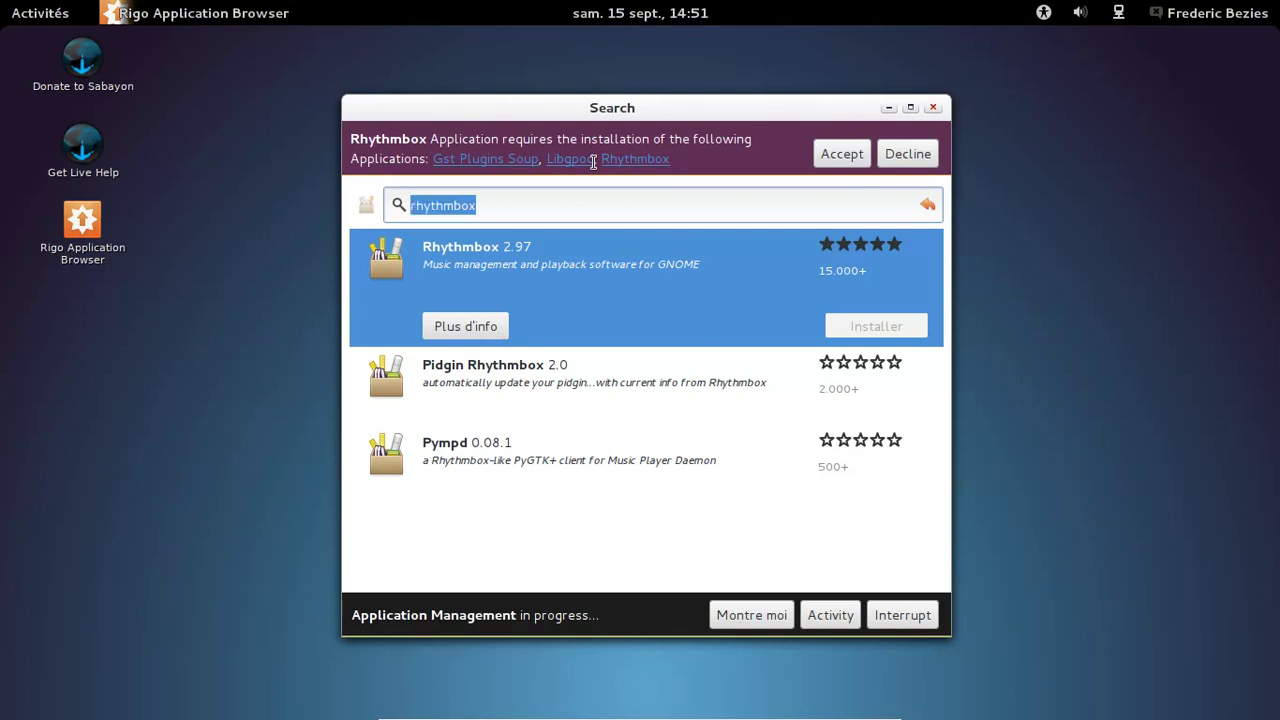
{"action": "type", "text": "exa"}
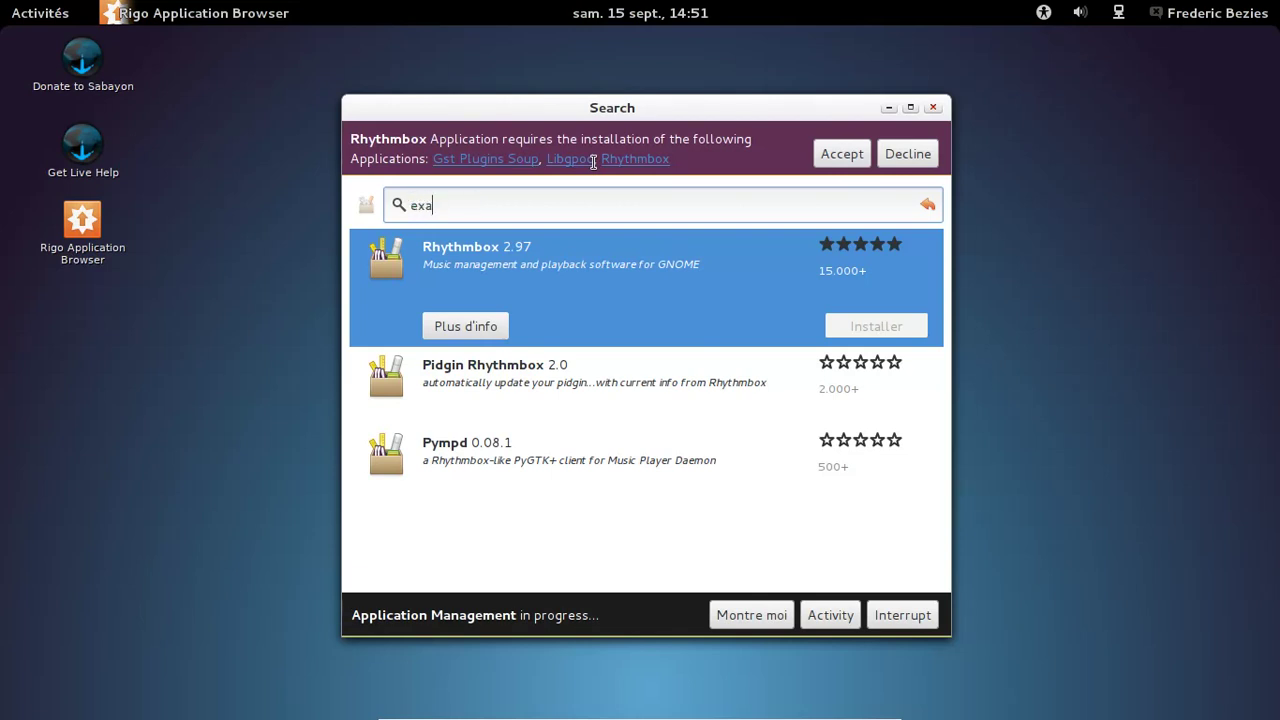
{"action": "left_click", "coordinate": [844, 155]}
{"action": "type", "text": "ile"}
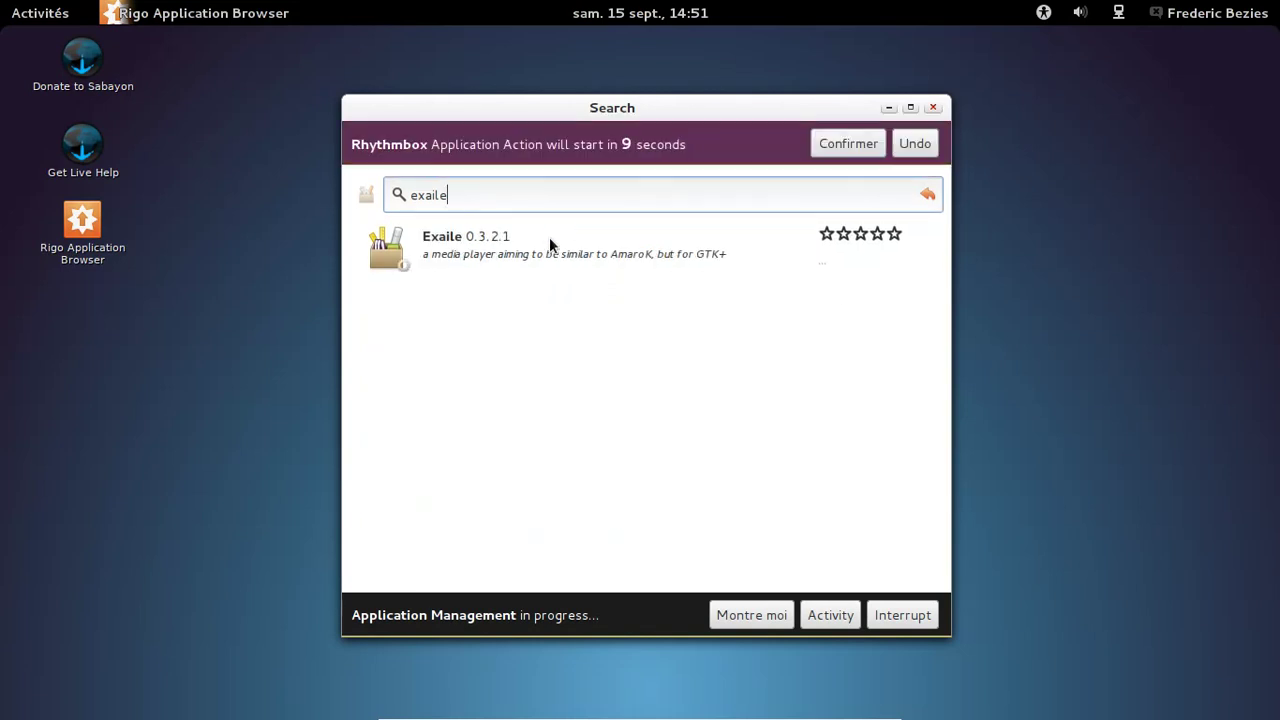
Queue Exaile for removal and confirm the Rhythmbox install with the administrator password
{"action": "left_click", "coordinate": [550, 239]}
{"action": "left_click", "coordinate": [886, 318]}
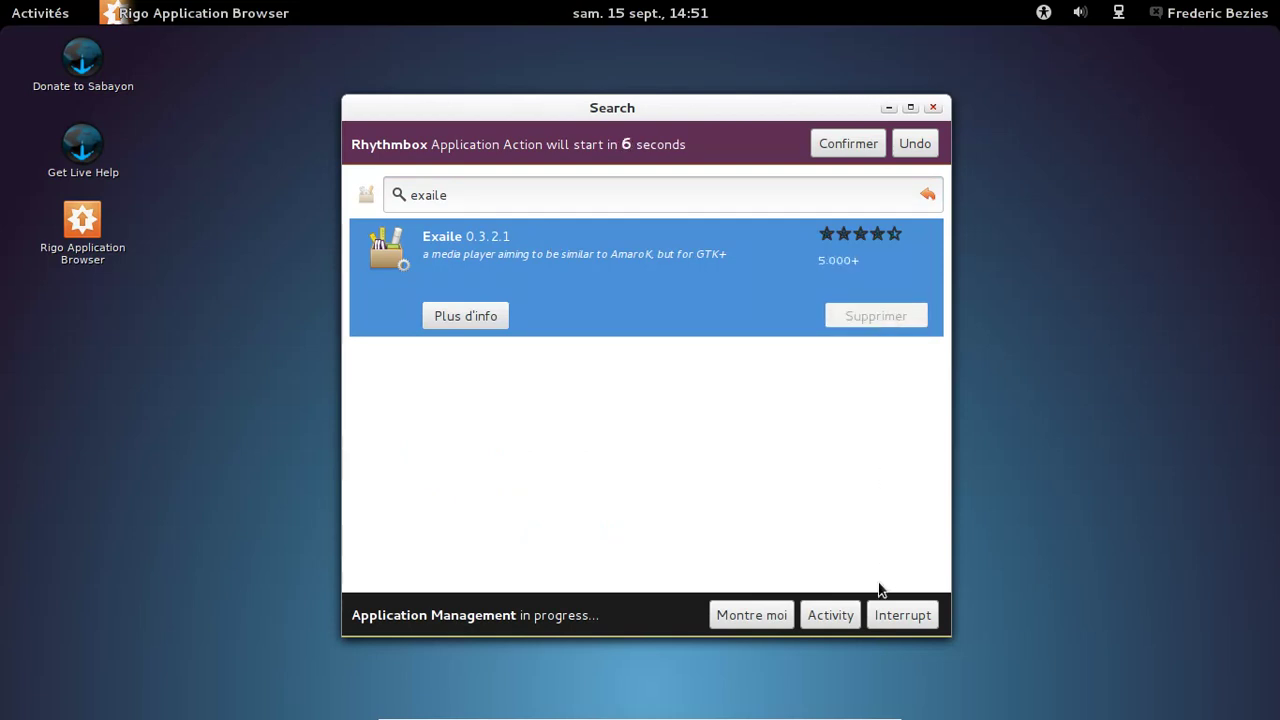
{"action": "left_click", "coordinate": [849, 145]}
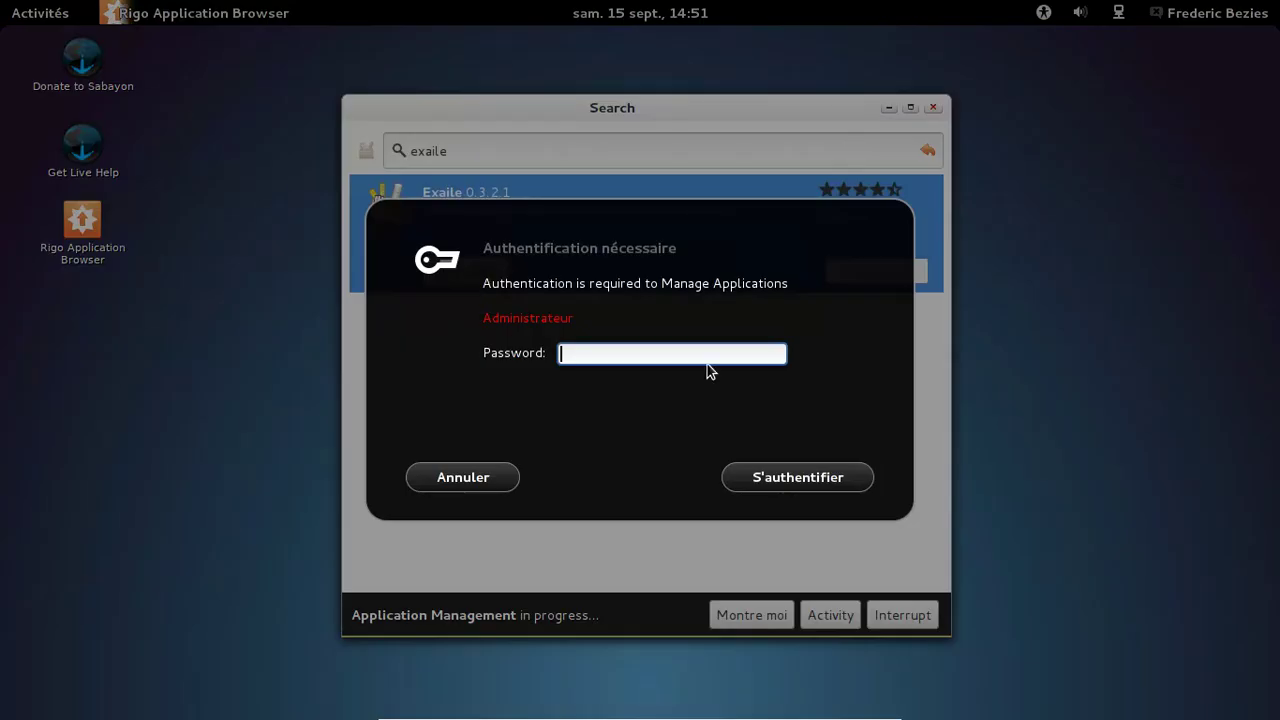
{"action": "type", "text": "••••••••"}
{"action": "key", "text": "Return"}
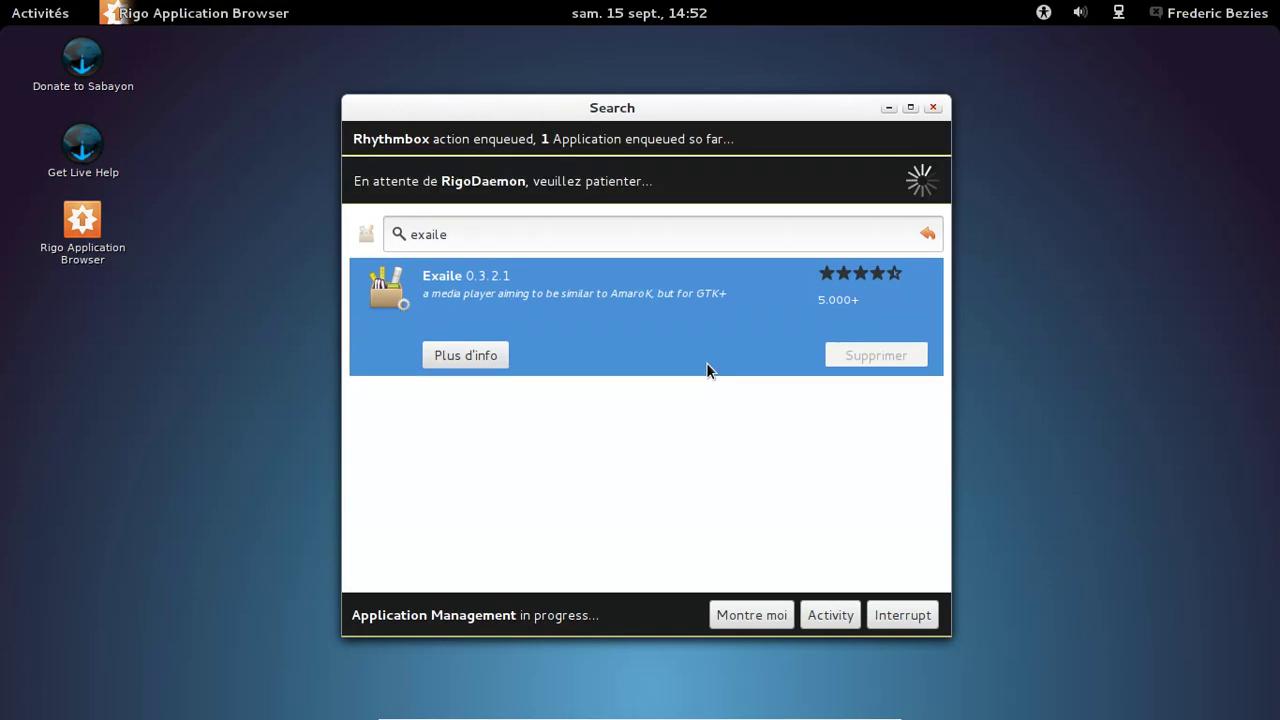
Confirm the Exaile removal, follow the progress log, then open the Activities overview
{"action": "left_click", "coordinate": [846, 178]}
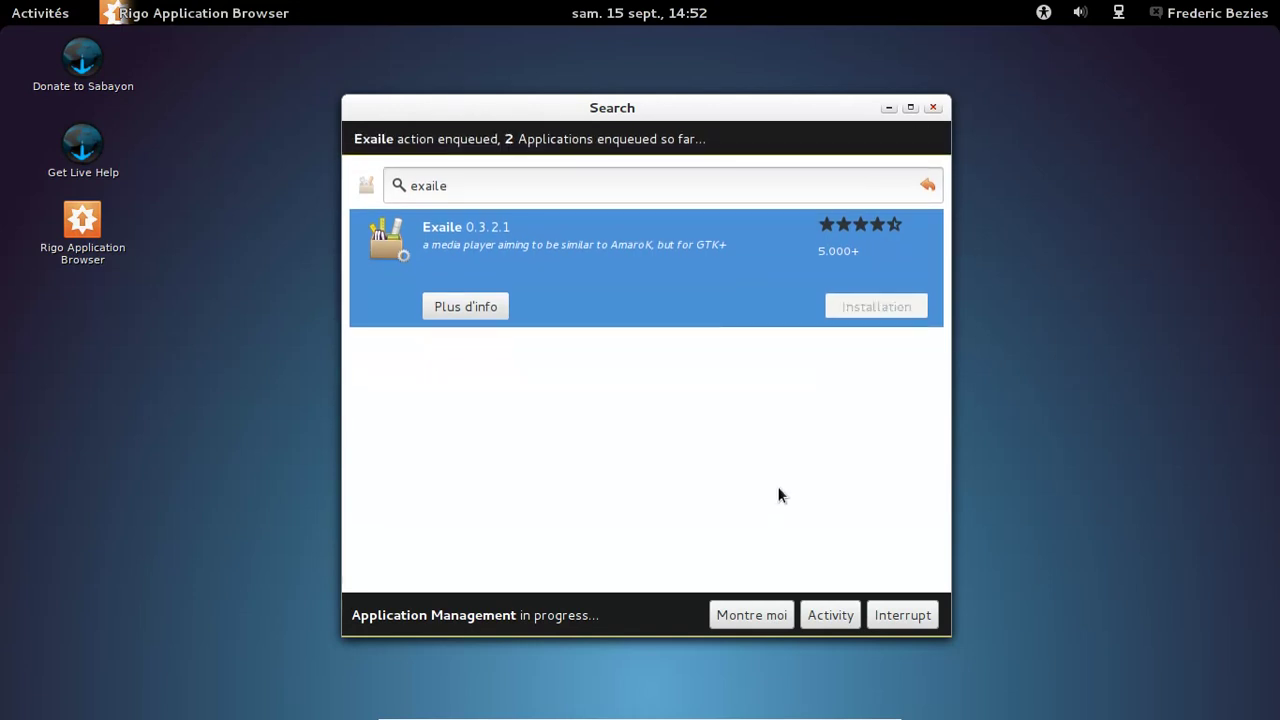
{"action": "left_click", "coordinate": [771, 615]}
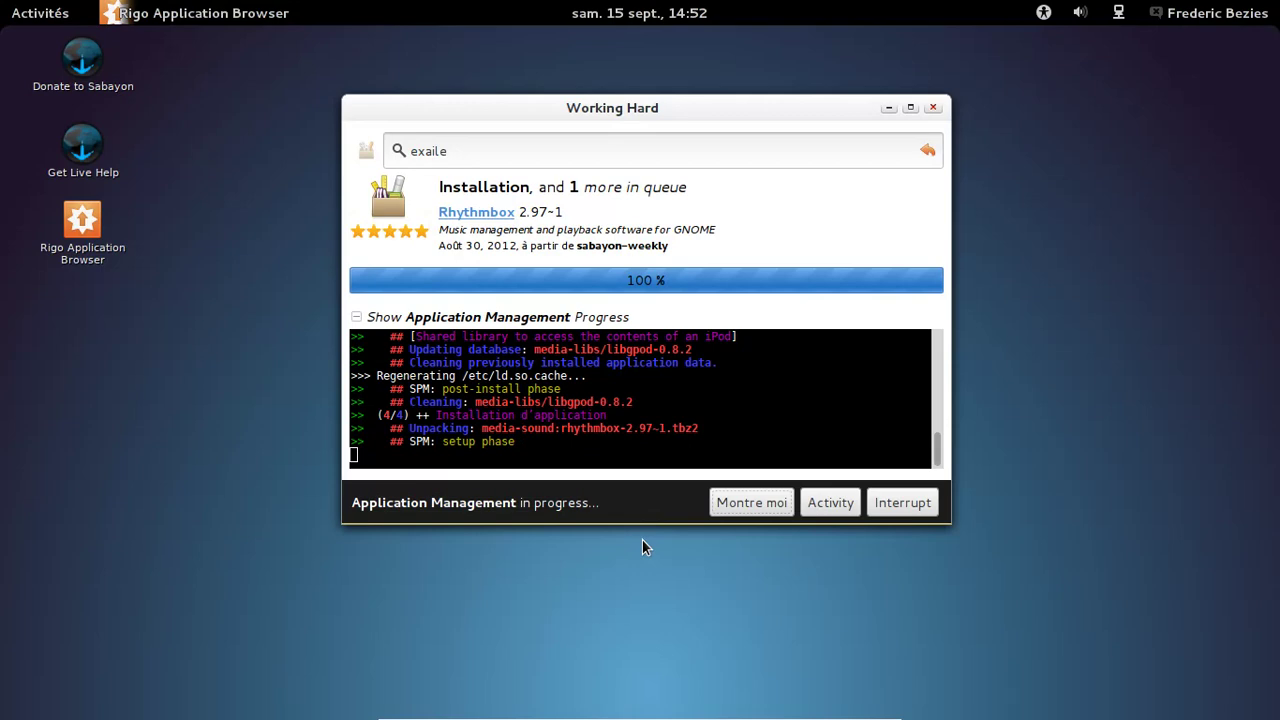
{"action": "left_click", "coordinate": [37, 20]}
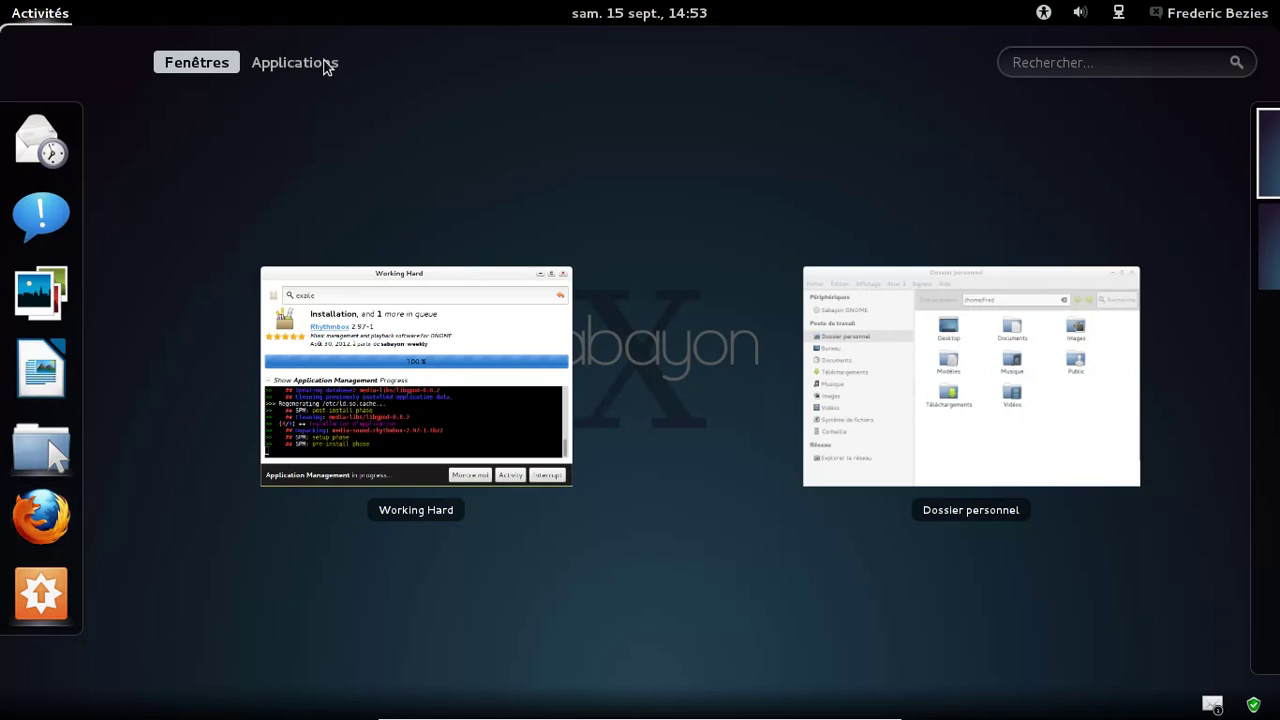
Show the applications grid and browse the Éducation, Graphisme, Internet and Jeux categories
{"action": "left_click", "coordinate": [326, 66]}
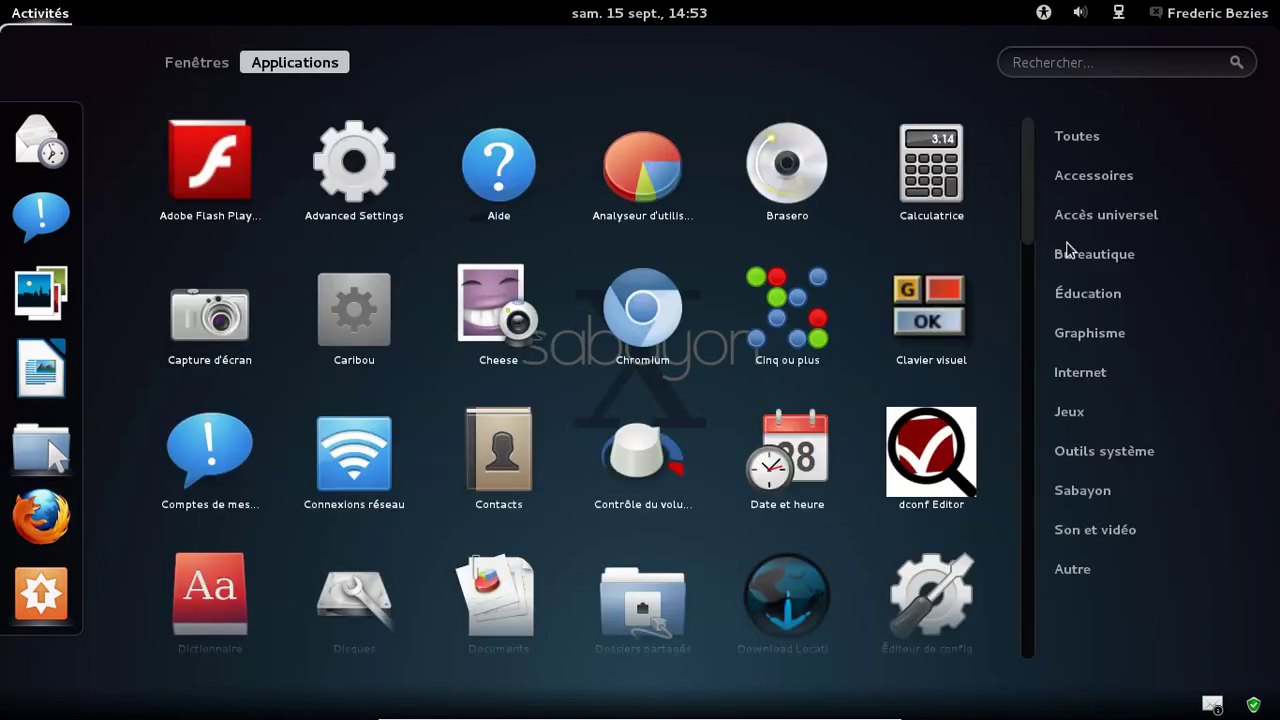
{"action": "left_click", "coordinate": [1086, 293]}
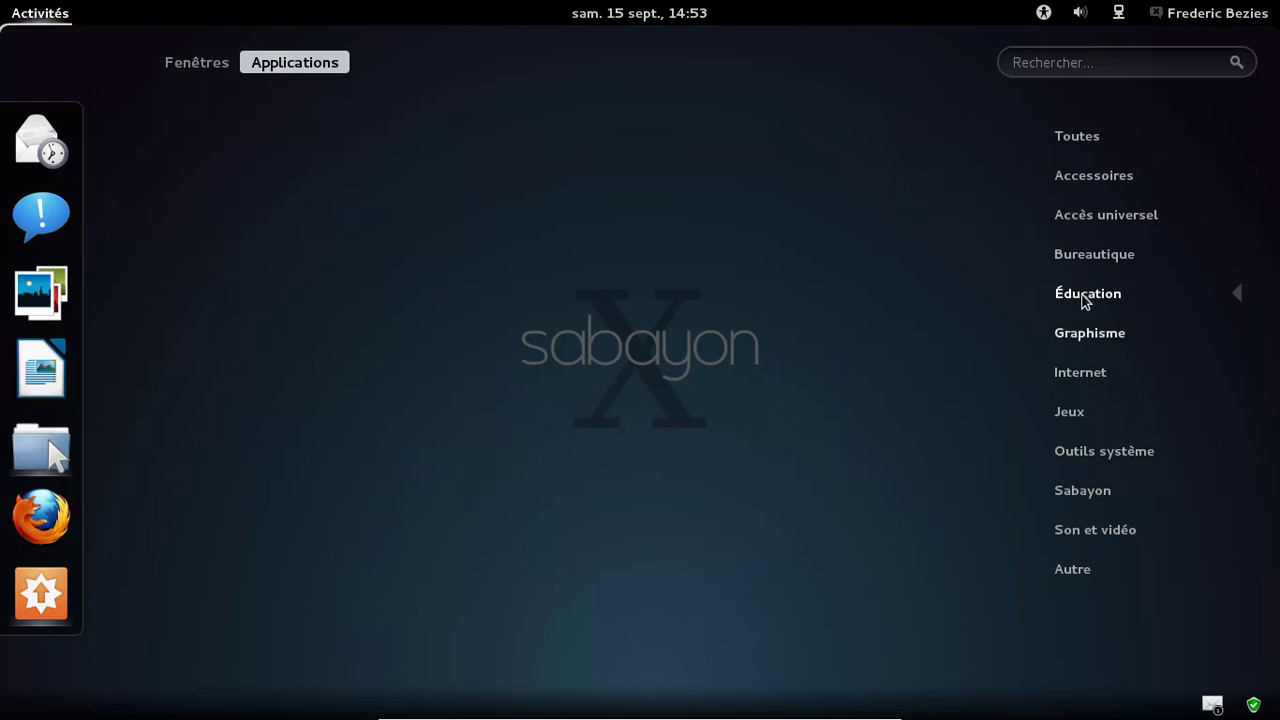
{"action": "left_click", "coordinate": [1108, 340]}
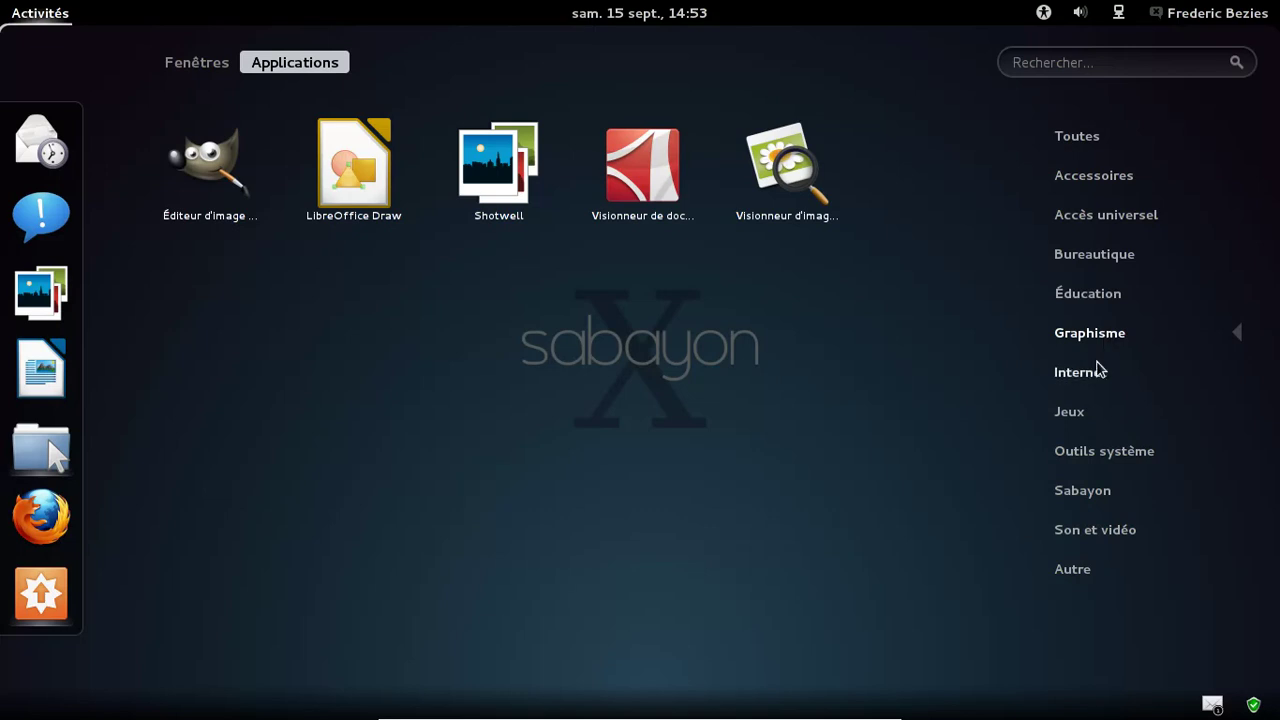
{"action": "left_click", "coordinate": [1096, 373]}
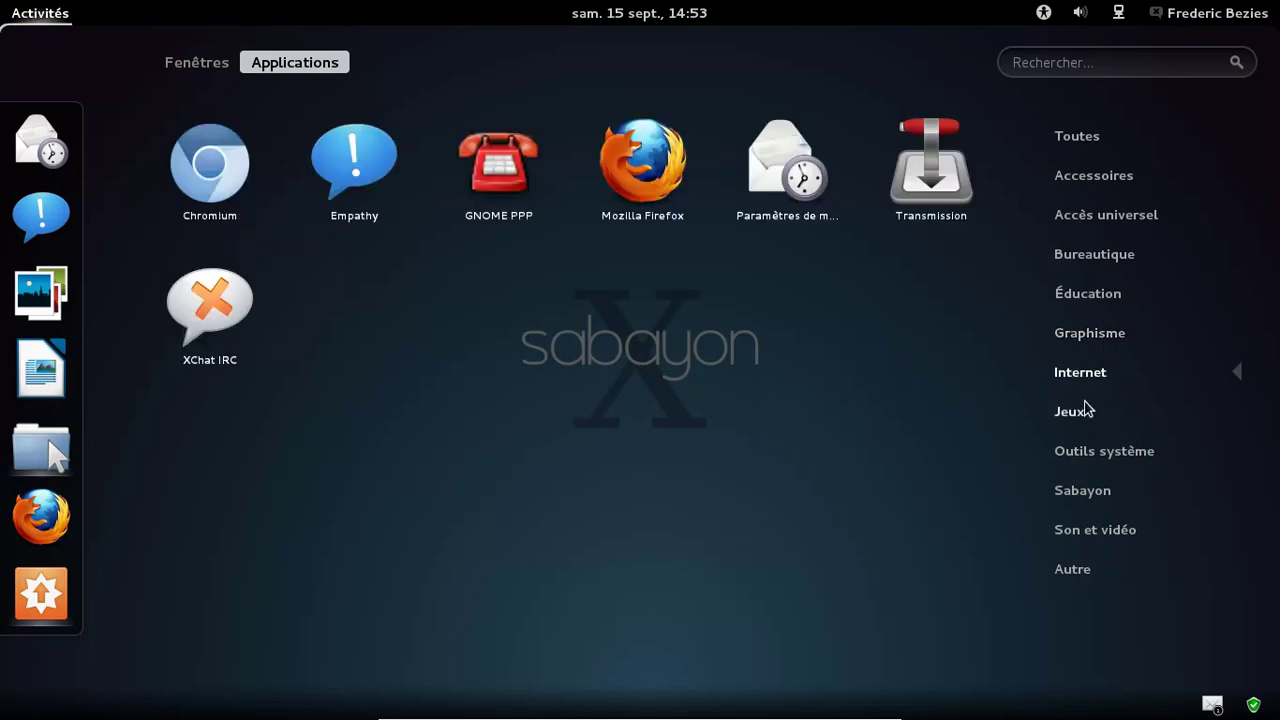
{"action": "left_click", "coordinate": [1083, 418]}
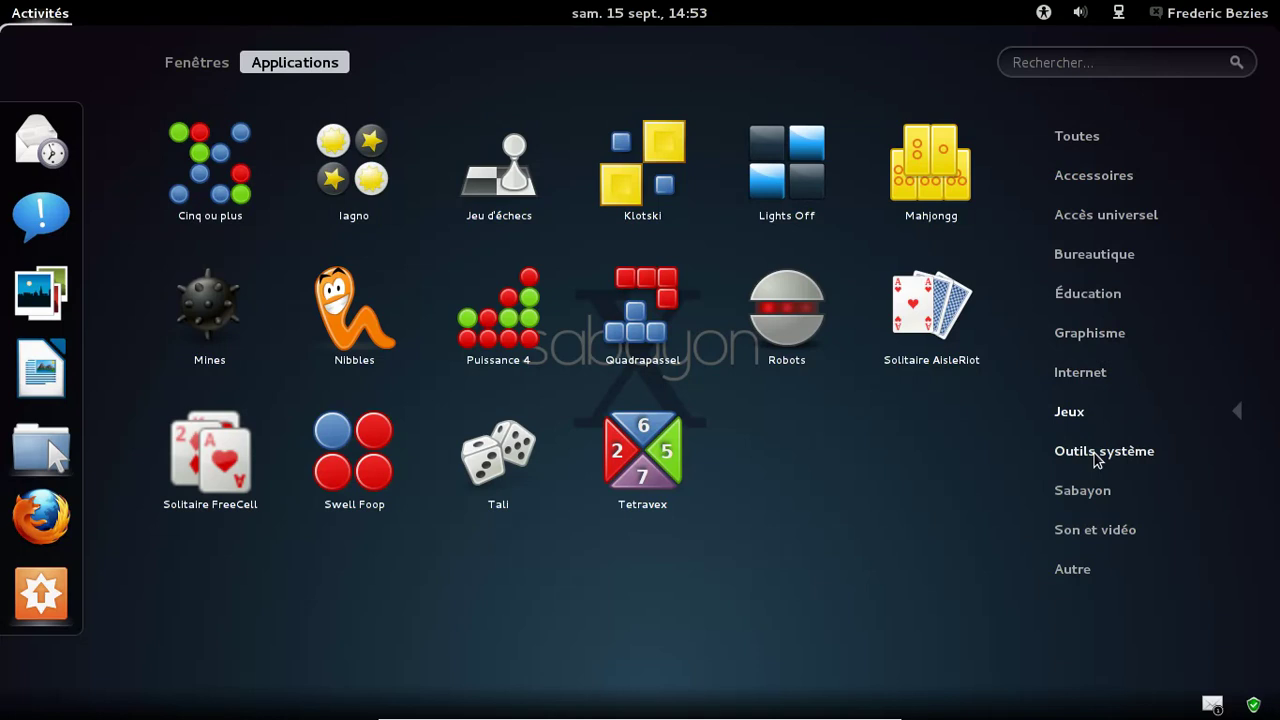
Browse Outils système, Sabayon, Son et vidéo and Autre, then launch Firewall Manager
{"action": "left_click", "coordinate": [1097, 455]}
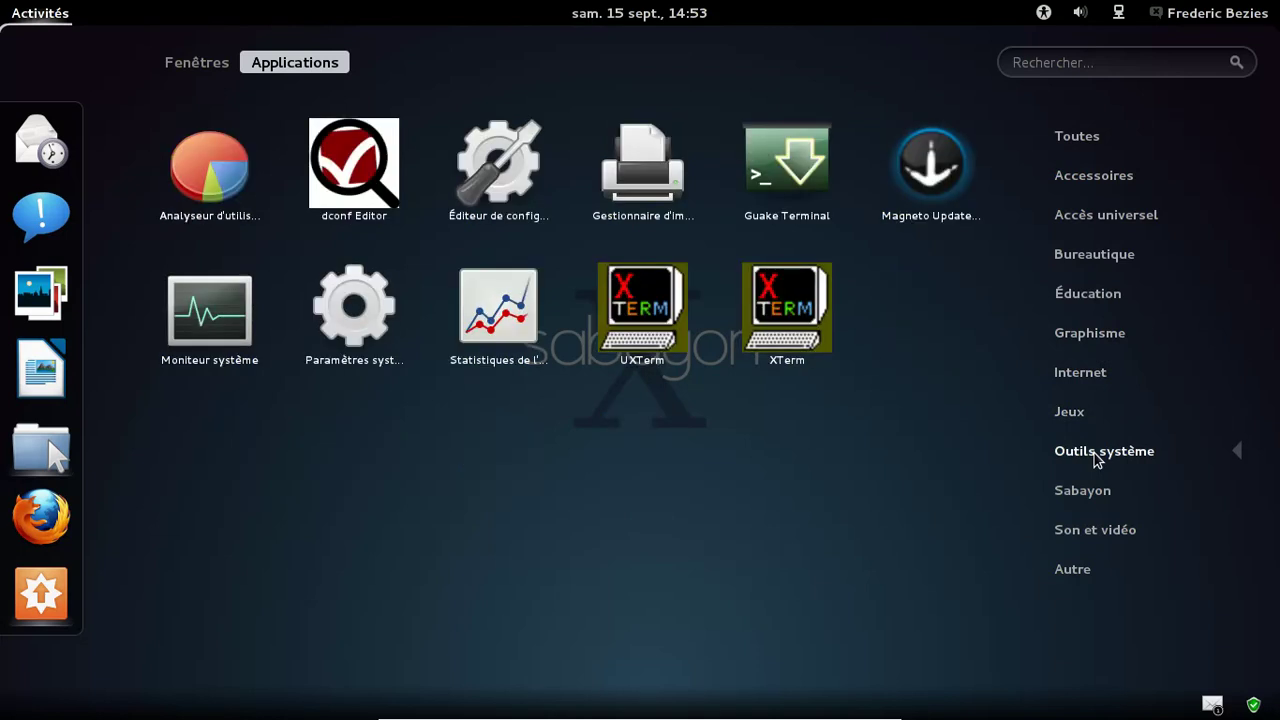
{"action": "left_click", "coordinate": [1089, 494]}
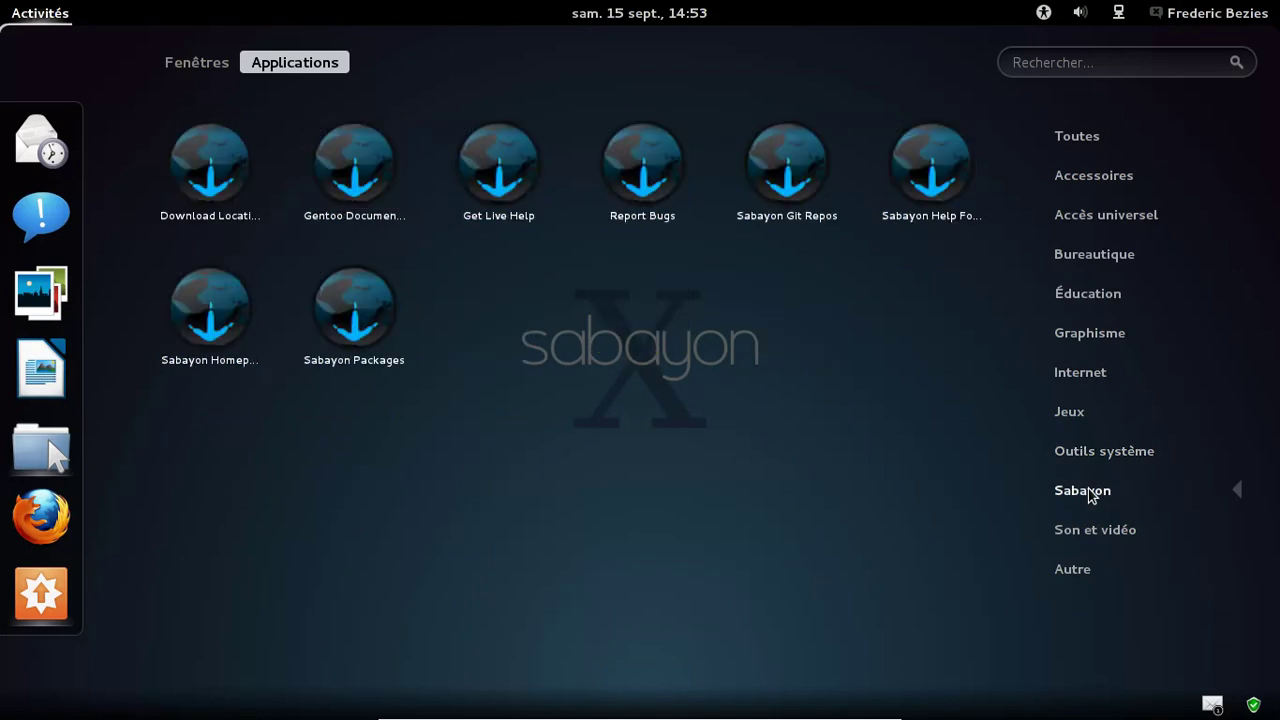
{"action": "left_click", "coordinate": [1092, 532]}
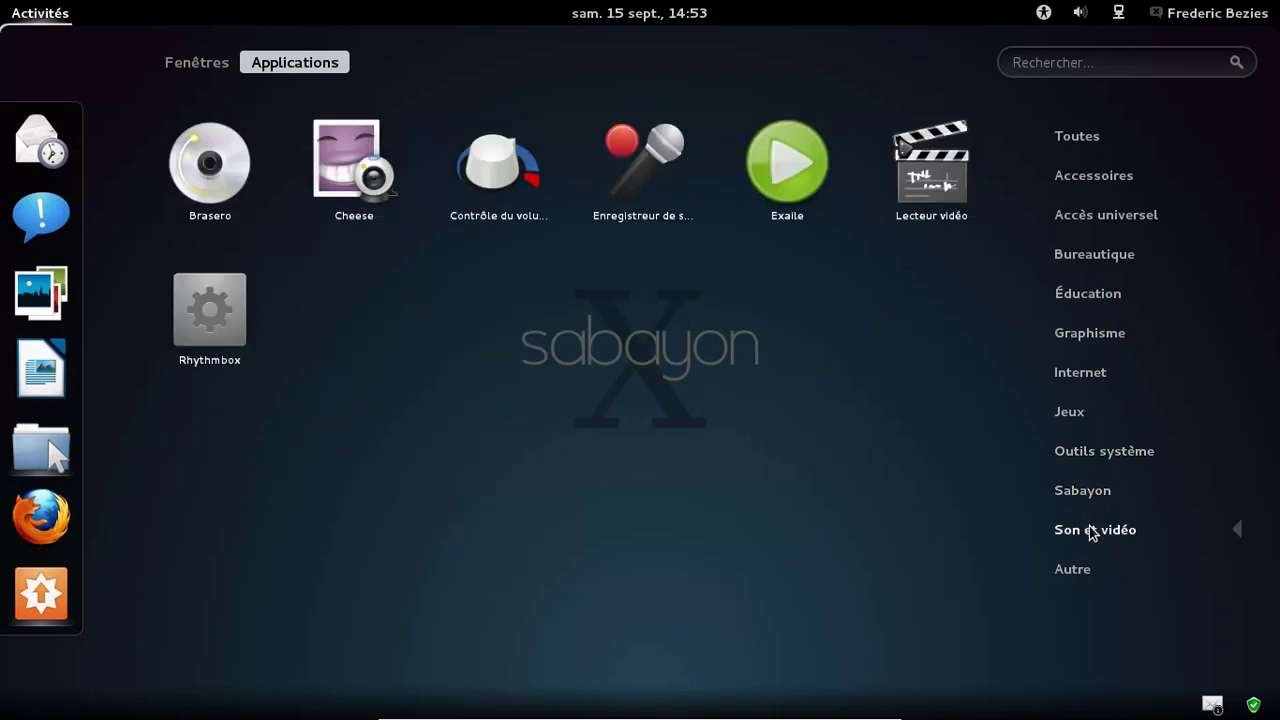
{"action": "left_click", "coordinate": [1076, 569]}
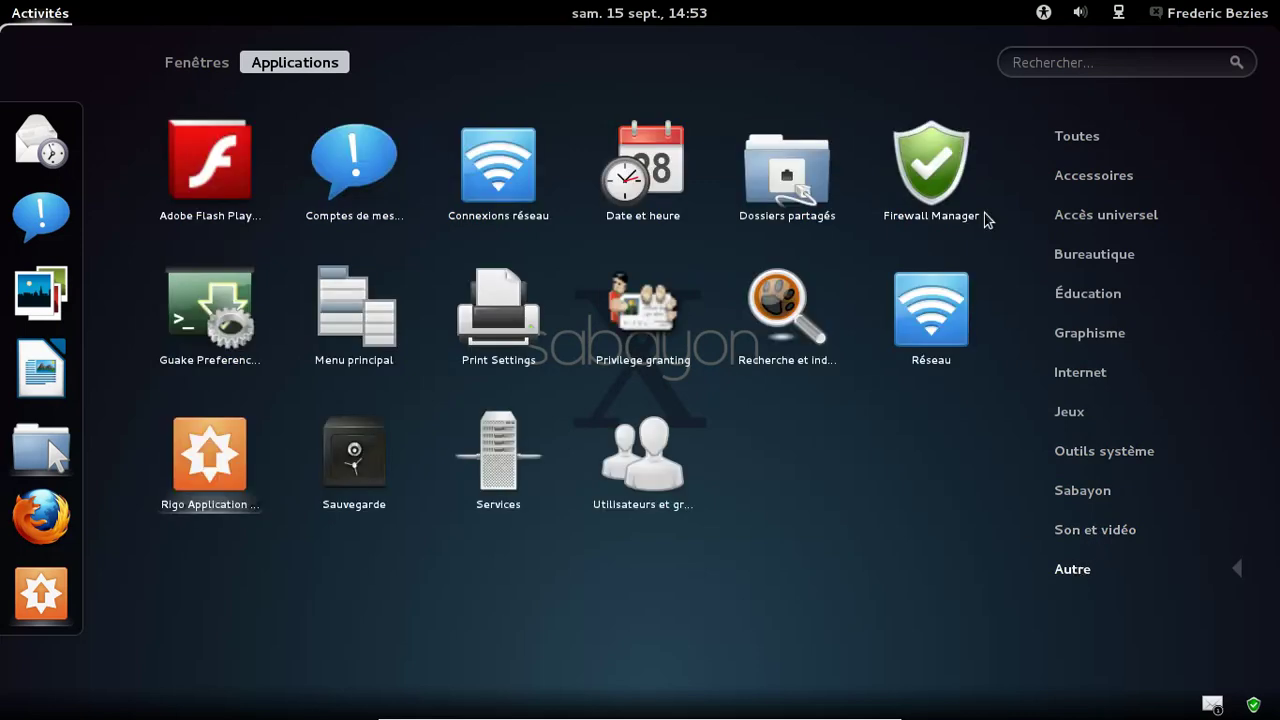
{"action": "left_click", "coordinate": [932, 195]}
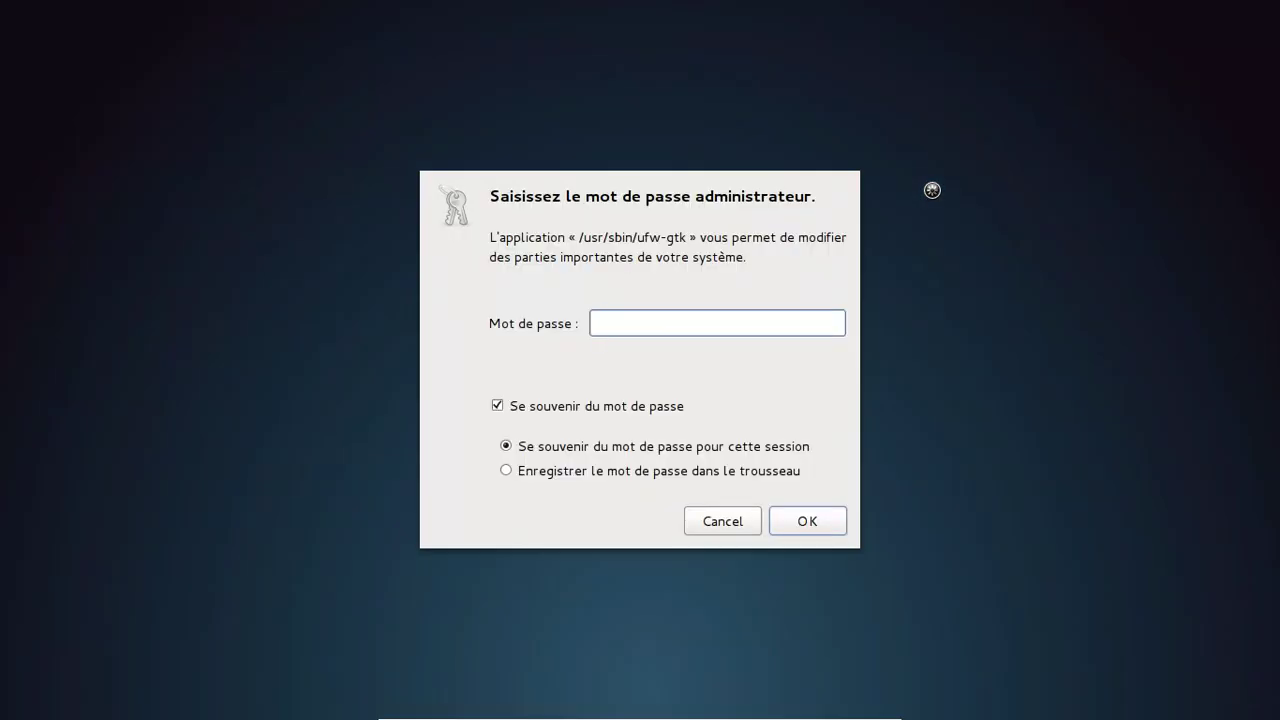
Enter the administrator password for ufw-gtk, then bring up the Activités overview
{"action": "type", "text": "******"}
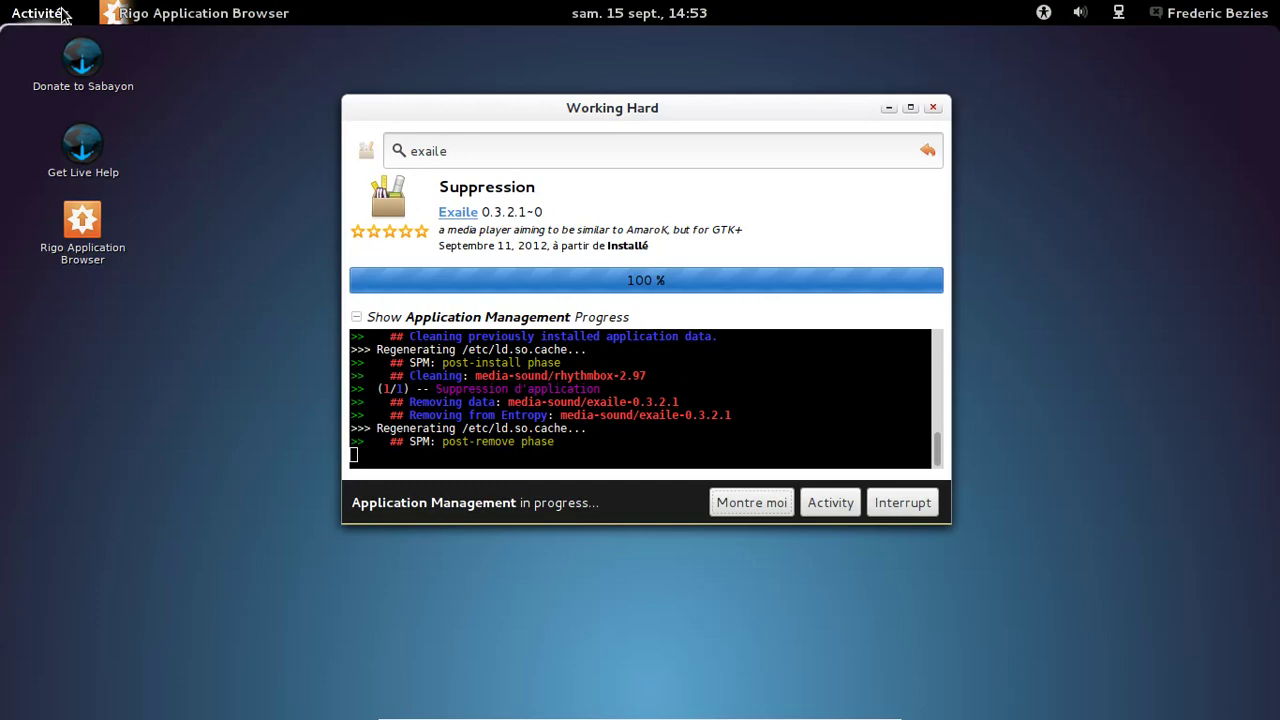
{"action": "left_click", "coordinate": [62, 14]}
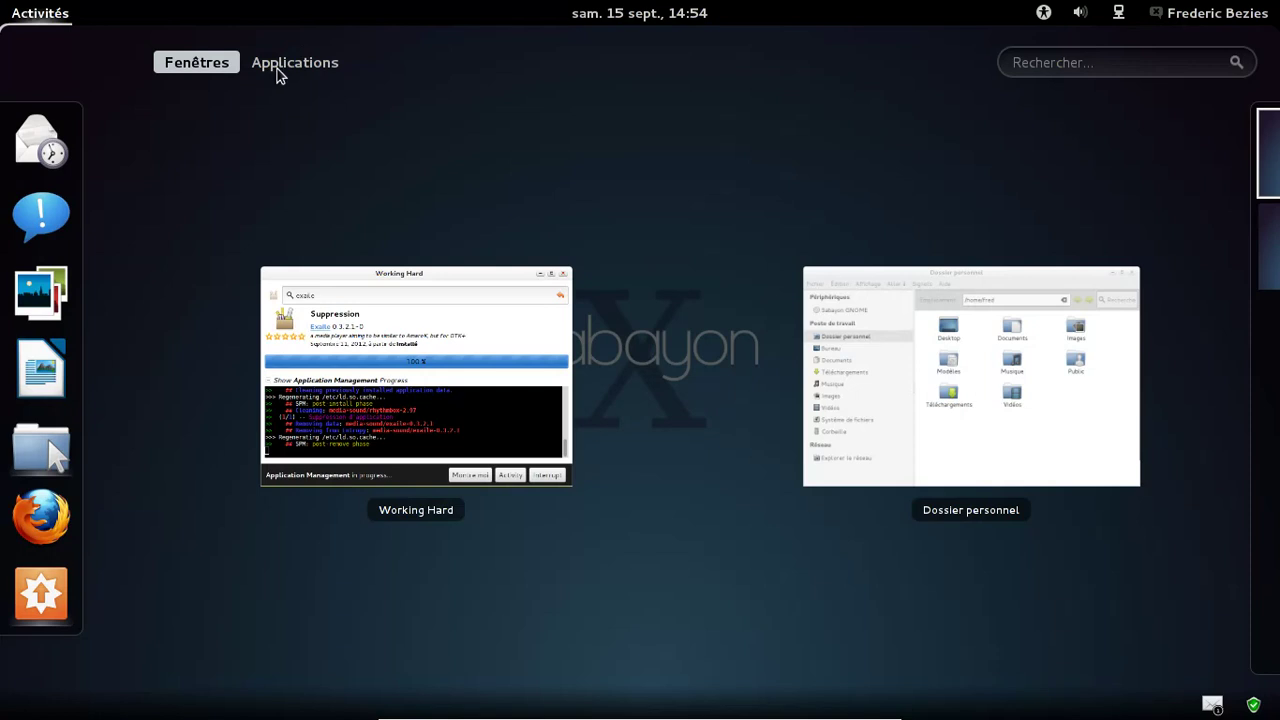
Launch Lecteur vidéo from the Son et vidéo applications category
{"action": "left_click", "coordinate": [279, 72]}
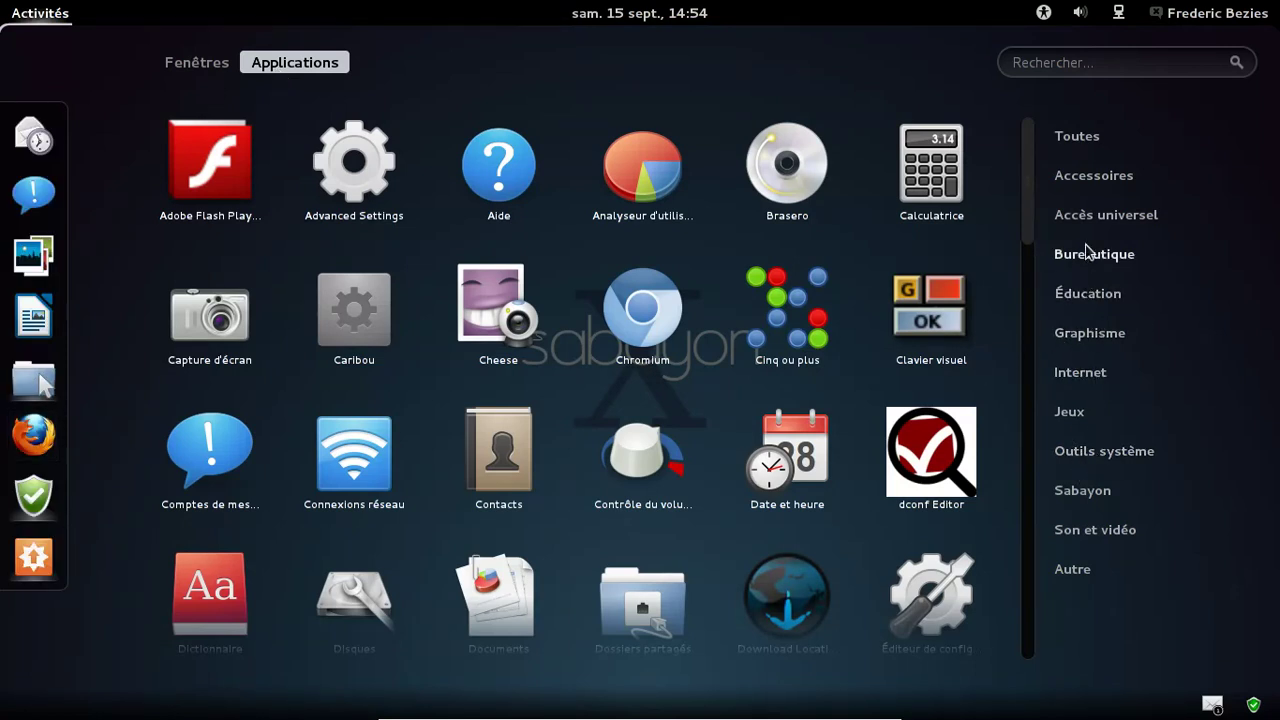
{"action": "left_click", "coordinate": [1104, 541]}
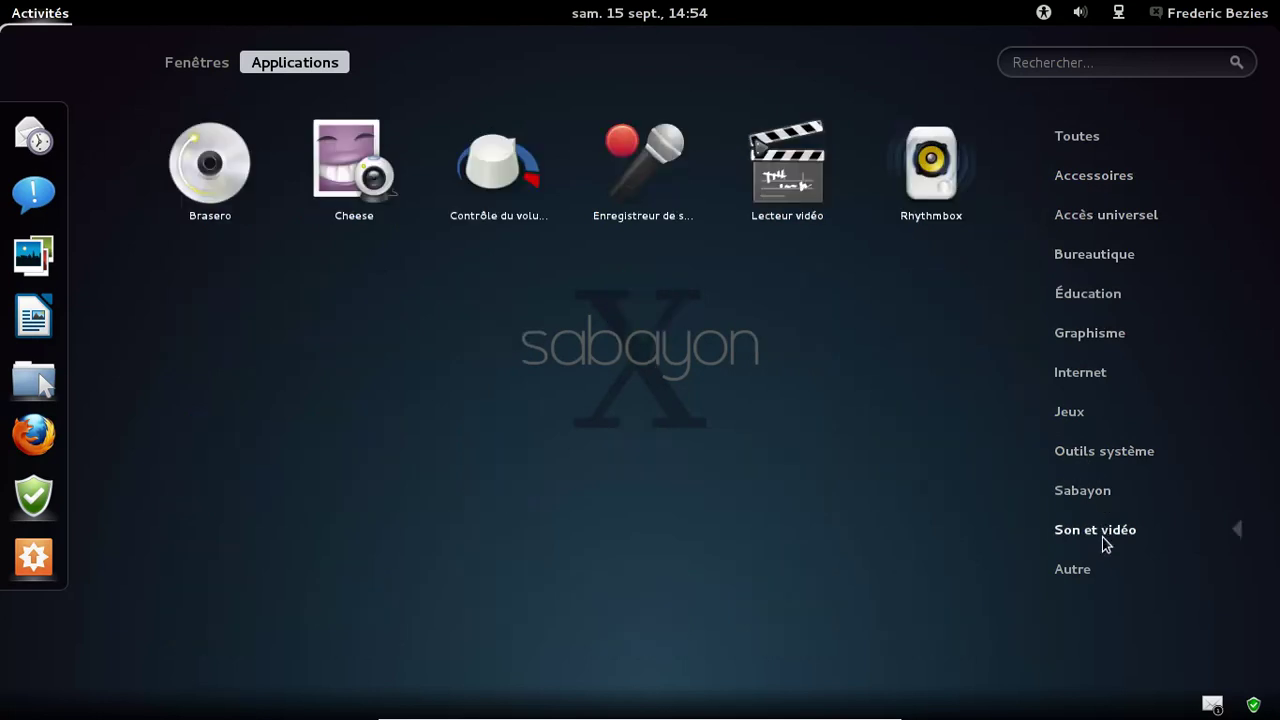
{"action": "left_click", "coordinate": [790, 170]}
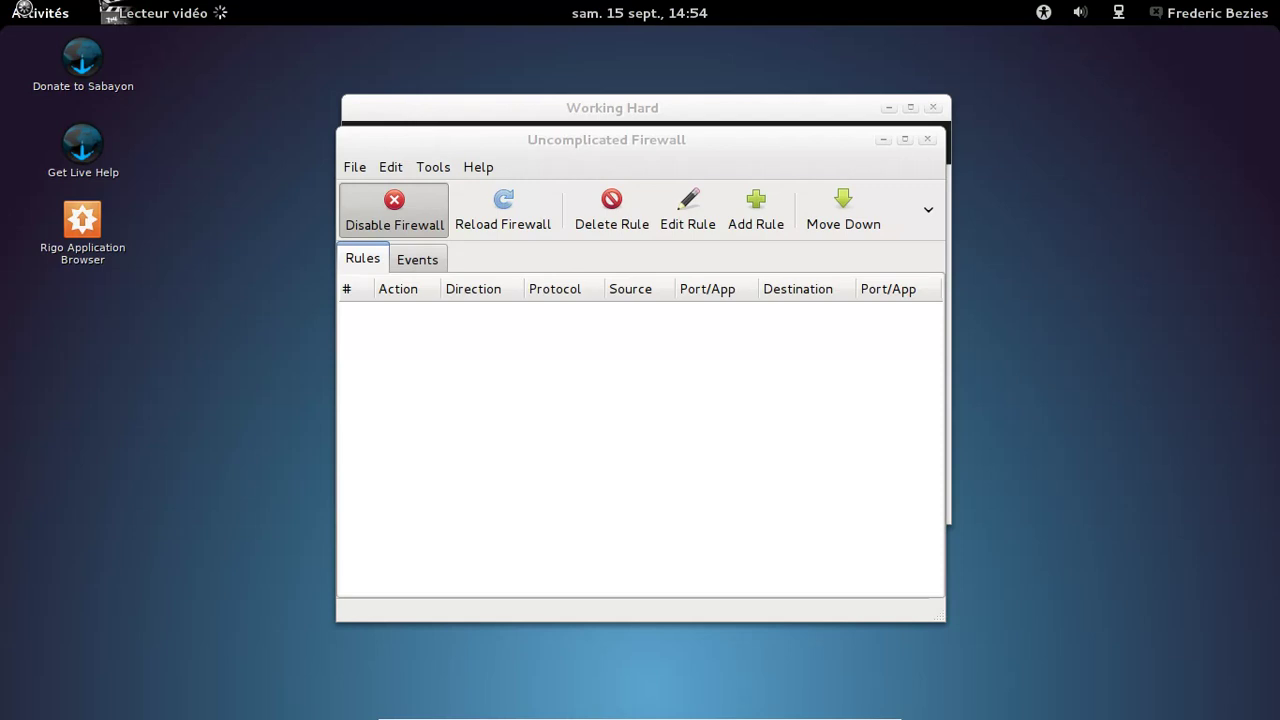
Return to the applications grid and launch Rhythmbox from Son et vidéo
{"action": "mouse_move", "coordinate": [24, 10]}
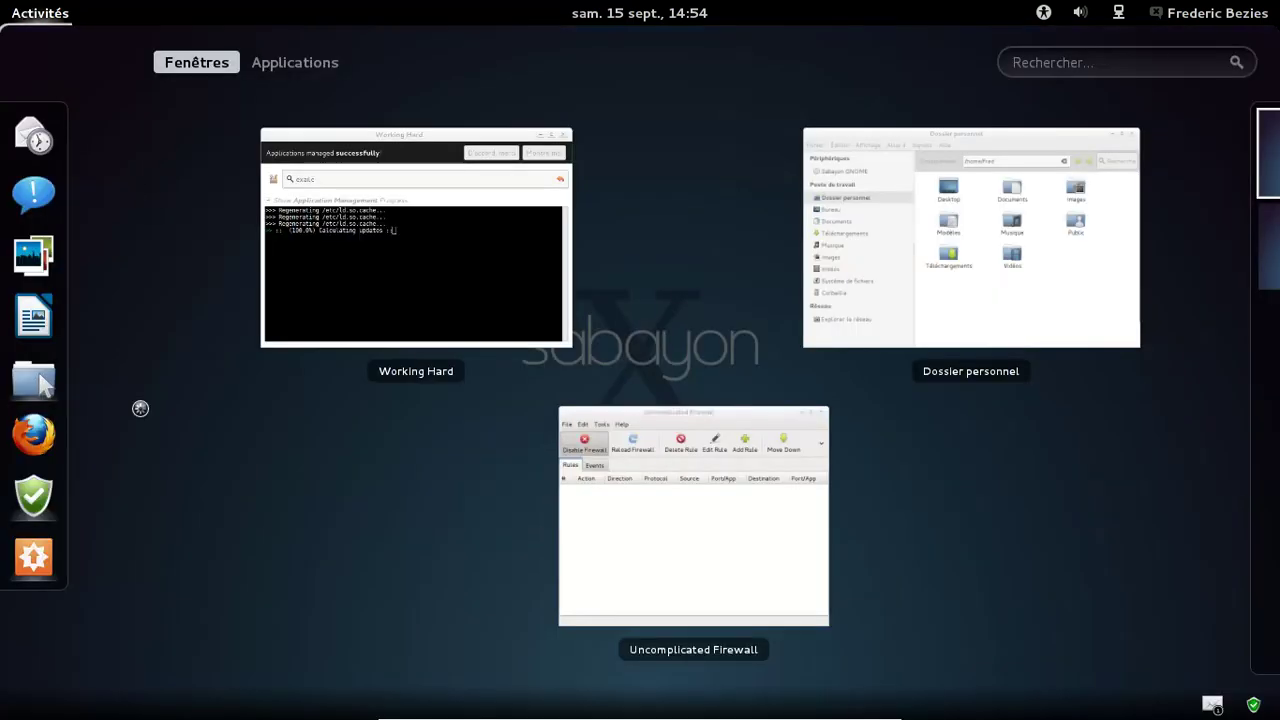
{"action": "left_click", "coordinate": [286, 65]}
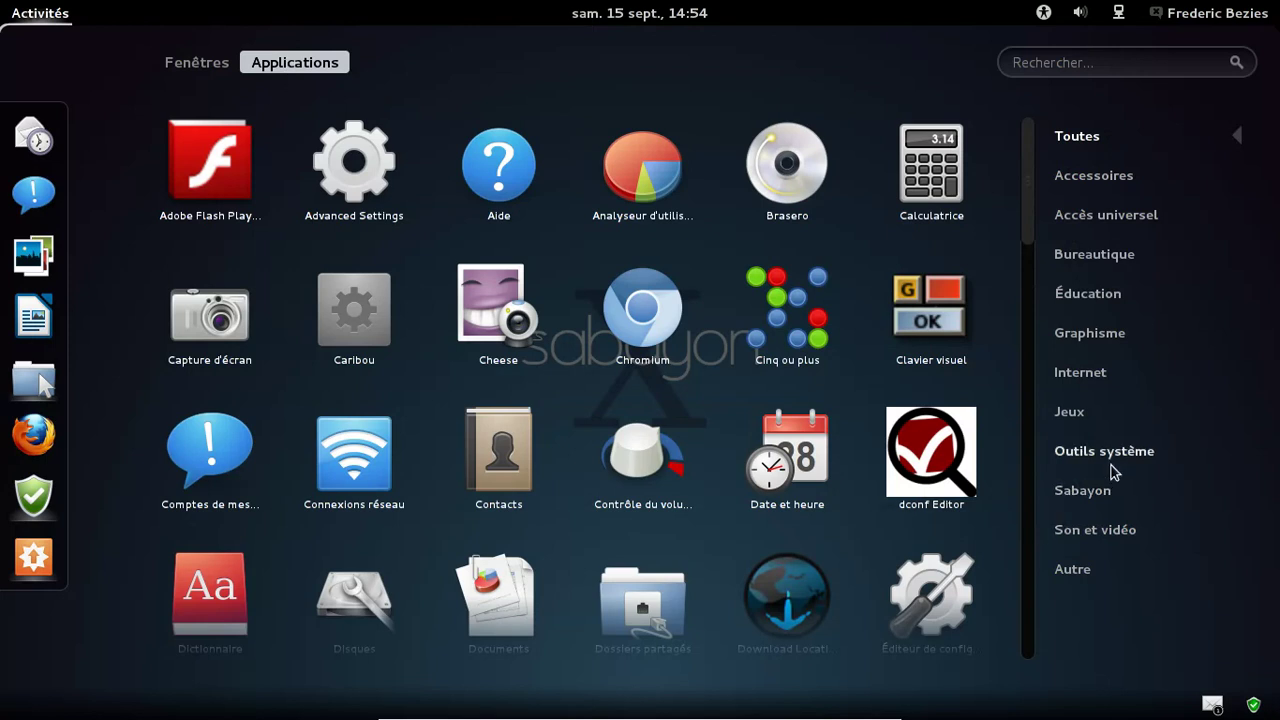
{"action": "left_click", "coordinate": [1111, 533]}
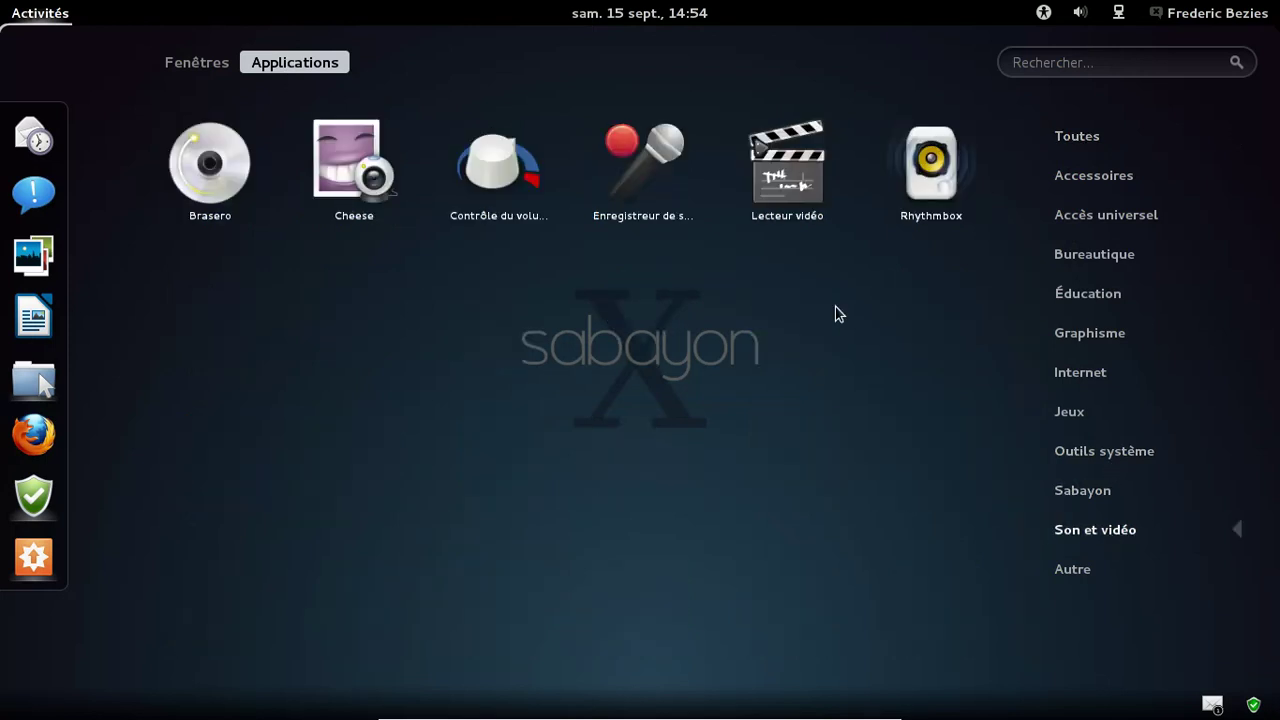
{"action": "left_click", "coordinate": [926, 194]}
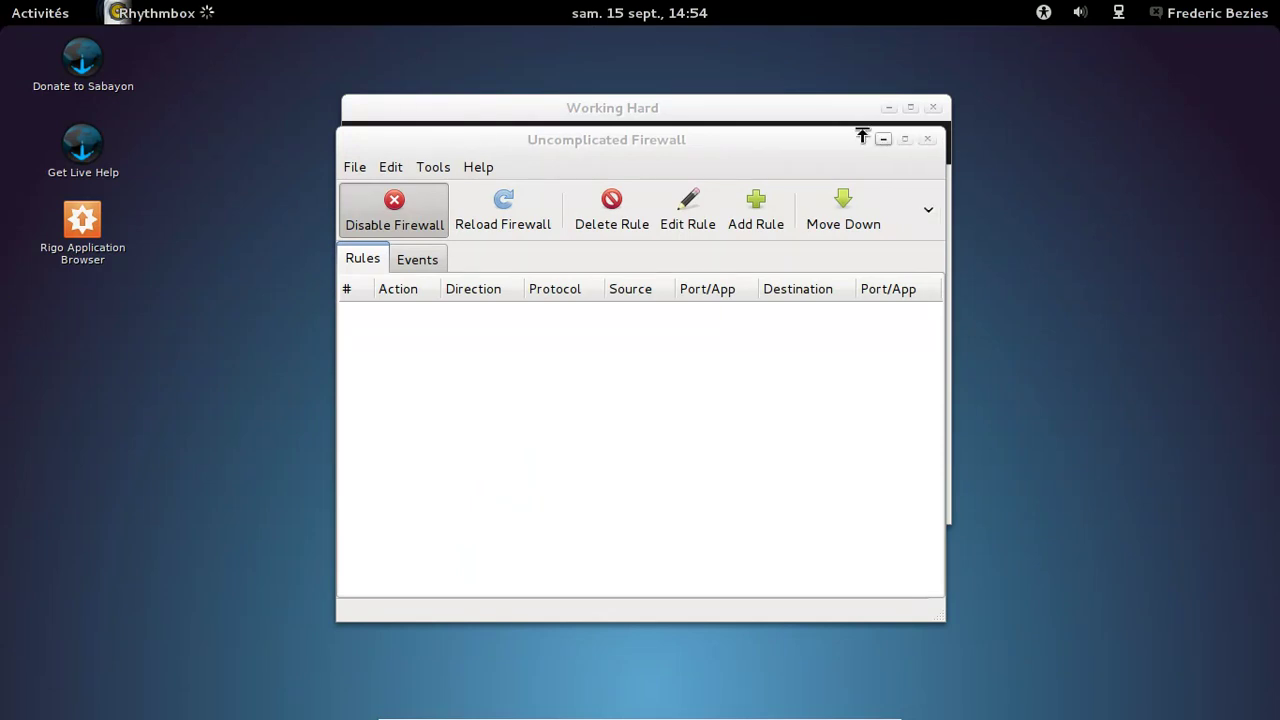
Acknowledge the finished Exaile removal with D'accord, merci and close Rigo's Working Hard window
{"action": "left_click", "coordinate": [828, 104]}
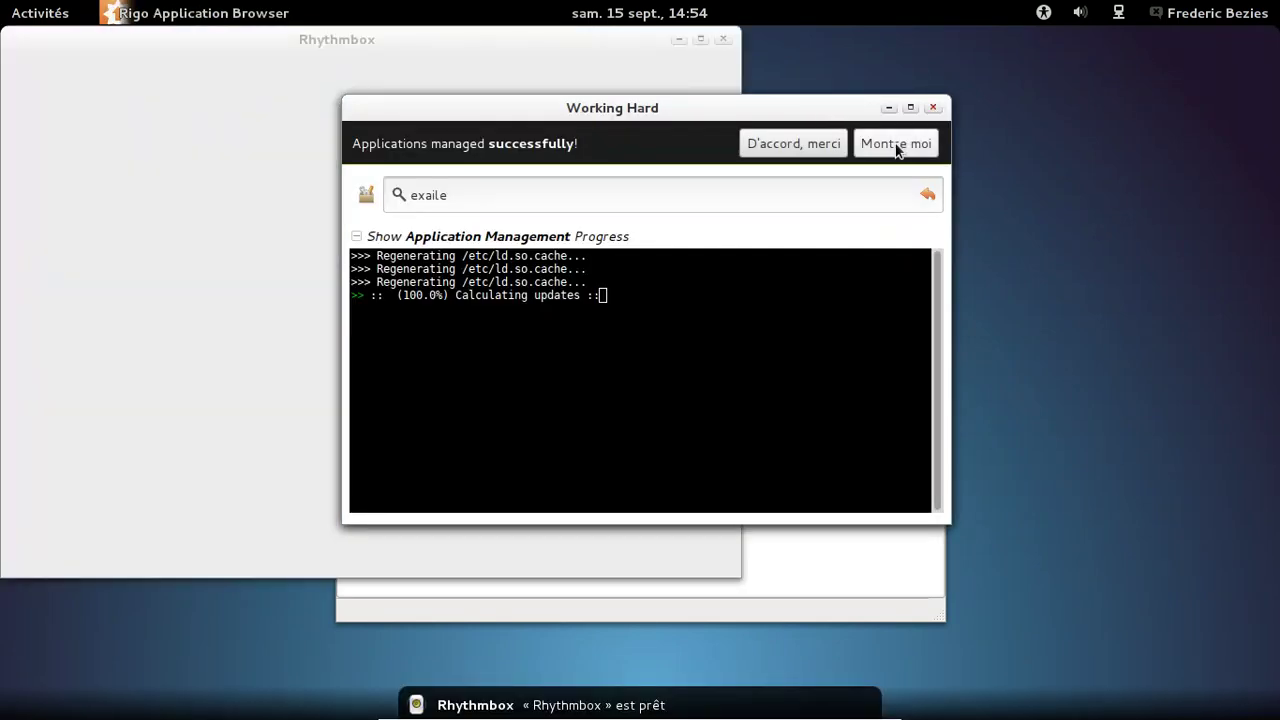
{"action": "key", "text": "super"}
{"action": "left_click", "coordinate": [839, 143]}
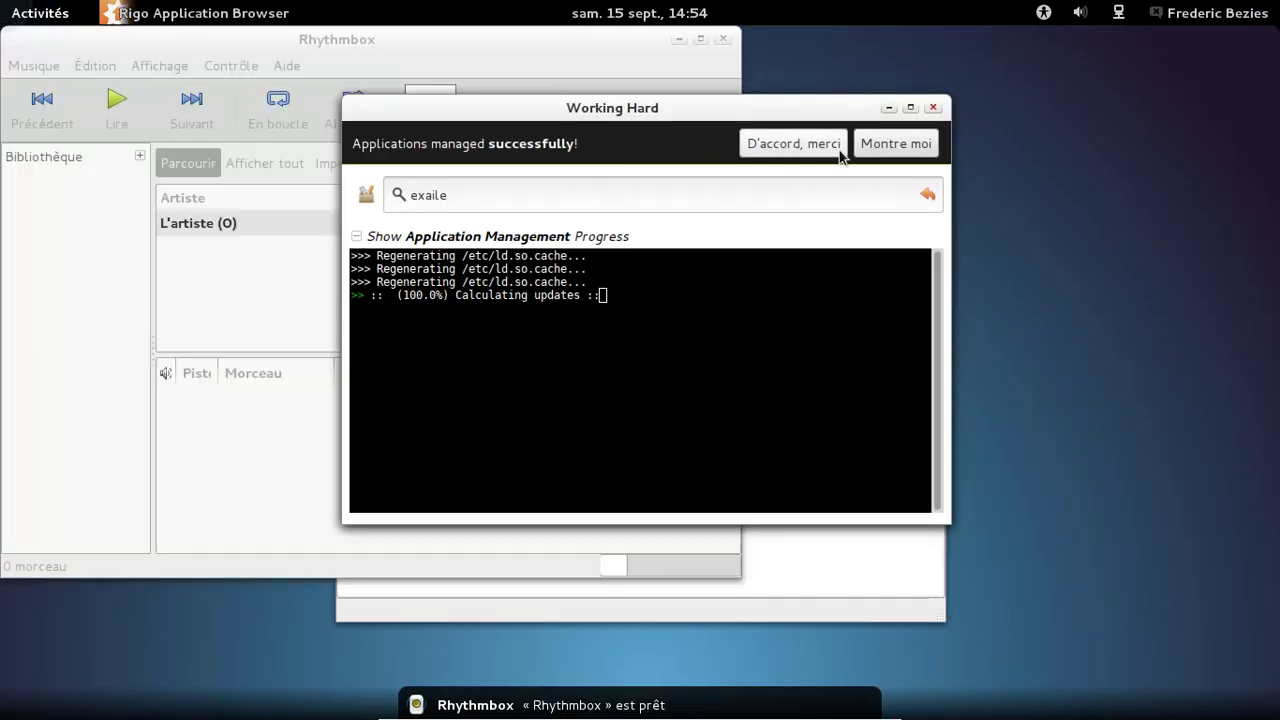
{"action": "left_click", "coordinate": [825, 140]}
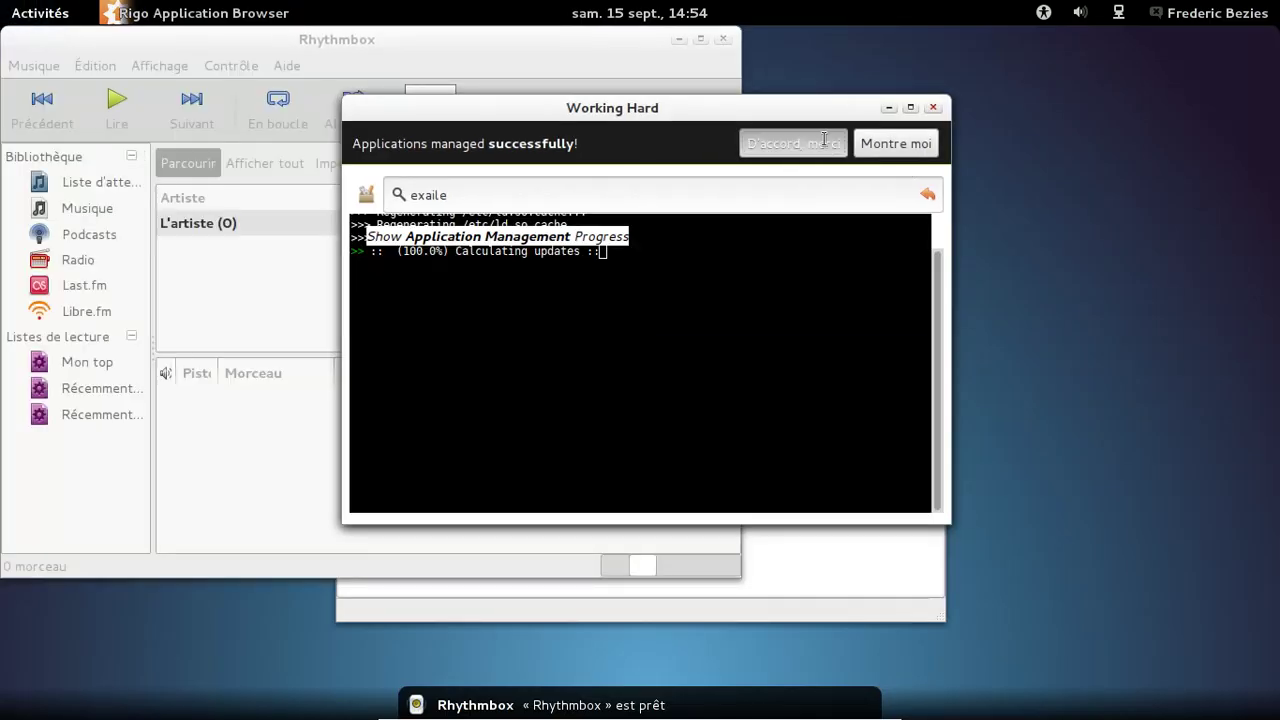
{"action": "left_click", "coordinate": [934, 107]}
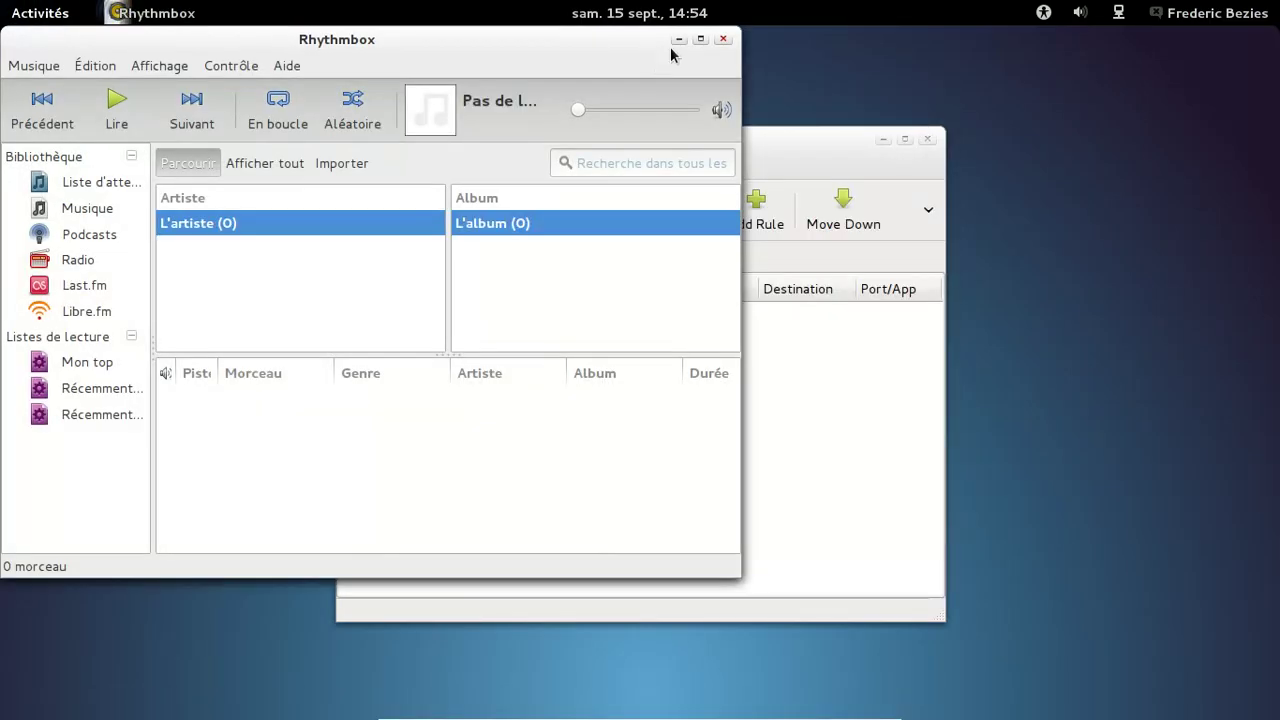
Check Rhythmbox 2.97 in Aide > À propos, then quit Rhythmbox
{"action": "left_click", "coordinate": [298, 67]}
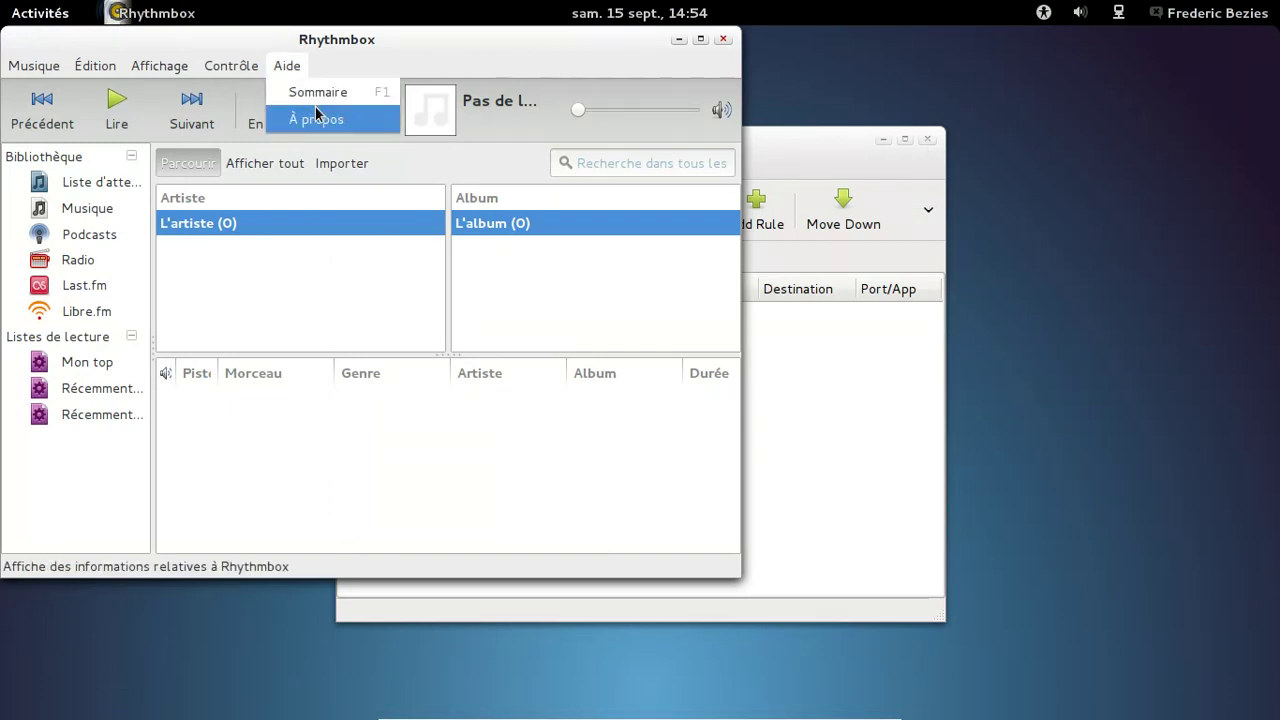
{"action": "left_click", "coordinate": [316, 117]}
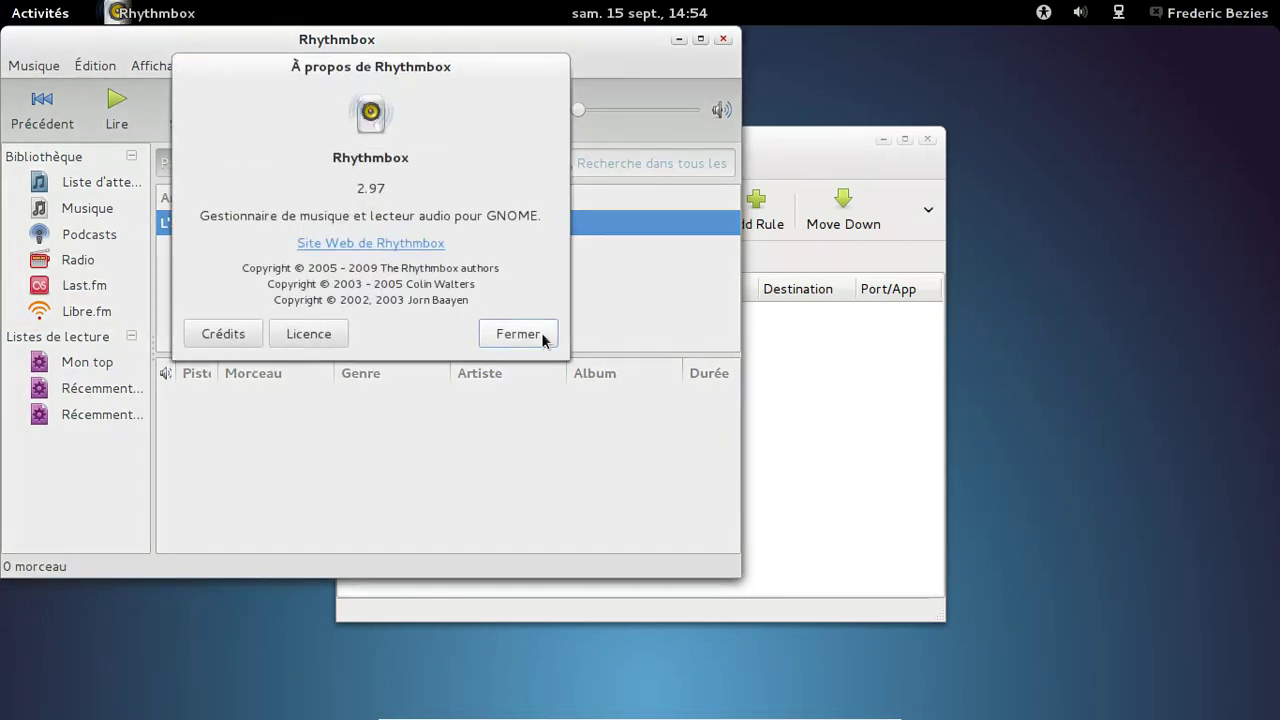
{"action": "left_click", "coordinate": [518, 334]}
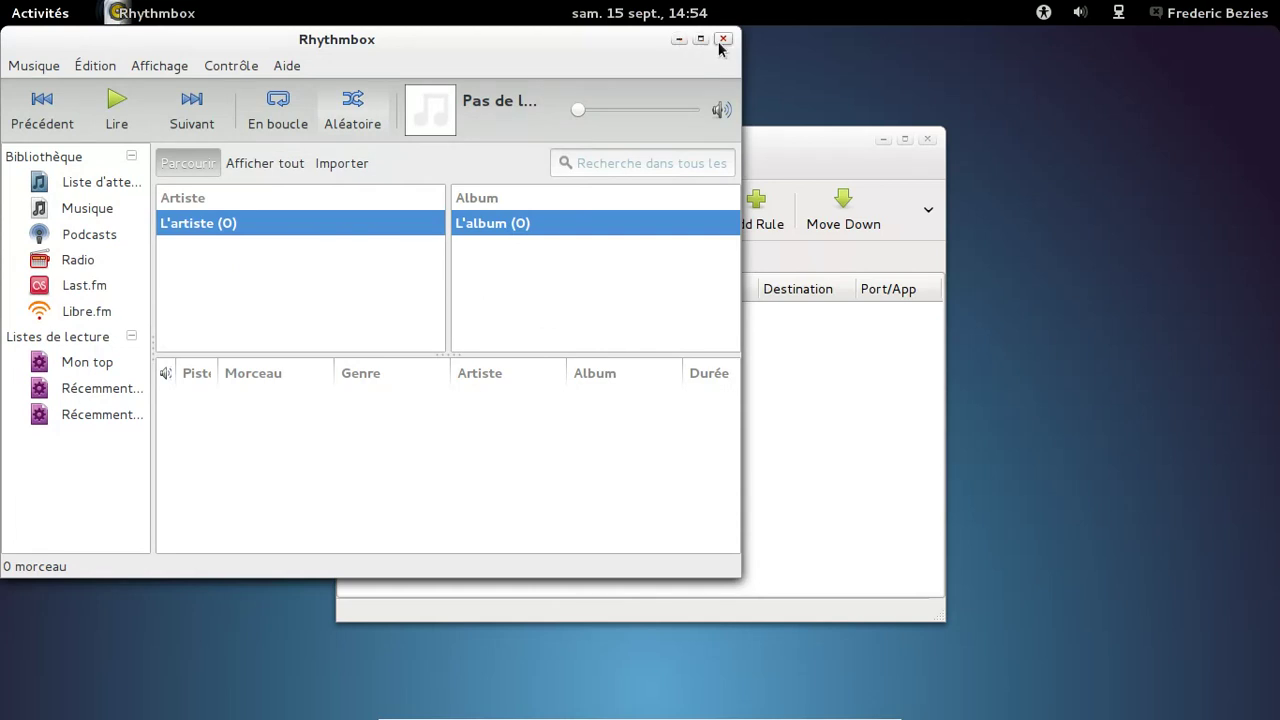
{"action": "left_click", "coordinate": [722, 40]}
View the firewall events log, return to the rules list, reload, and peek at extra rule actions
{"action": "left_click", "coordinate": [440, 262]}
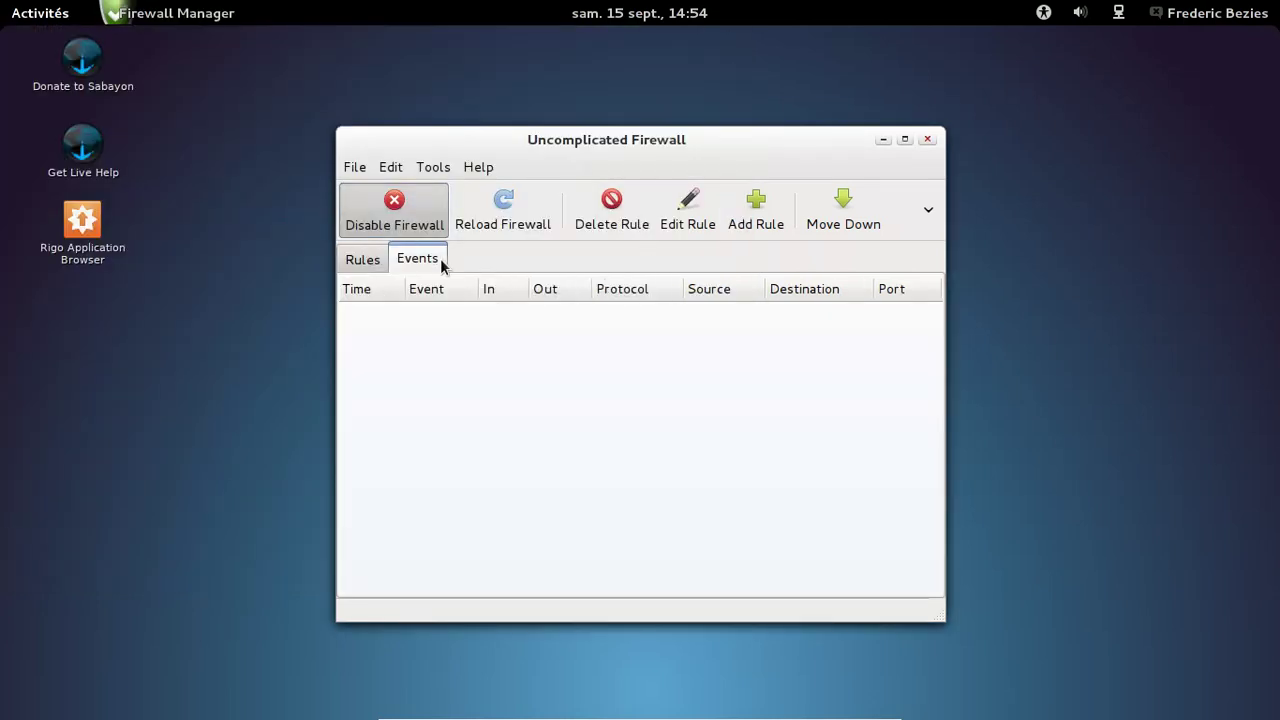
{"action": "left_click", "coordinate": [352, 259]}
{"action": "left_click", "coordinate": [464, 224]}
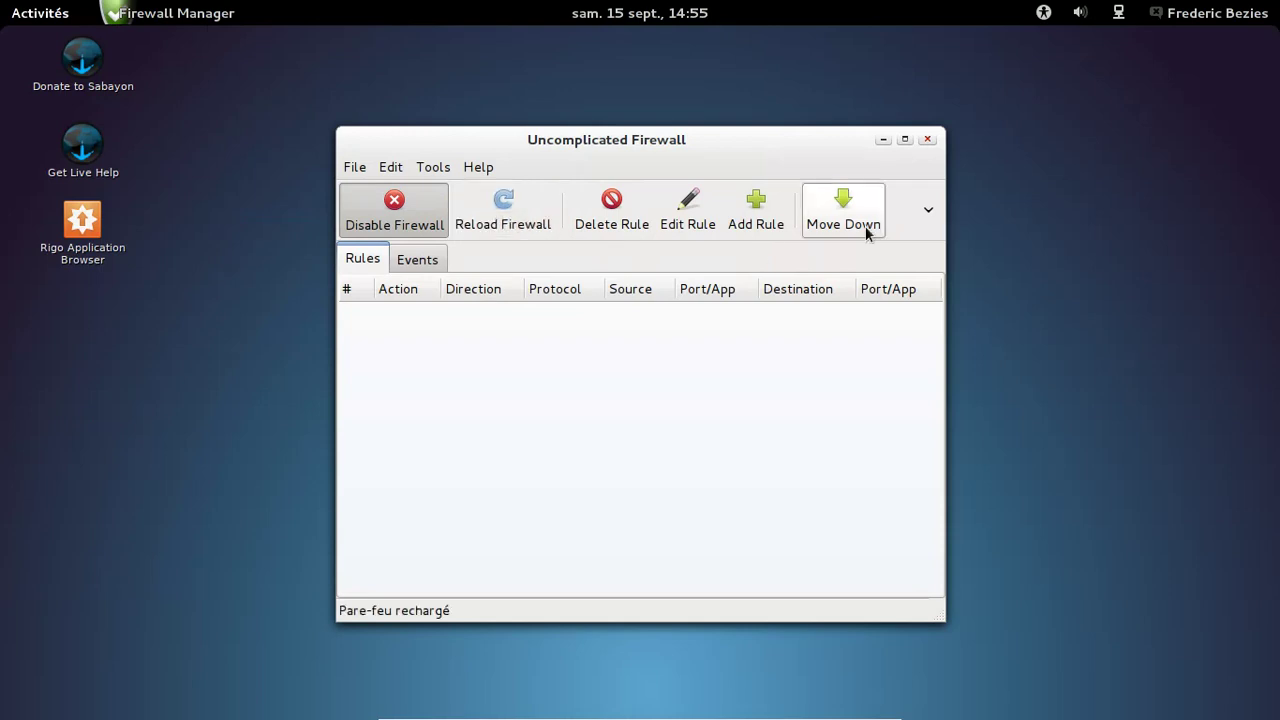
{"action": "left_click", "coordinate": [928, 212]}
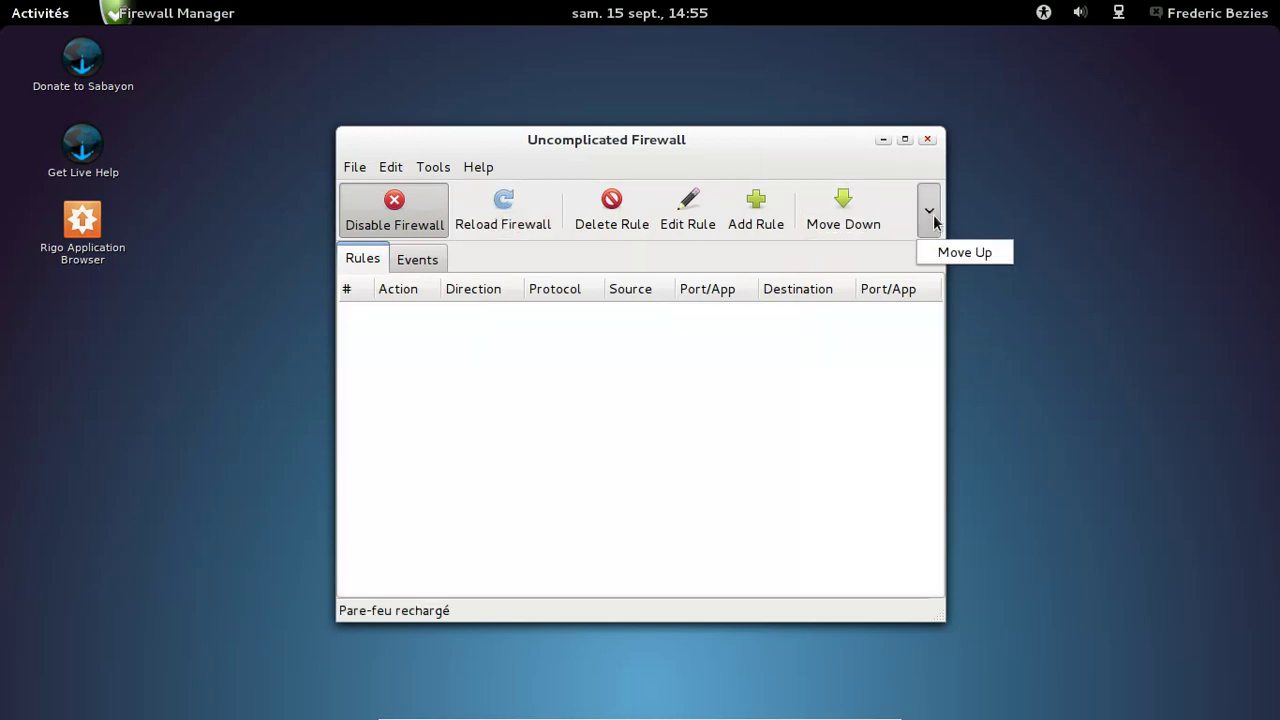
{"action": "left_click", "coordinate": [929, 212]}
Close the ufw-gtk 0.3.2 About information, then open Add Rule and cancel without adding
{"action": "left_click", "coordinate": [479, 167]}
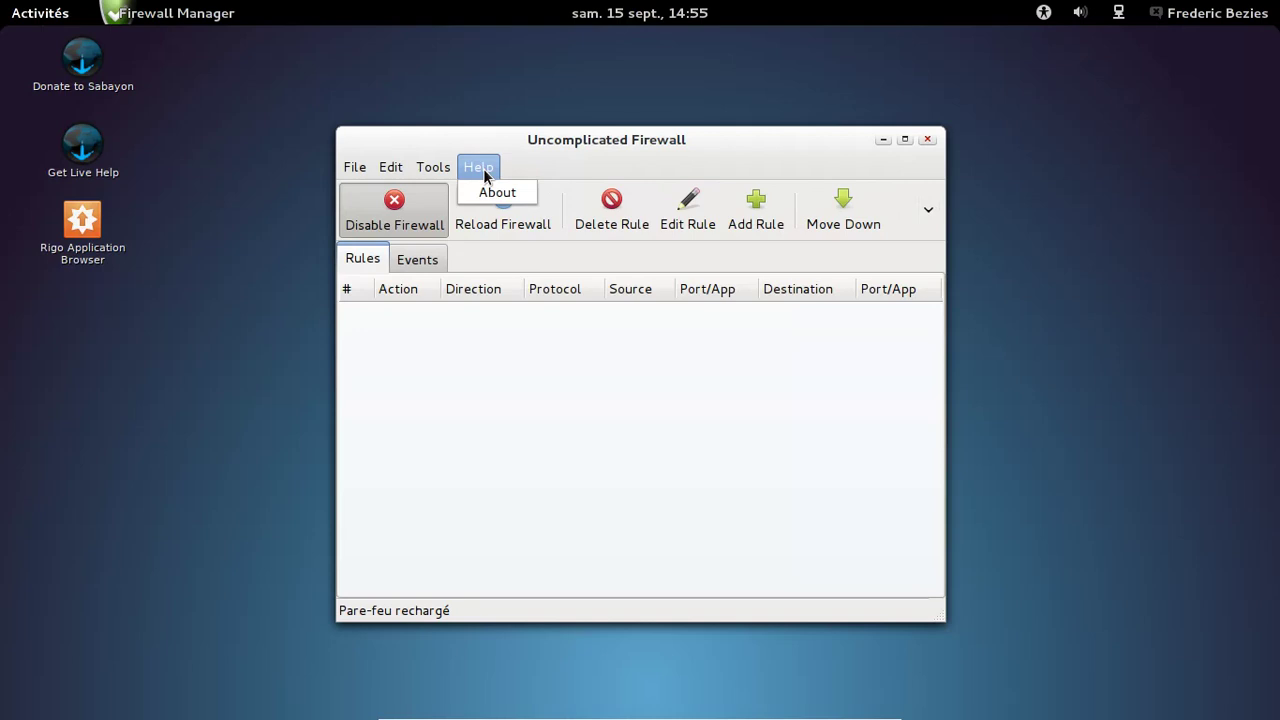
{"action": "left_click", "coordinate": [491, 197]}
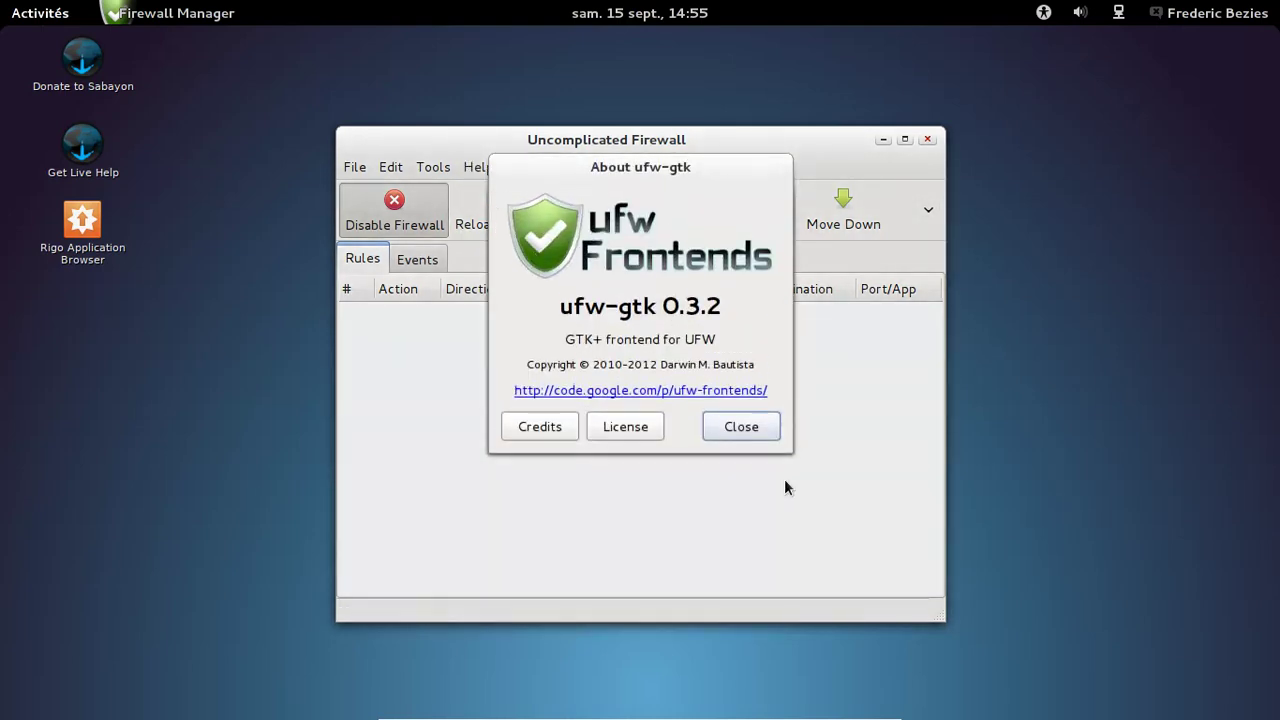
{"action": "left_click", "coordinate": [743, 428]}
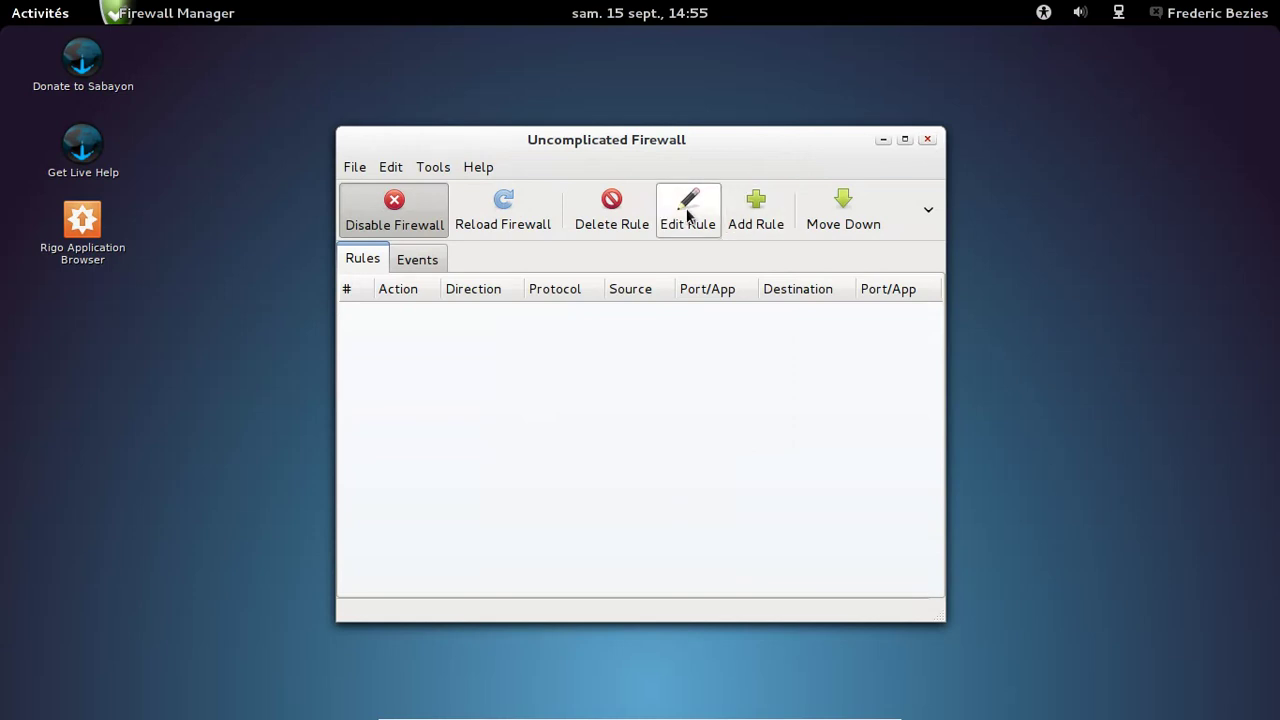
{"action": "left_click", "coordinate": [728, 215]}
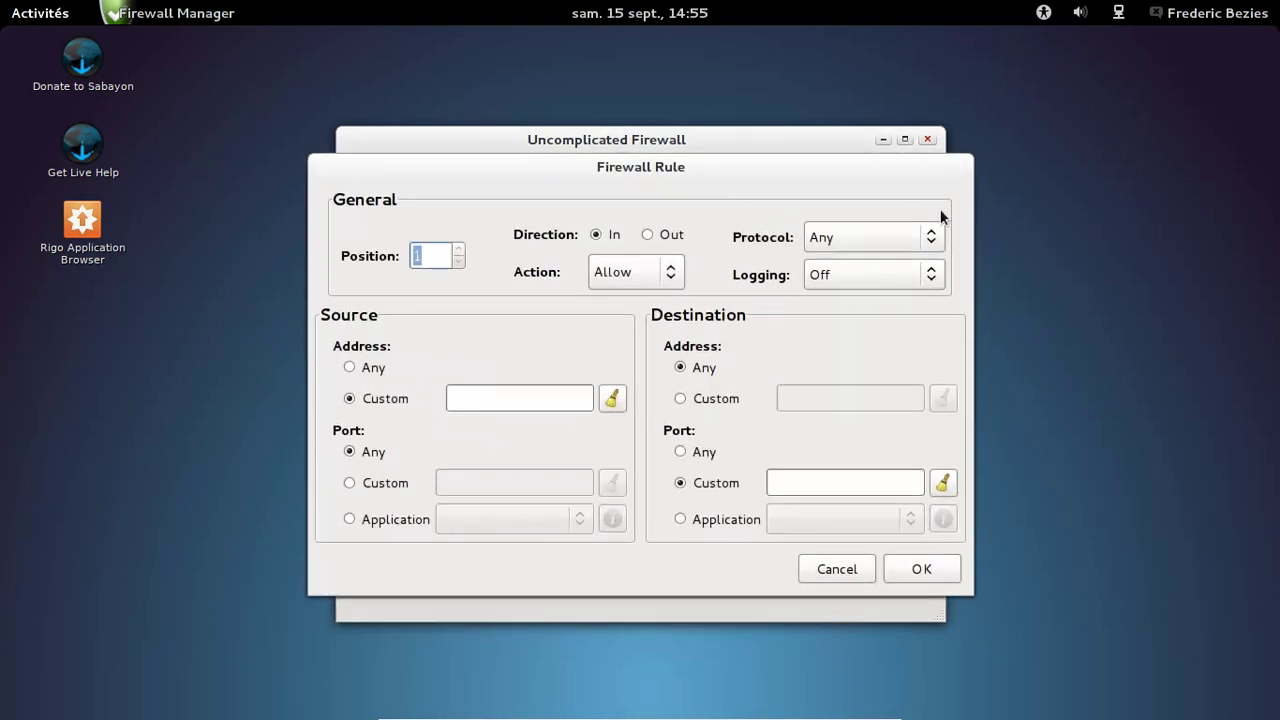
{"action": "left_click", "coordinate": [852, 577]}
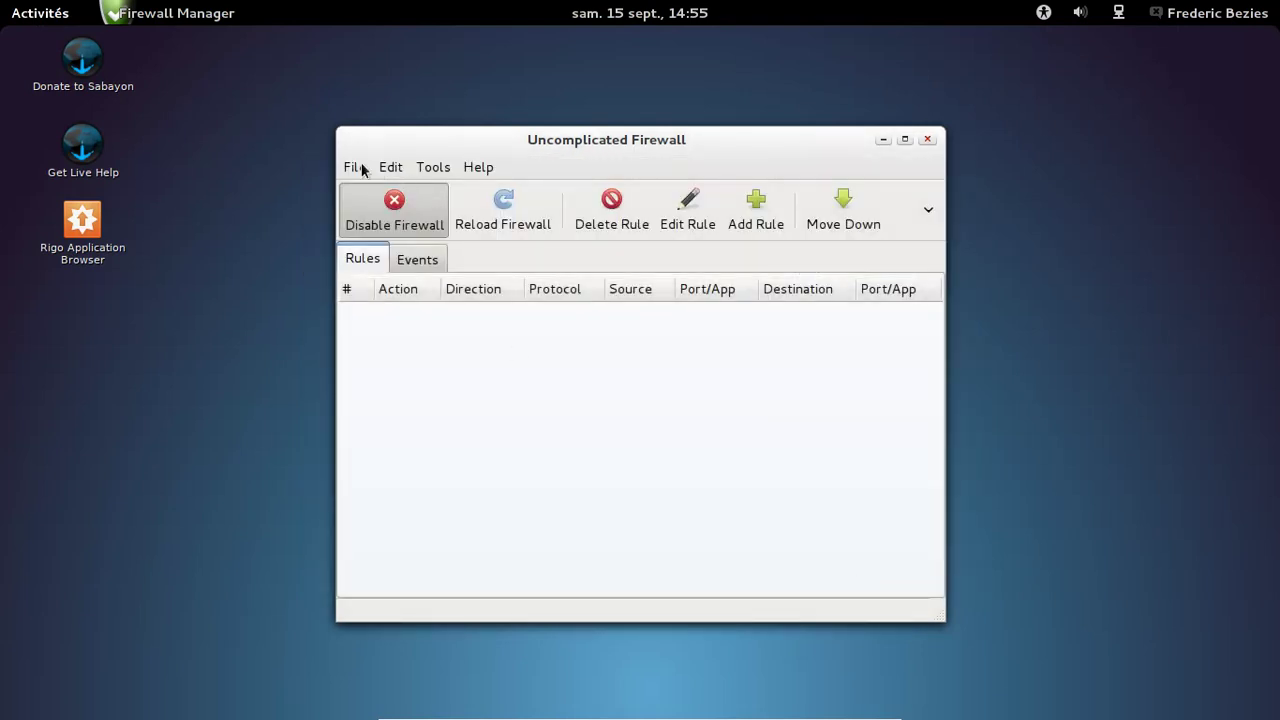
Review Edit > Preferences and its Modules tab unchanged, then close Uncomplicated Firewall
{"action": "left_click", "coordinate": [360, 168]}
{"action": "mouse_move", "coordinate": [382, 168]}
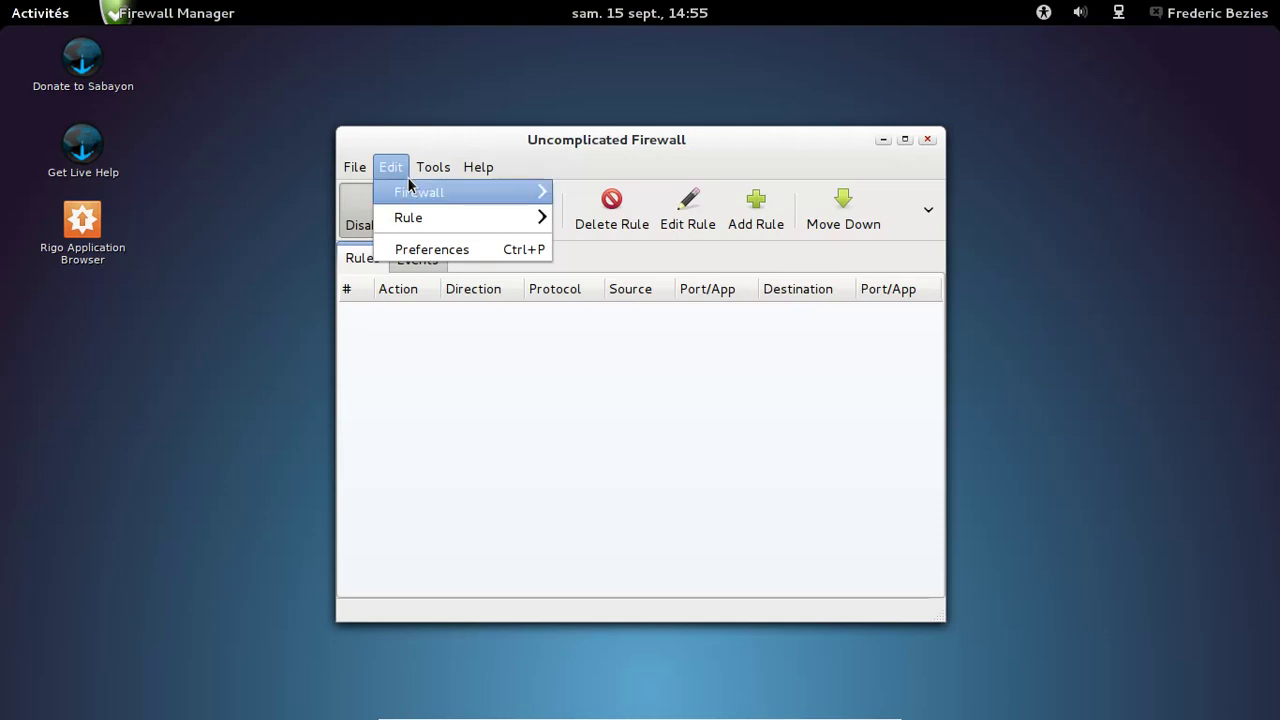
{"action": "mouse_move", "coordinate": [412, 186]}
{"action": "mouse_move", "coordinate": [423, 216]}
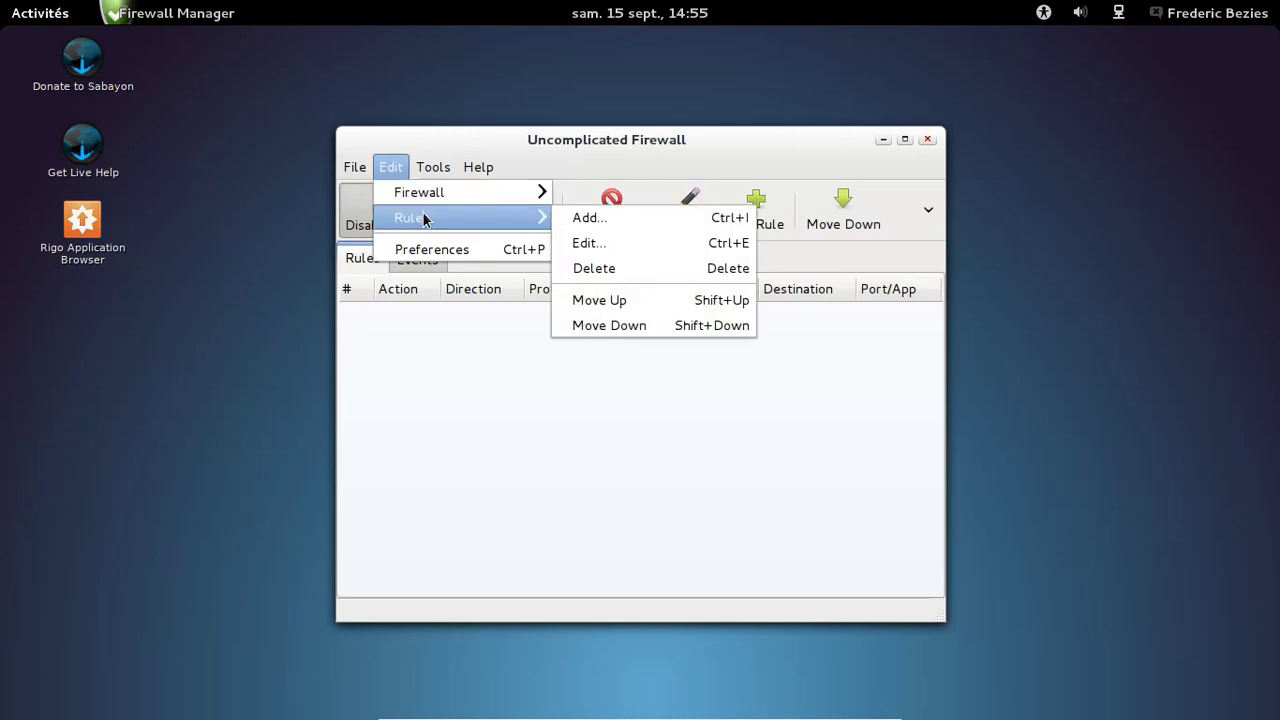
{"action": "left_click", "coordinate": [431, 250]}
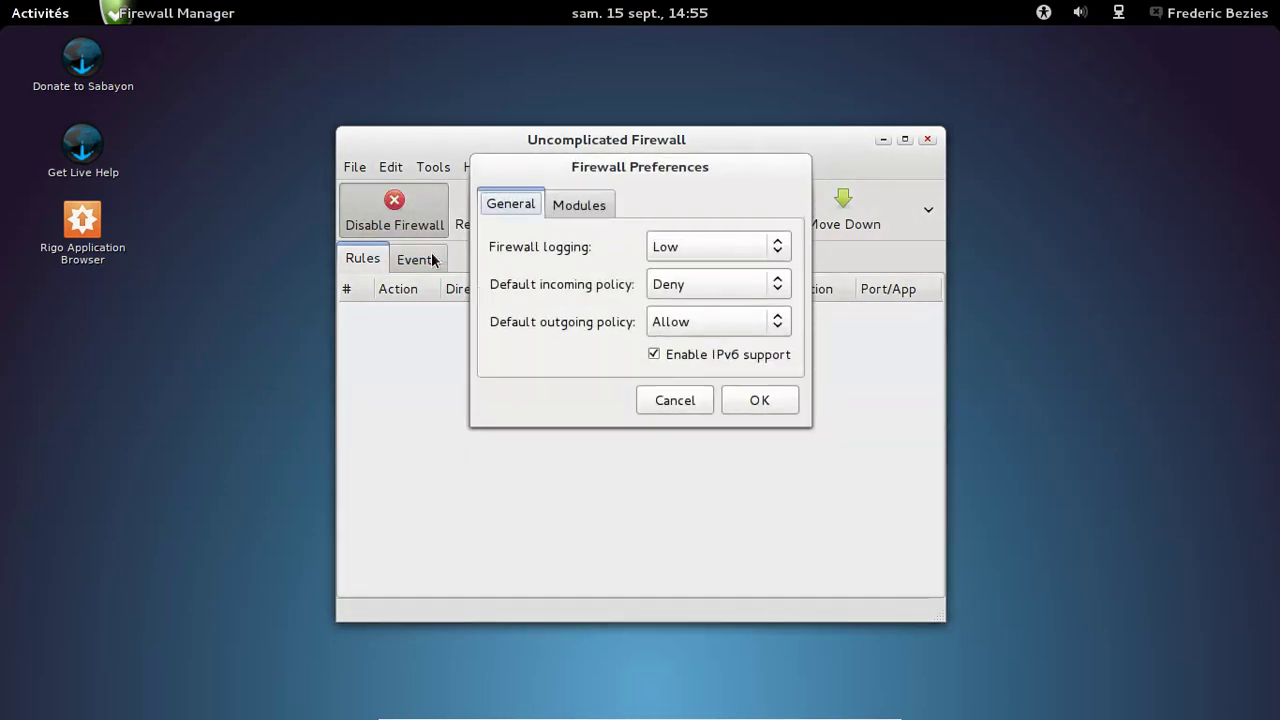
{"action": "left_click", "coordinate": [591, 206]}
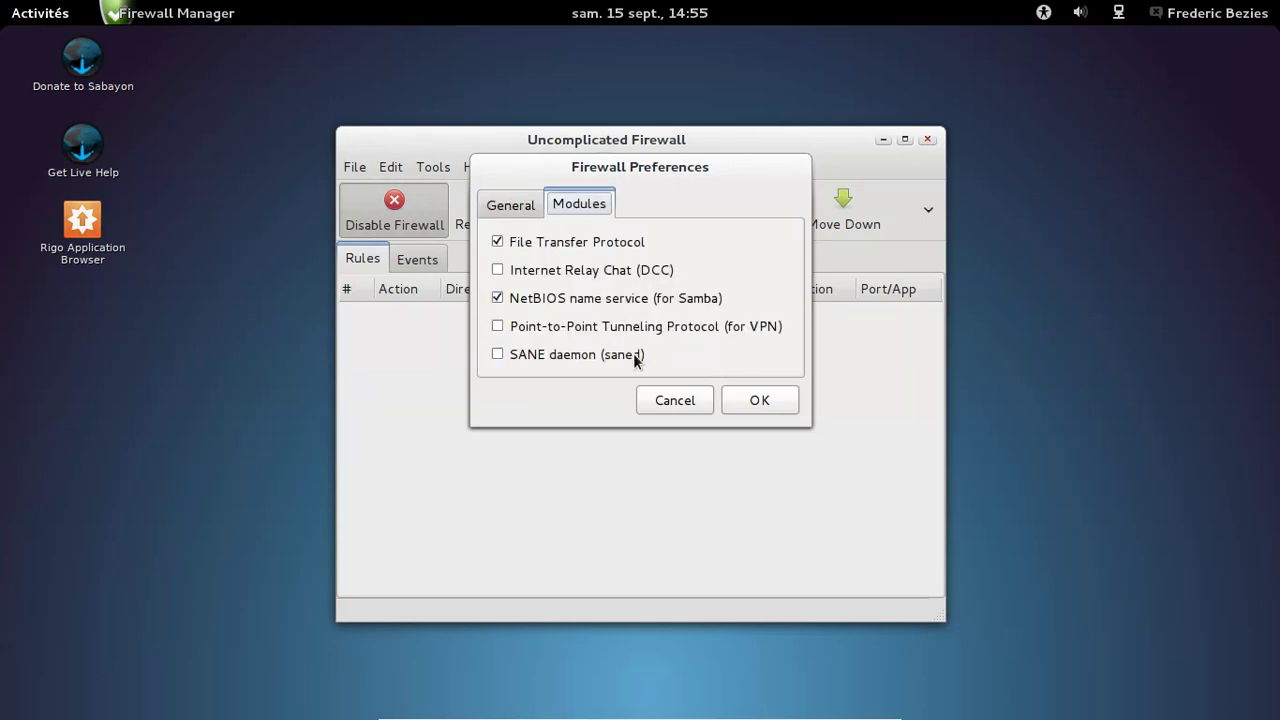
{"action": "left_click", "coordinate": [702, 402]}
{"action": "left_click", "coordinate": [926, 139]}
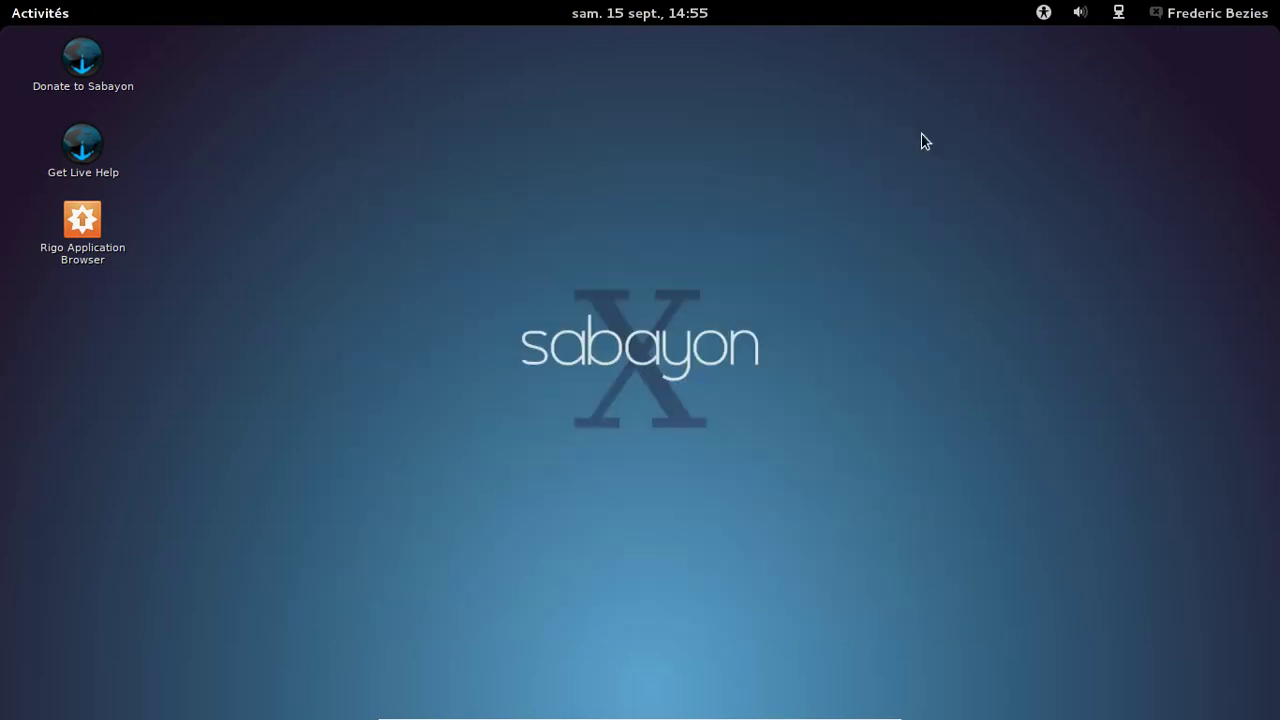
Restore the home folder window from Activités, open Documents, and move the window left
{"action": "left_click", "coordinate": [35, 12]}
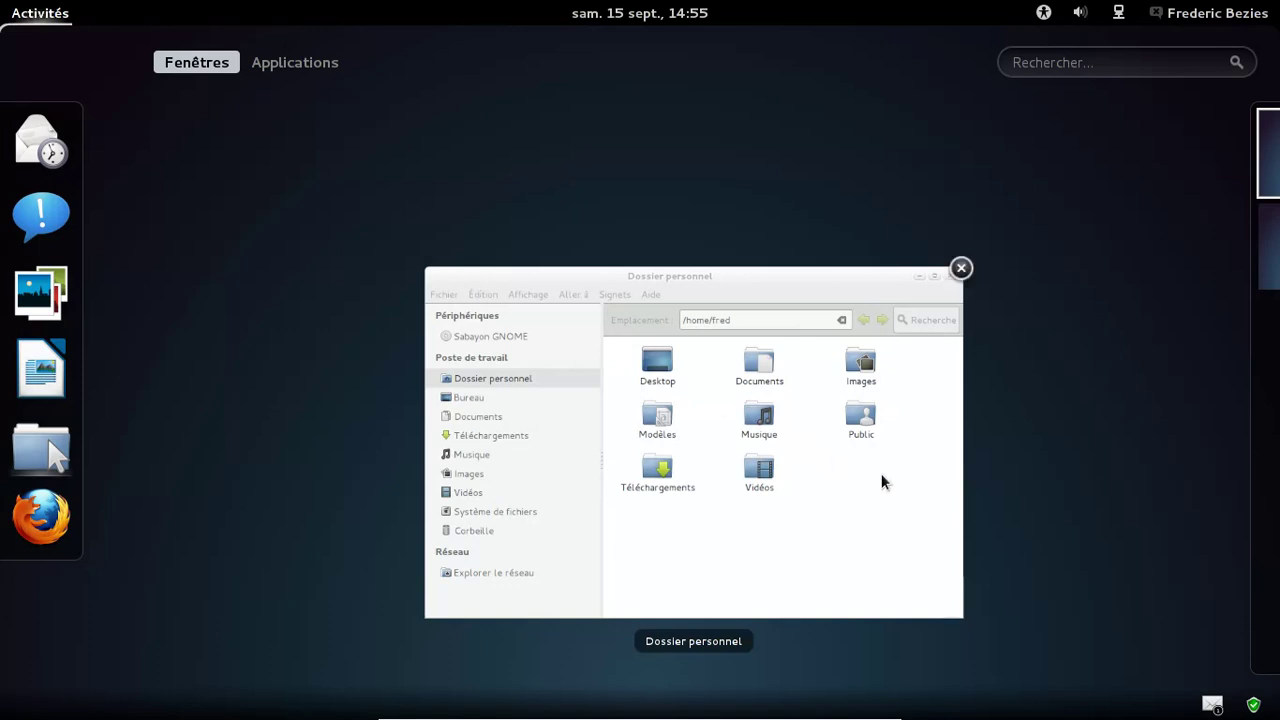
{"action": "left_click", "coordinate": [881, 477]}
{"action": "double_click", "coordinate": [982, 245]}
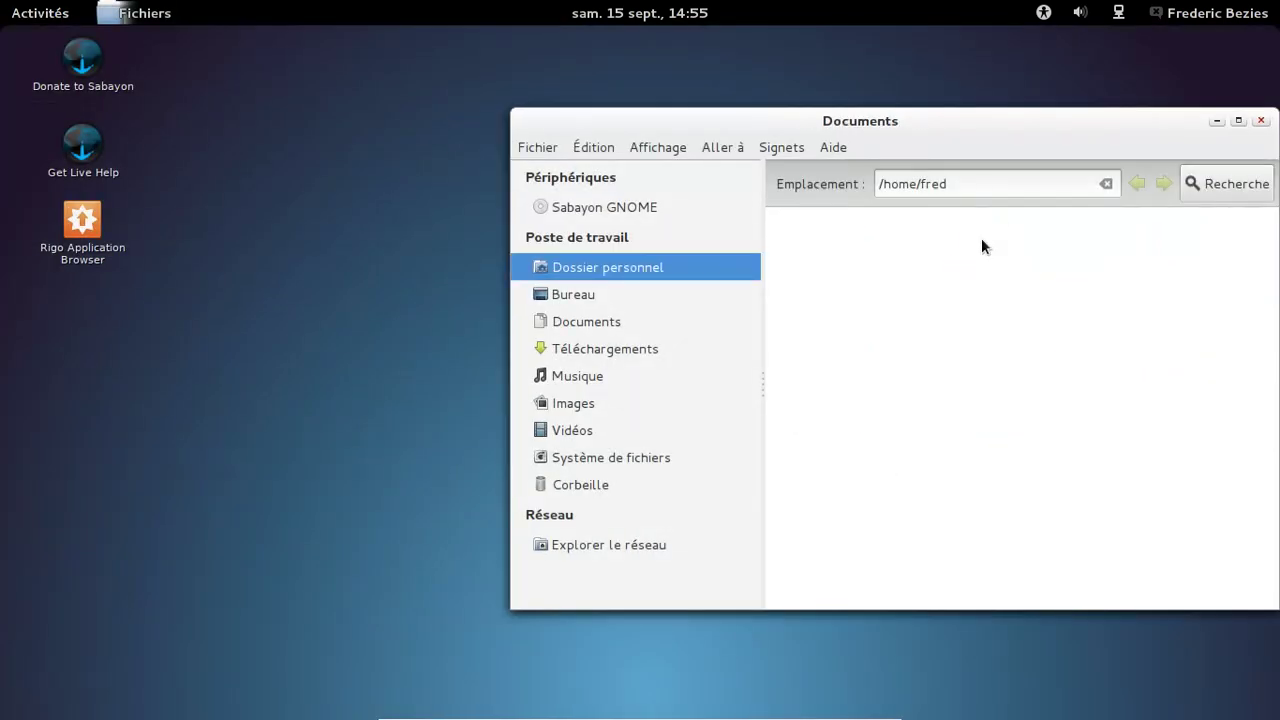
{"action": "left_click_drag", "start_coordinate": [920, 121], "coordinate": [713, 118]}
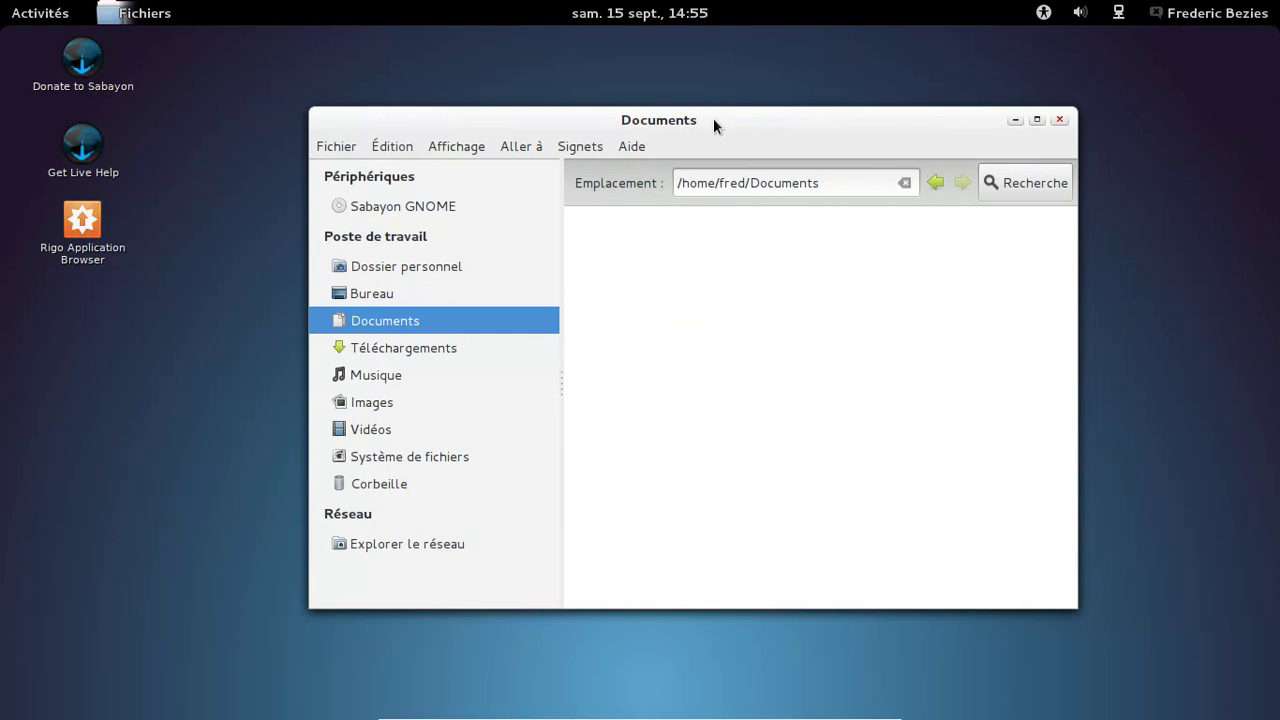
Visit Téléchargements, Musique, Images, Vidéos, root, home and network locations, then close Nautilus
{"action": "left_click", "coordinate": [420, 351]}
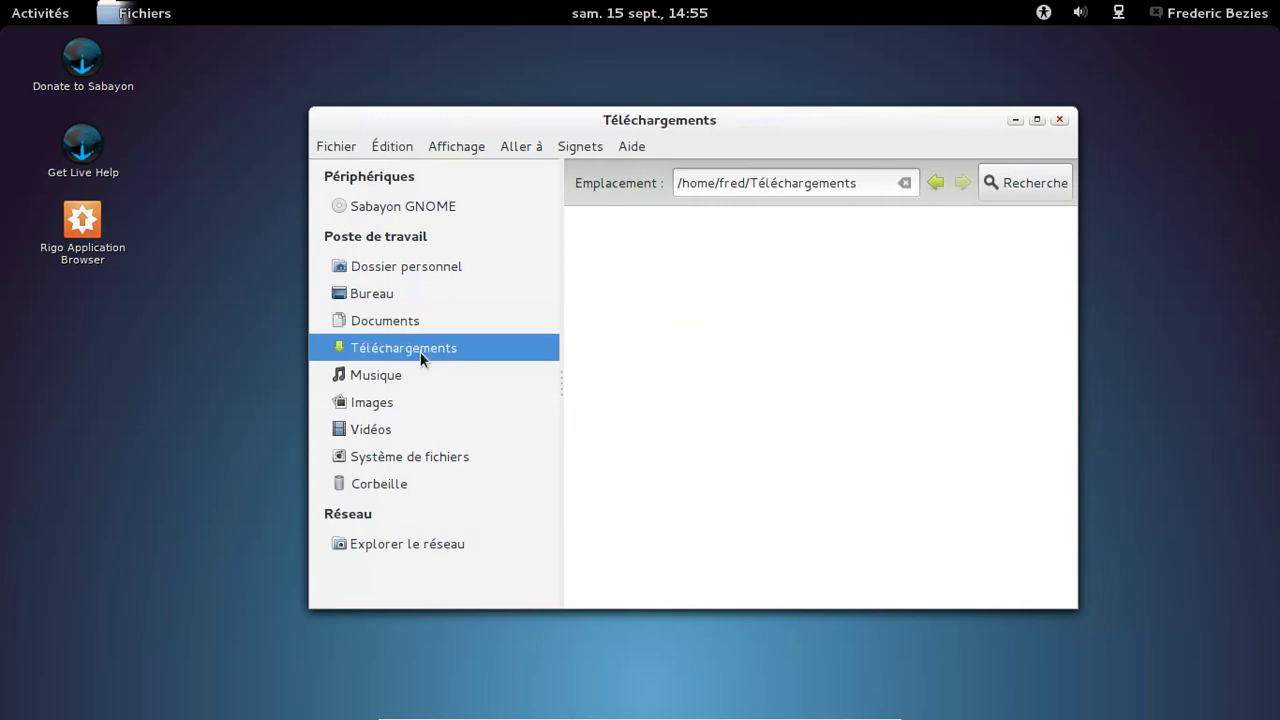
{"action": "left_click", "coordinate": [412, 366]}
{"action": "left_click", "coordinate": [406, 400]}
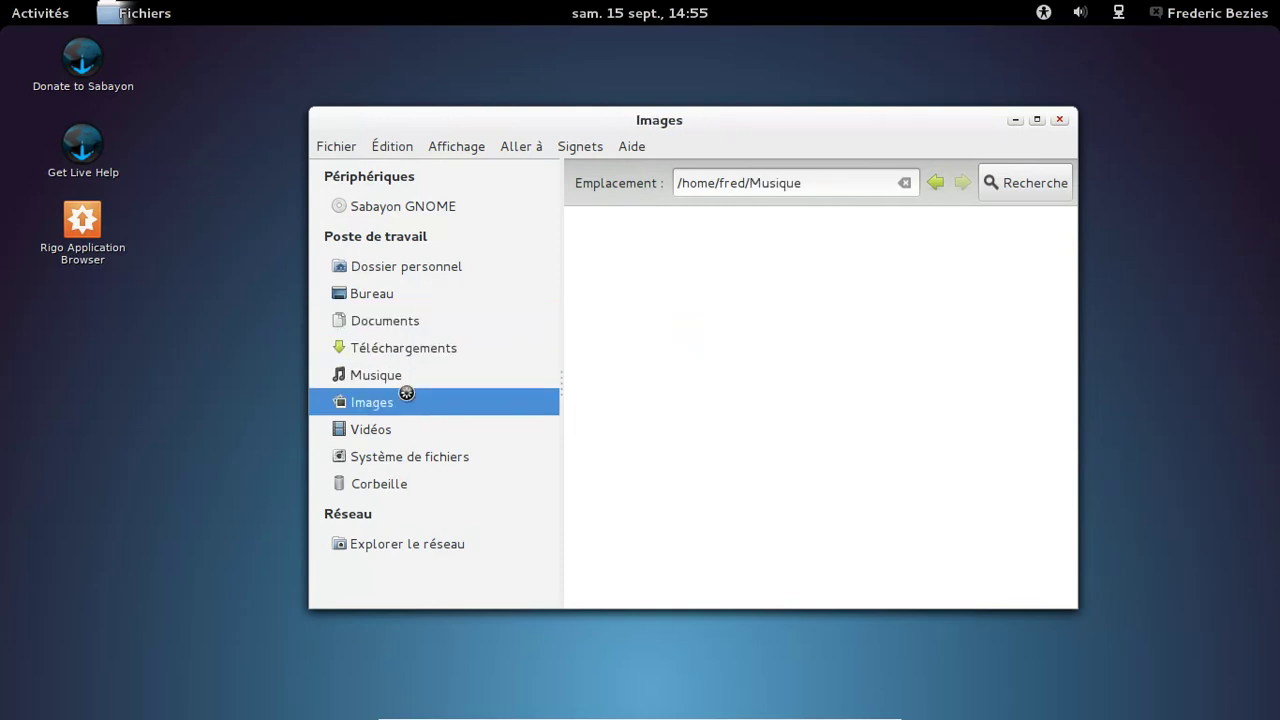
{"action": "left_click", "coordinate": [397, 430]}
{"action": "left_click", "coordinate": [397, 456]}
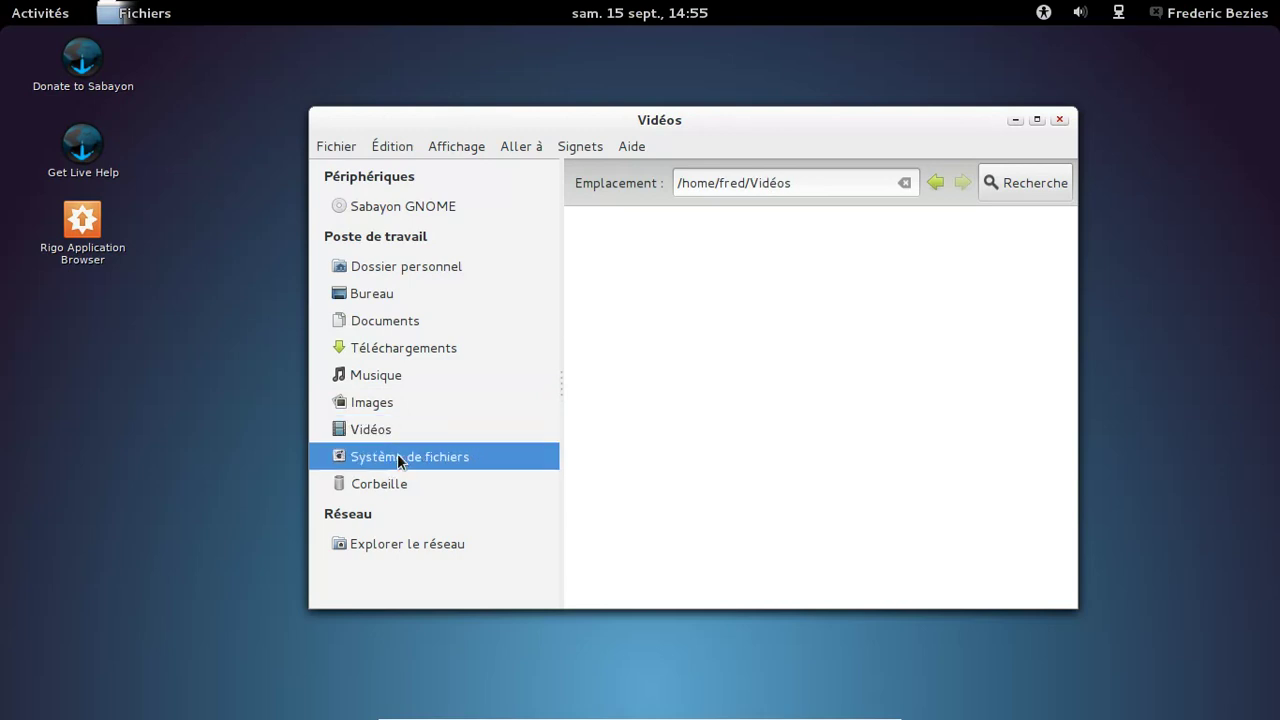
{"action": "left_click", "coordinate": [404, 272]}
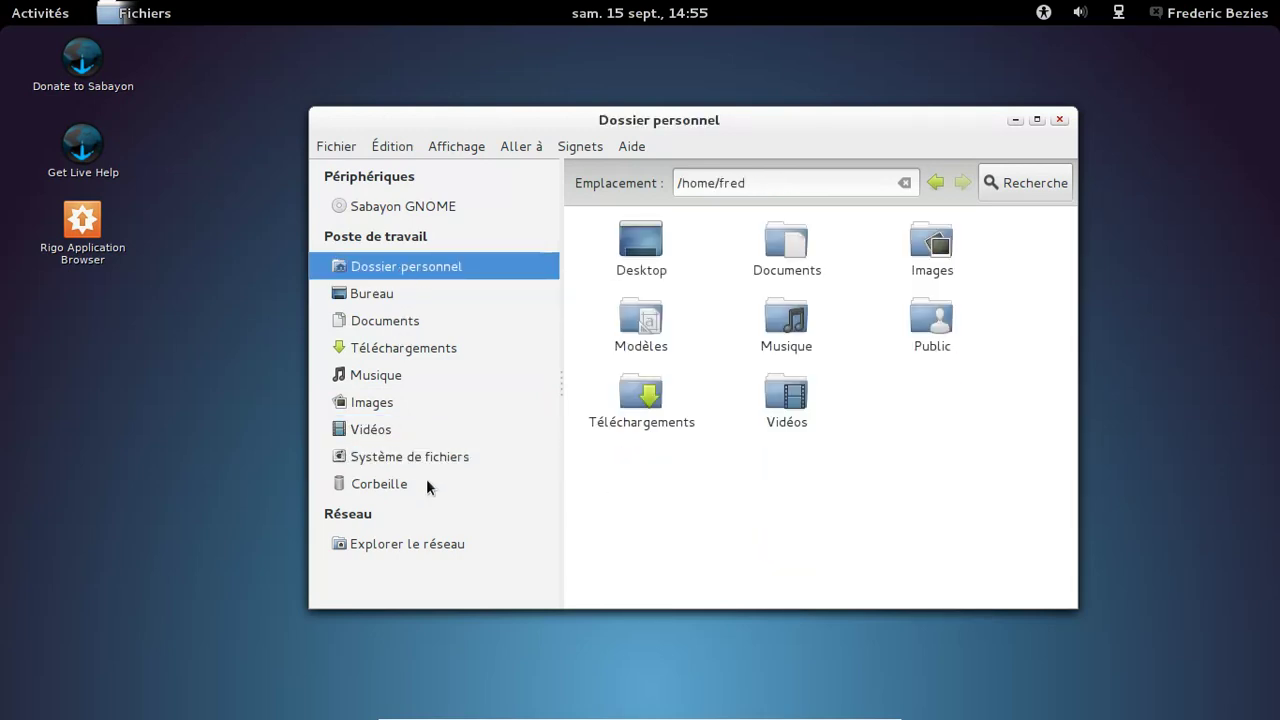
{"action": "left_click", "coordinate": [426, 546]}
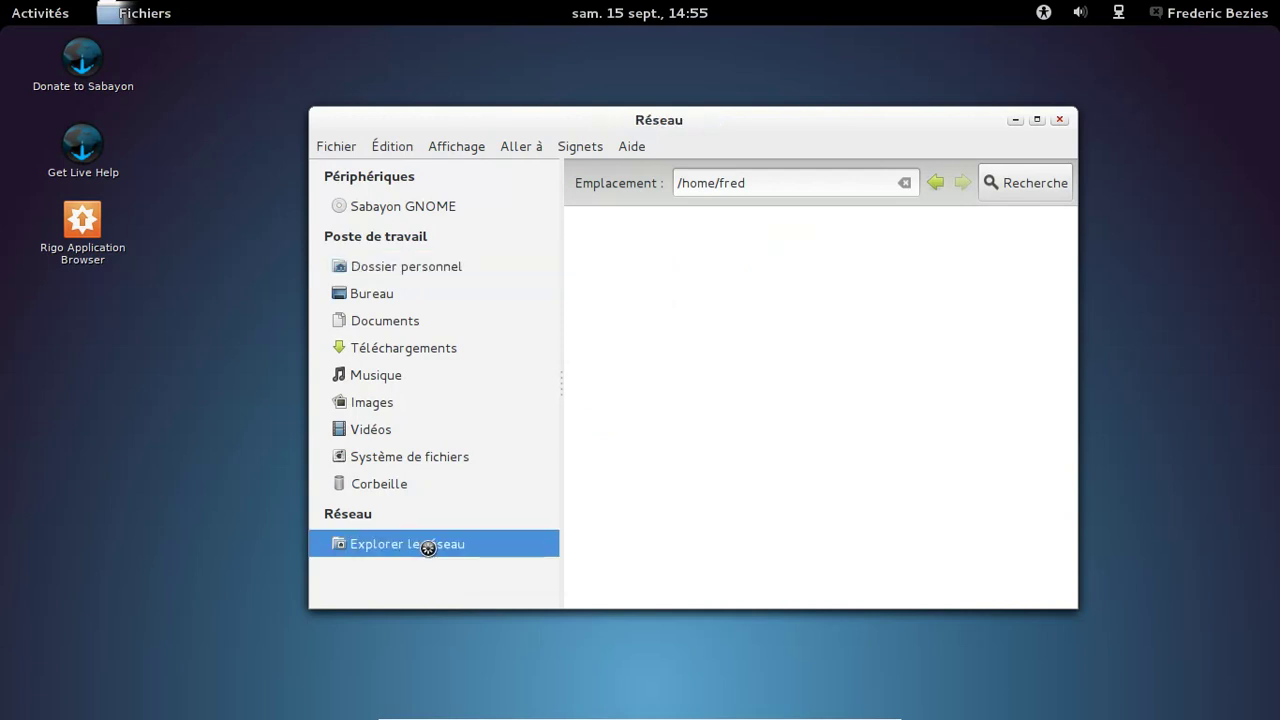
{"action": "left_click", "coordinate": [1059, 120]}
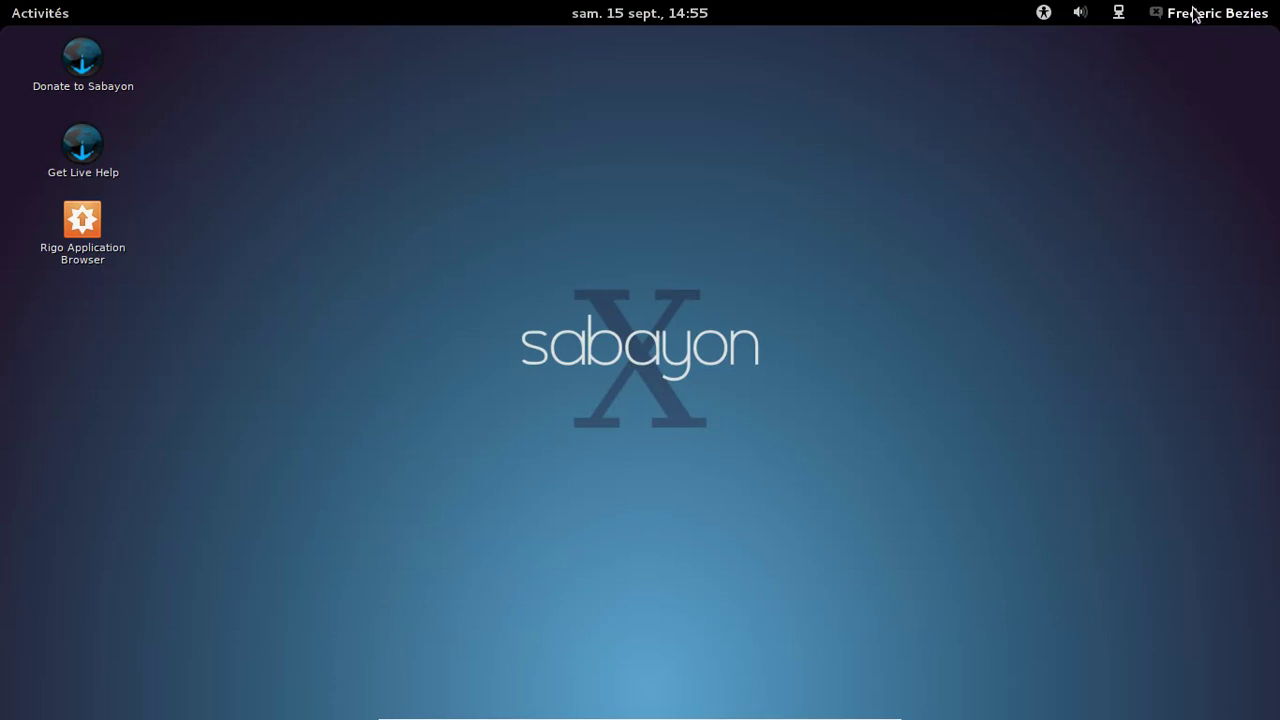
{"action": "left_click", "coordinate": [1193, 14]}
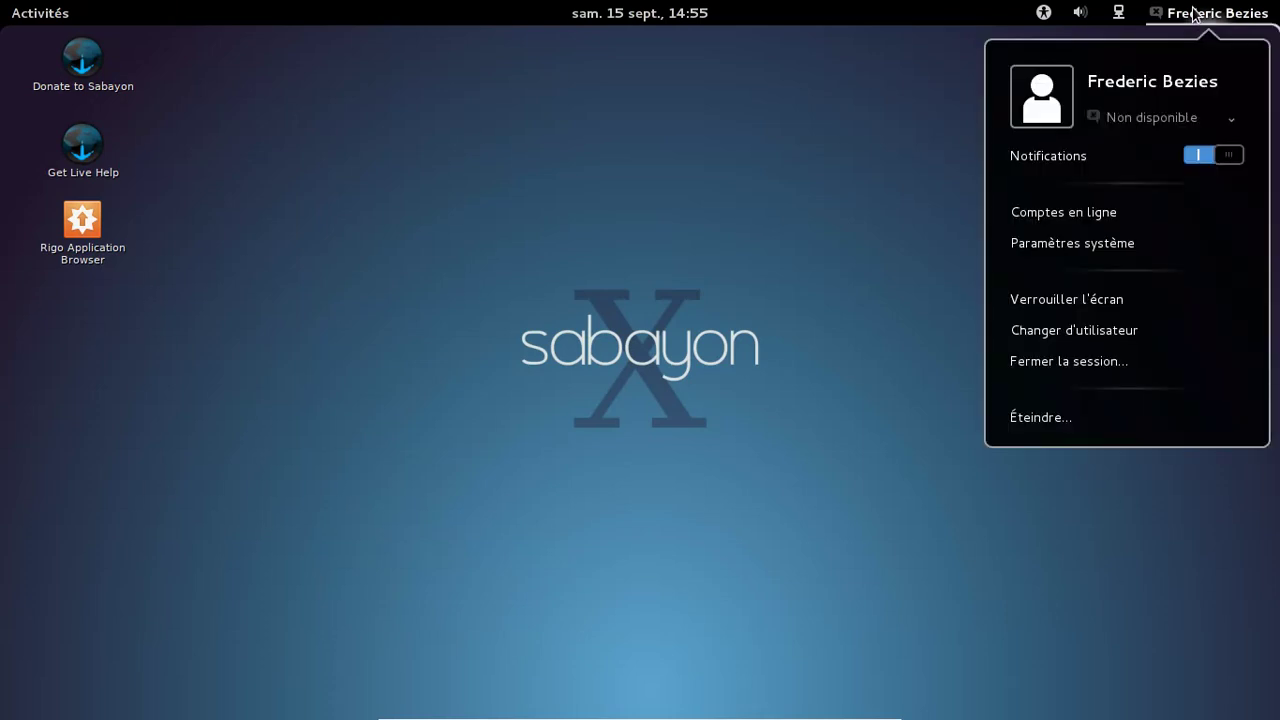
{"action": "left_click", "coordinate": [1073, 243]}
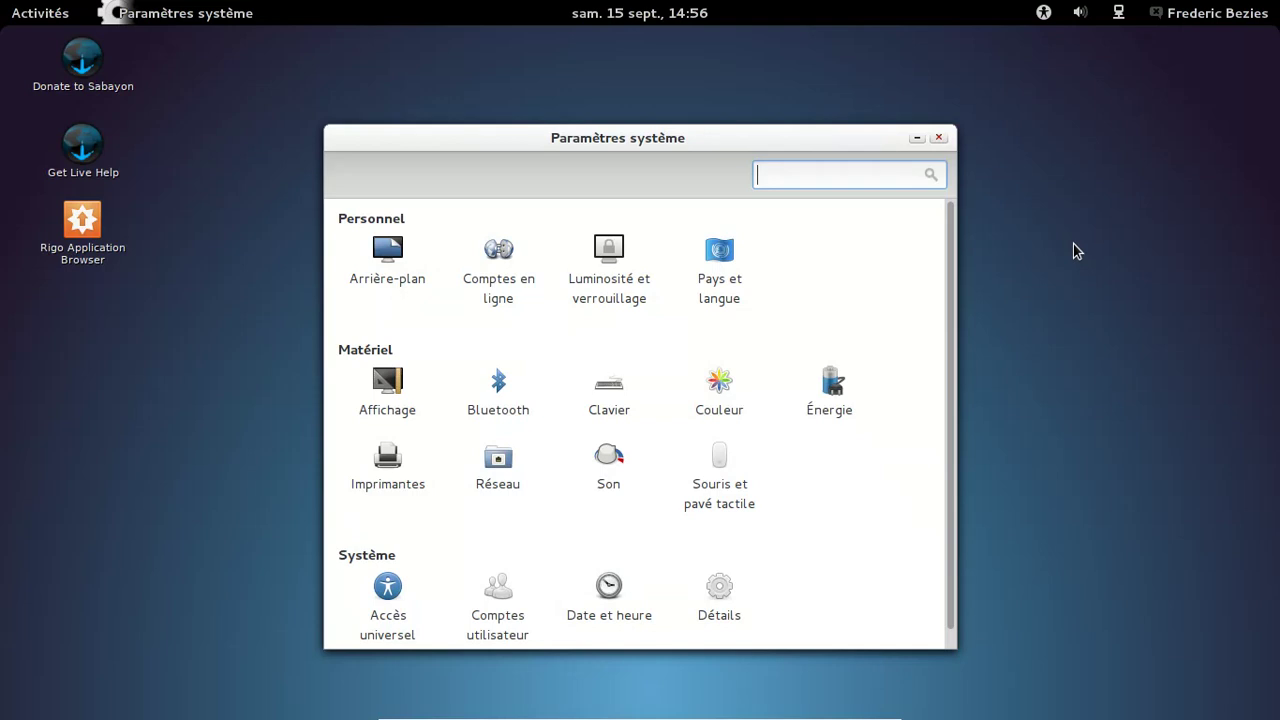
{"action": "left_click", "coordinate": [723, 588]}
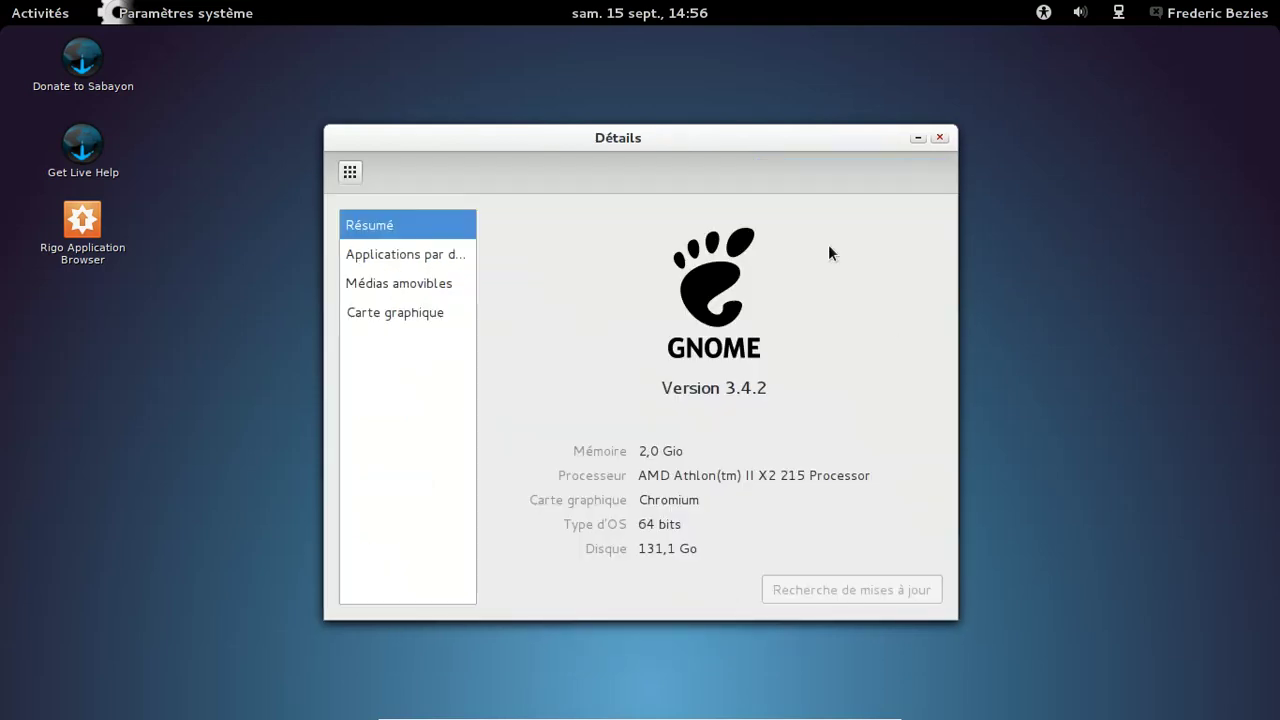
{"action": "left_click", "coordinate": [414, 262]}
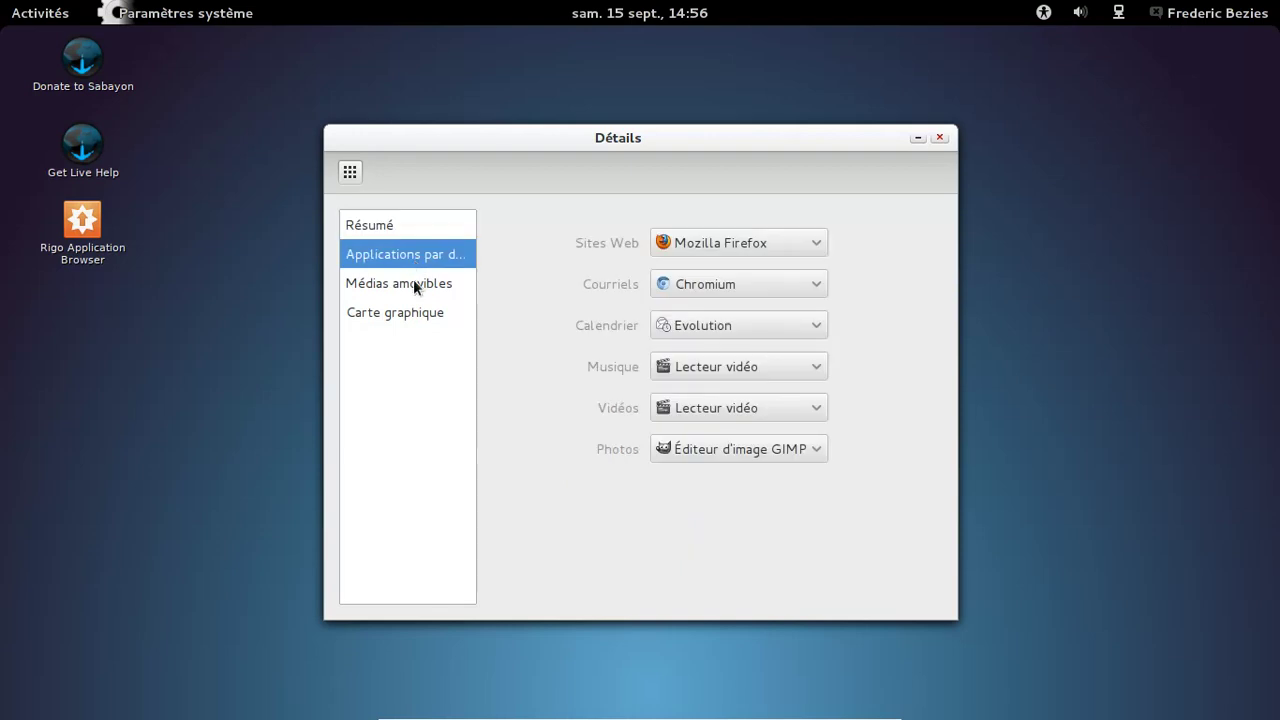
{"action": "left_click", "coordinate": [414, 282]}
{"action": "left_click", "coordinate": [407, 312]}
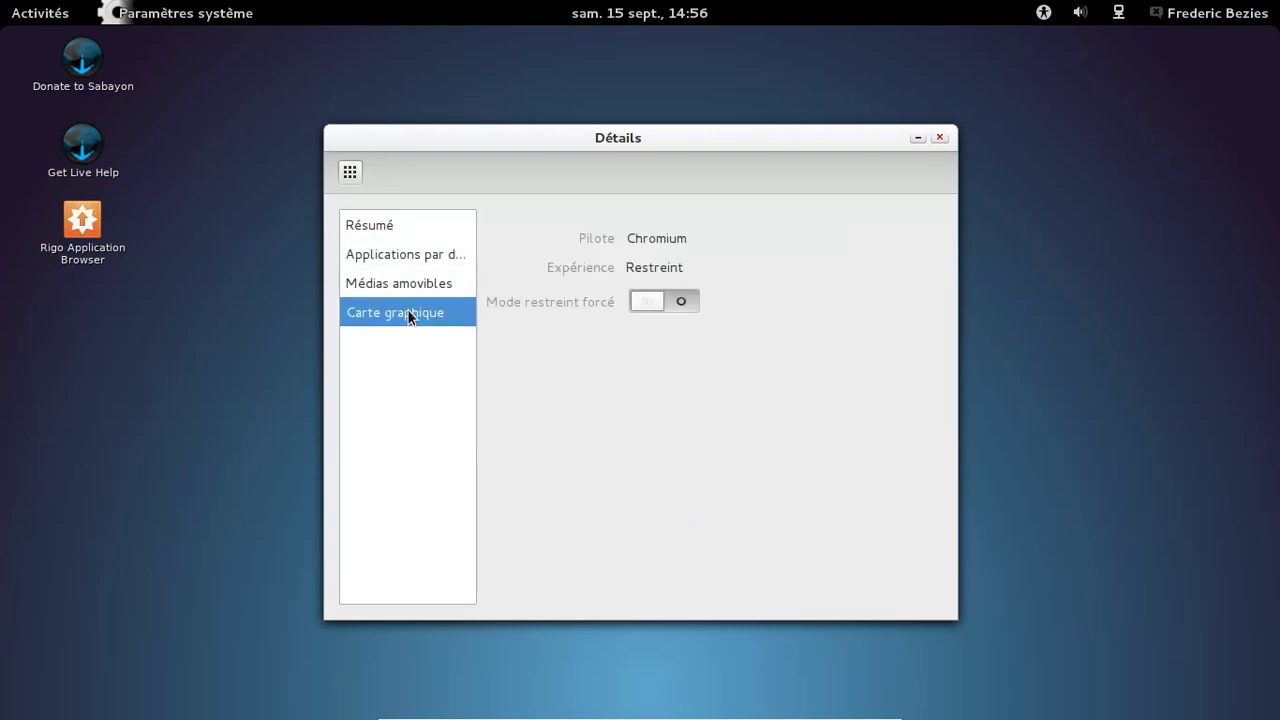
Close System Settings and shut down the computer via the user menu's Éteindre
{"action": "left_click", "coordinate": [939, 137]}
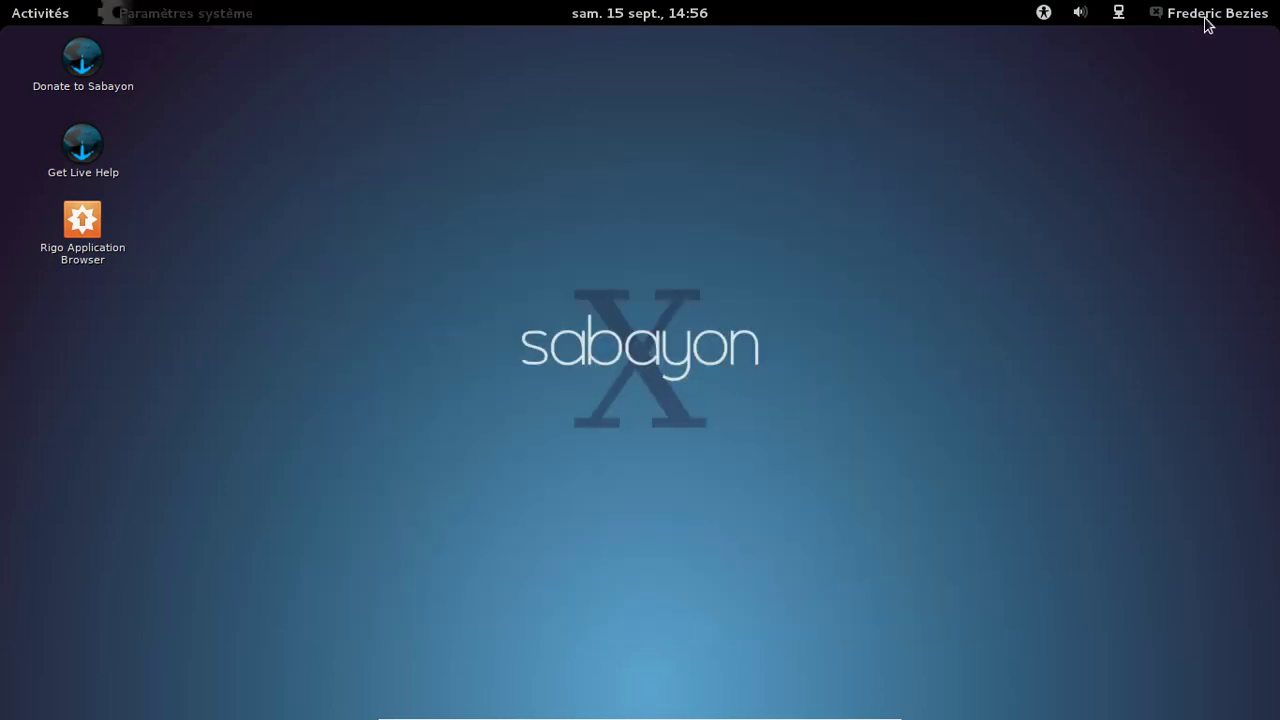
{"action": "left_click", "coordinate": [1207, 20]}
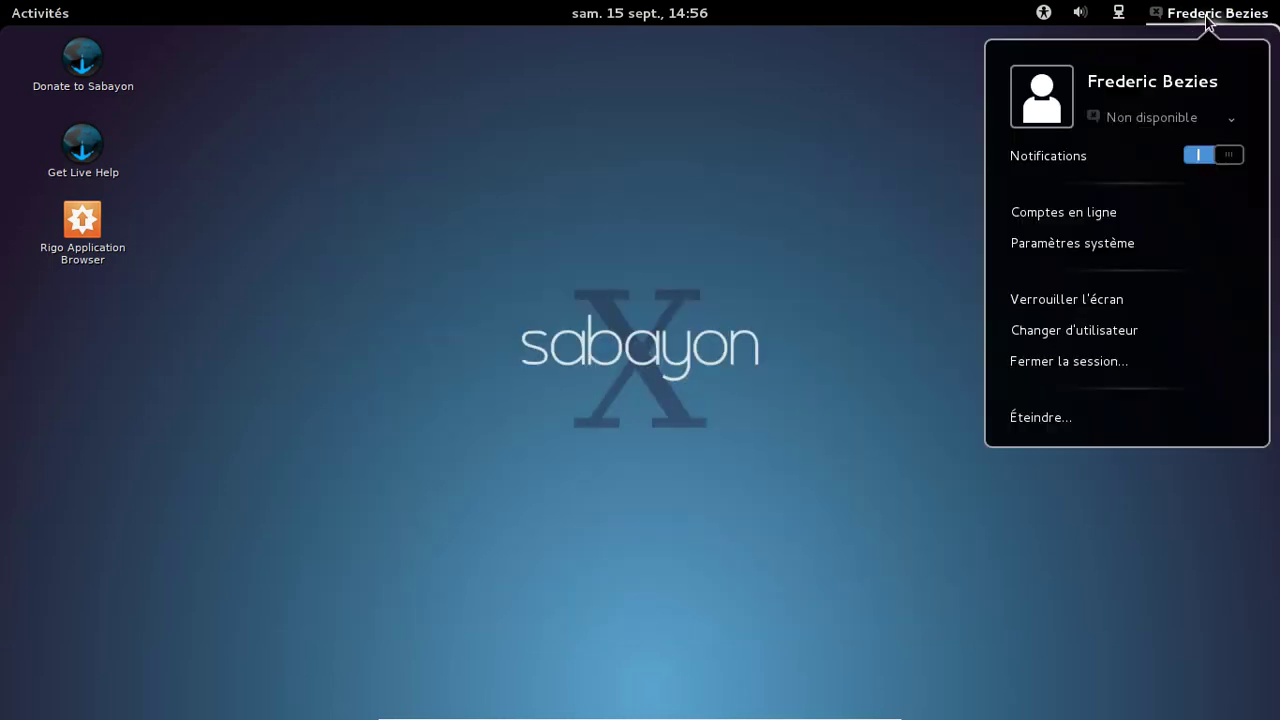
{"action": "left_click", "coordinate": [1094, 417]}
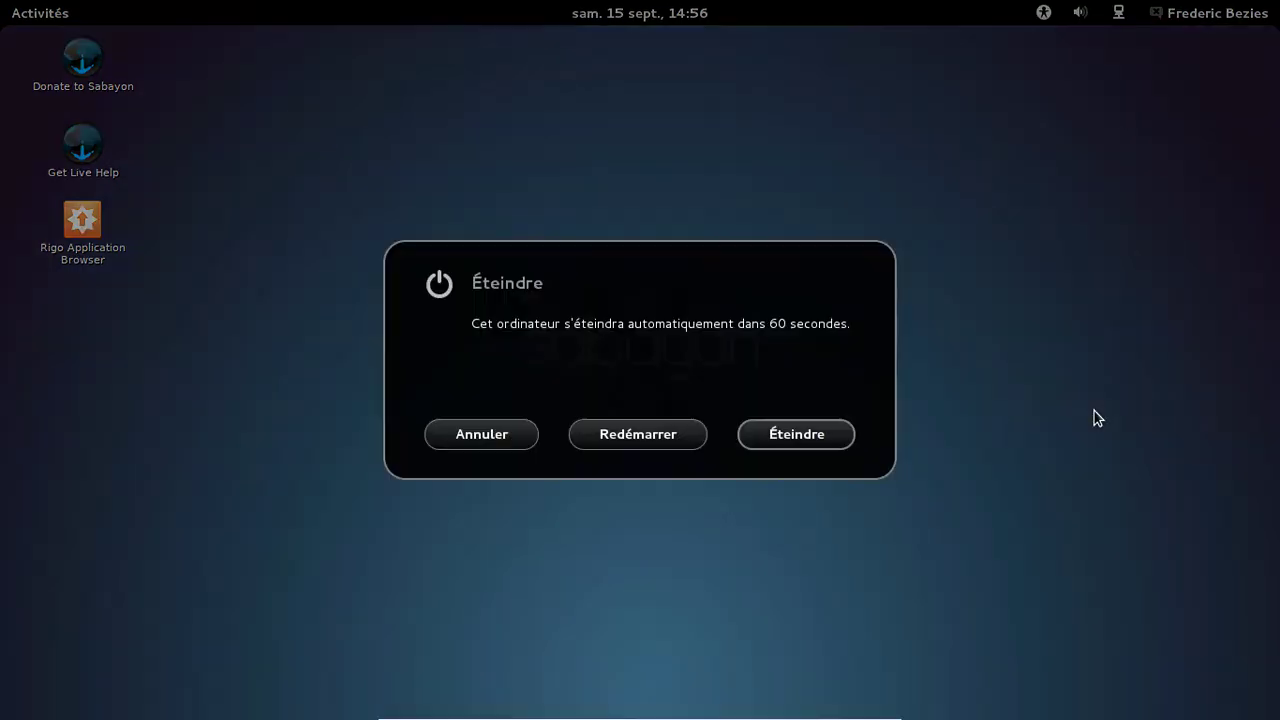
{"action": "left_click", "coordinate": [820, 434]}
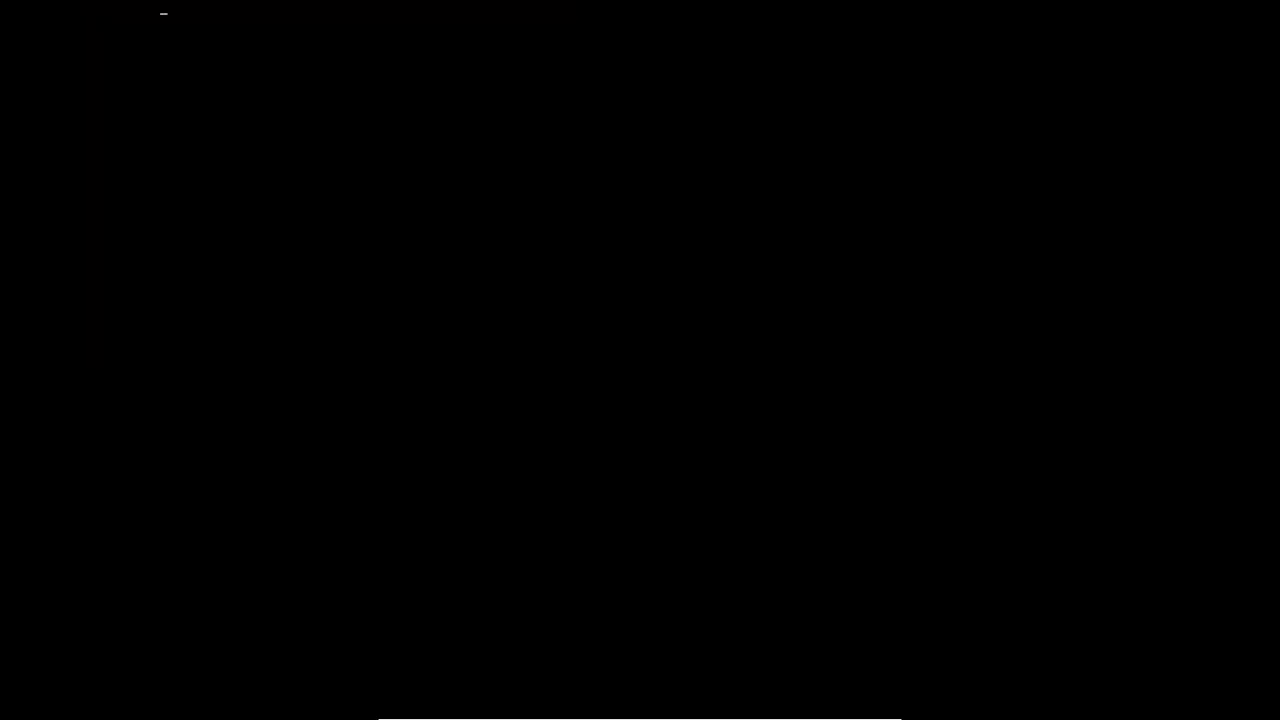